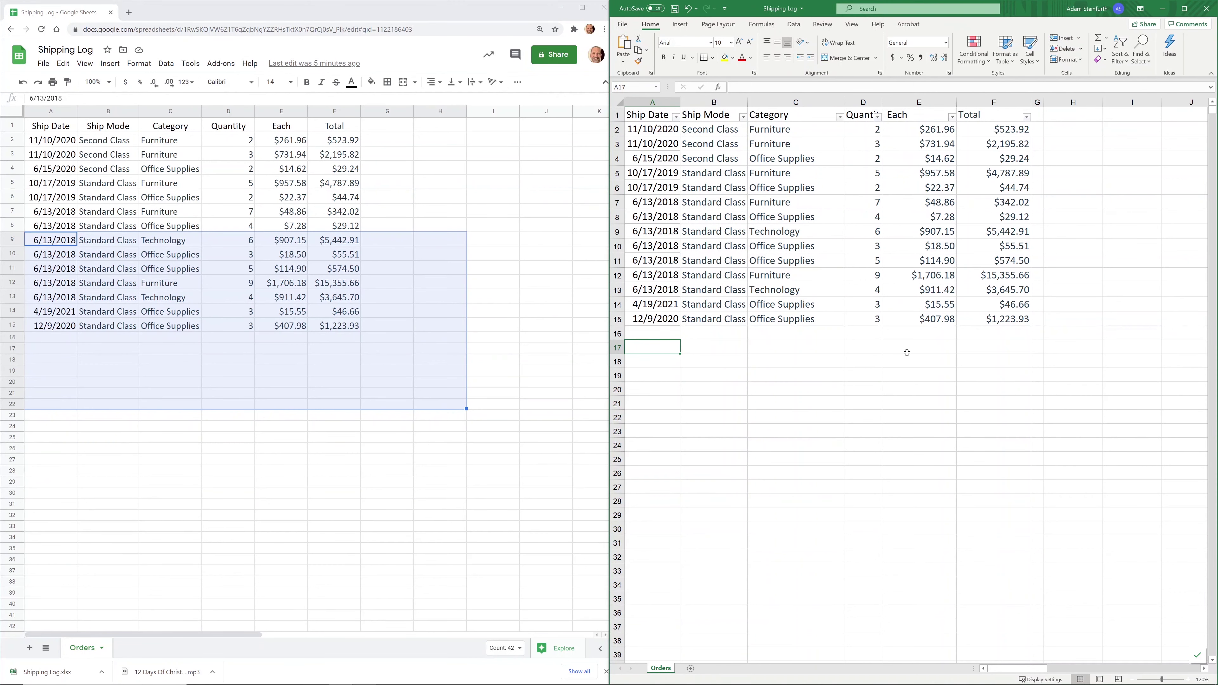
{"action": "left_click_drag", "start_coordinate": [708, 256], "coordinate": [969, 425]}
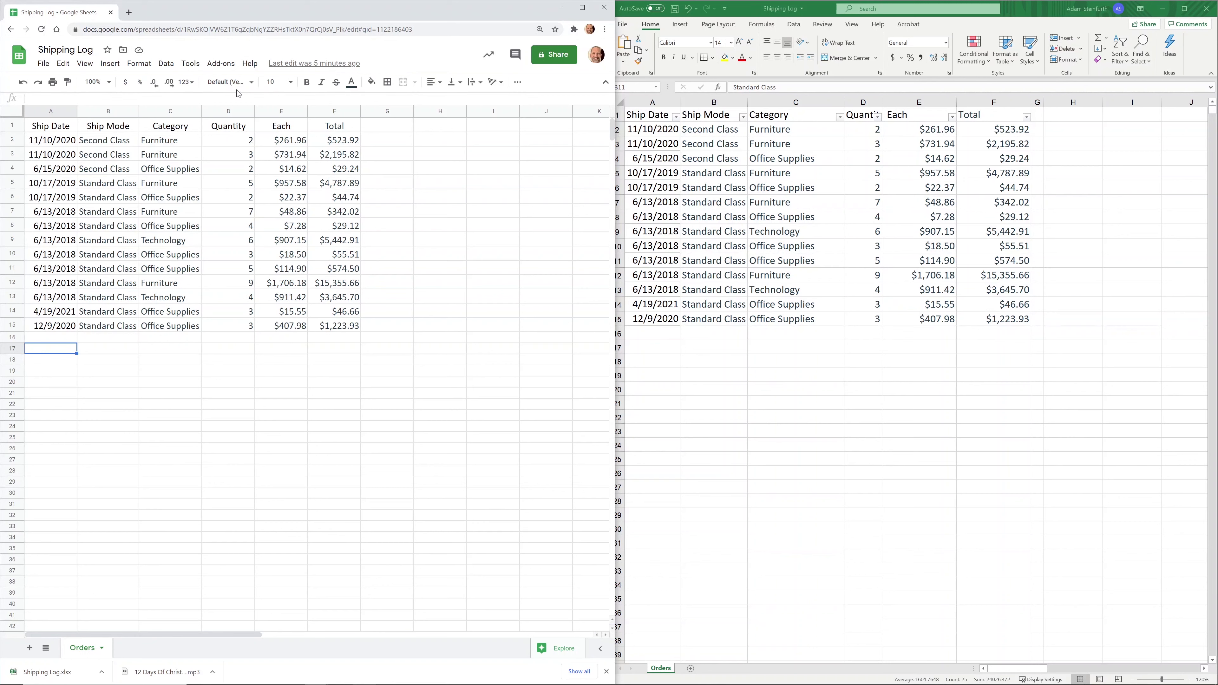
Start a pivot table in the Google Sheets shipping log with Orders!A1:F15 as its data range
{"action": "left_click", "coordinate": [166, 64]}
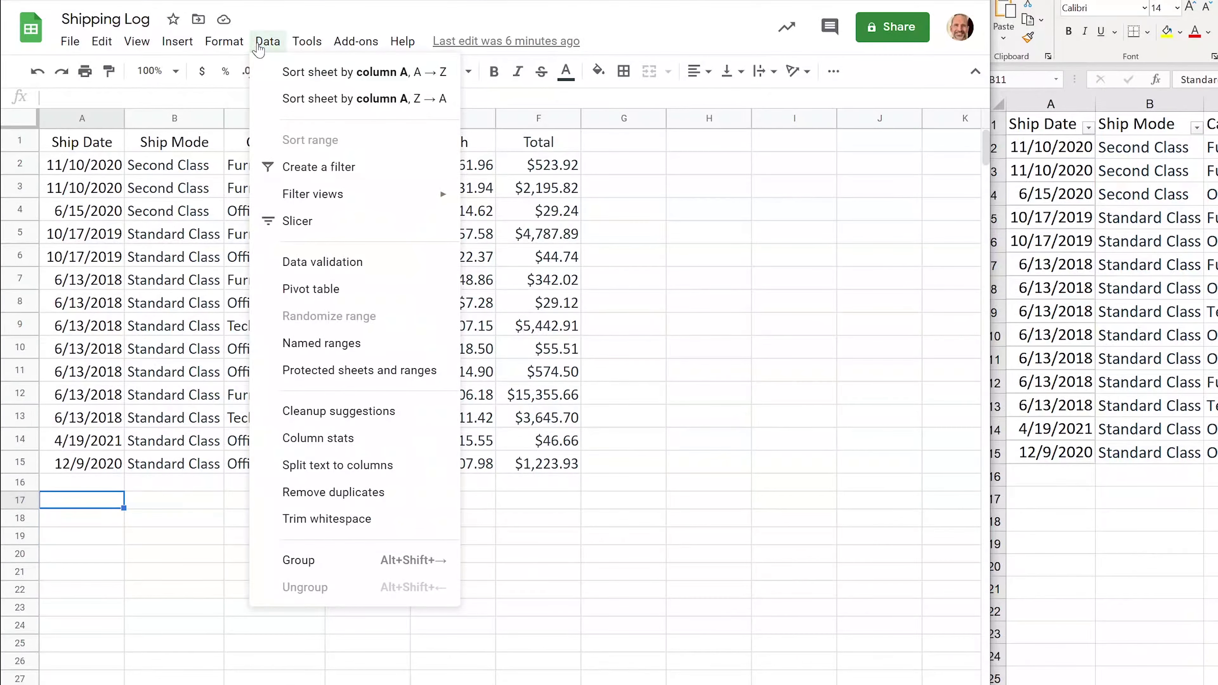
{"action": "left_click", "coordinate": [294, 299]}
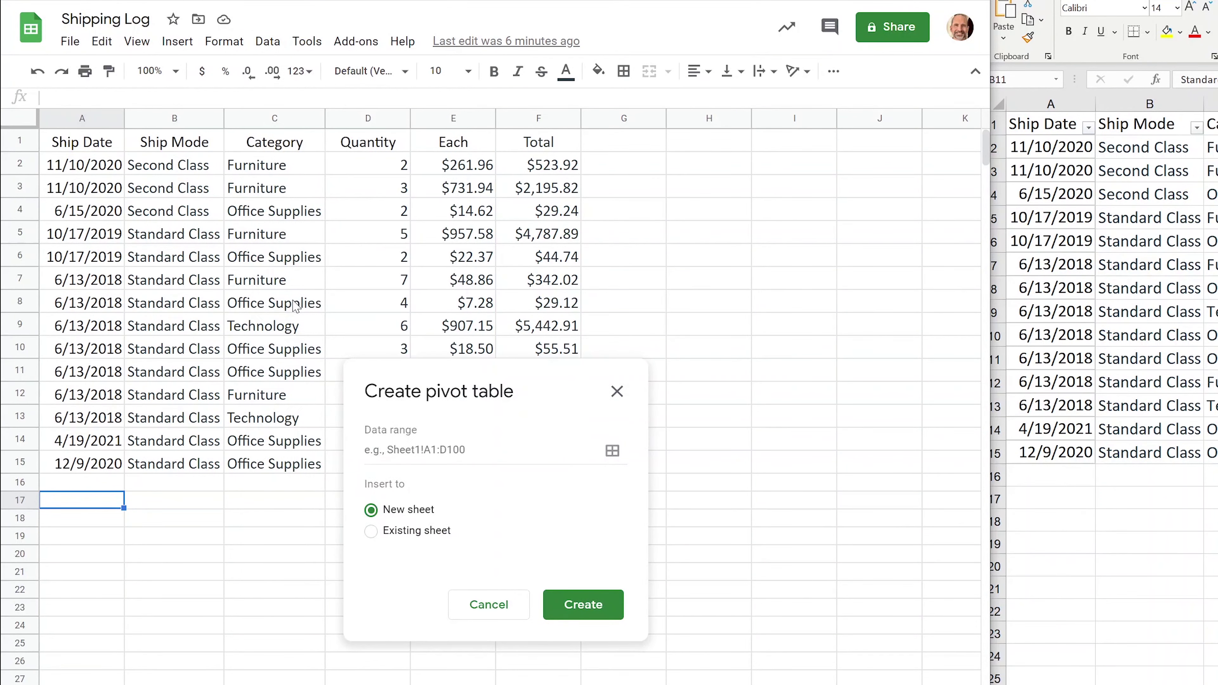
{"action": "left_click", "coordinate": [608, 453]}
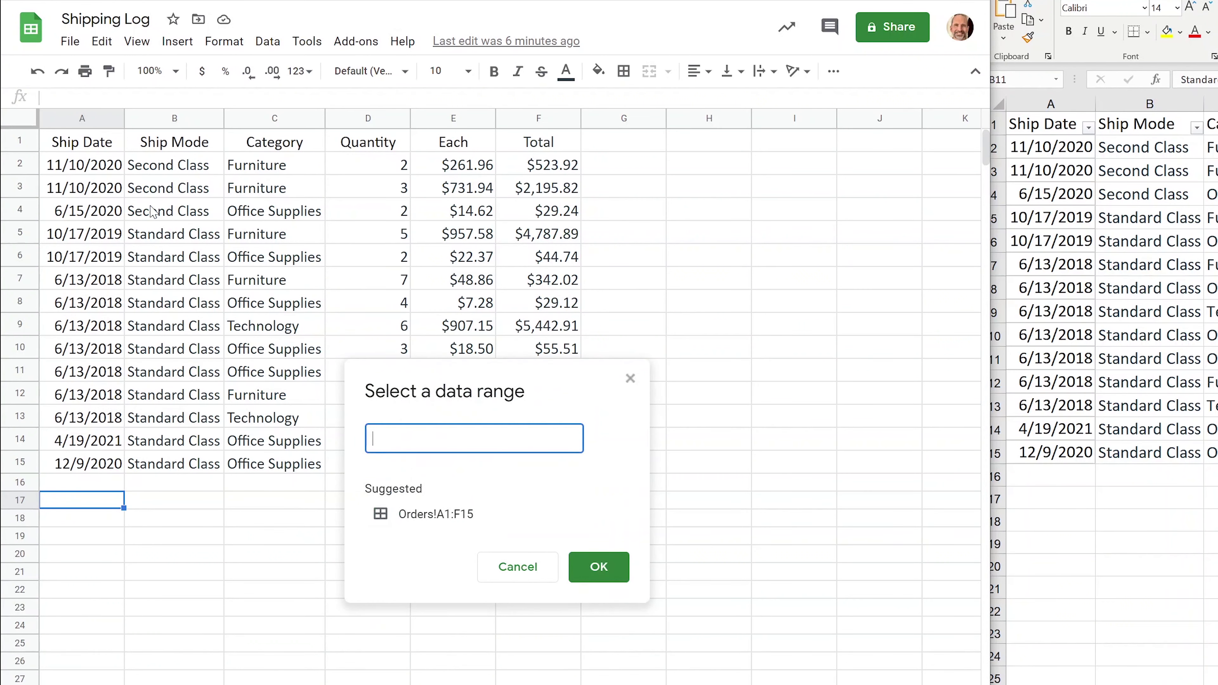
{"action": "left_click", "coordinate": [453, 519]}
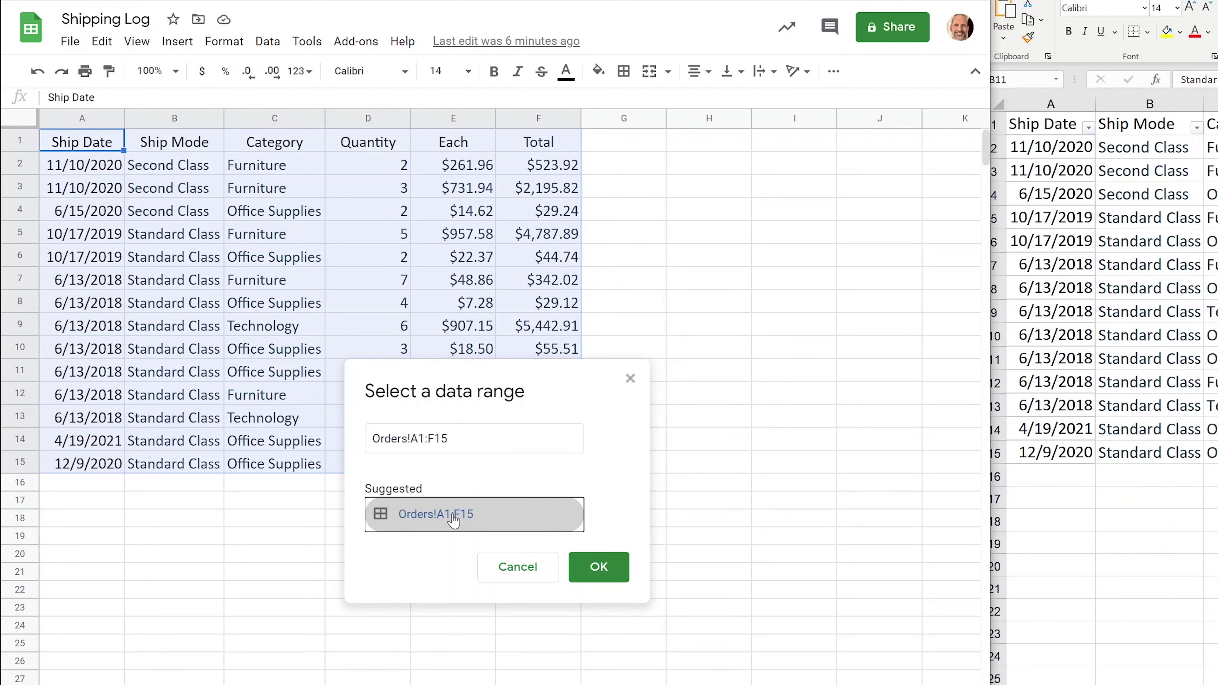
{"action": "left_click", "coordinate": [589, 570]}
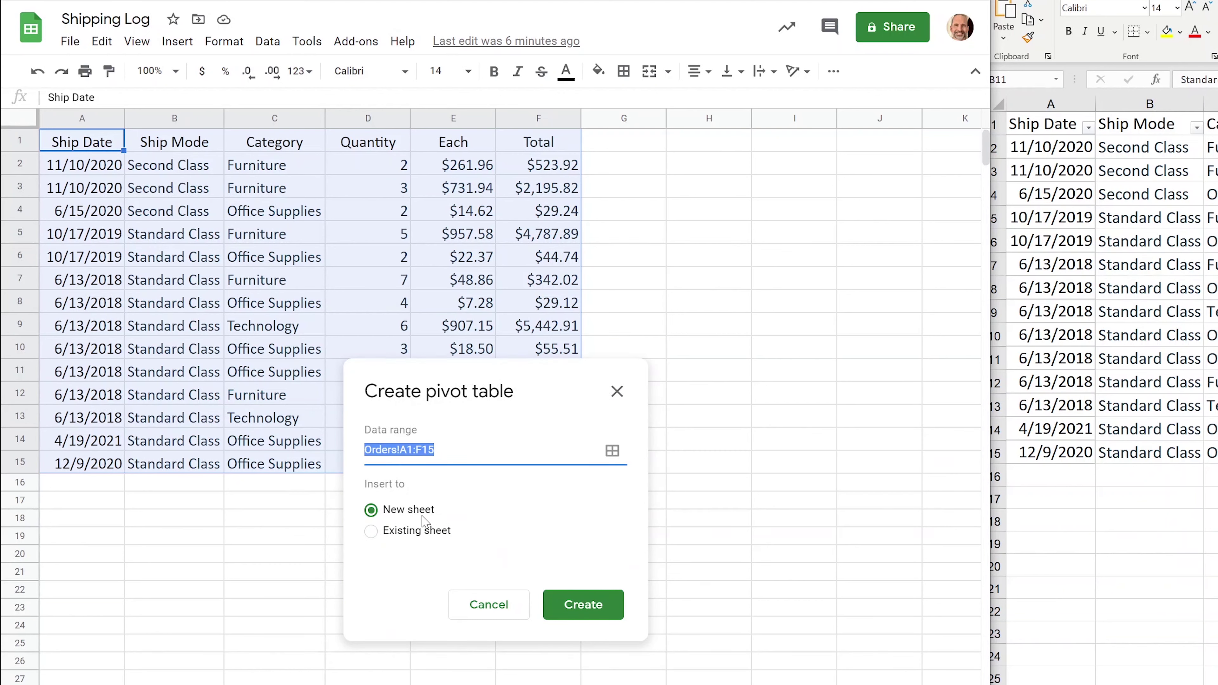
Place the pivot table on the existing sheet at Orders!A17 and create it
{"action": "left_click", "coordinate": [417, 533]}
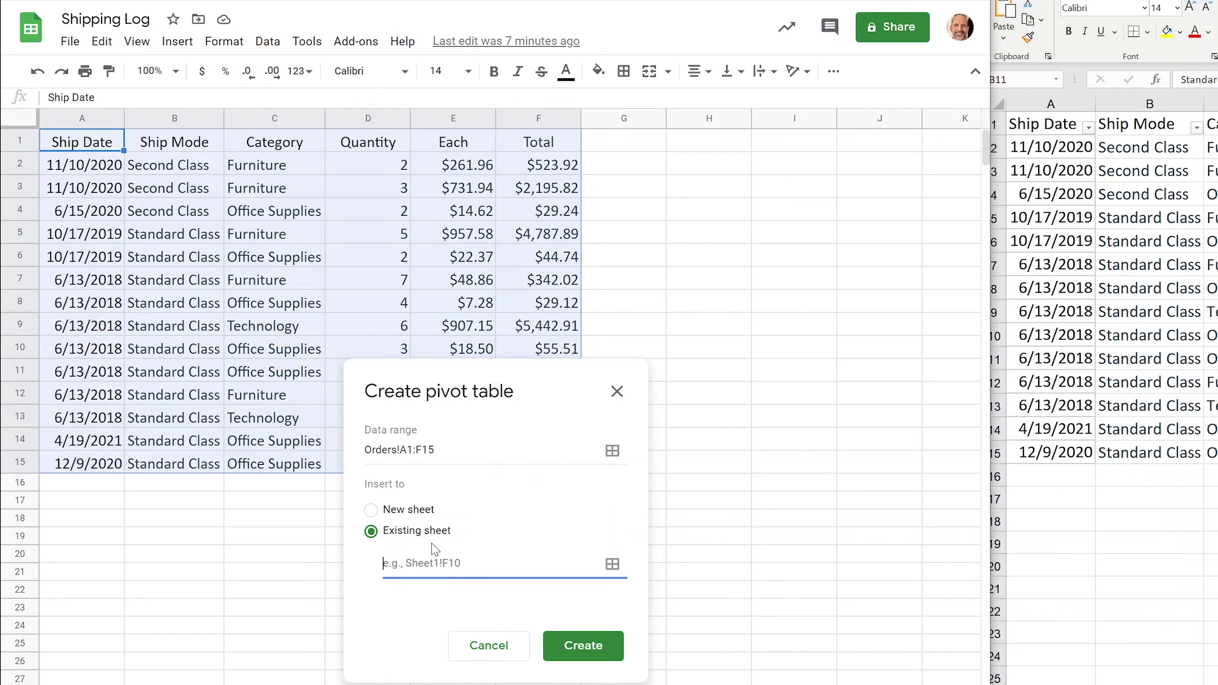
{"action": "left_click", "coordinate": [613, 564]}
{"action": "left_click", "coordinate": [100, 501]}
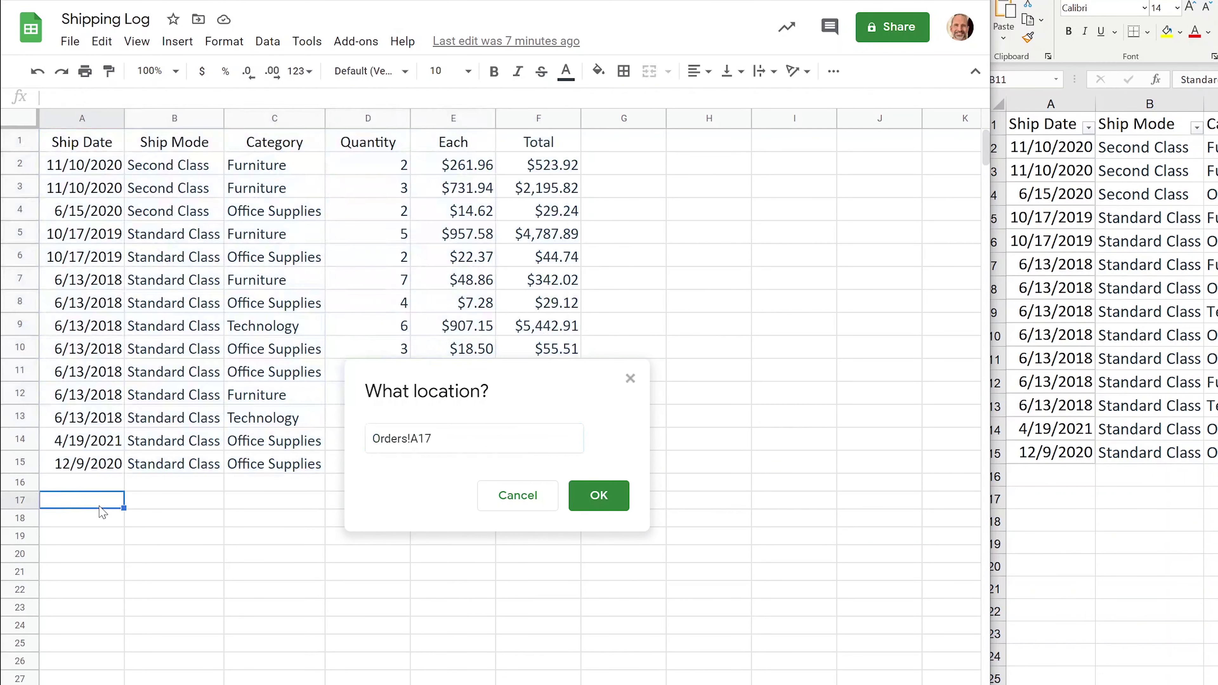
{"action": "left_click", "coordinate": [593, 499]}
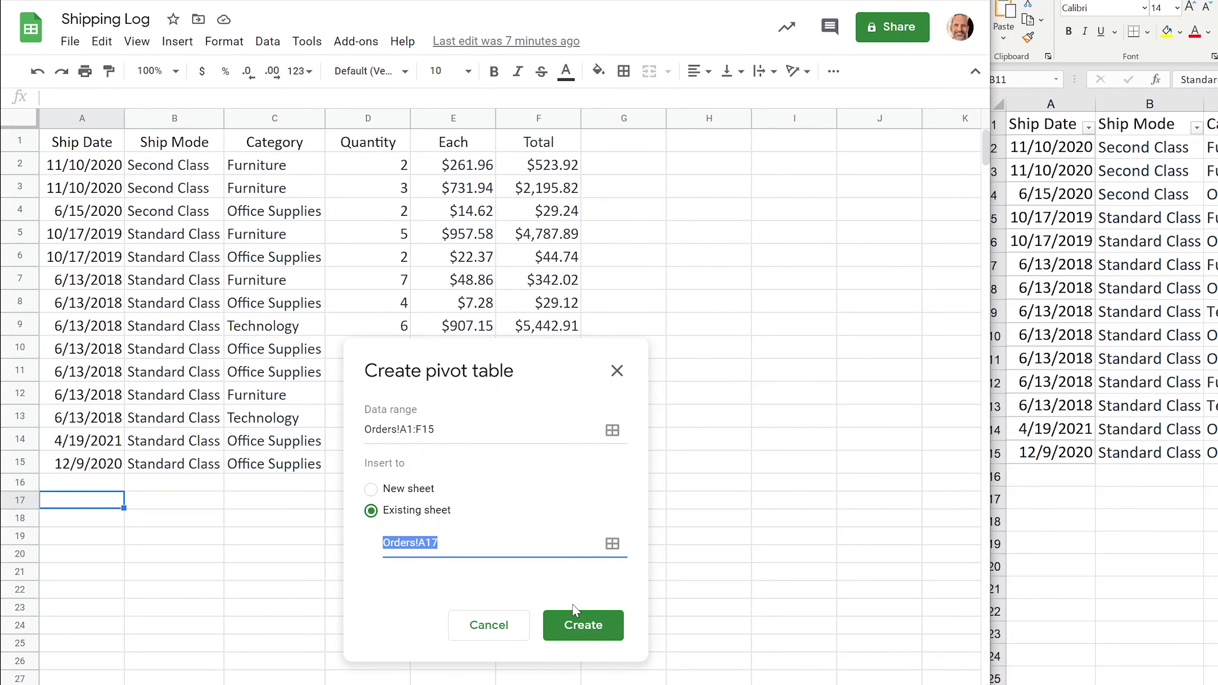
{"action": "left_click", "coordinate": [590, 626]}
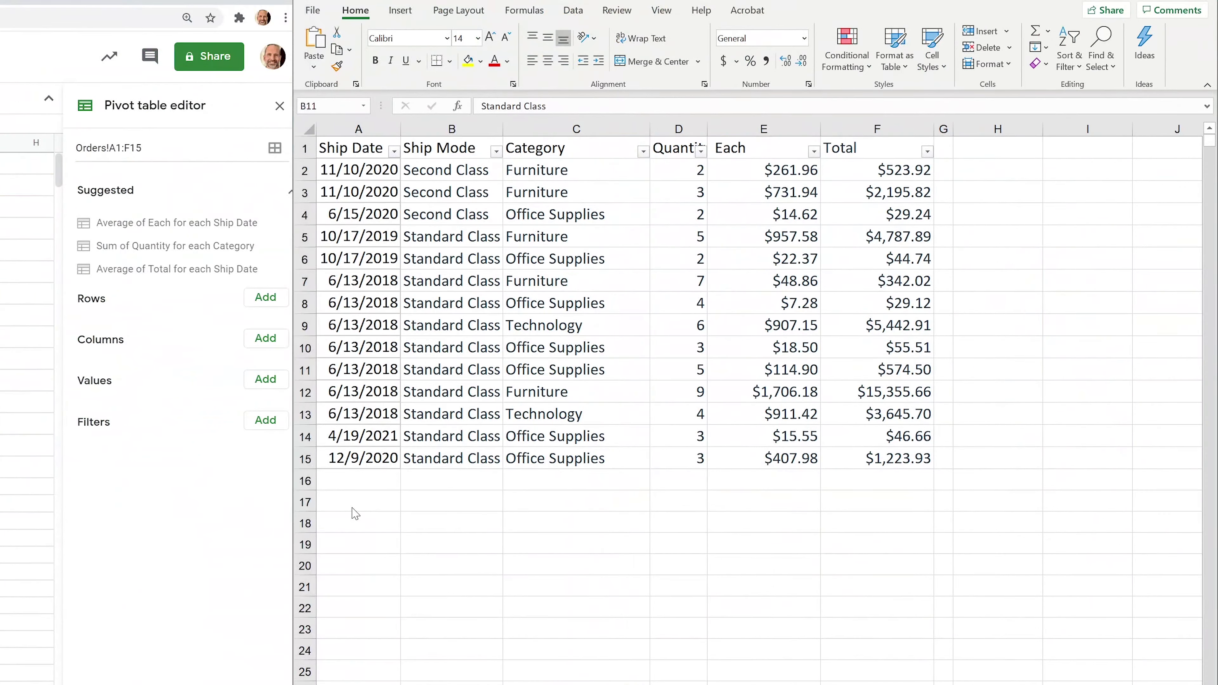
Switch to Excel and insert a PivotTable from the range Orders!$A$1:$F$15 on the existing worksheet at cell A17
{"action": "left_click", "coordinate": [365, 502]}
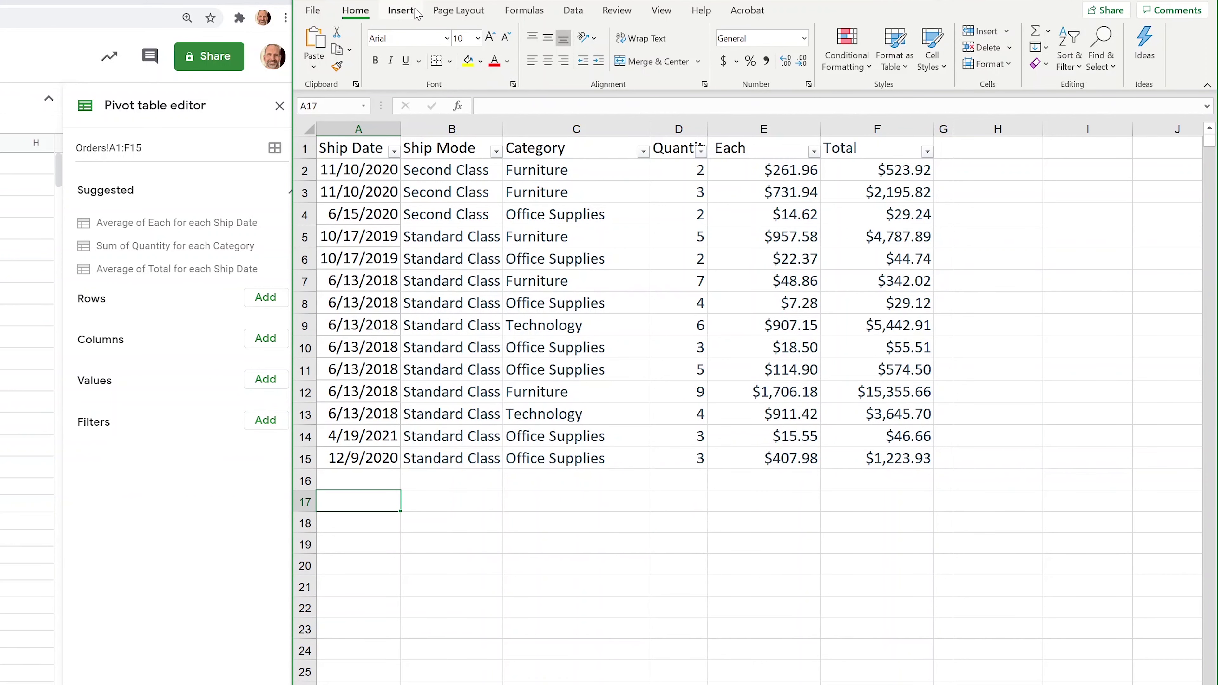
{"action": "left_click", "coordinate": [401, 10]}
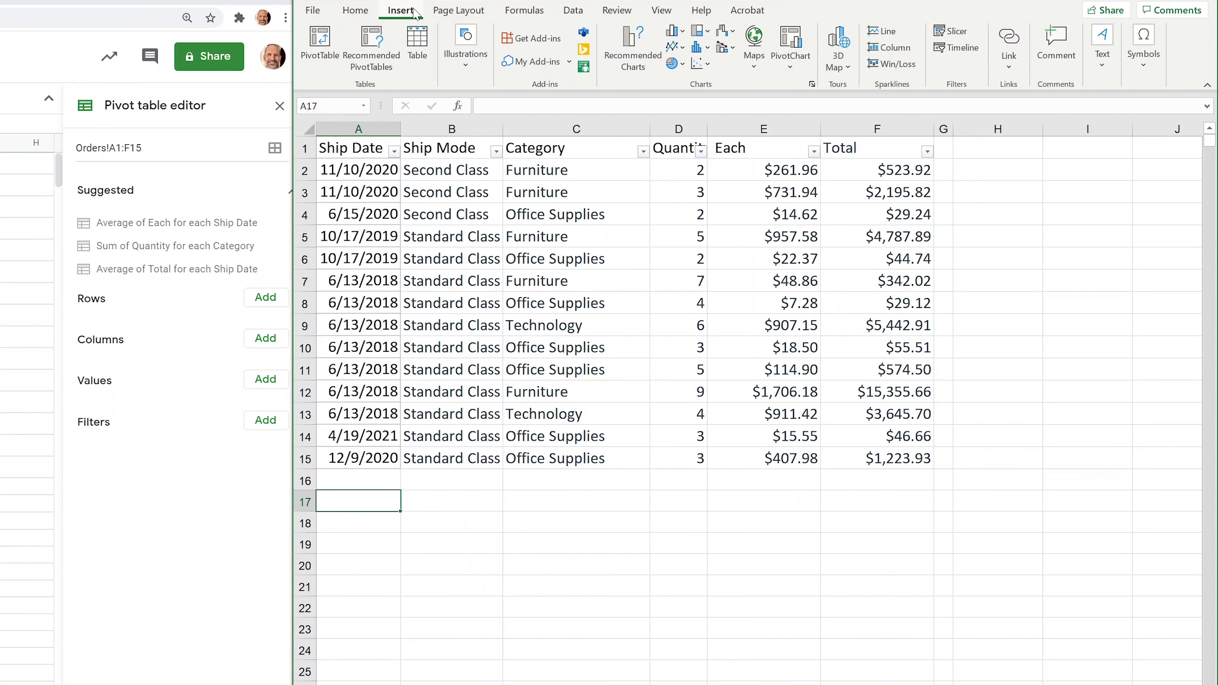
{"action": "left_click", "coordinate": [322, 53]}
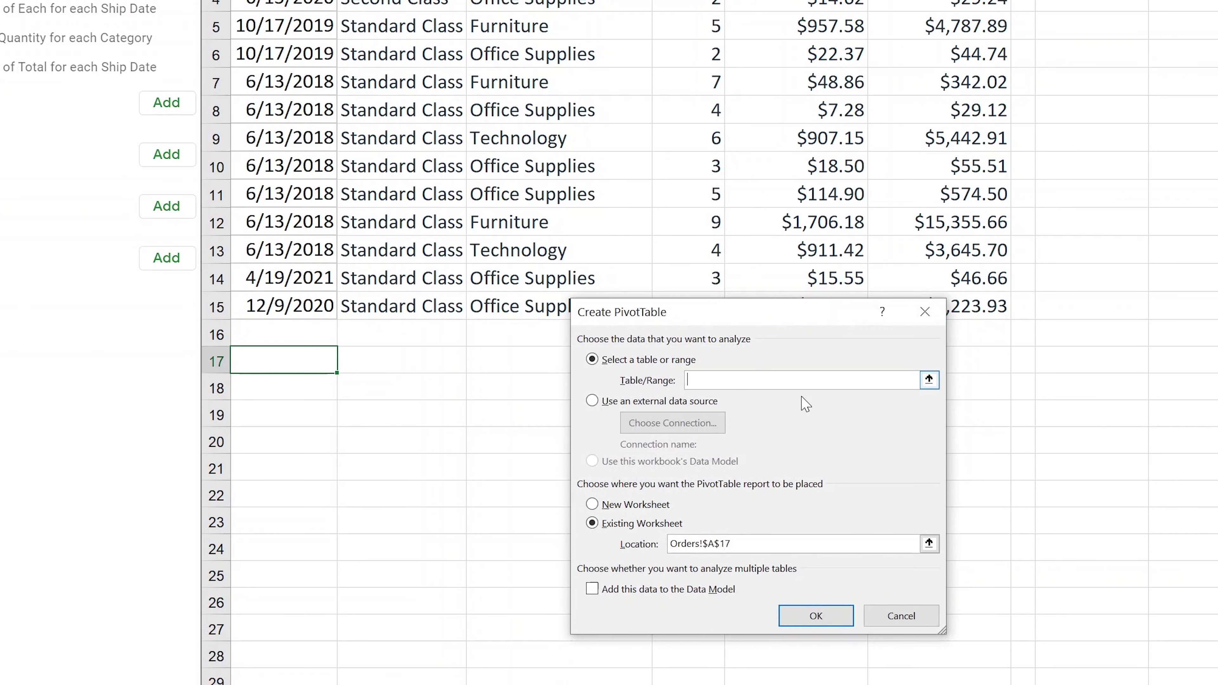
{"action": "left_click", "coordinate": [929, 379]}
{"action": "left_click_drag", "start_coordinate": [283, 0], "coordinate": [971, 299]}
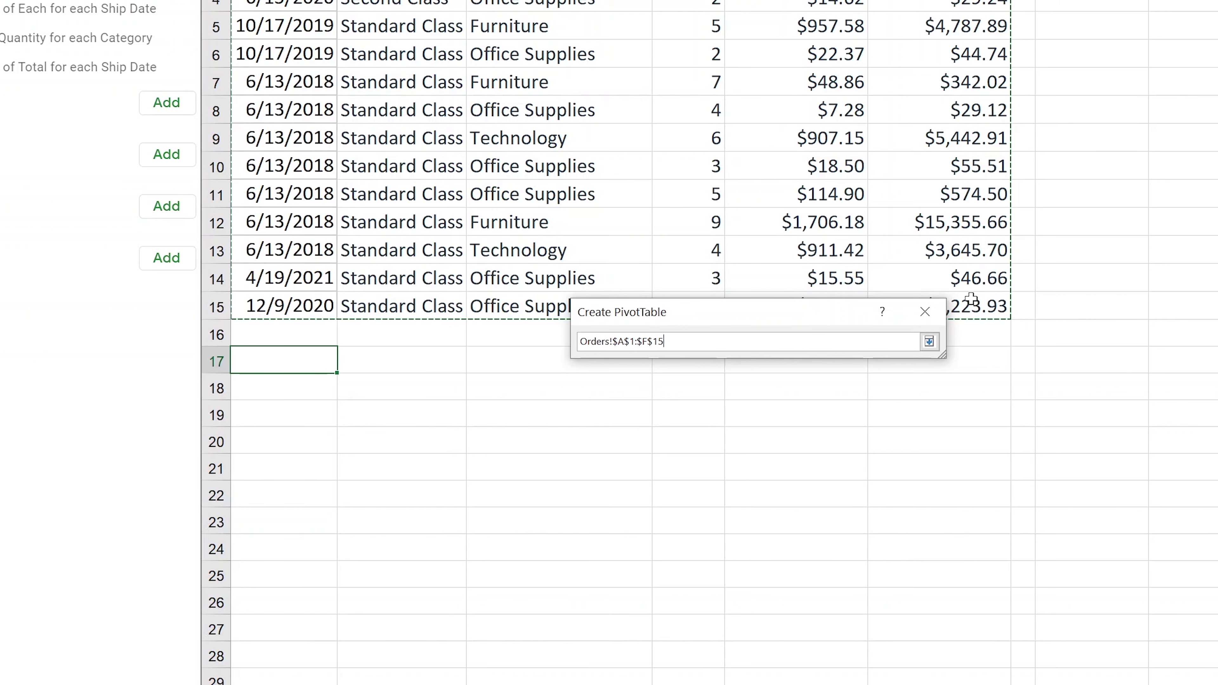
{"action": "key", "text": "Return"}
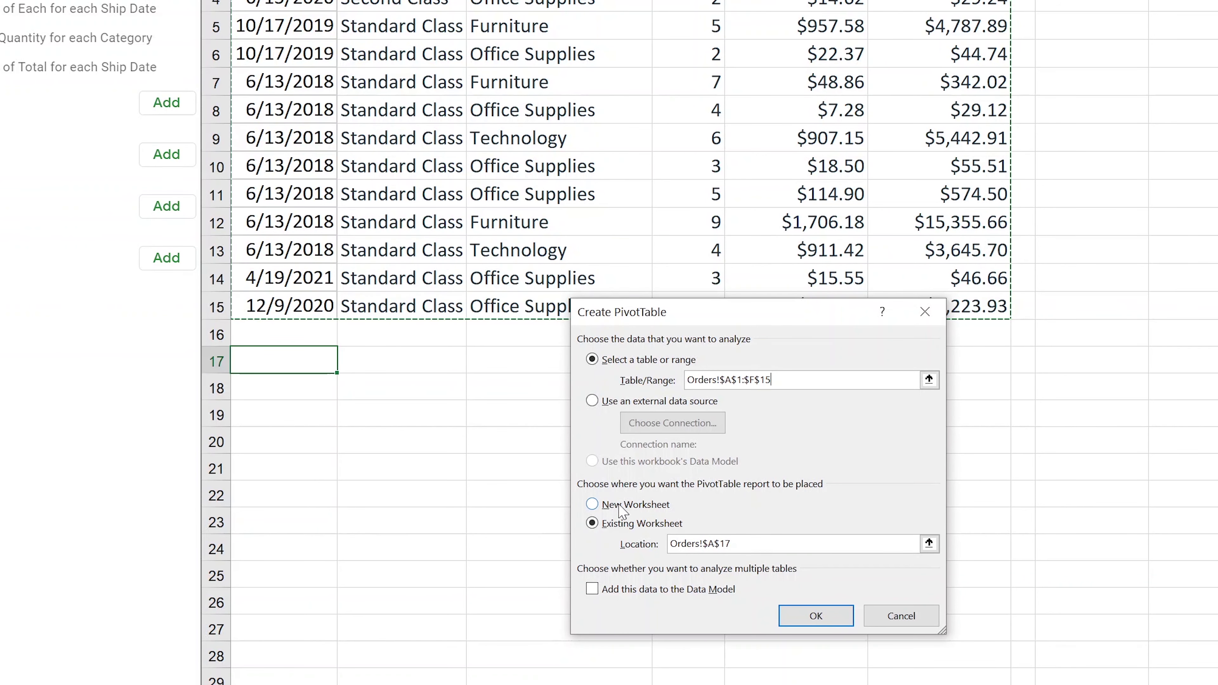
{"action": "left_click", "coordinate": [818, 612]}
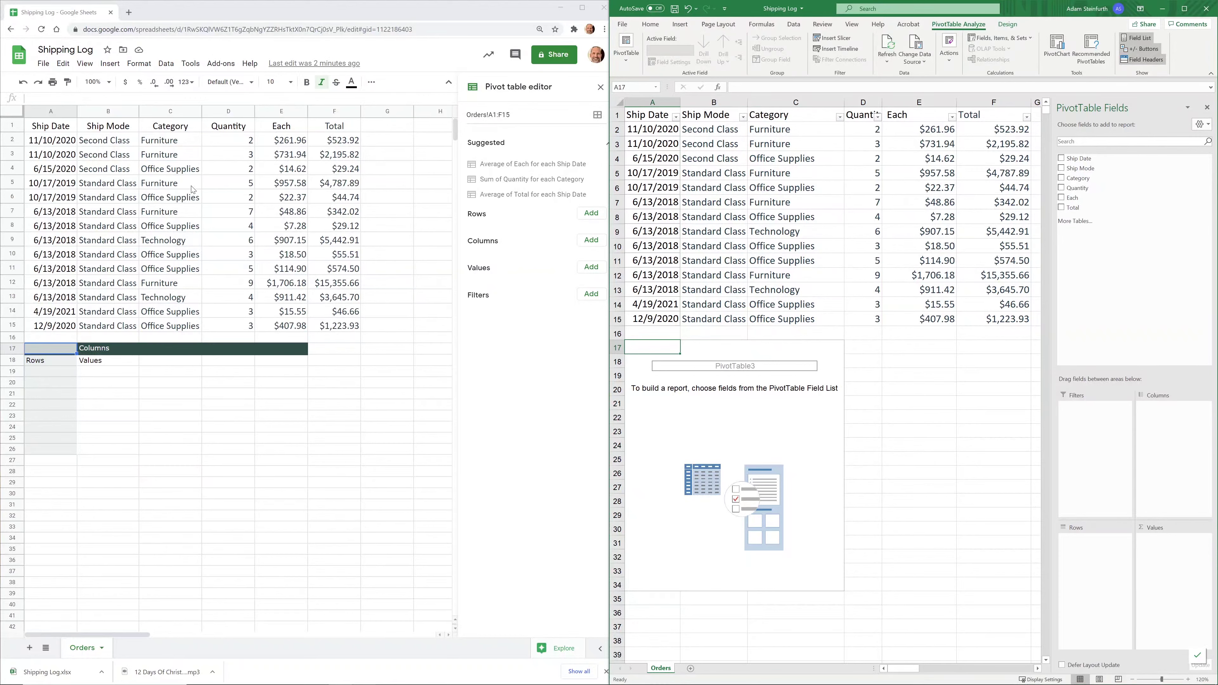
Add Category as the row field in the Google Sheets pivot table and in the Excel PivotTable
{"action": "left_click", "coordinate": [333, 111]}
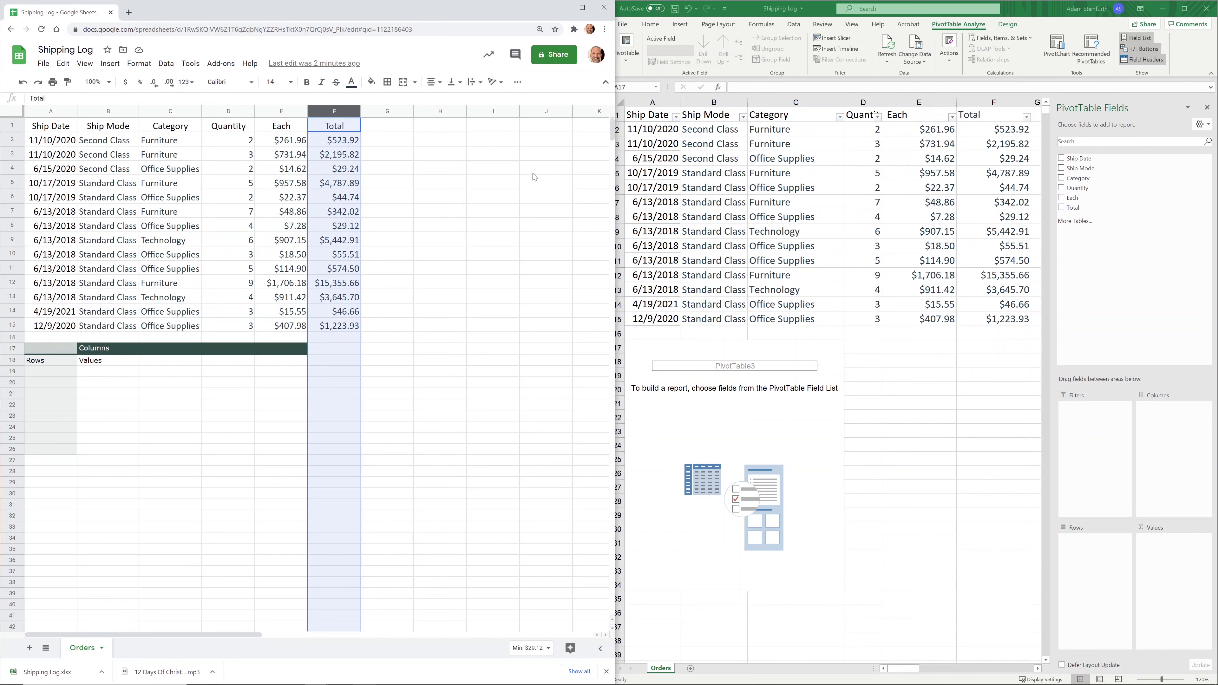
{"action": "left_click", "coordinate": [135, 375]}
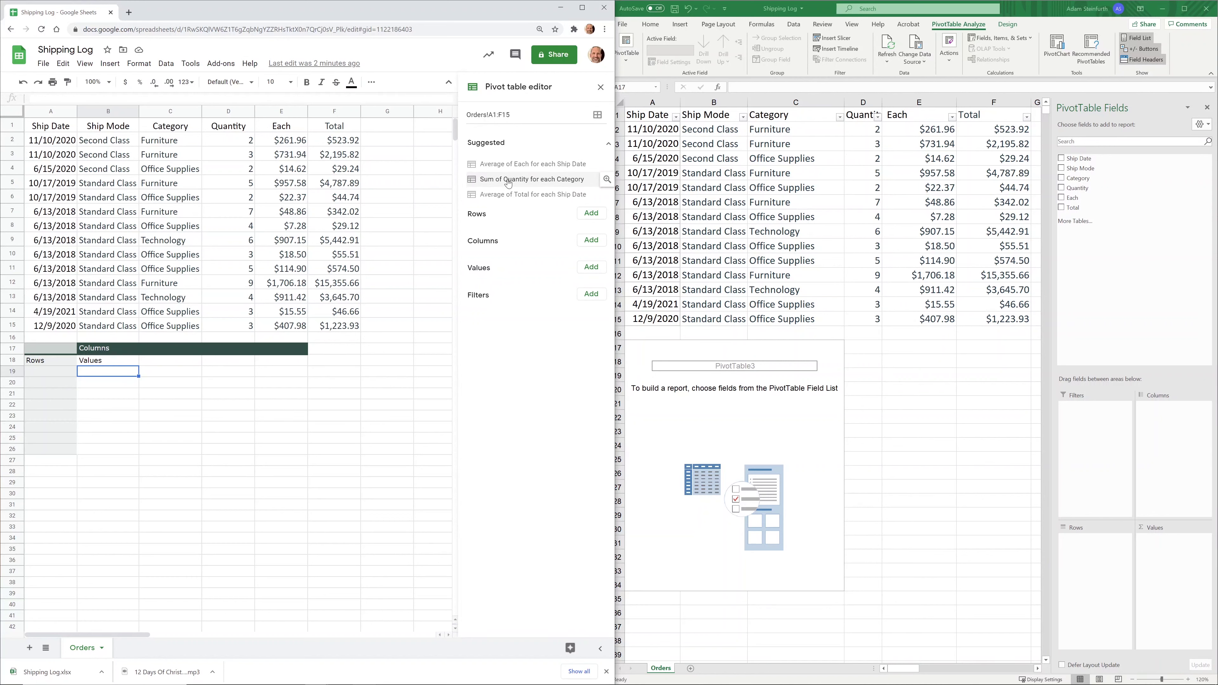
{"action": "left_click", "coordinate": [588, 215]}
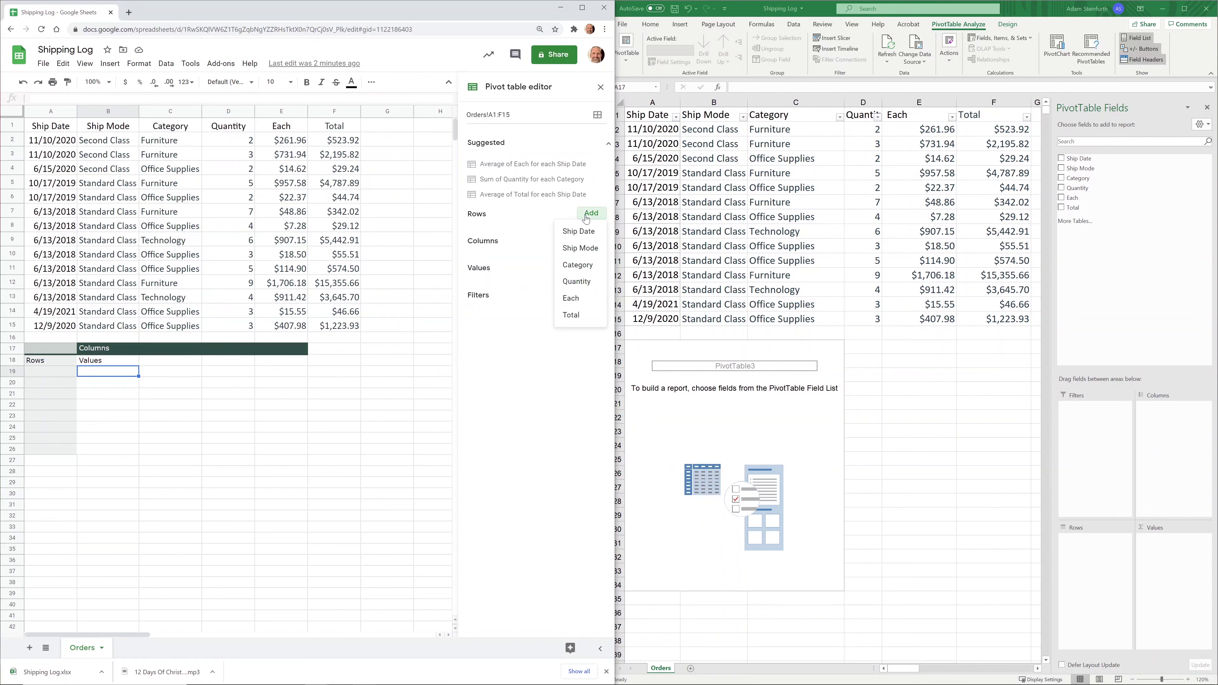
{"action": "left_click", "coordinate": [586, 267]}
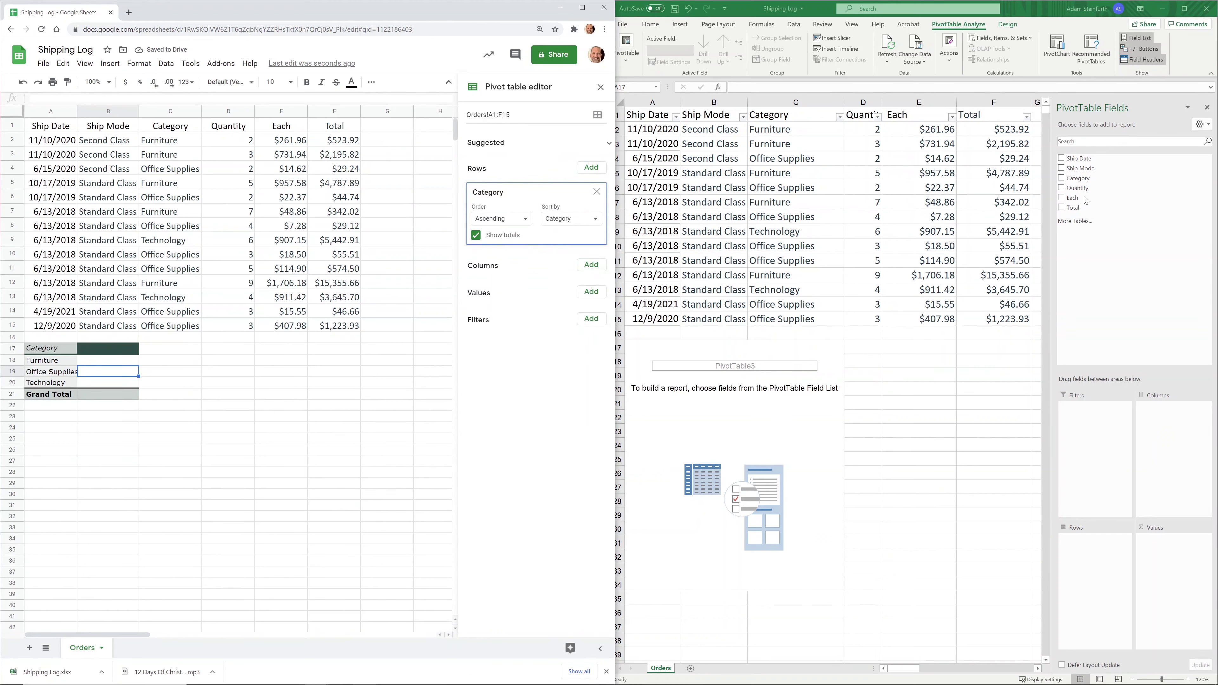
{"action": "left_click_drag", "start_coordinate": [1075, 183], "coordinate": [1094, 555]}
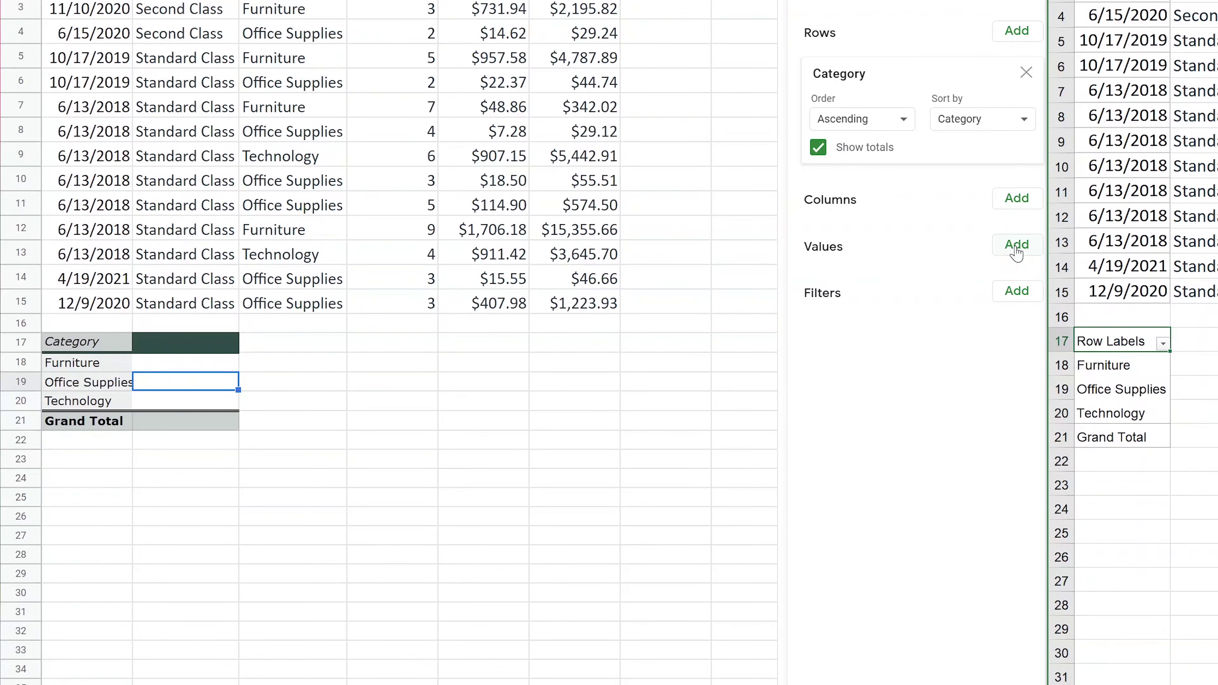
Add Total as a value in the Google Sheets pivot table and view the available summary functions
{"action": "left_click", "coordinate": [1017, 246]}
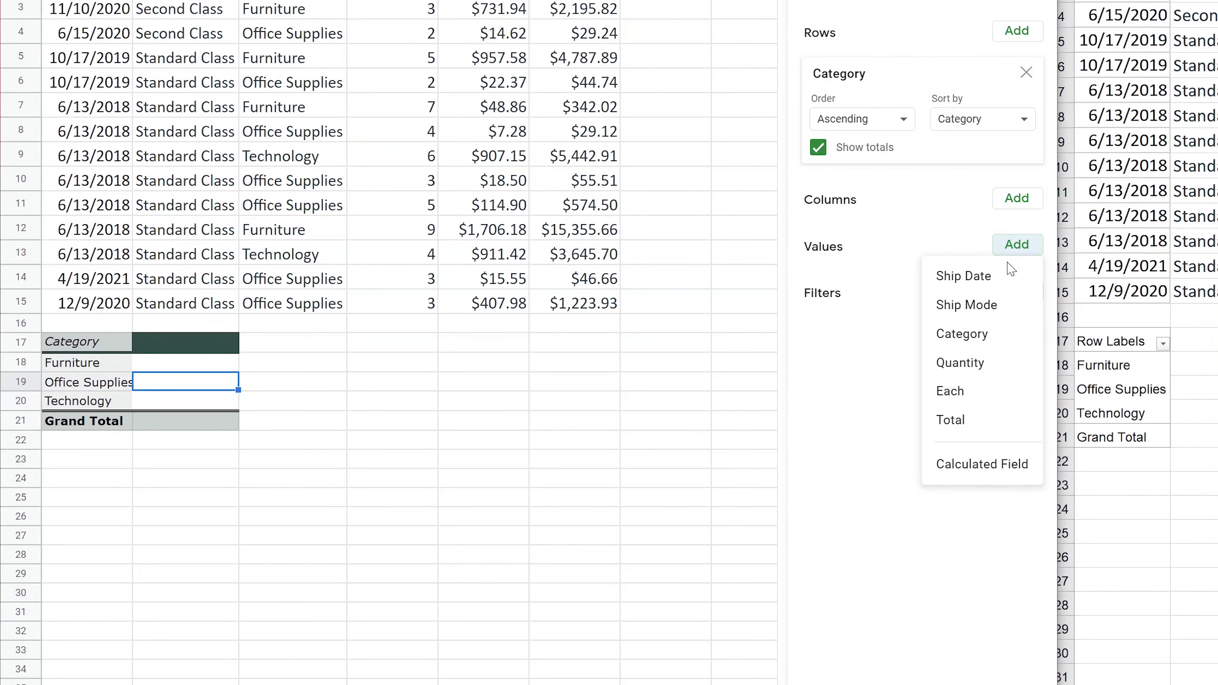
{"action": "left_click", "coordinate": [968, 418]}
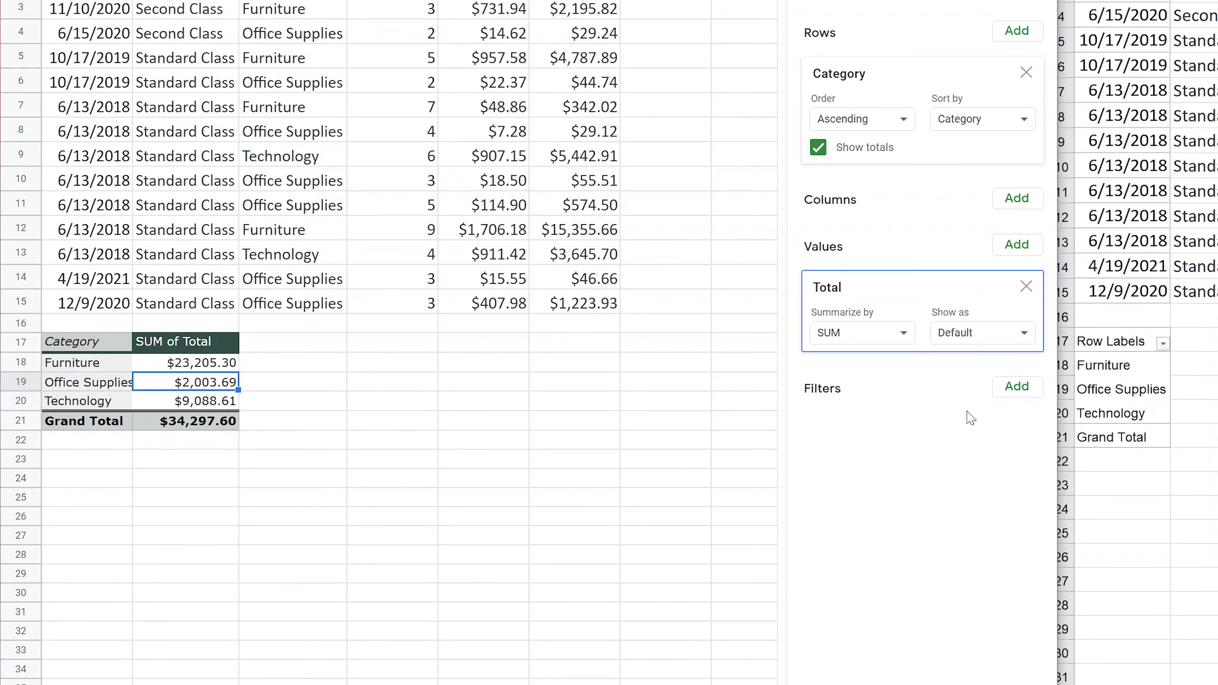
{"action": "left_click", "coordinate": [889, 335]}
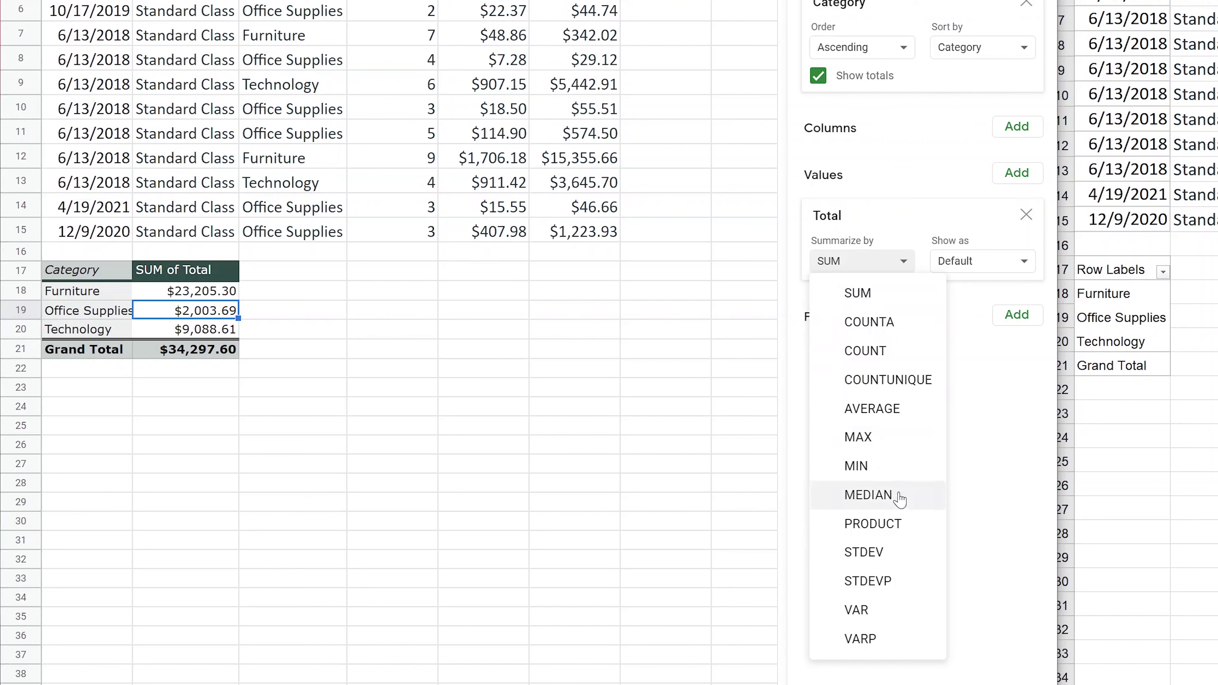
Try showing the Total values as % of grand total, check each category's share, and restore the Default display
{"action": "left_click", "coordinate": [985, 262]}
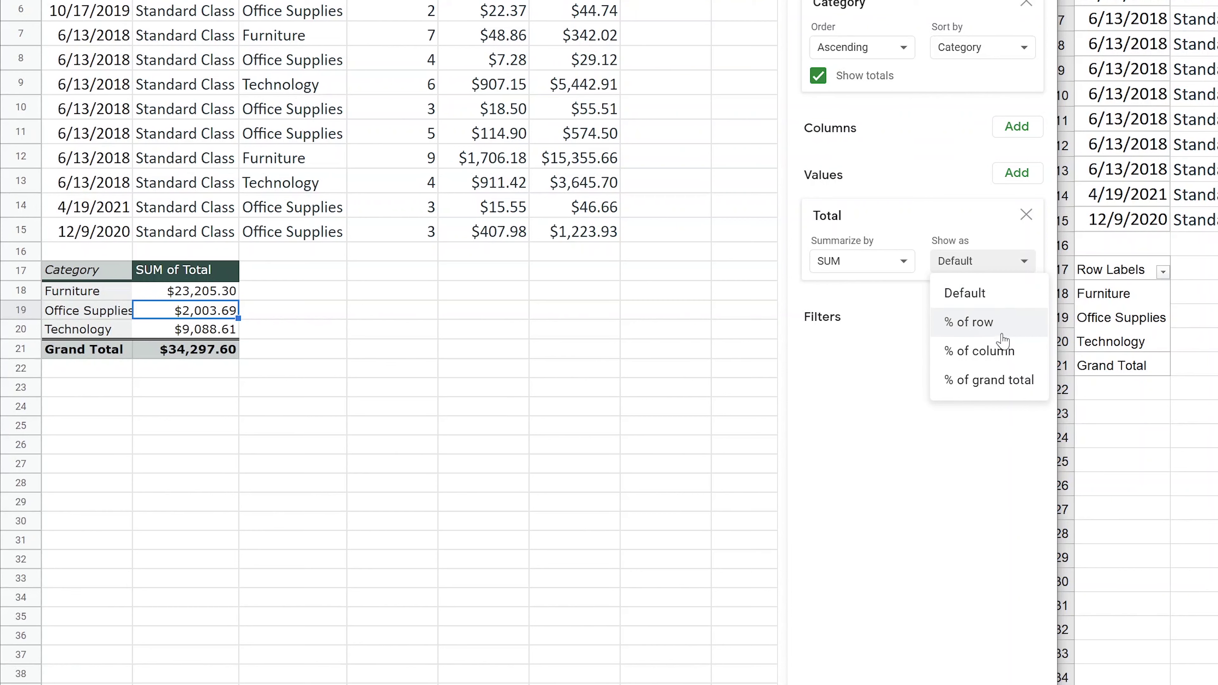
{"action": "left_click", "coordinate": [997, 384]}
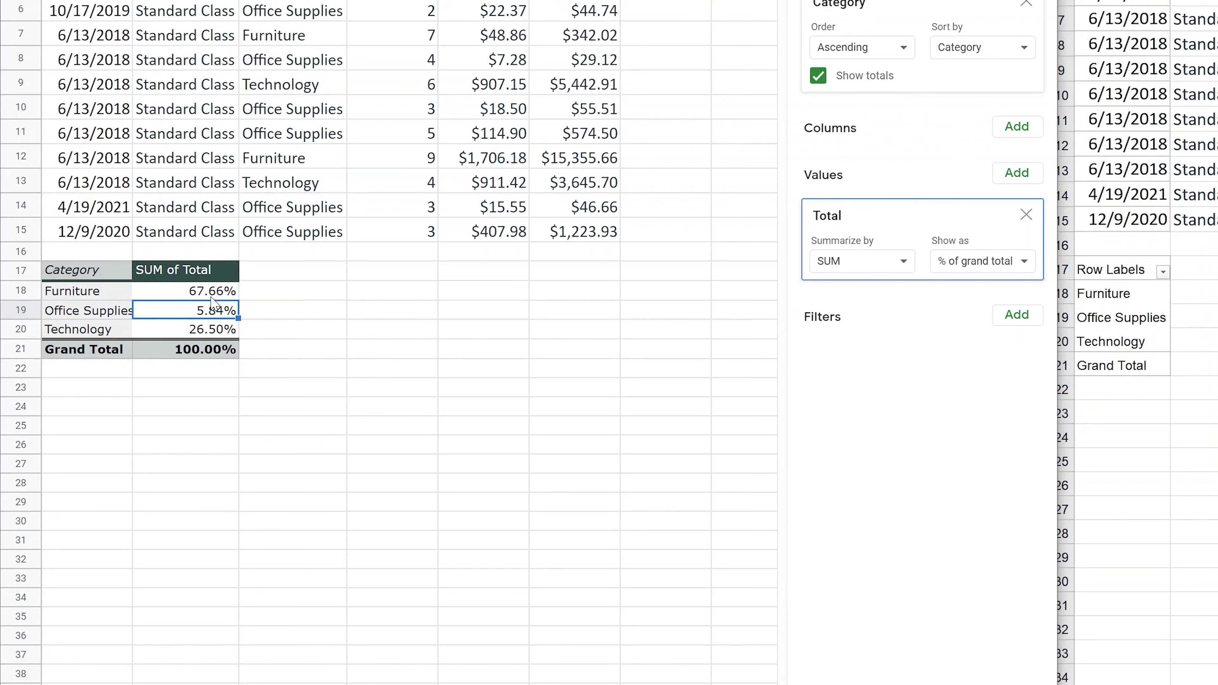
{"action": "left_click", "coordinate": [178, 310]}
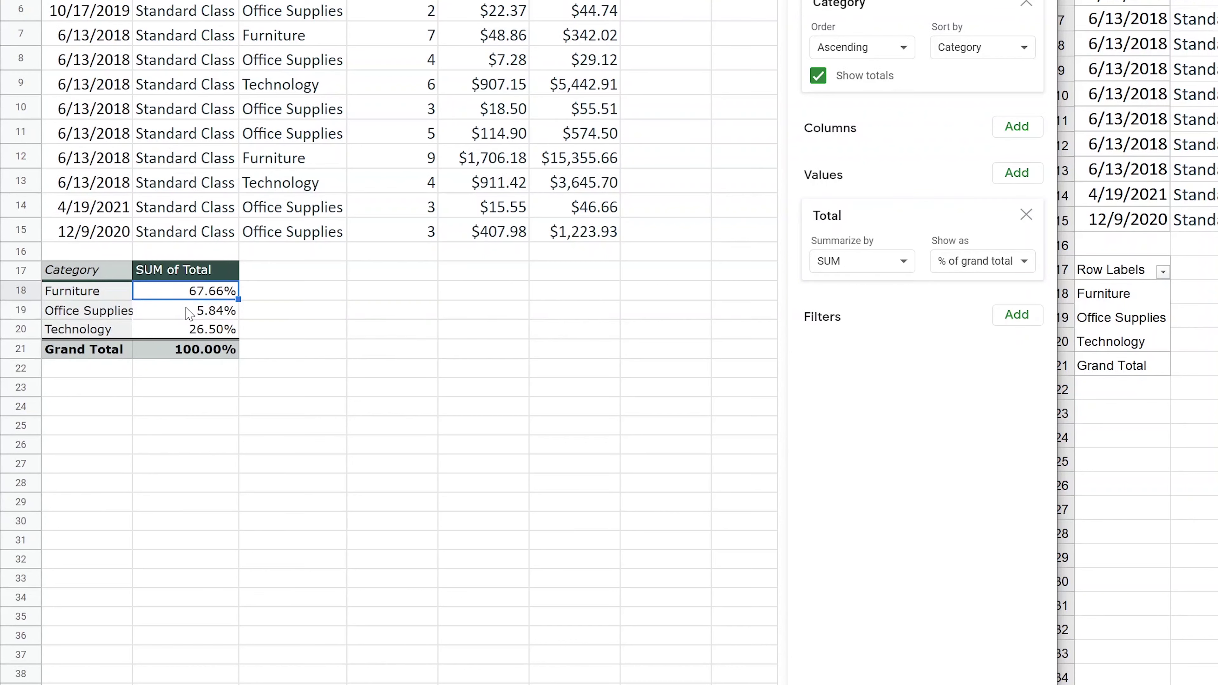
{"action": "left_click", "coordinate": [191, 330]}
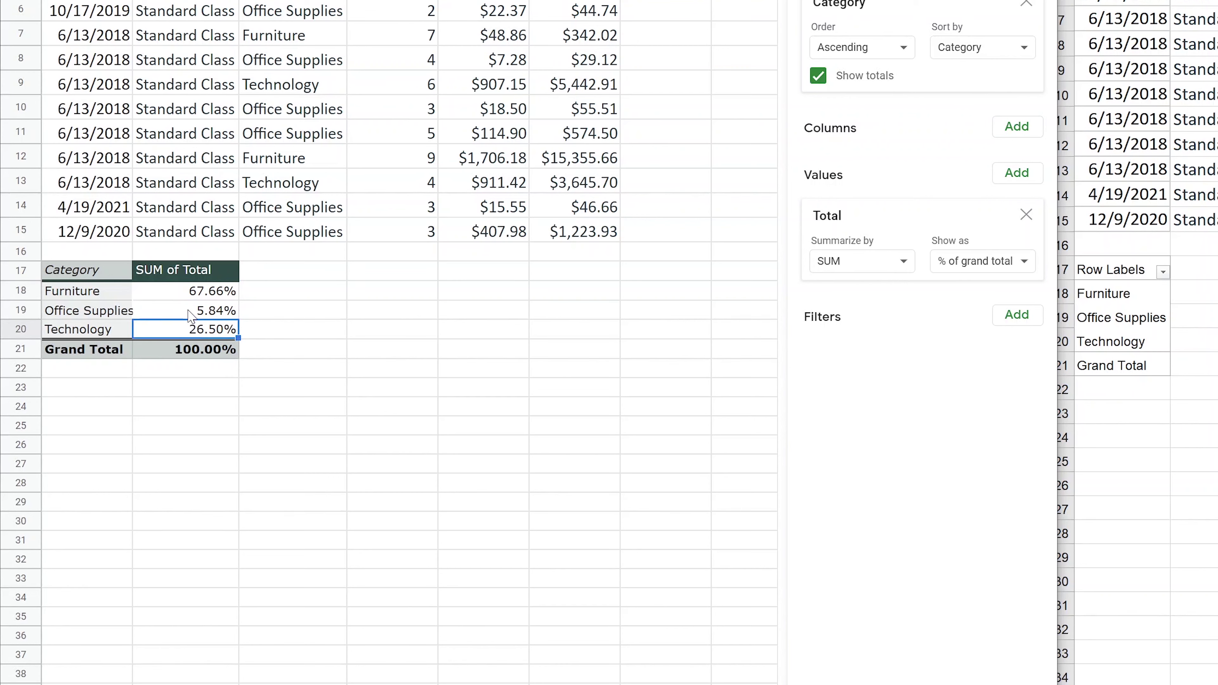
{"action": "left_click", "coordinate": [191, 314]}
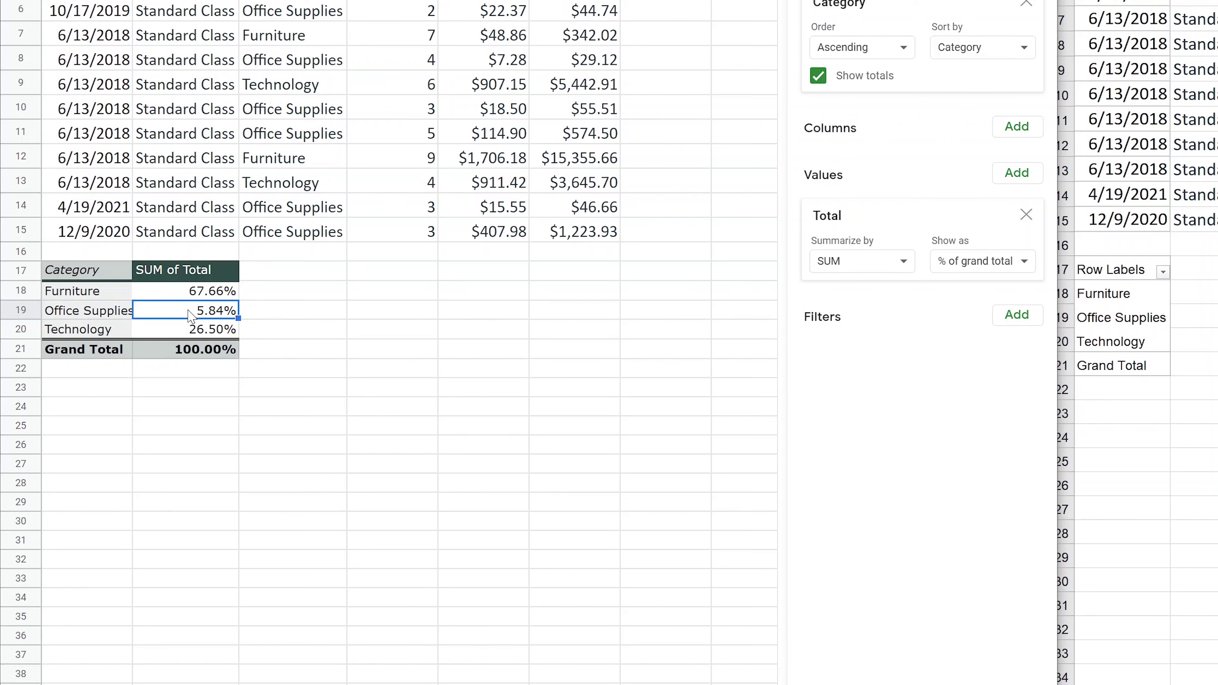
{"action": "left_click", "coordinate": [994, 272]}
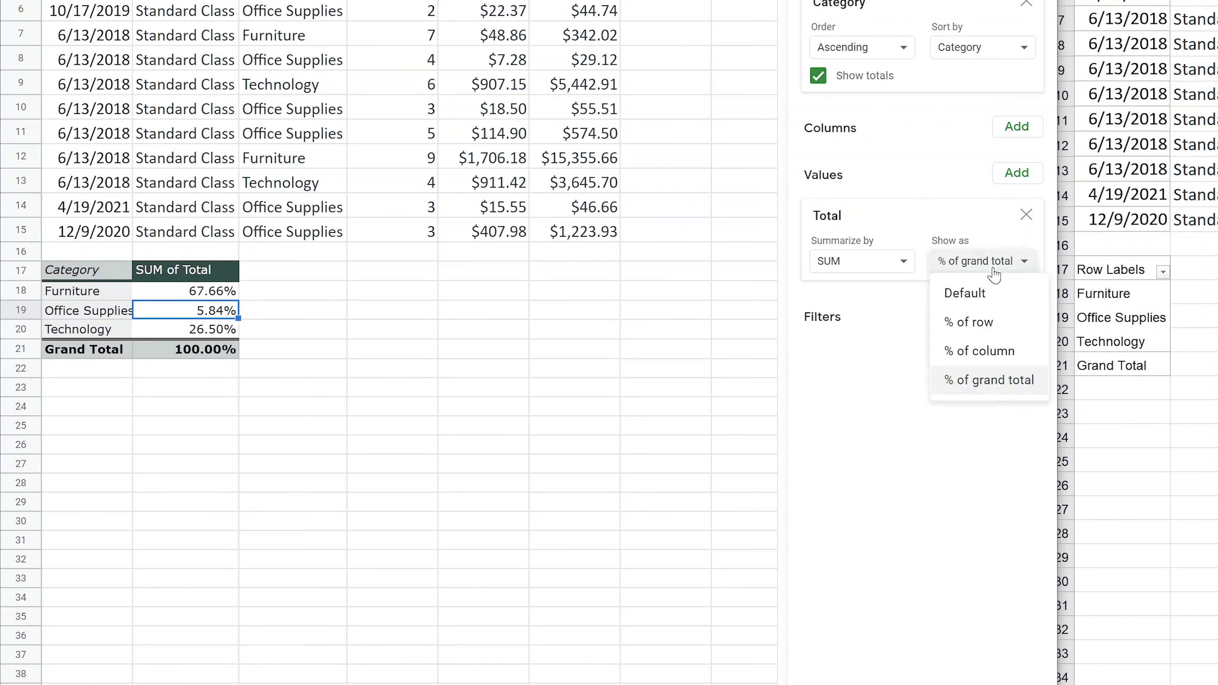
{"action": "left_click", "coordinate": [995, 294]}
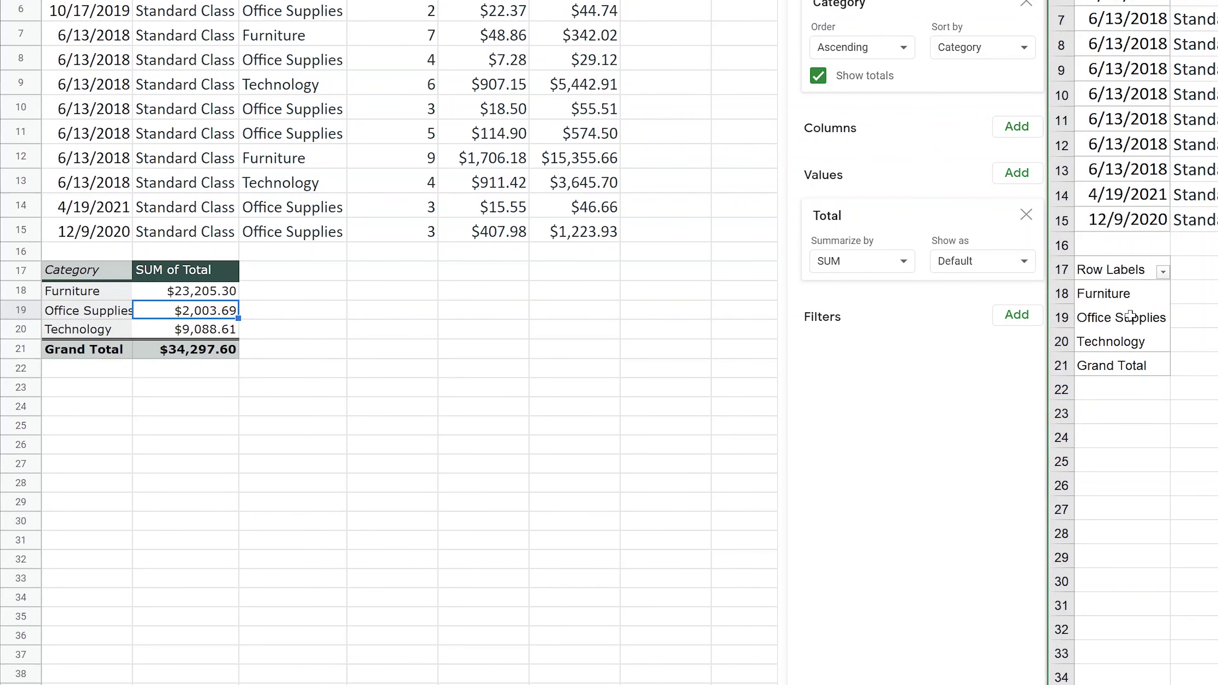
Switch to Excel and add the Total field to the PivotTable's values
{"action": "left_click", "coordinate": [1047, 317]}
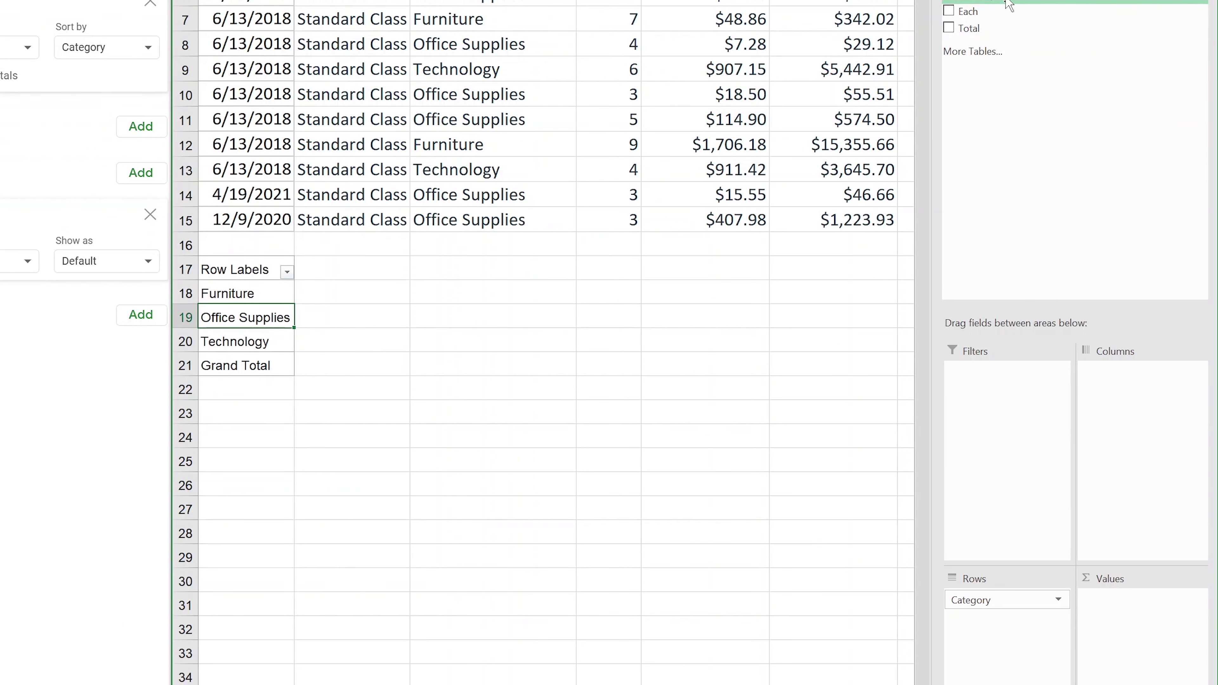
{"action": "left_click_drag", "start_coordinate": [982, 29], "coordinate": [1013, 66]}
{"action": "left_click_drag", "start_coordinate": [1101, 398], "coordinate": [1109, 609]}
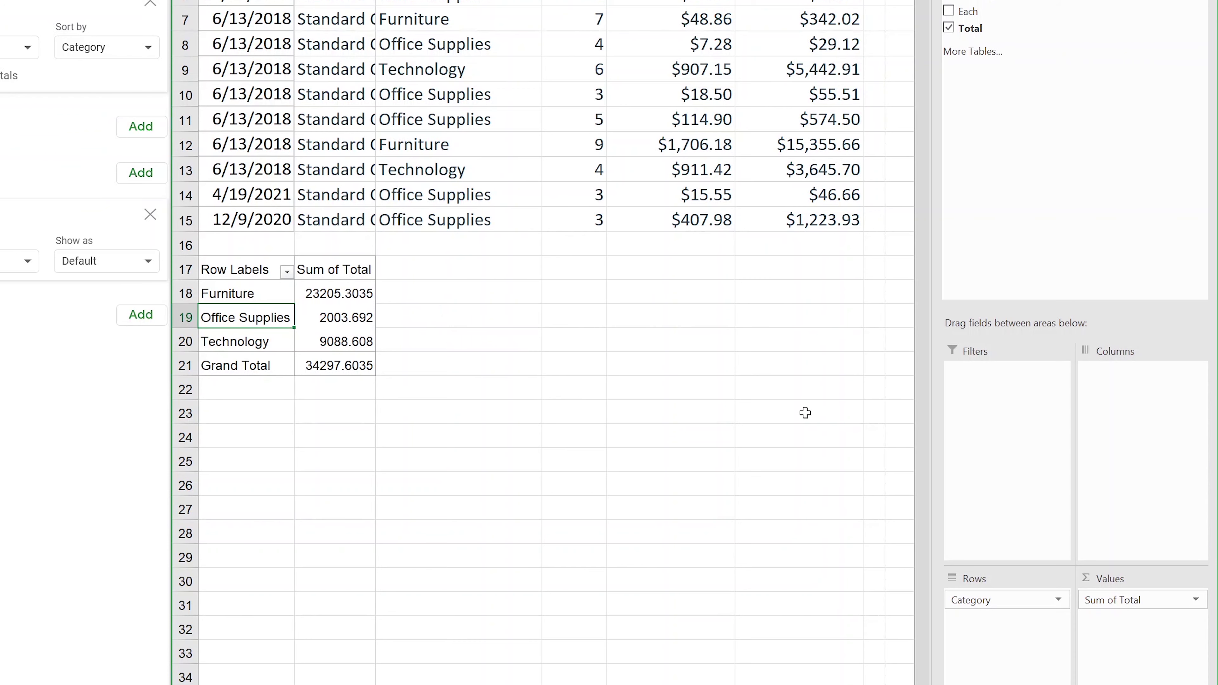
Open the value field settings for Sum of Total and review the summary functions and show-values-as options, keeping No Calculation
{"action": "left_click", "coordinate": [1197, 600]}
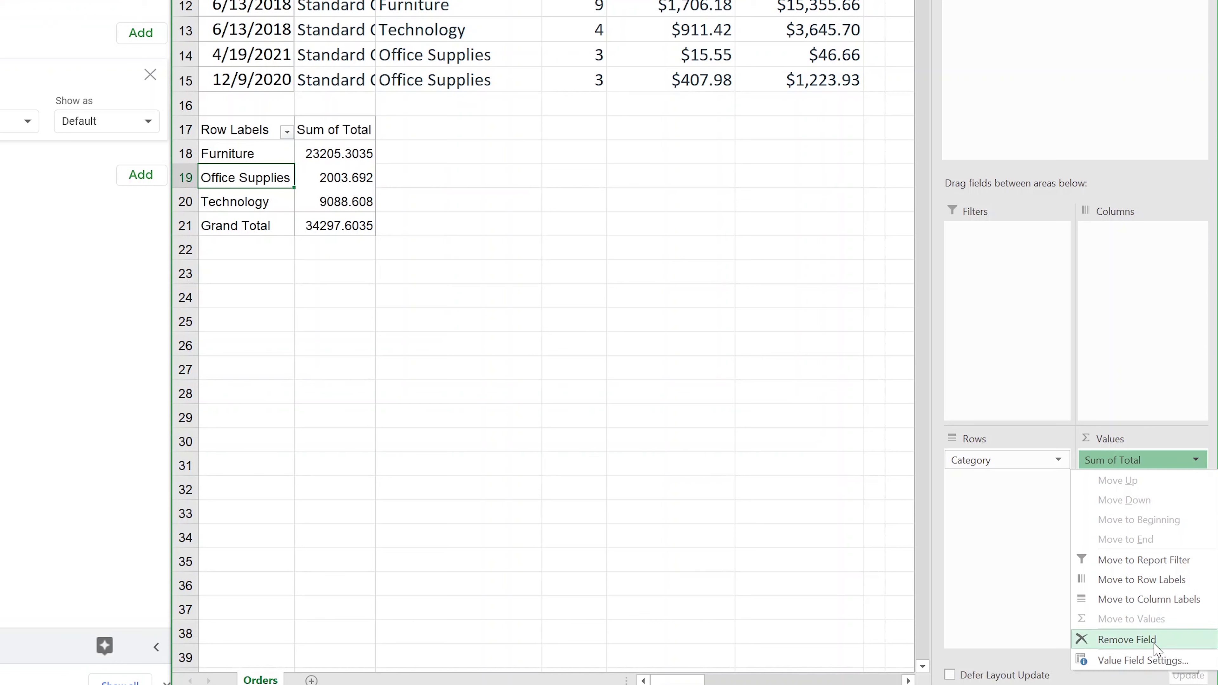
{"action": "left_click", "coordinate": [1143, 660]}
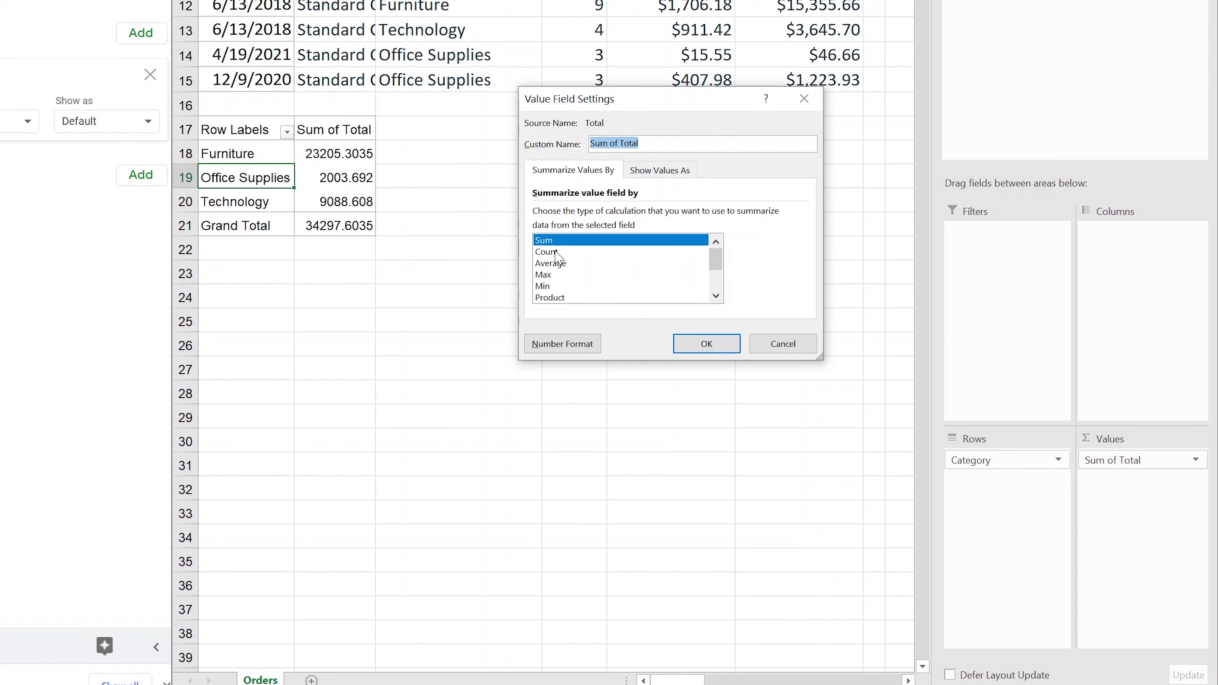
{"action": "scroll", "coordinate": [716, 294], "scroll_direction": "down", "scroll_amount": 2}
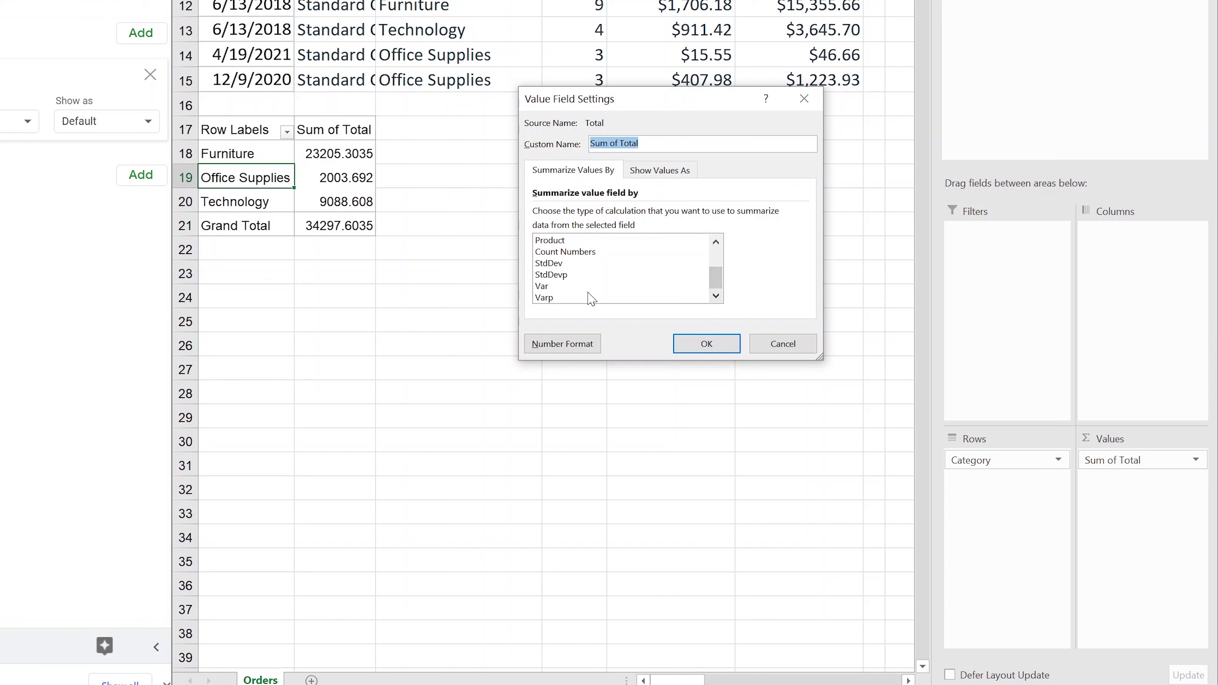
{"action": "left_click", "coordinate": [660, 170]}
{"action": "left_click", "coordinate": [616, 214]}
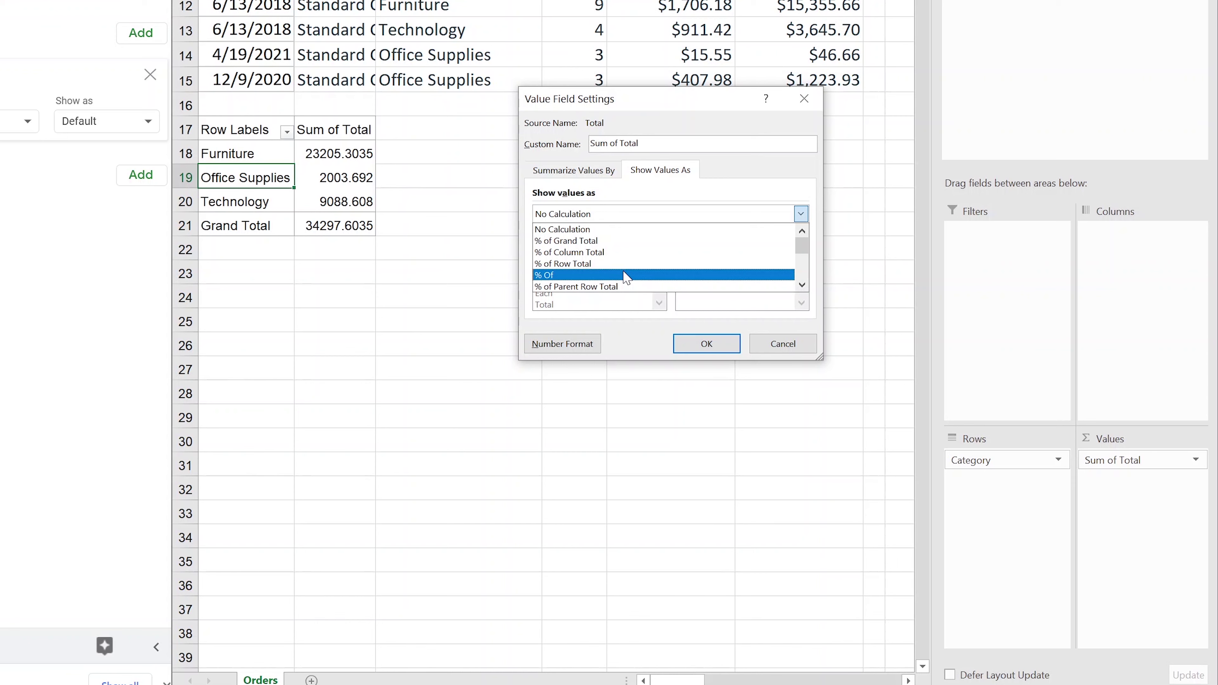
{"action": "left_click", "coordinate": [628, 230]}
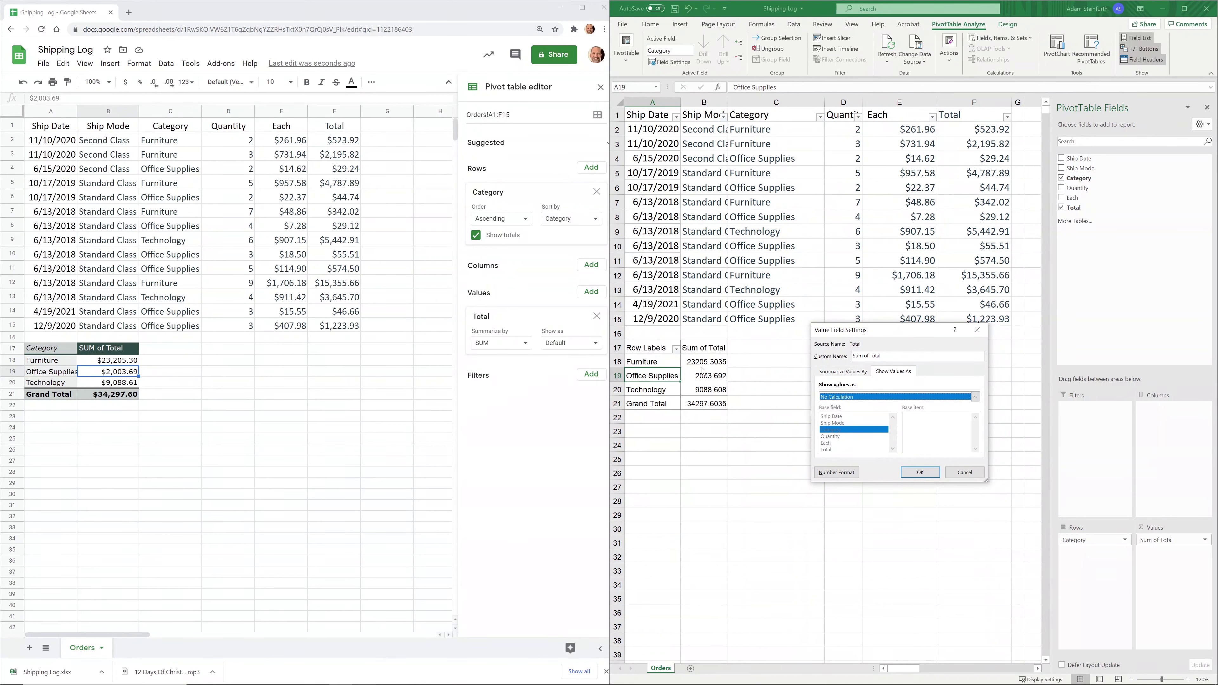
Format the PivotTable's Sum of Total values as Currency with 2 decimal places and the $ symbol
{"action": "left_click", "coordinate": [841, 473]}
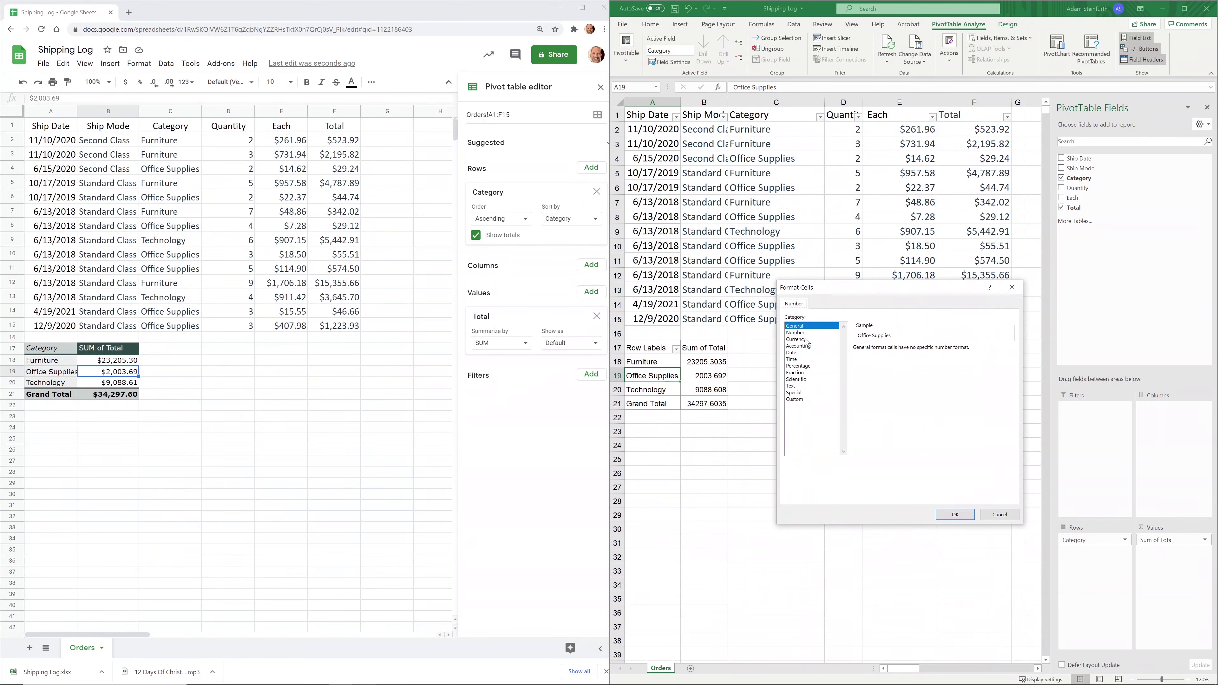
{"action": "left_click", "coordinate": [807, 339]}
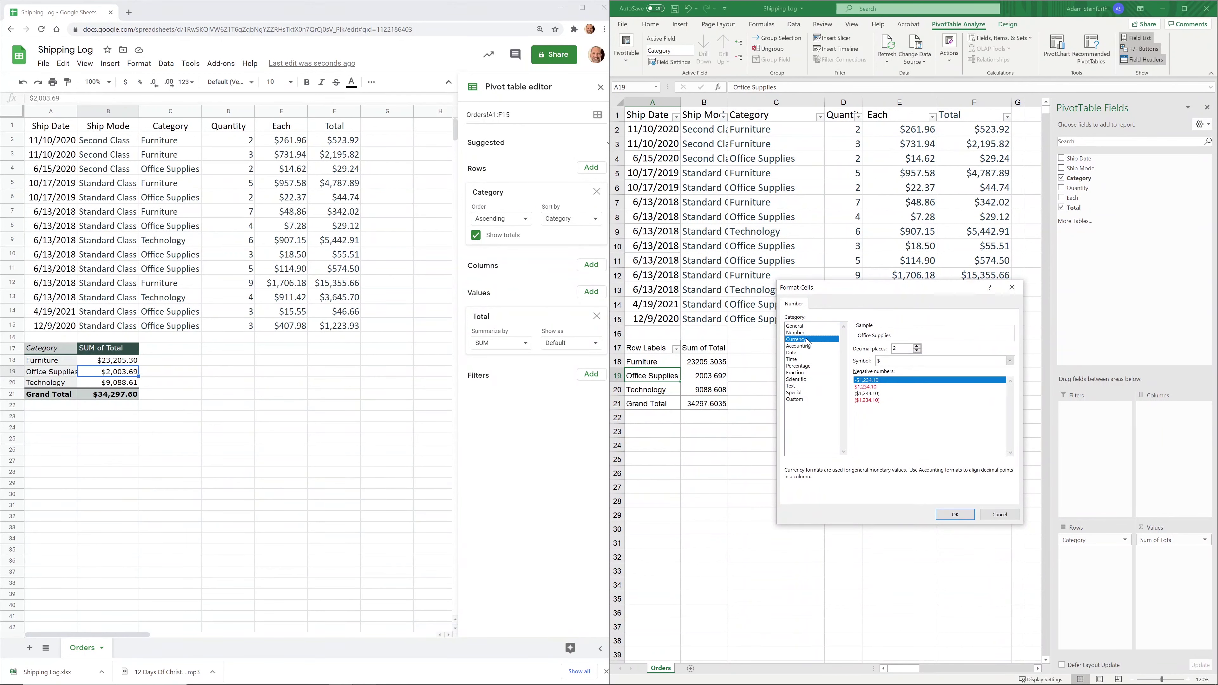
{"action": "left_click", "coordinate": [945, 509]}
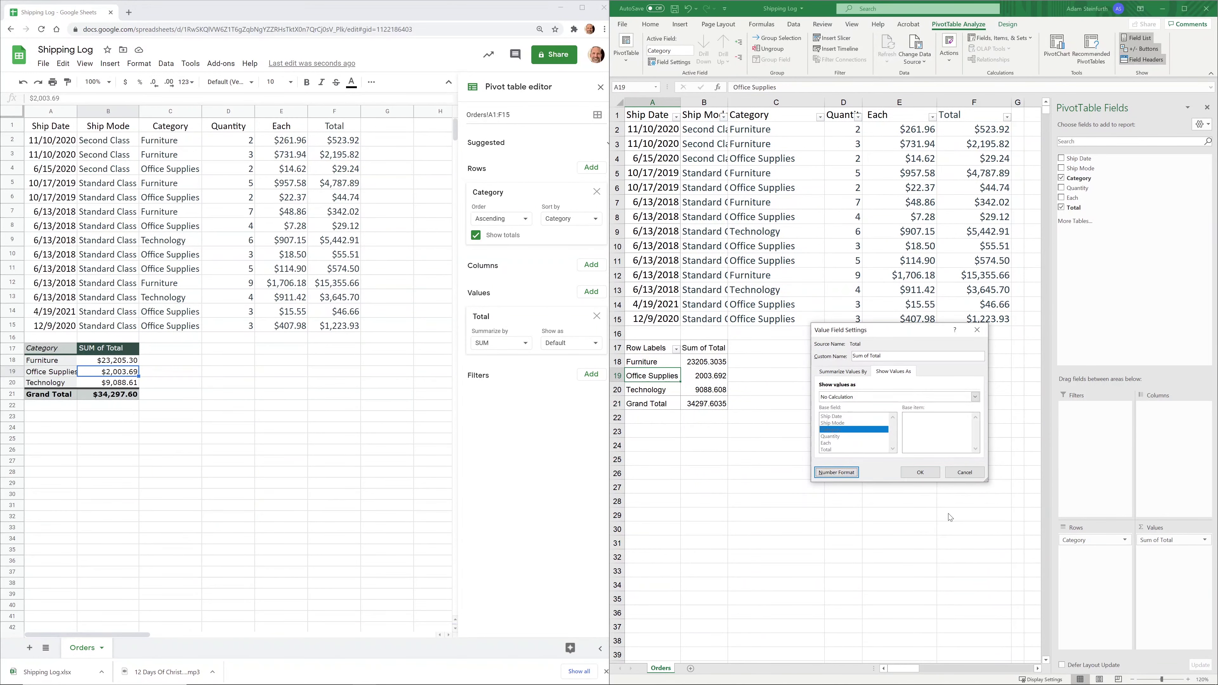
{"action": "left_click", "coordinate": [921, 473]}
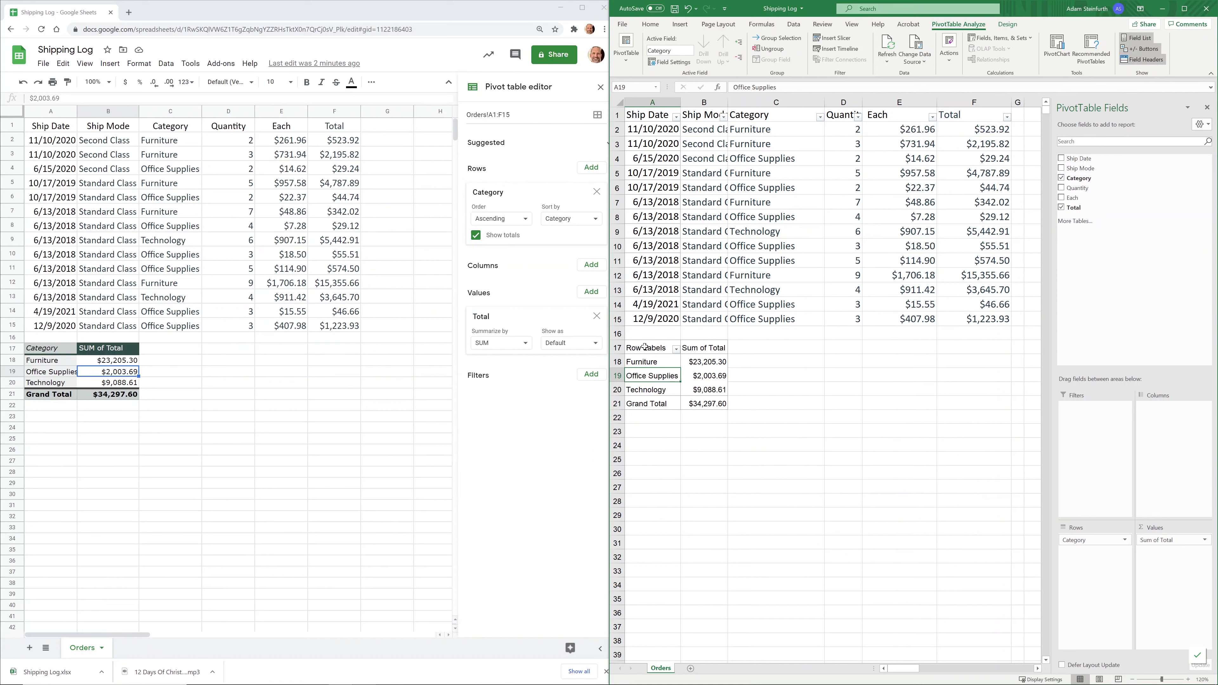
Select the whole Excel PivotTable and apply a light gray PivotTable style with a shaded header and grand total row
{"action": "left_click_drag", "start_coordinate": [645, 347], "coordinate": [700, 404]}
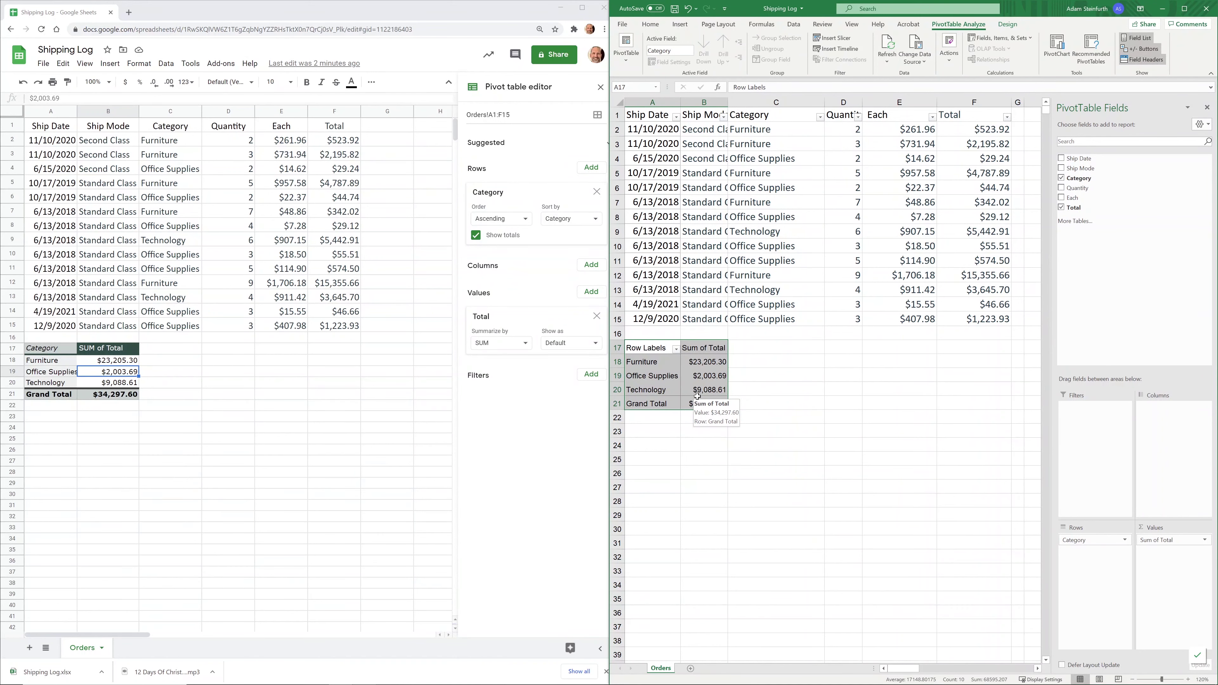
{"action": "left_click", "coordinate": [692, 371]}
{"action": "left_click_drag", "start_coordinate": [650, 351], "coordinate": [700, 401]}
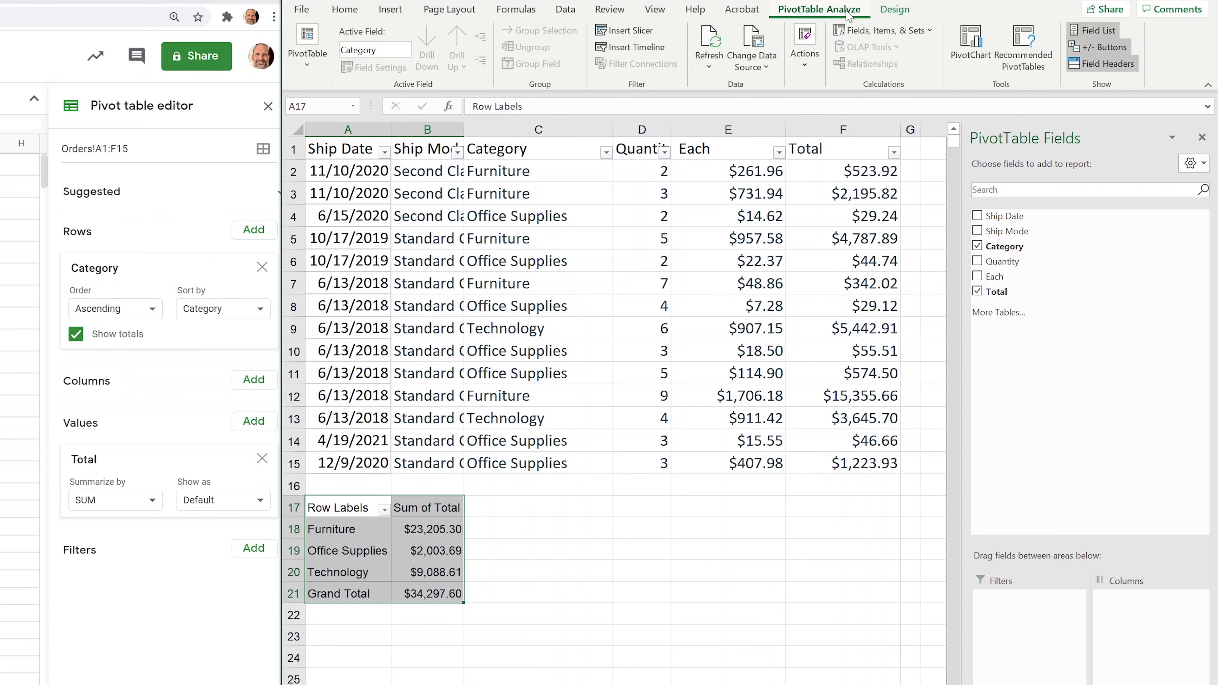
{"action": "left_click", "coordinate": [891, 10]}
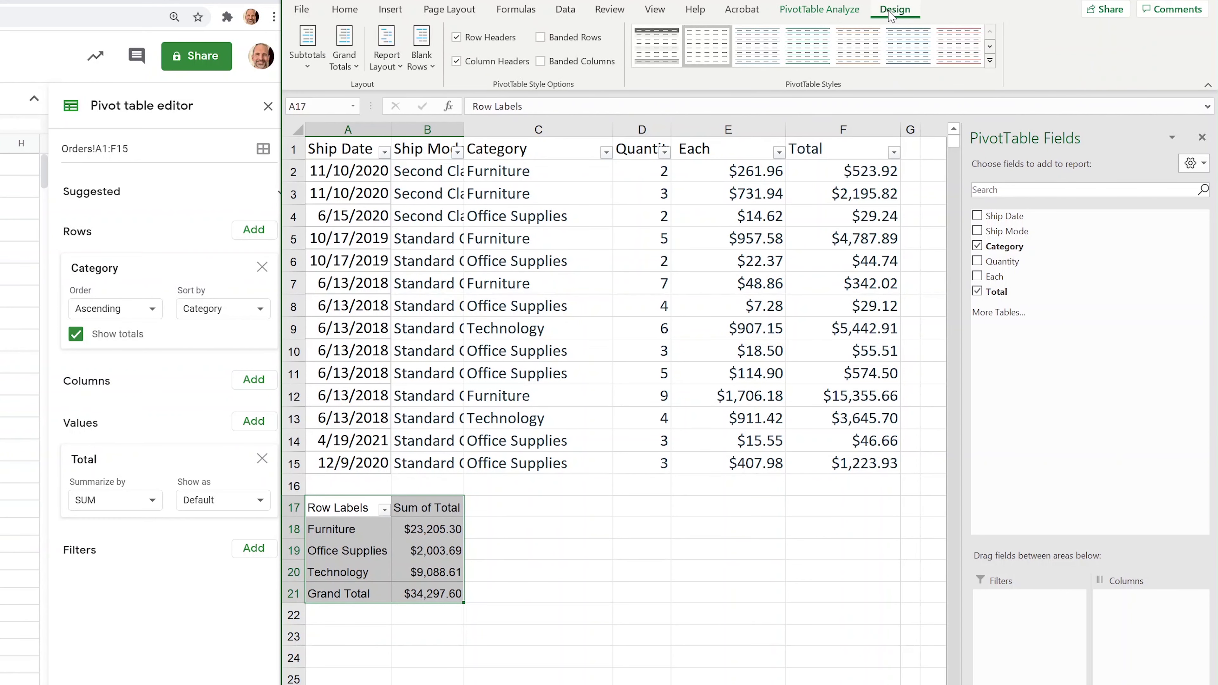
{"action": "left_click", "coordinate": [990, 61]}
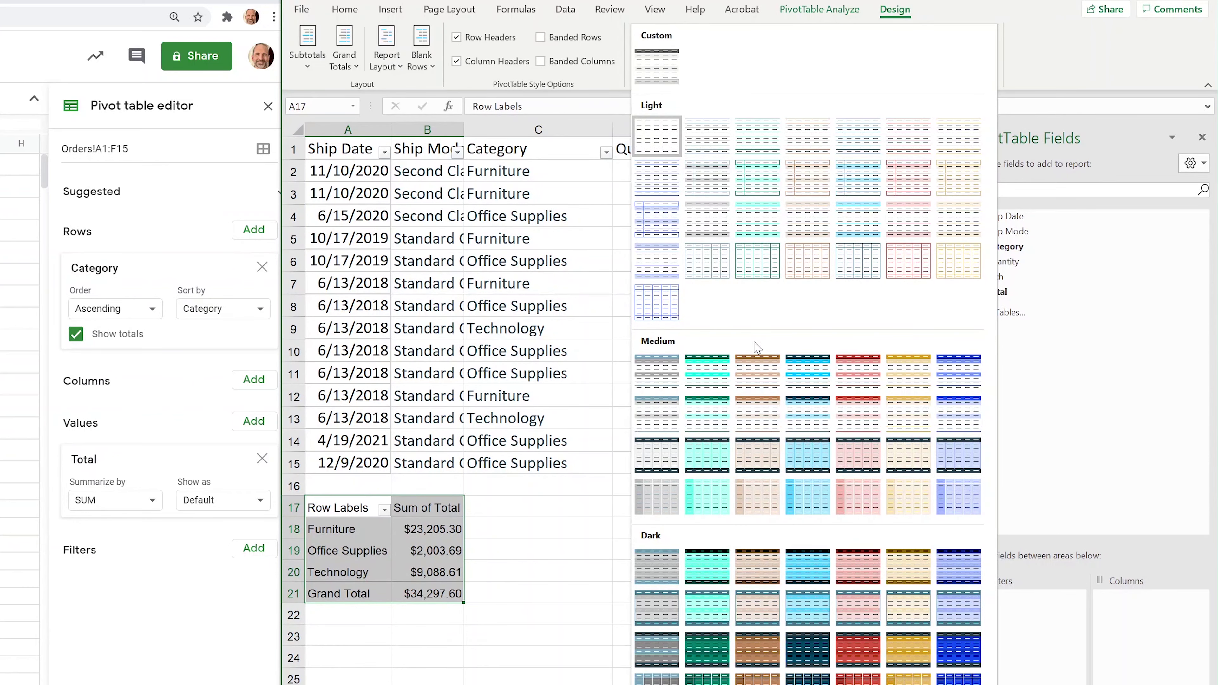
{"action": "left_click", "coordinate": [721, 230]}
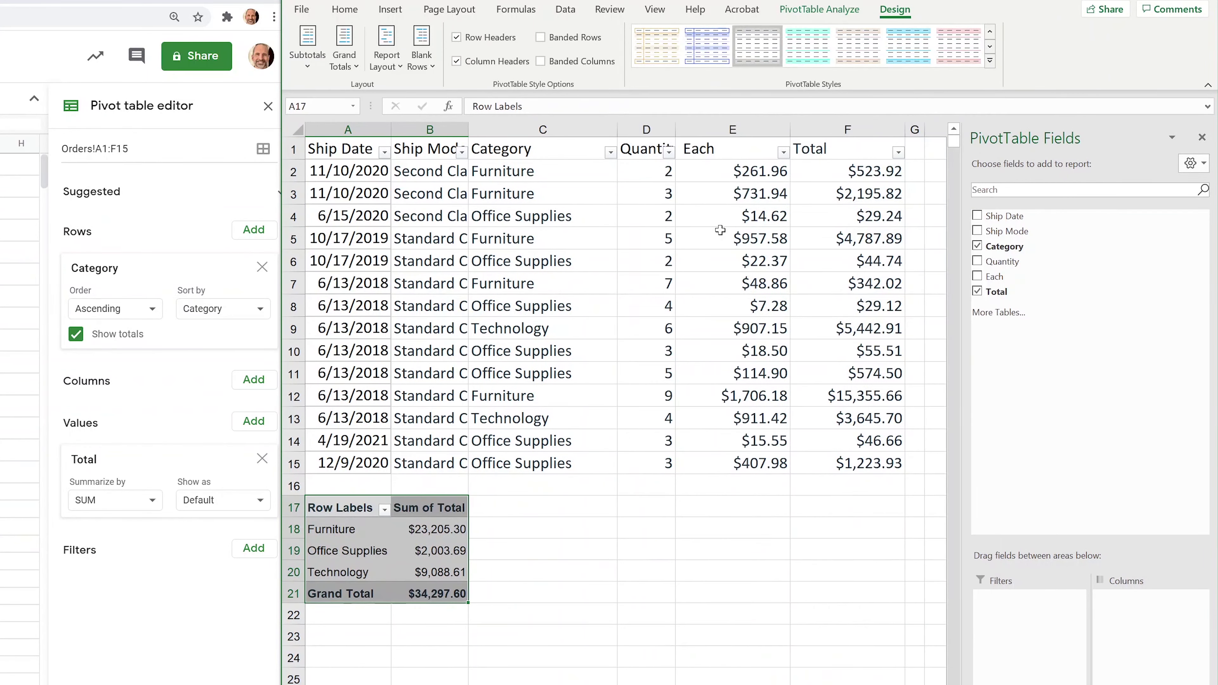
{"action": "left_click", "coordinate": [531, 524]}
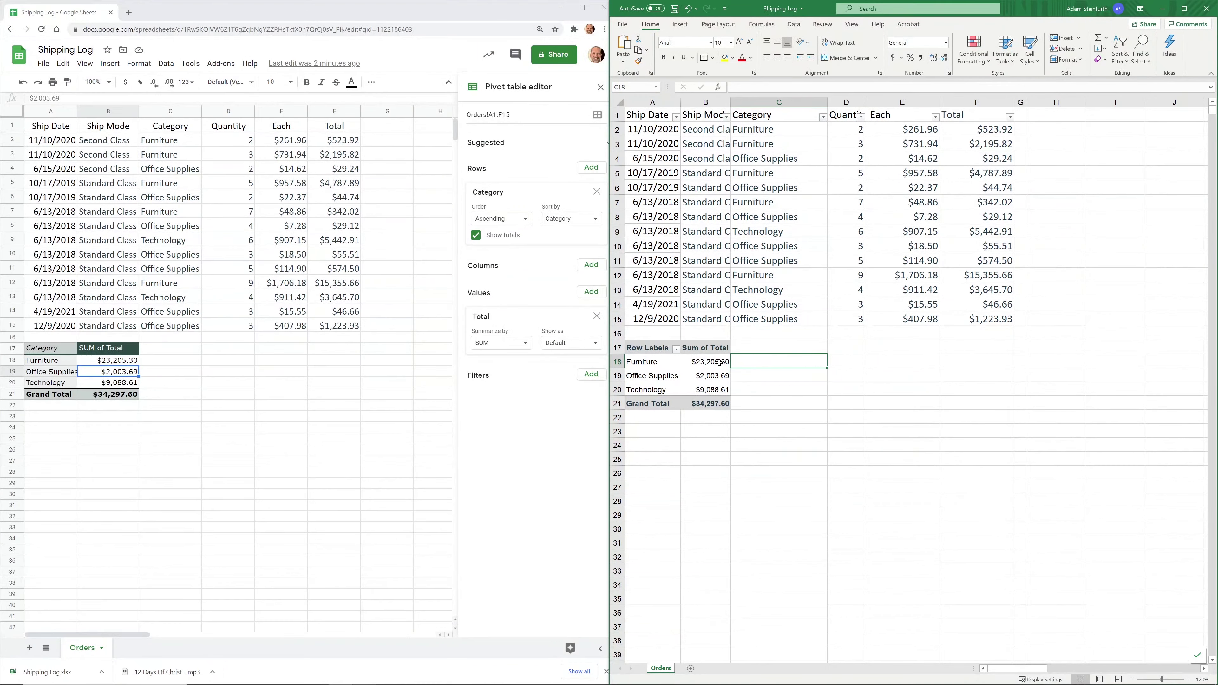
{"action": "mouse_move", "coordinate": [718, 362]}
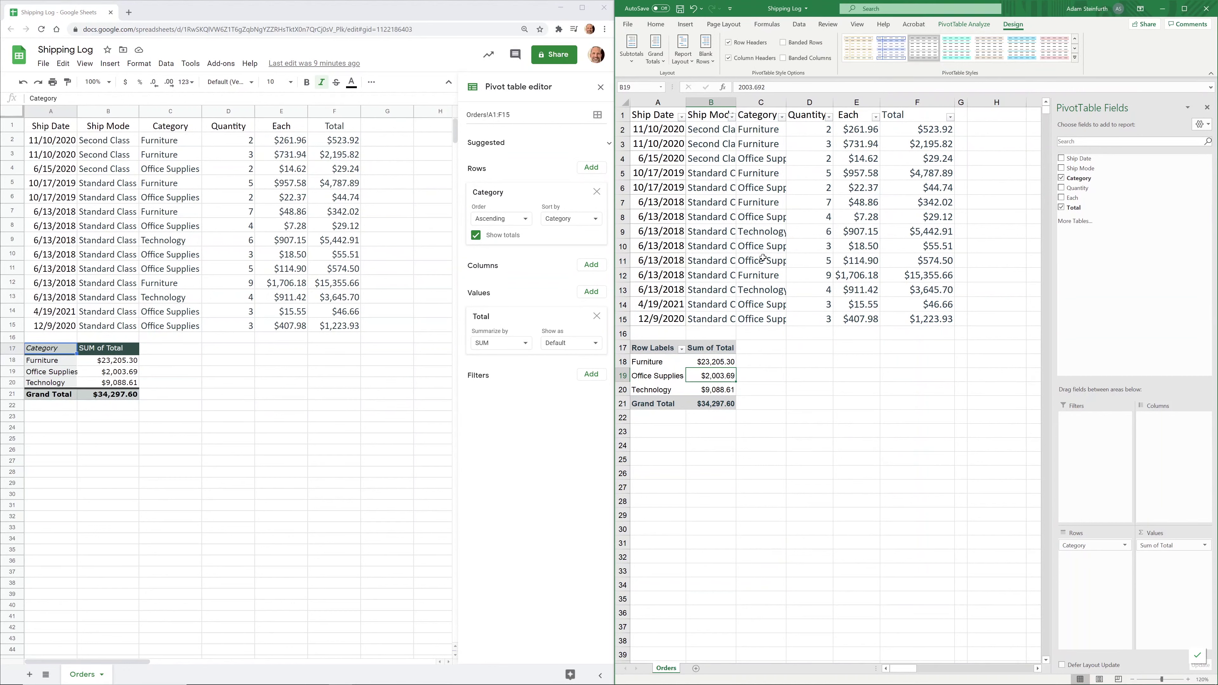
Switch to Google Sheets, add Ship Mode as a second row field under Category, and check the Furniture and Office Supplies subtotals
{"action": "left_click", "coordinate": [66, 375]}
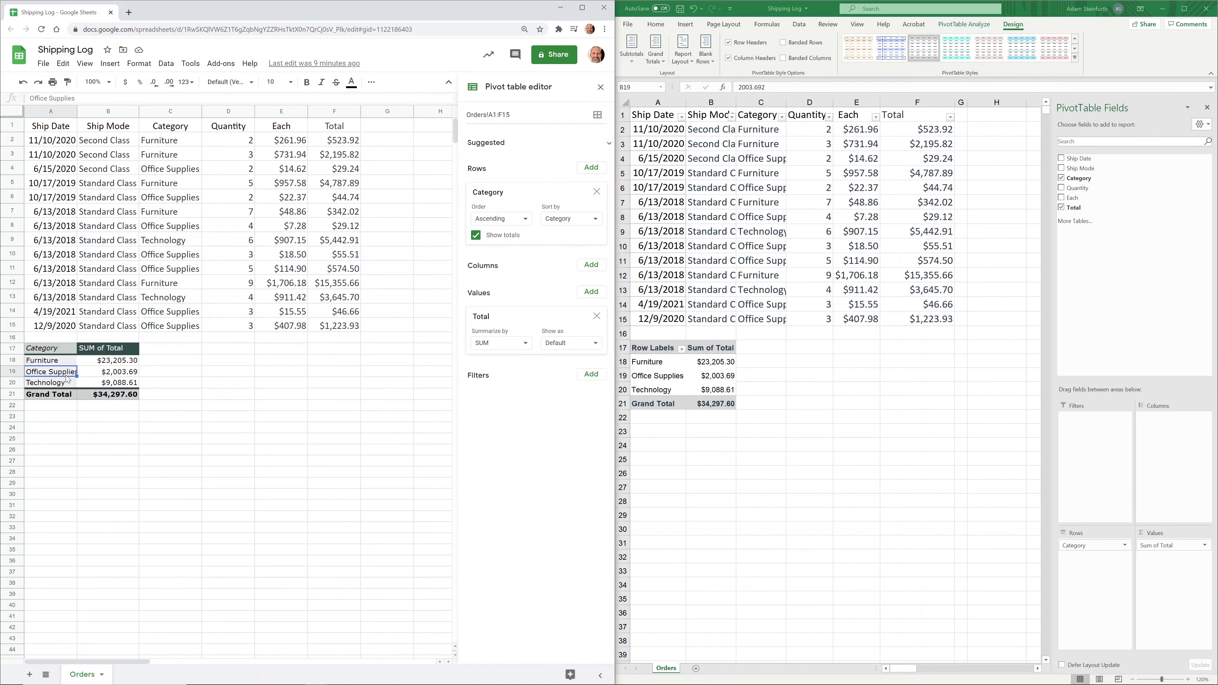
{"action": "left_click", "coordinate": [55, 360]}
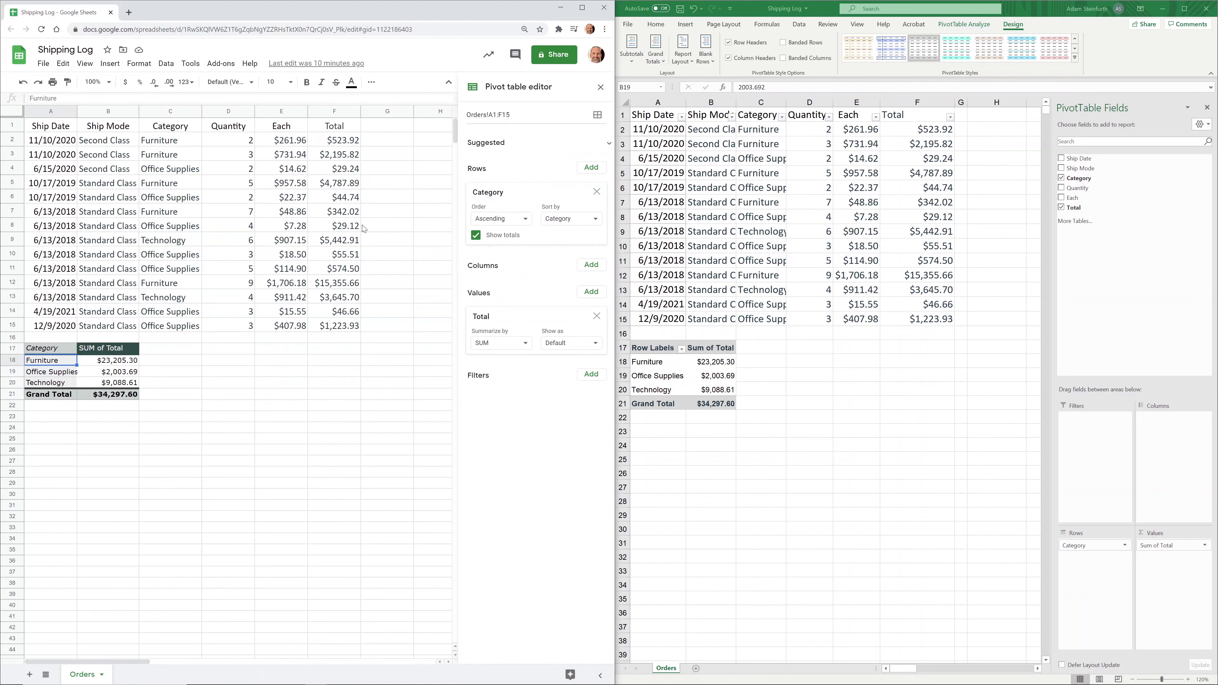
{"action": "left_click", "coordinate": [591, 167]}
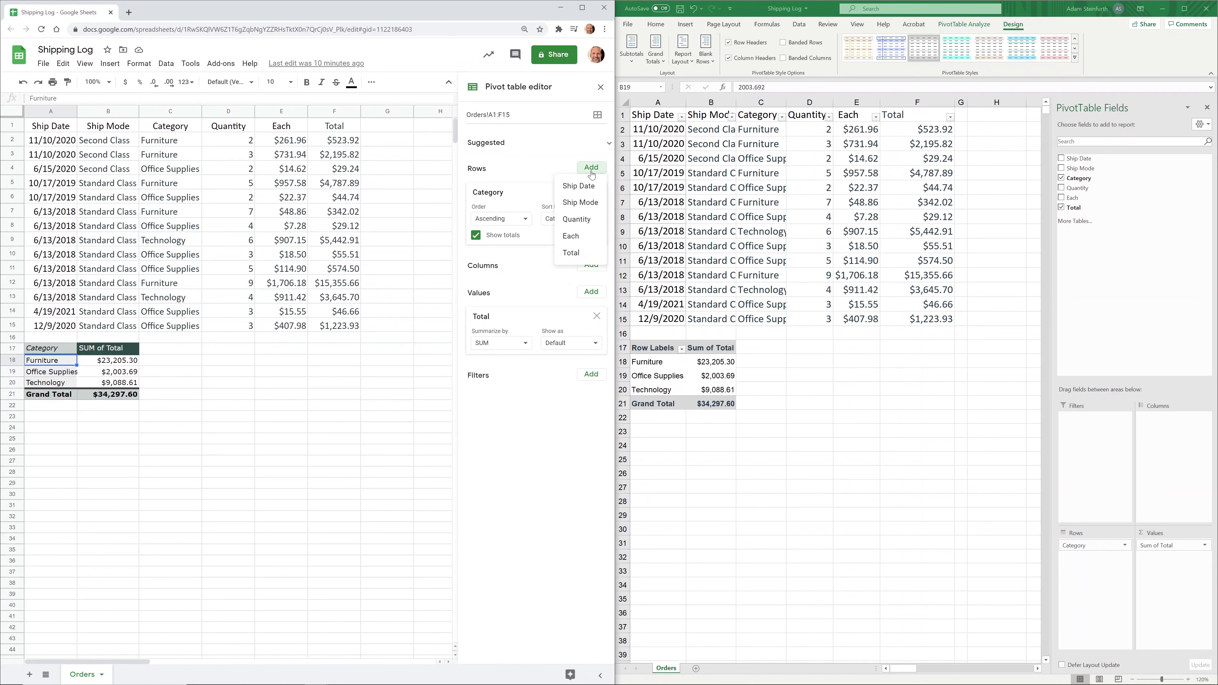
{"action": "left_click", "coordinate": [590, 212]}
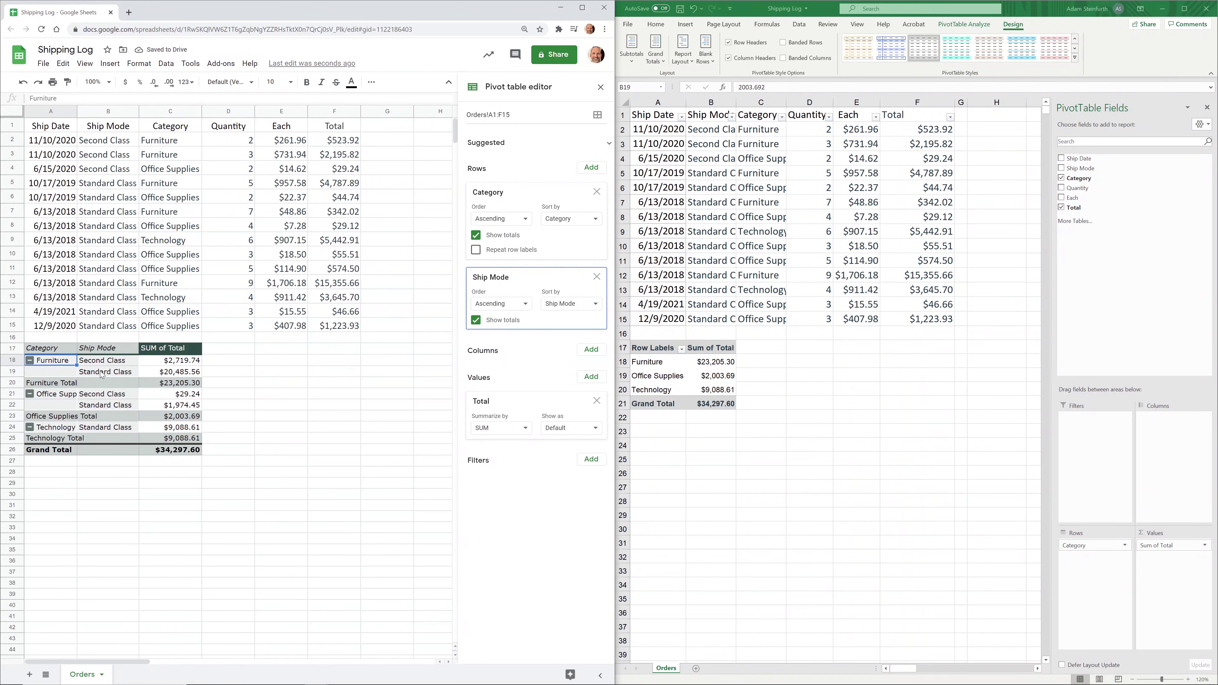
{"action": "left_click", "coordinate": [107, 364]}
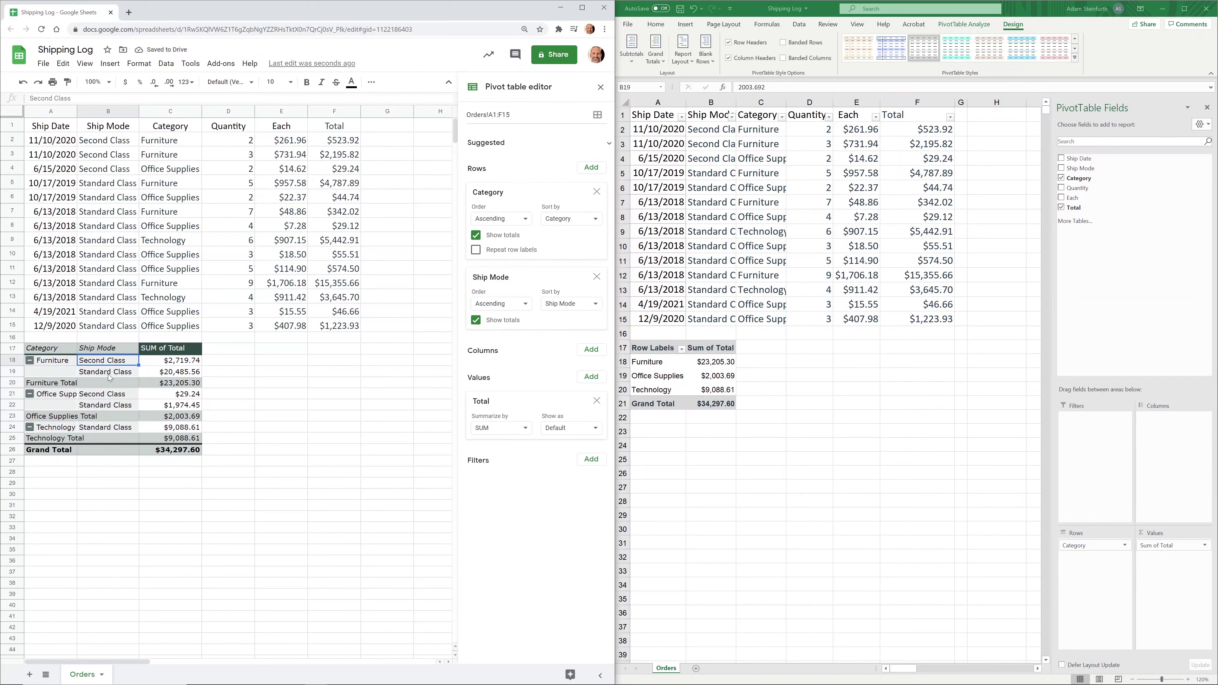
{"action": "left_click", "coordinate": [108, 374]}
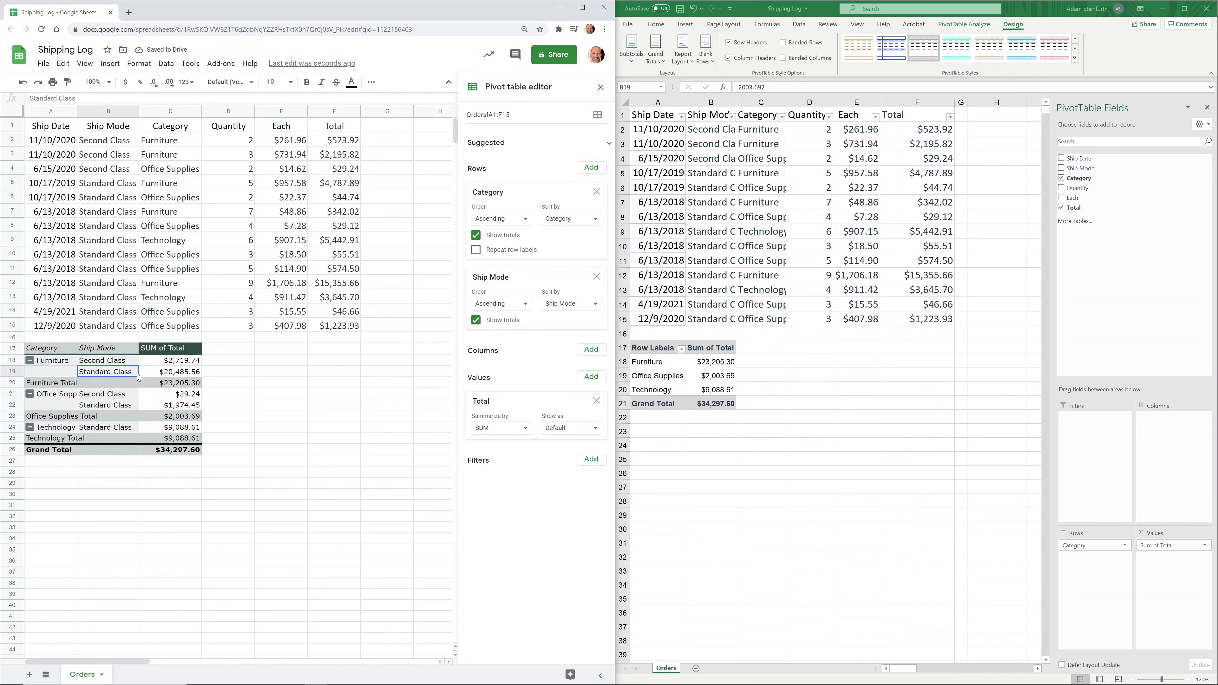
{"action": "left_click", "coordinate": [162, 385]}
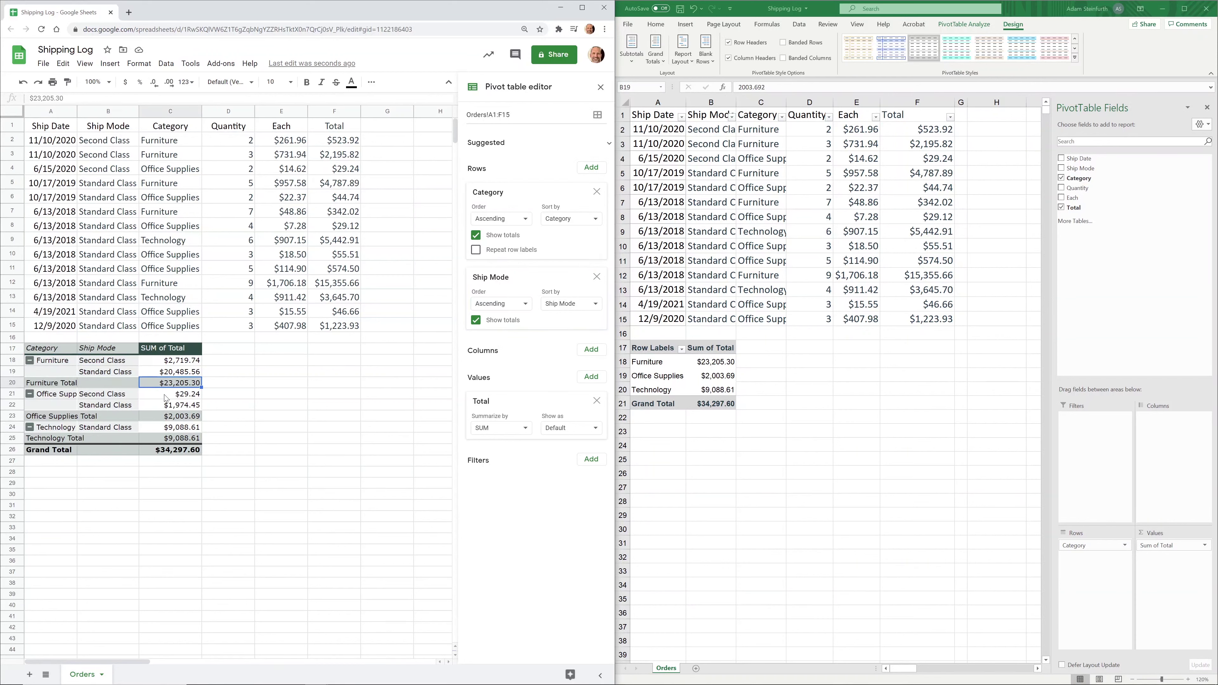
{"action": "left_click", "coordinate": [185, 418]}
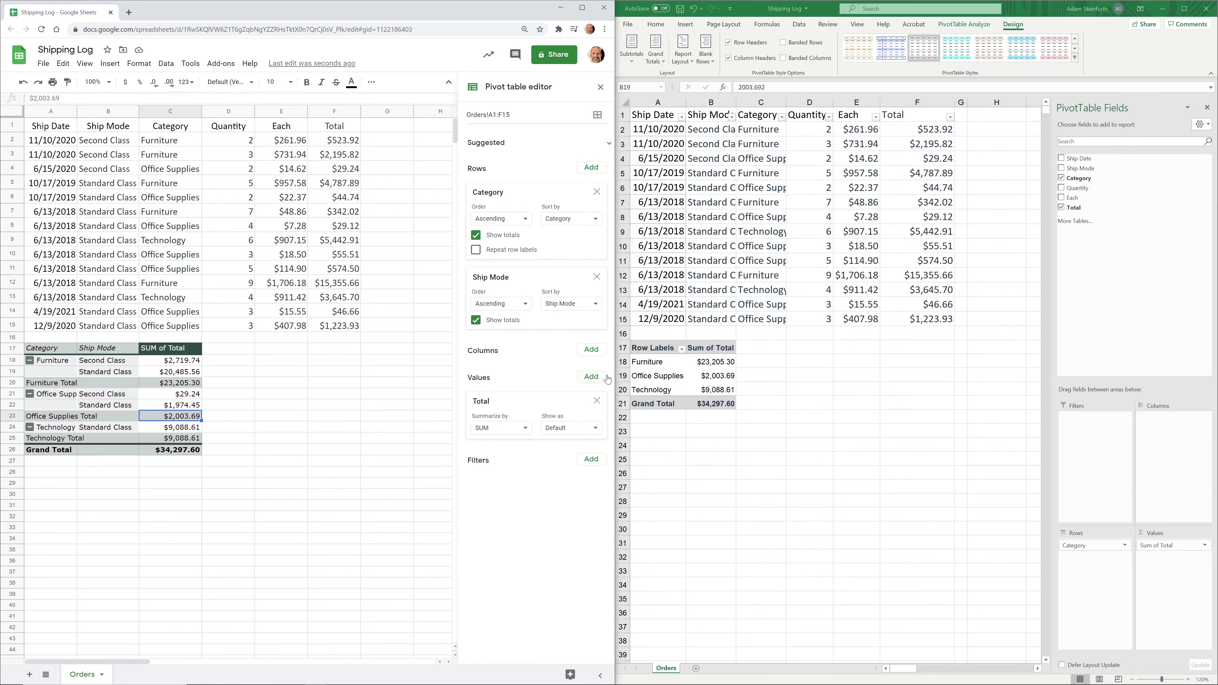
Switch to Excel, add Ship Mode below Category in the PivotTable rows, and check the Furniture subtotal
{"action": "left_click", "coordinate": [693, 383]}
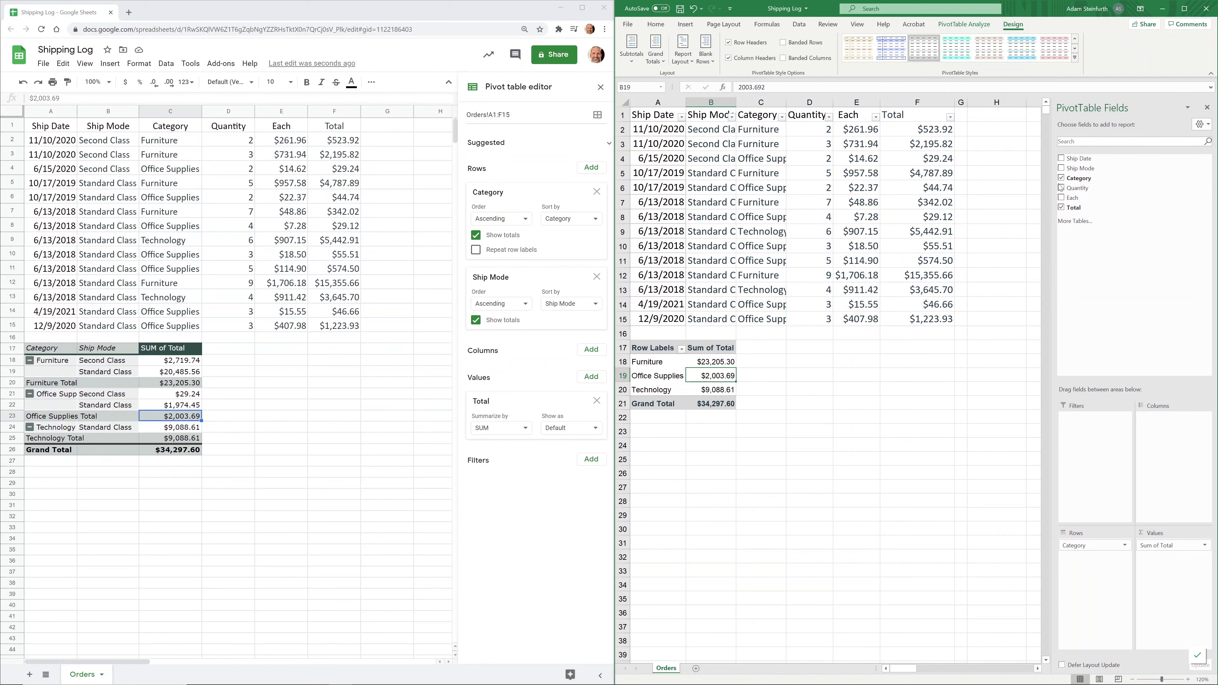
{"action": "left_click_drag", "start_coordinate": [1080, 168], "coordinate": [1082, 552]}
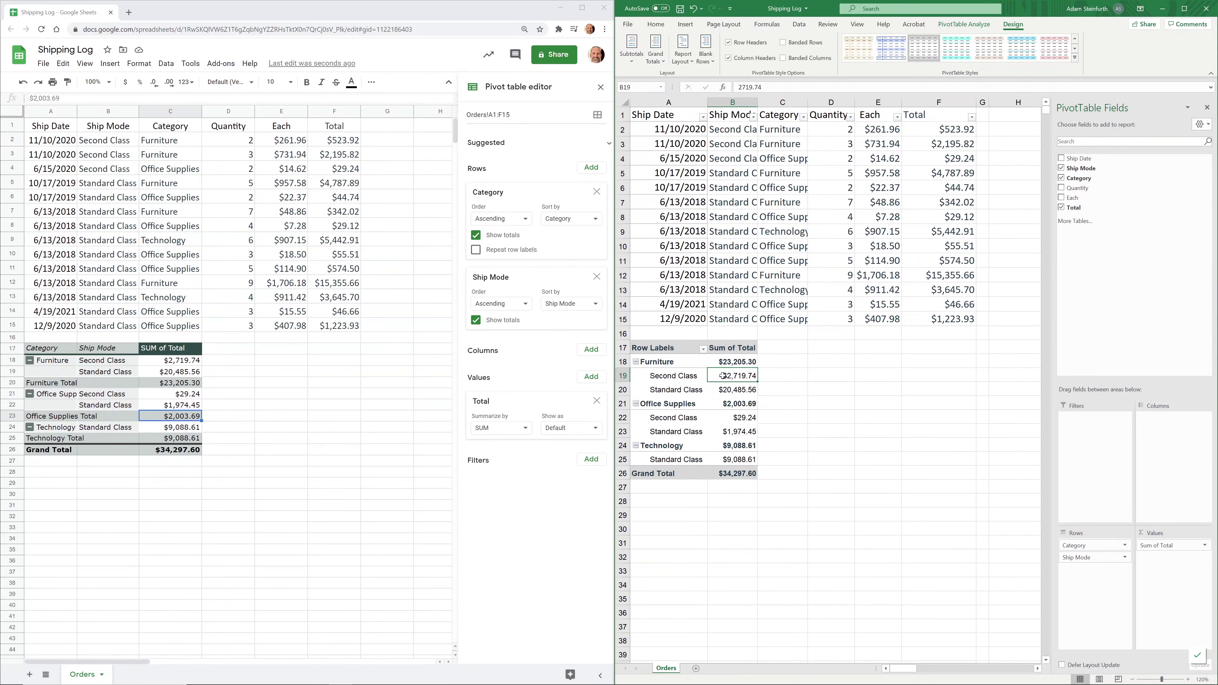
{"action": "mouse_move", "coordinate": [723, 377]}
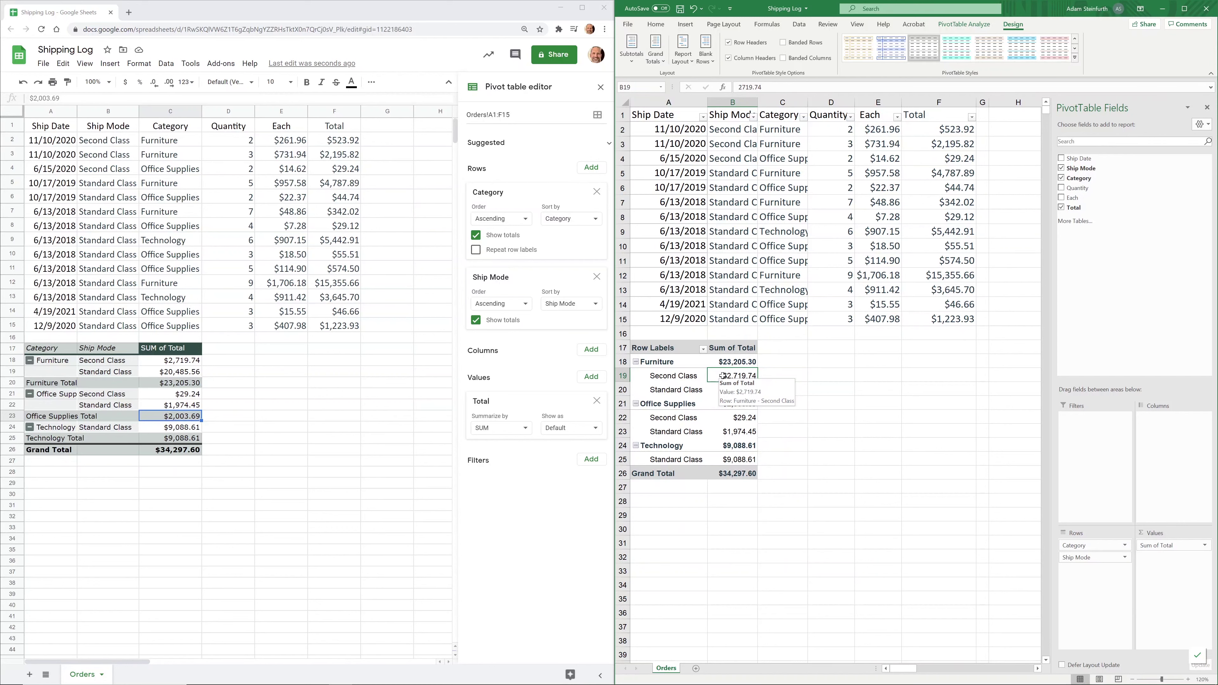
{"action": "left_click", "coordinate": [733, 360]}
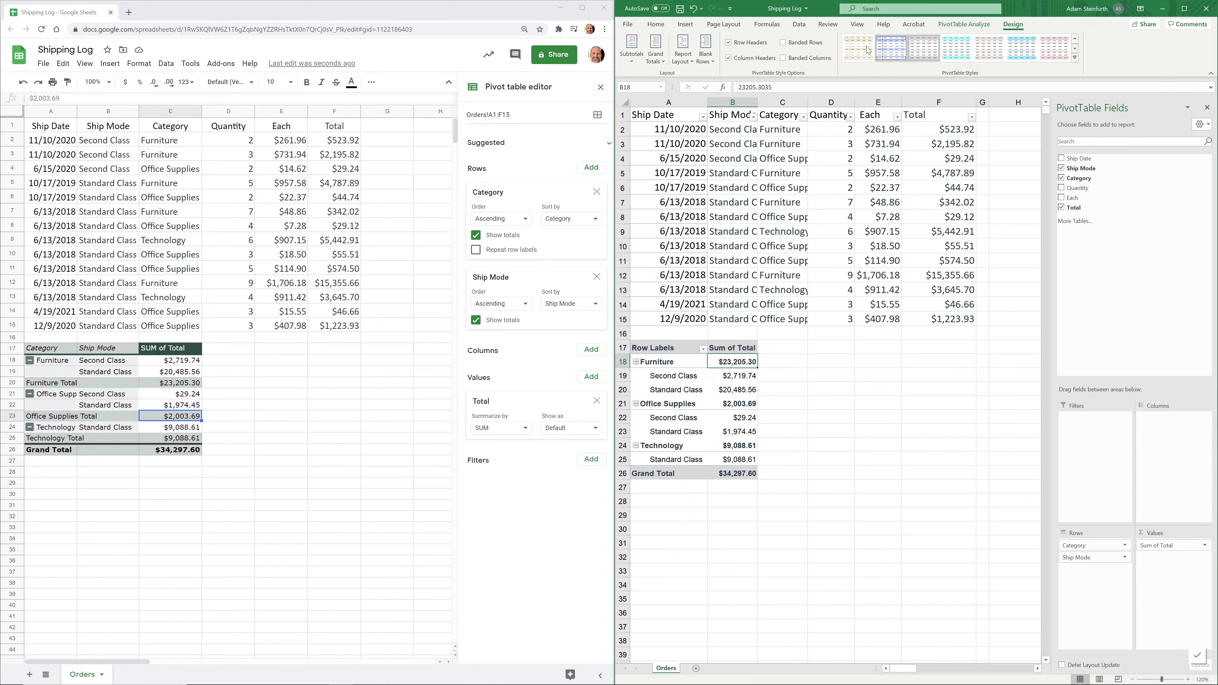
Try the PivotTable's outline layout, and set its report layout to tabular form instead
{"action": "left_click", "coordinate": [690, 56]}
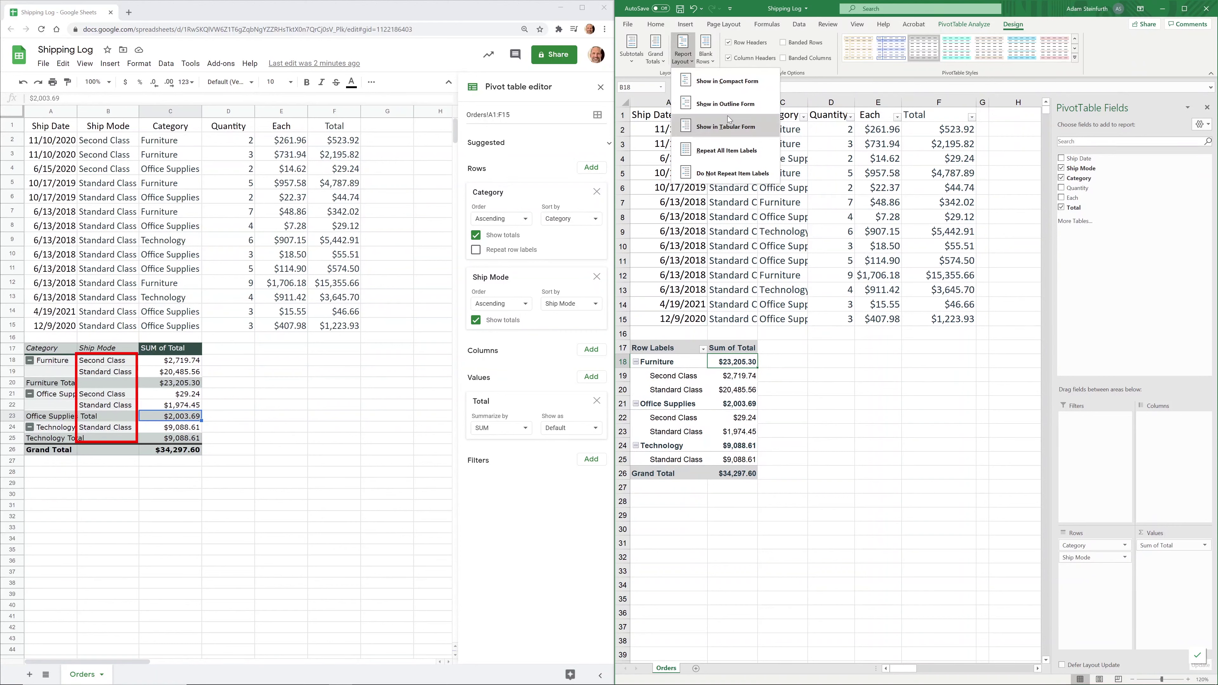
{"action": "left_click", "coordinate": [728, 108]}
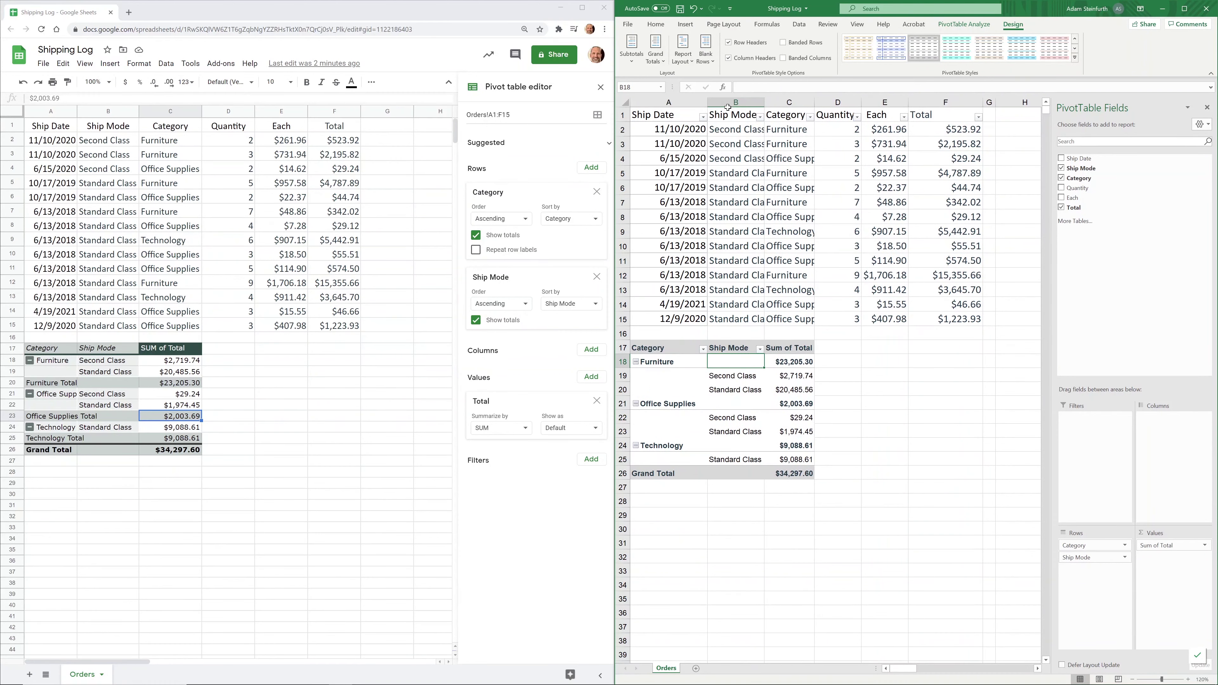
{"action": "left_click", "coordinate": [737, 391]}
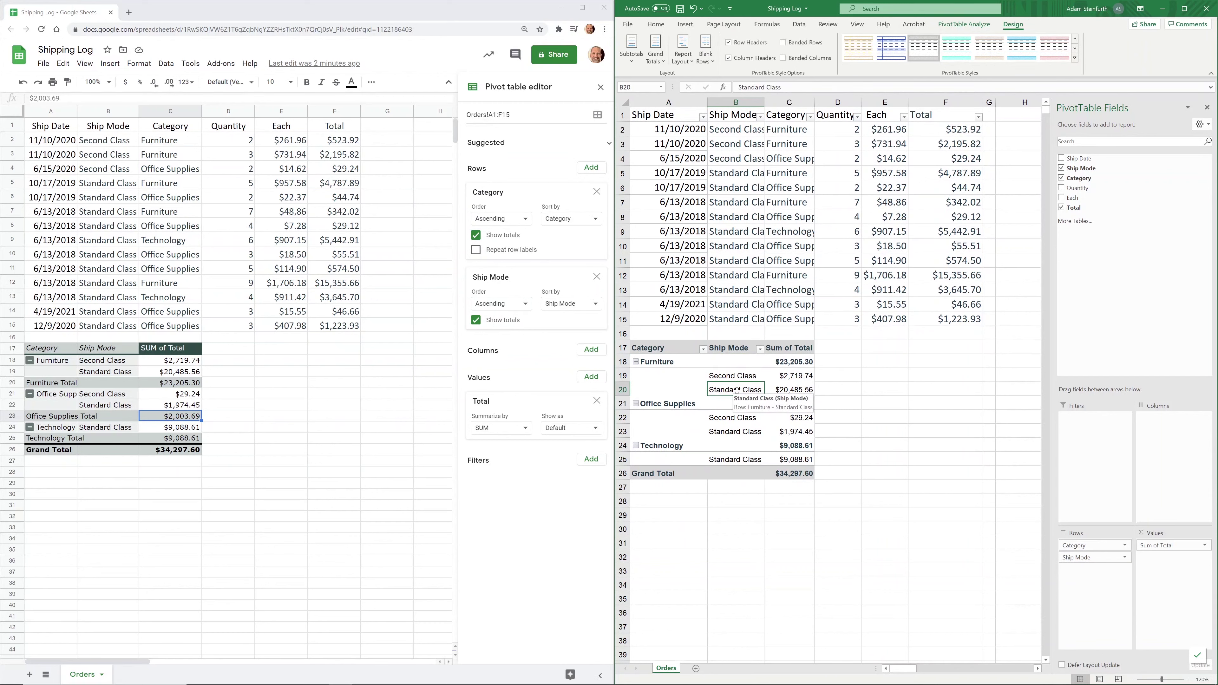
{"action": "left_click", "coordinate": [683, 53]}
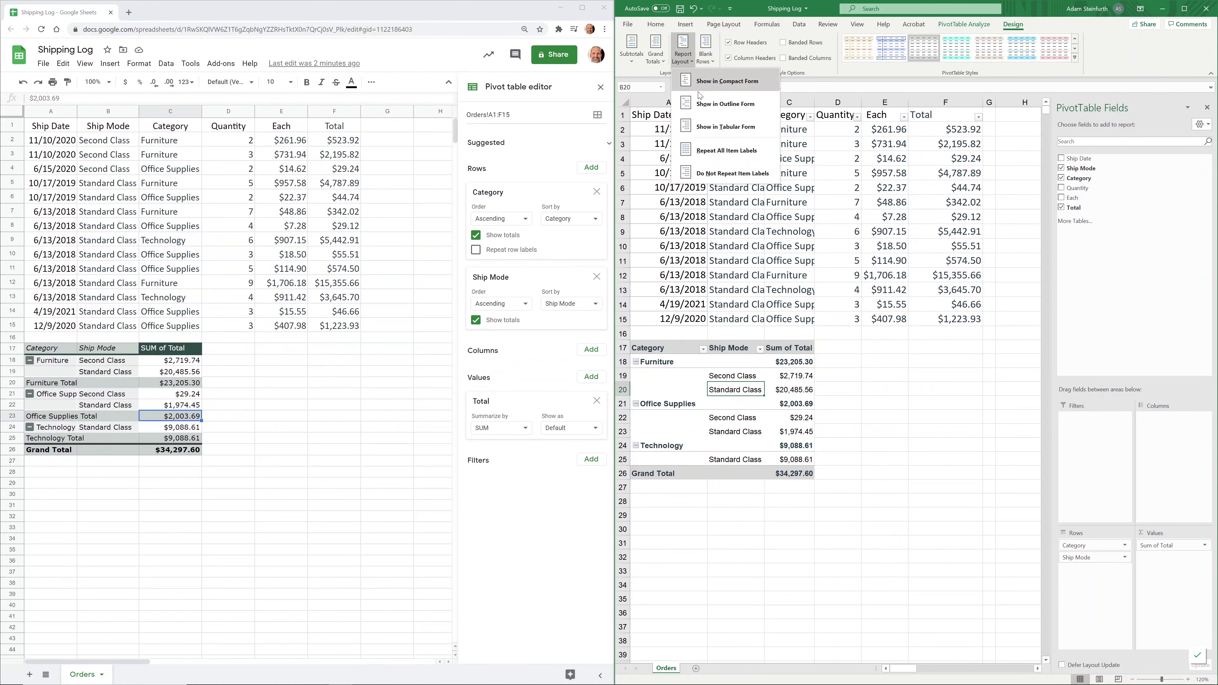
{"action": "left_click", "coordinate": [710, 126]}
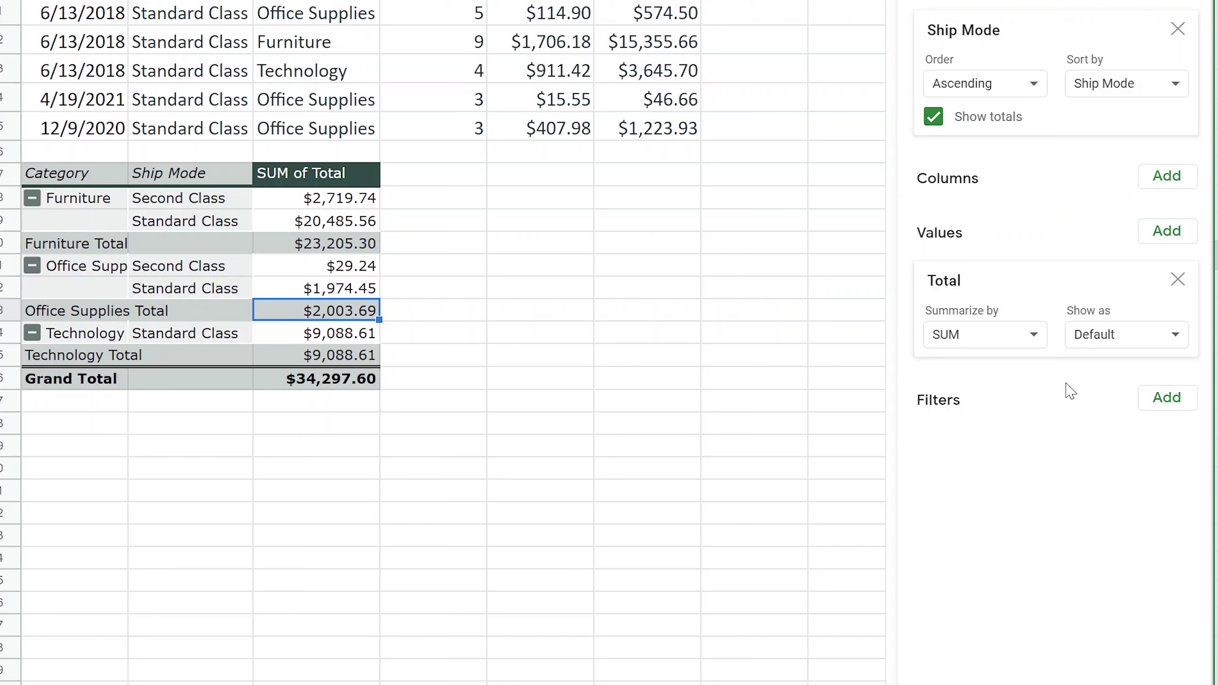
Add a Category filter to the Google Sheets pivot table that excludes Office Supplies and keeps Furniture and Technology
{"action": "left_click", "coordinate": [1165, 404]}
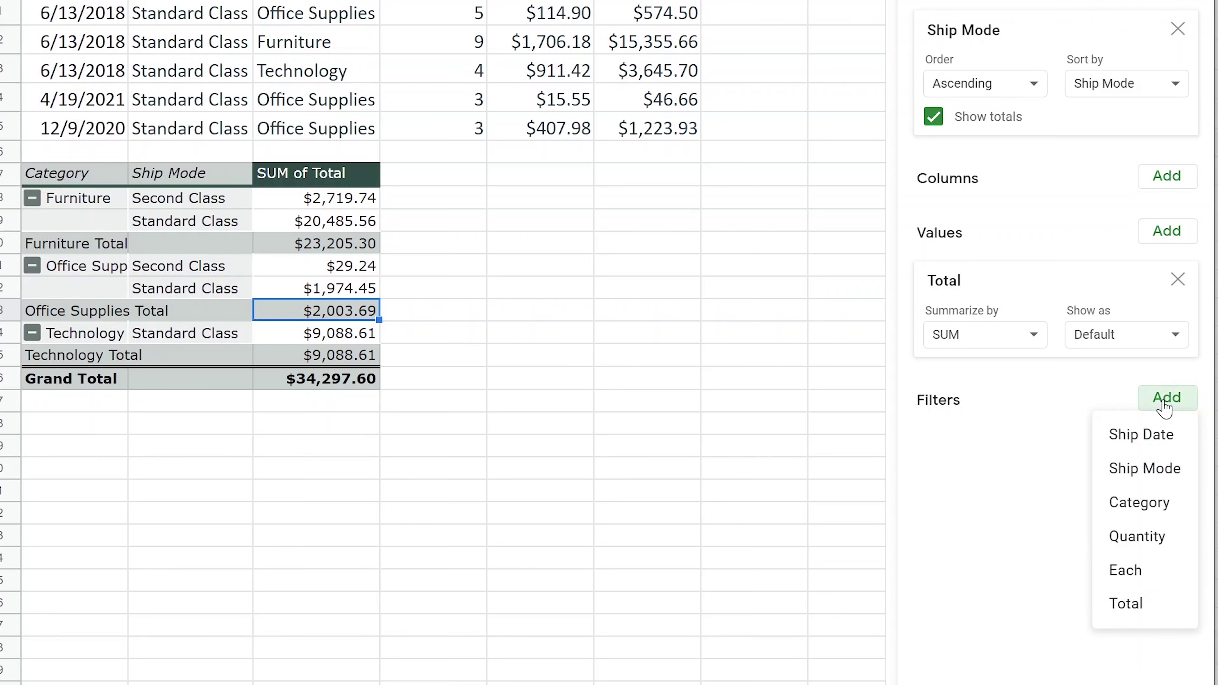
{"action": "left_click", "coordinate": [1147, 502]}
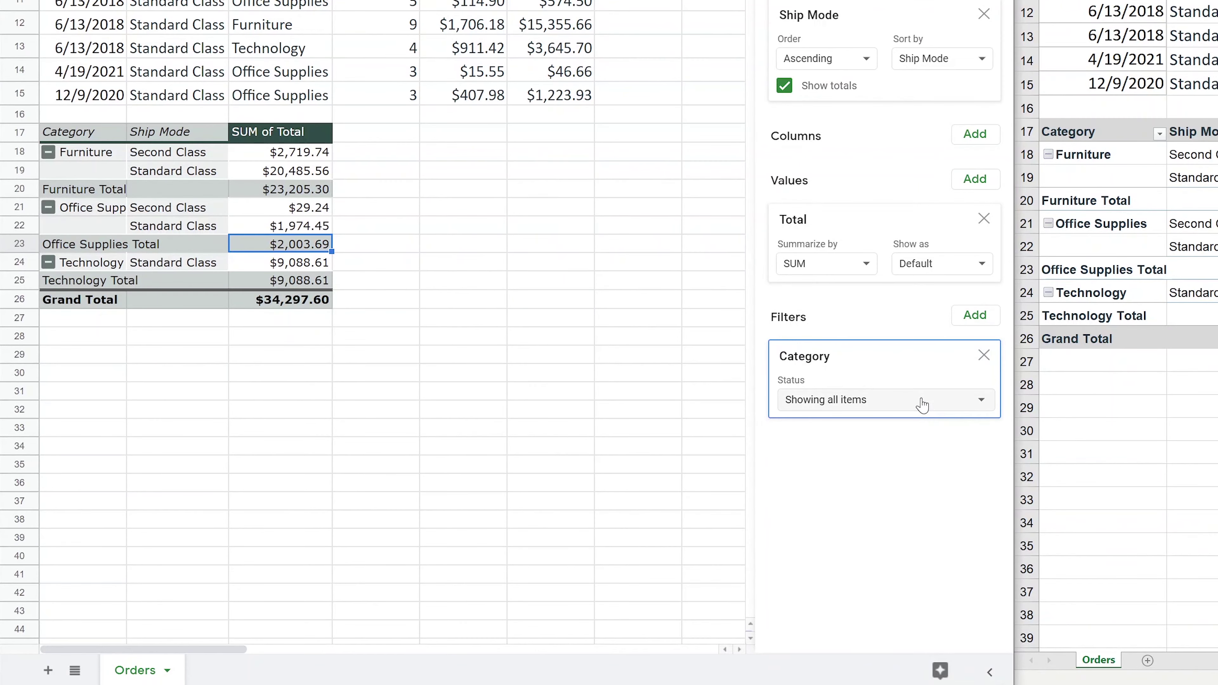
{"action": "left_click", "coordinate": [922, 402]}
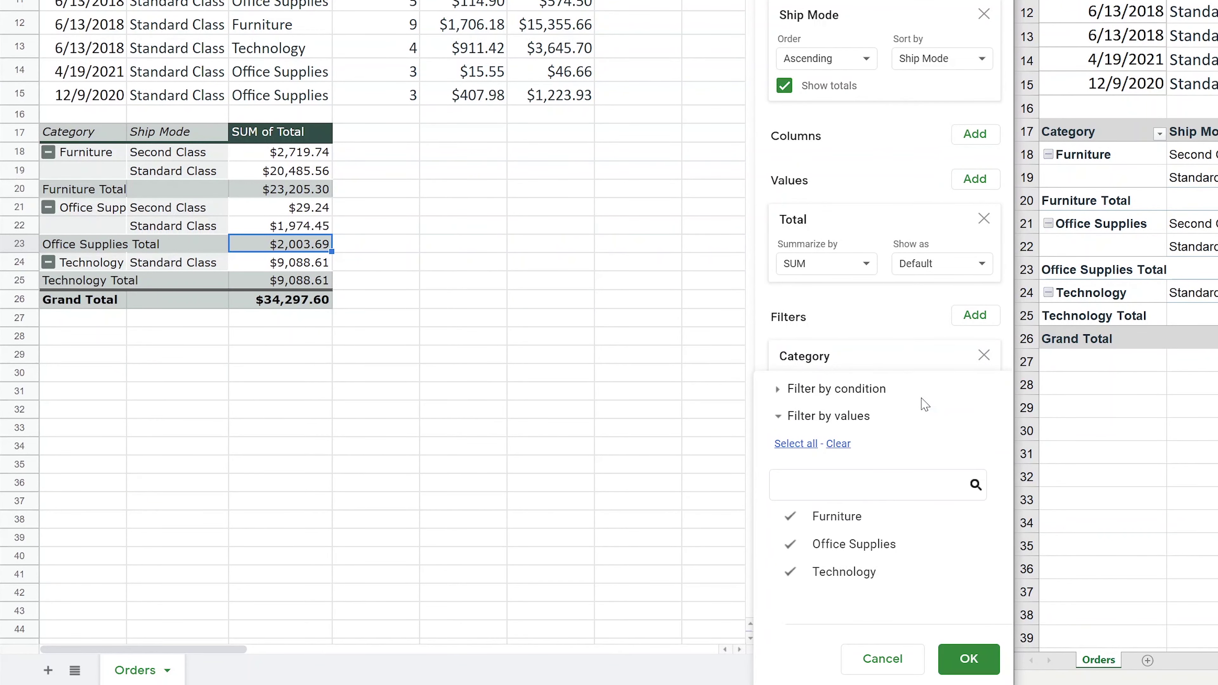
{"action": "left_click", "coordinate": [790, 544]}
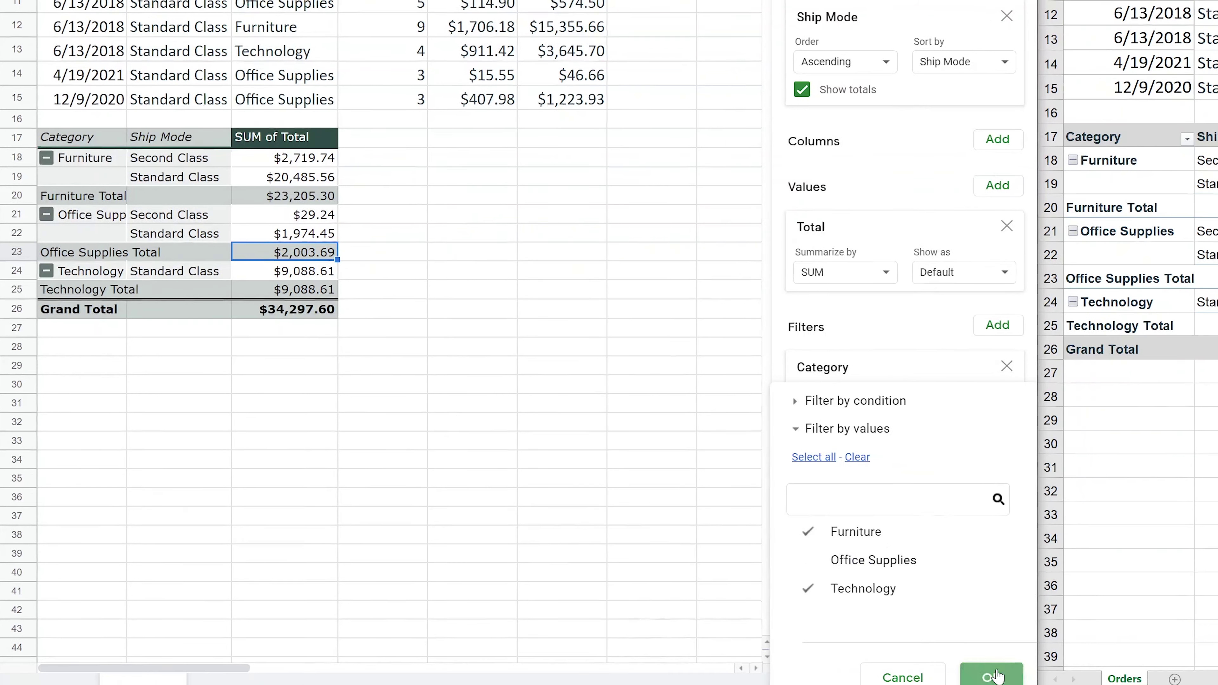
{"action": "left_click", "coordinate": [996, 677]}
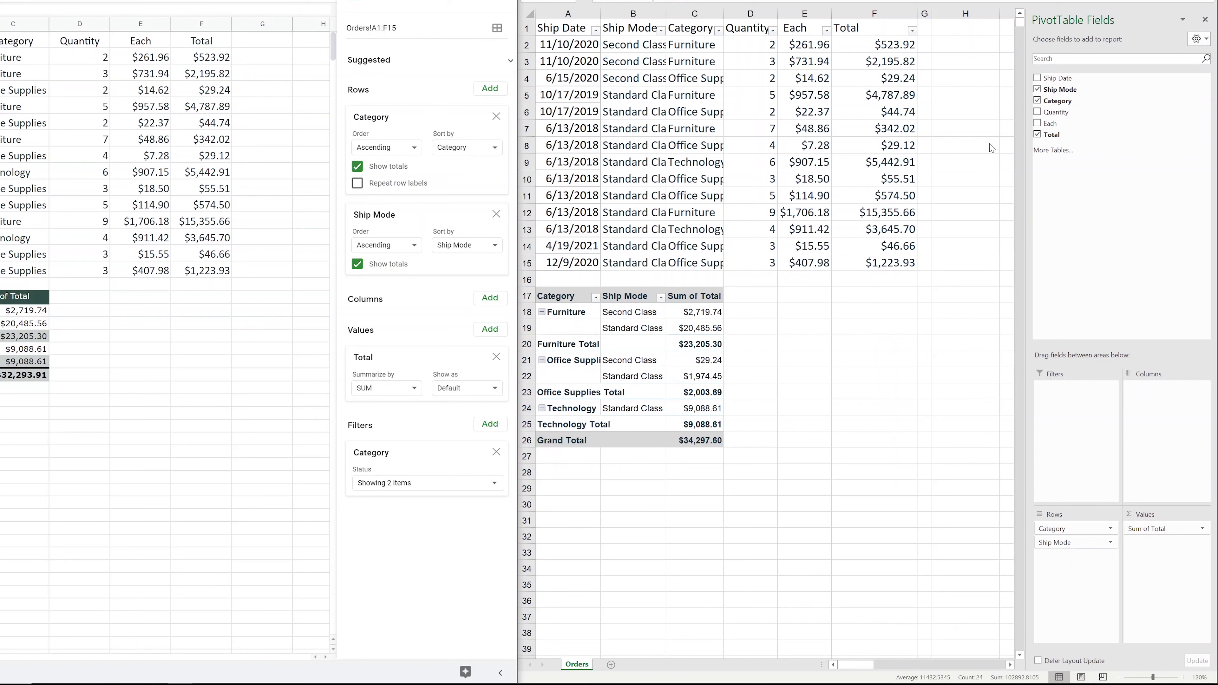
Switch to Excel, try to use Category as a report filter, and move the PivotTable down to start at A21
{"action": "mouse_move", "coordinate": [1052, 106]}
{"action": "left_mouse_down"}
{"action": "mouse_move", "coordinate": [1083, 398]}
{"action": "mouse_move", "coordinate": [1024, 162]}
{"action": "mouse_move", "coordinate": [1048, 108]}
{"action": "mouse_move", "coordinate": [1070, 385]}
{"action": "left_mouse_up"}
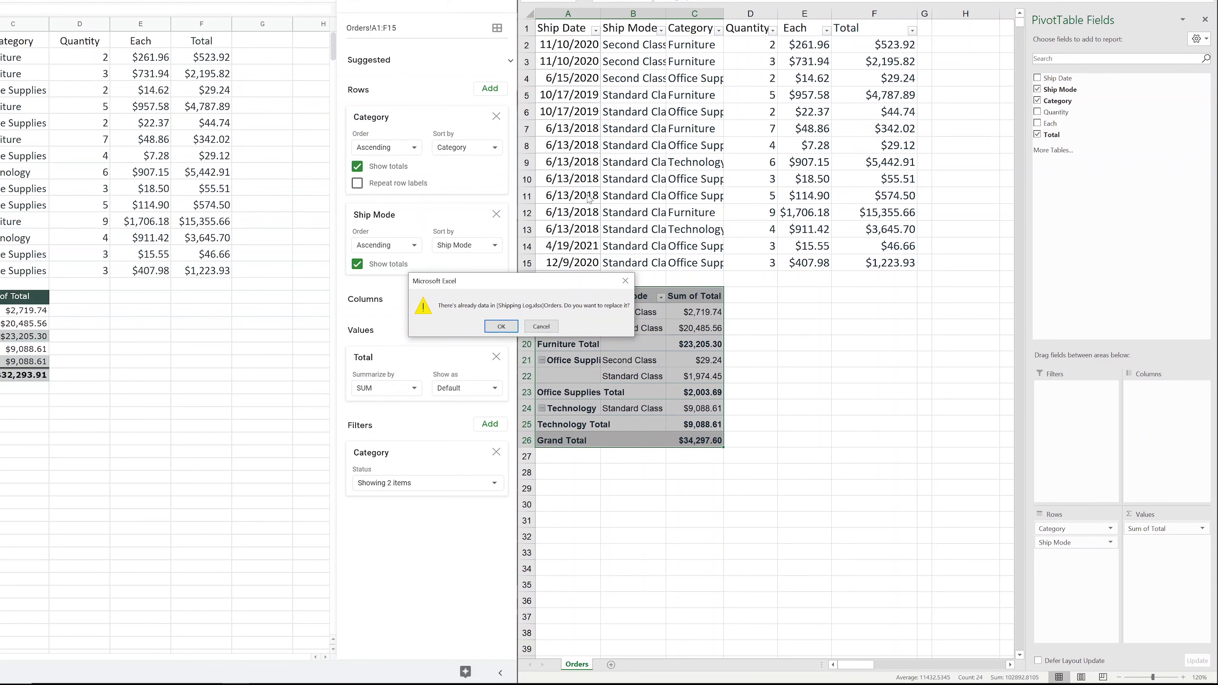
{"action": "left_click", "coordinate": [548, 326]}
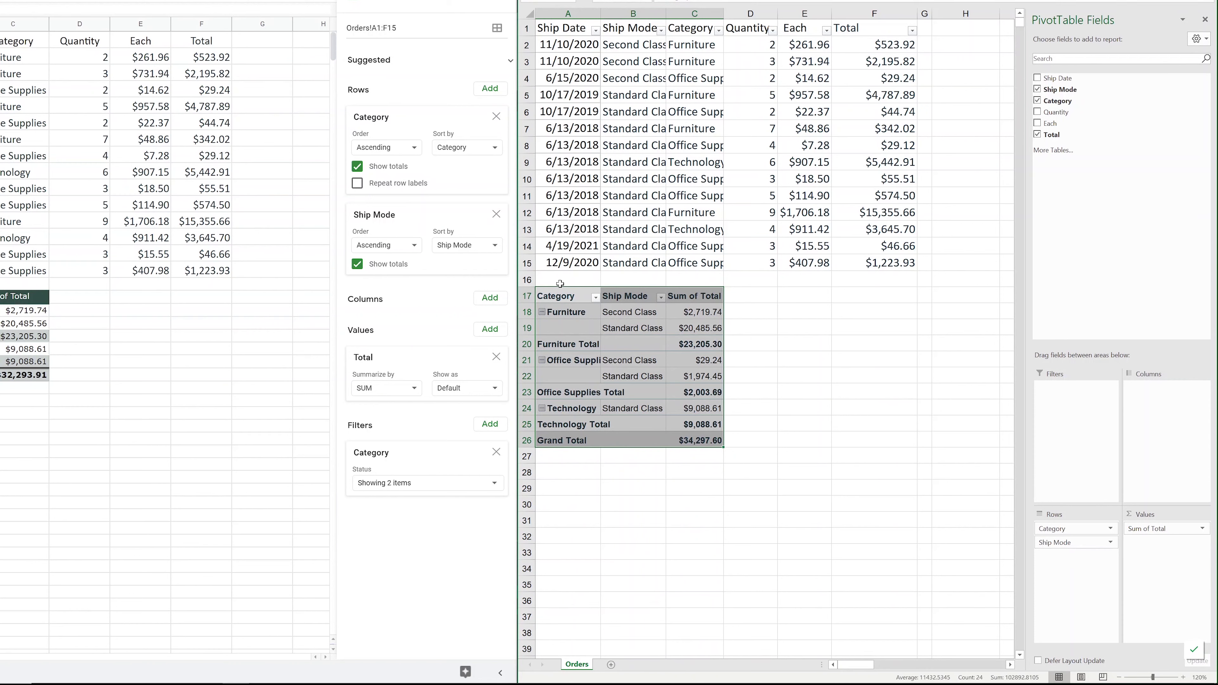
{"action": "left_click_drag", "start_coordinate": [561, 285], "coordinate": [568, 349]}
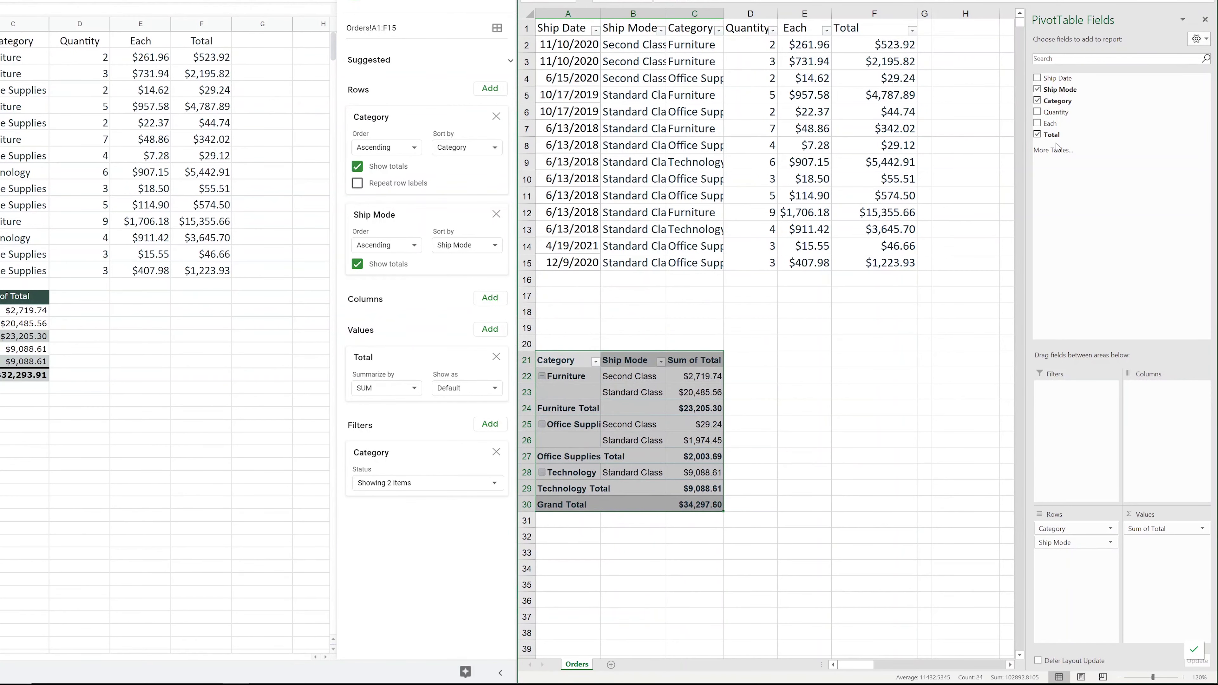
Try Category as the PivotTable's report filter, inspect its selectable items, and undo the field move
{"action": "left_click_drag", "start_coordinate": [1058, 101], "coordinate": [1077, 389]}
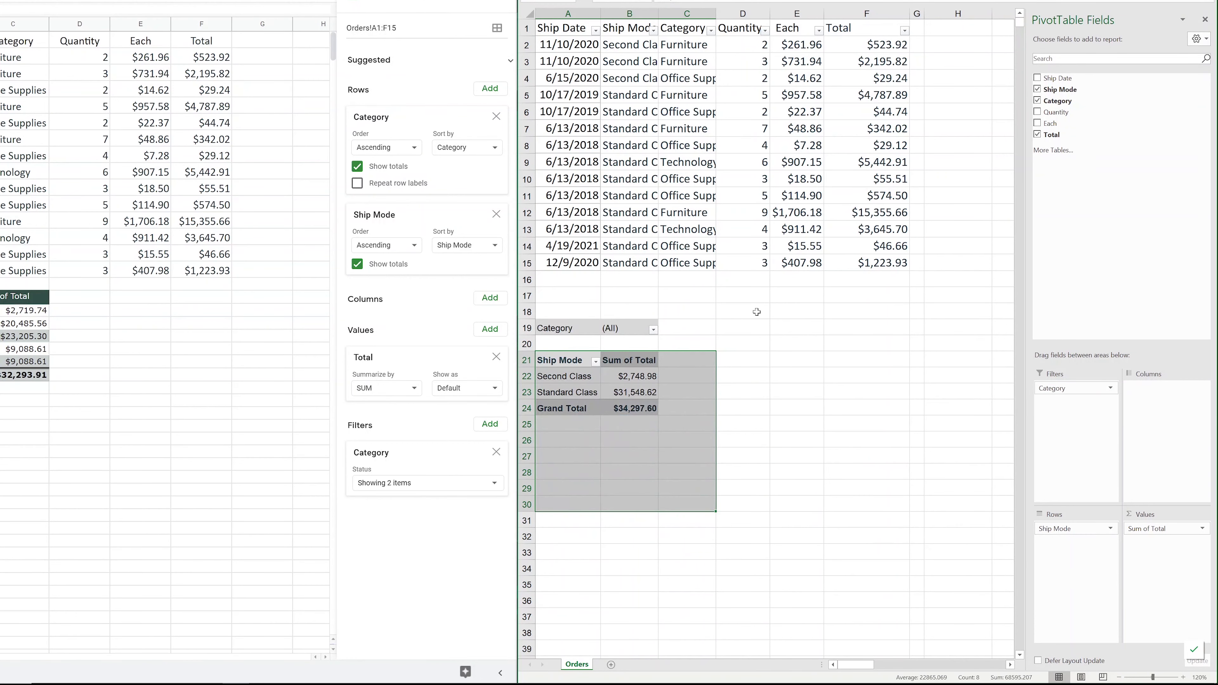
{"action": "left_click", "coordinate": [633, 332]}
{"action": "left_click", "coordinate": [654, 331]}
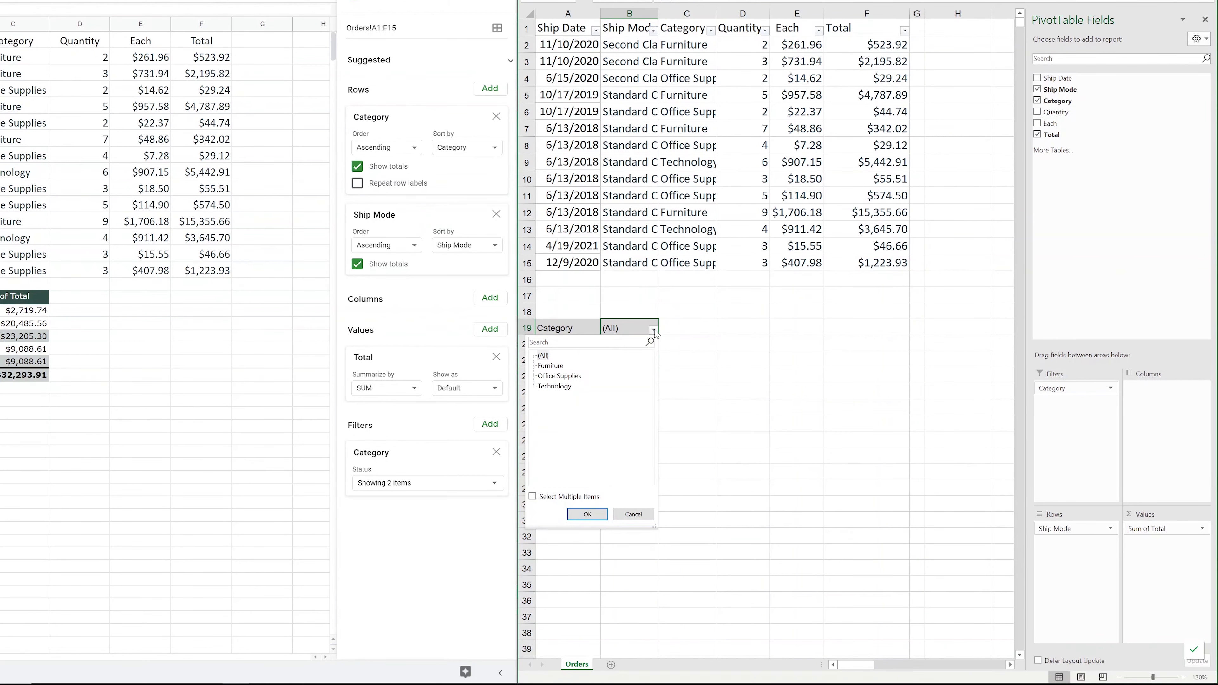
{"action": "left_click", "coordinate": [635, 514]}
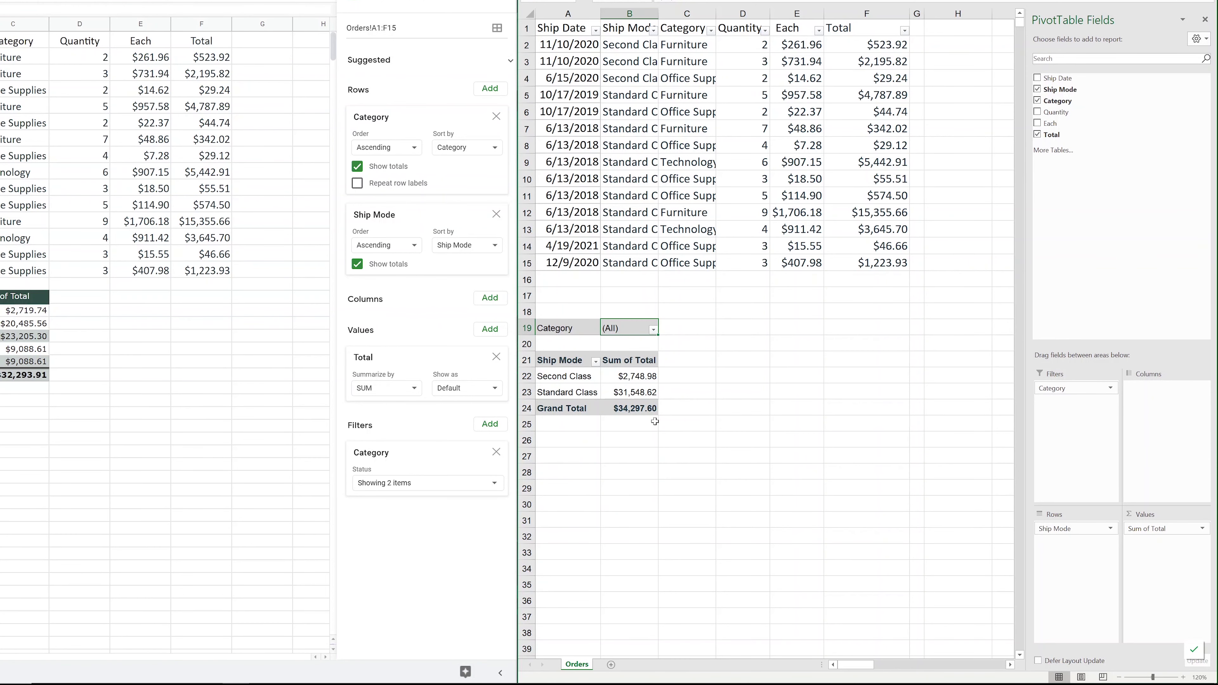
{"action": "key", "text": "ctrl+z"}
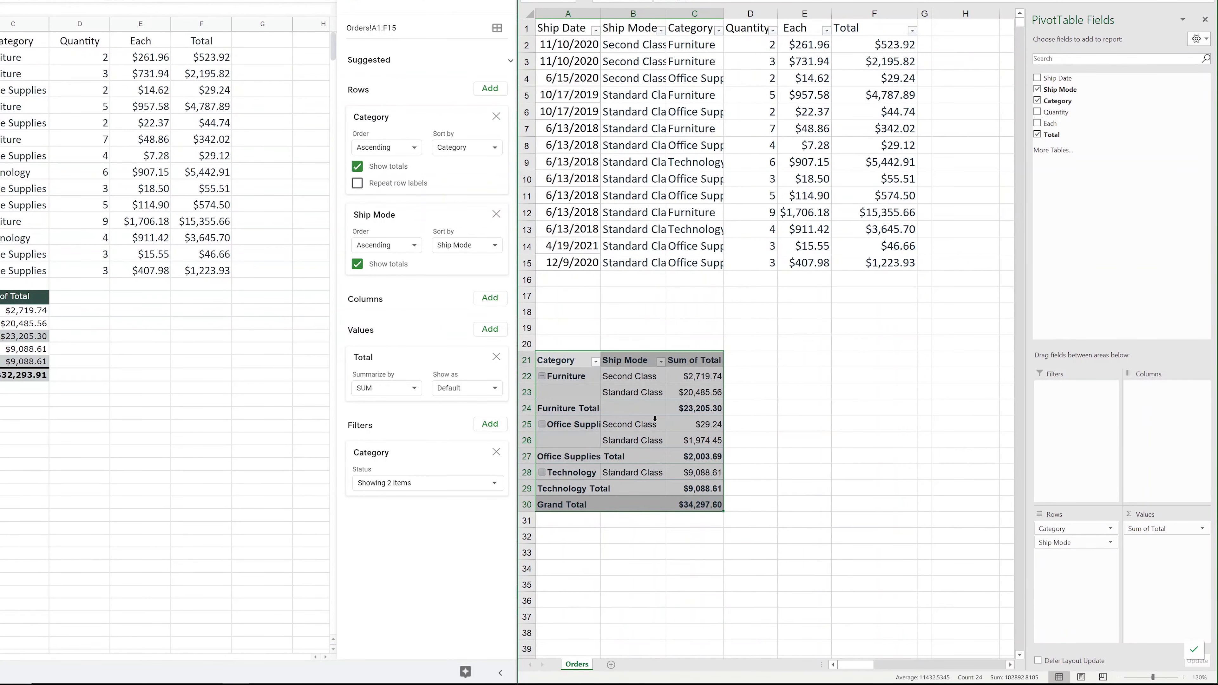
Filter the PivotTable's Category row labels to exclude Office Supplies, and check the grand total
{"action": "left_click", "coordinate": [645, 379]}
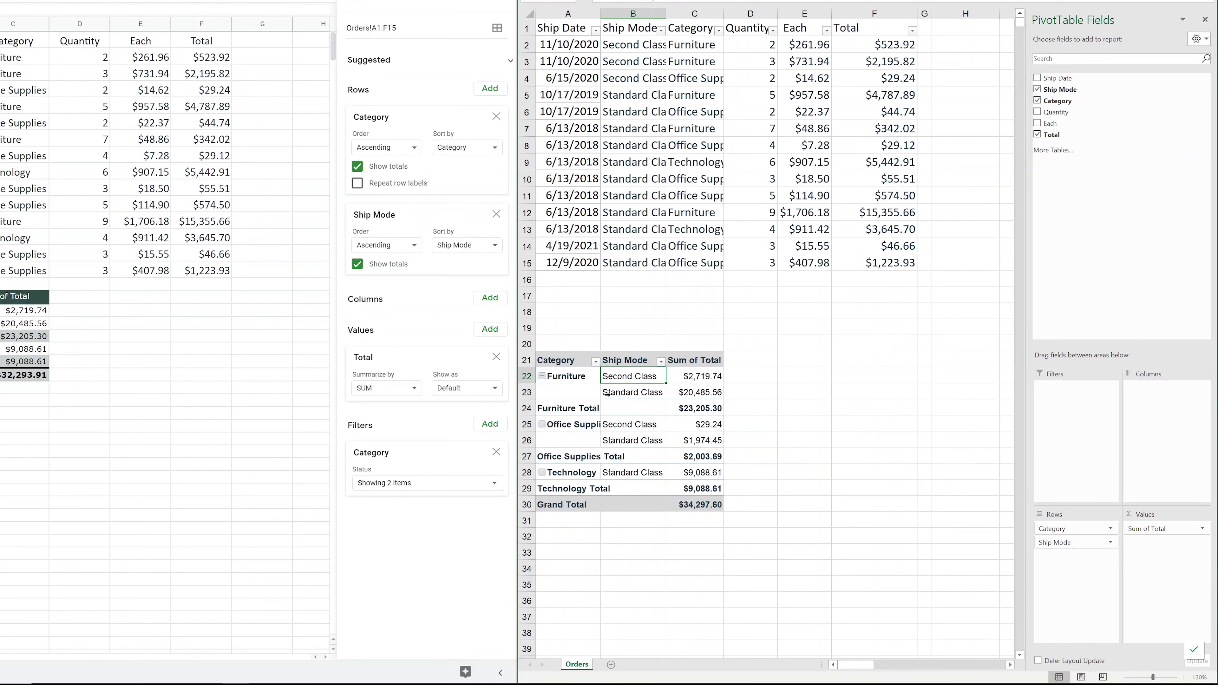
{"action": "left_click", "coordinate": [561, 358]}
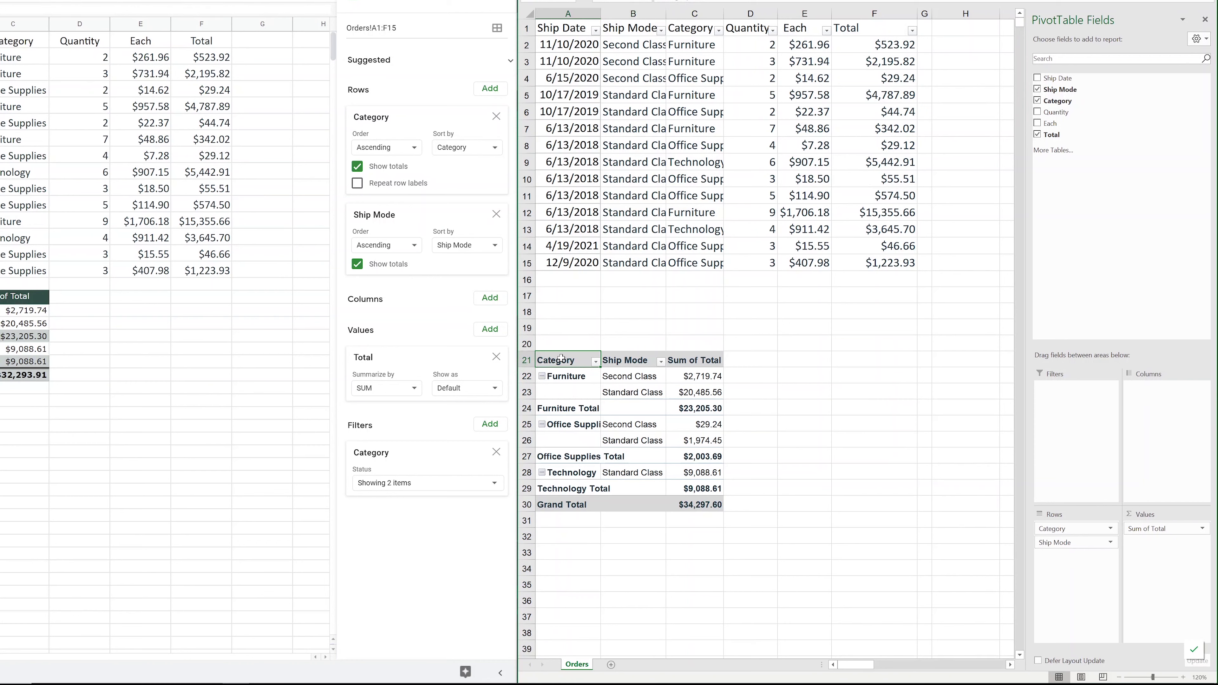
{"action": "left_click", "coordinate": [596, 362]}
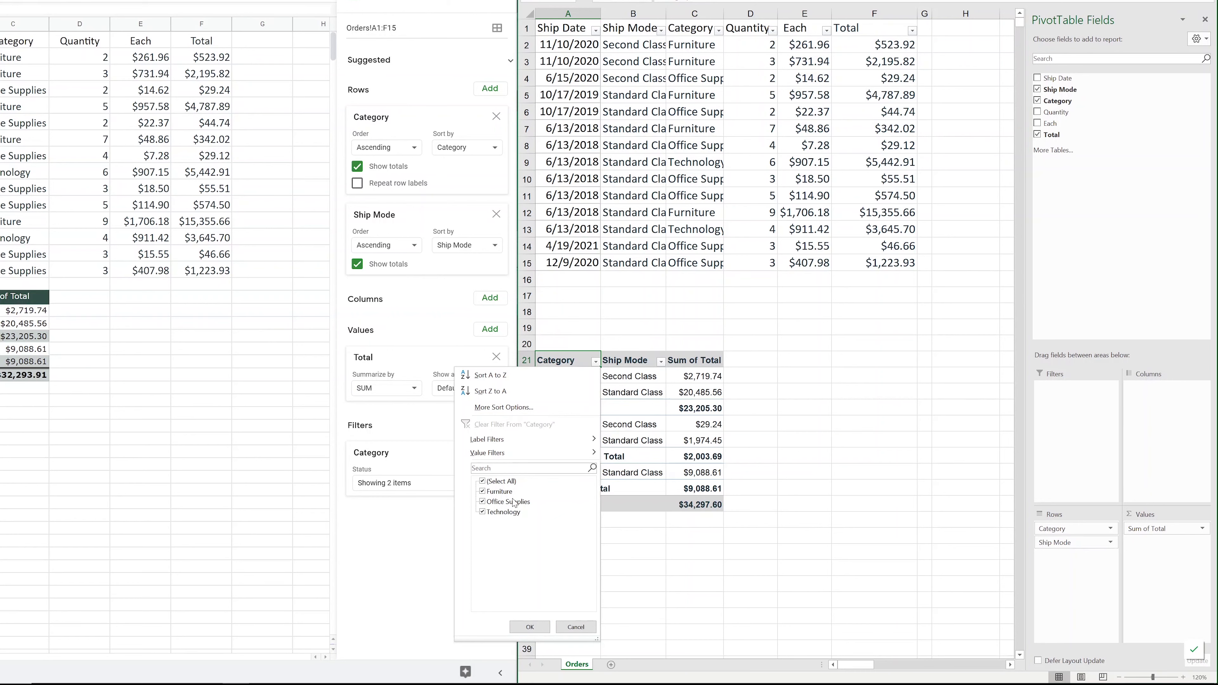
{"action": "left_click", "coordinate": [503, 502]}
{"action": "left_click", "coordinate": [531, 627]}
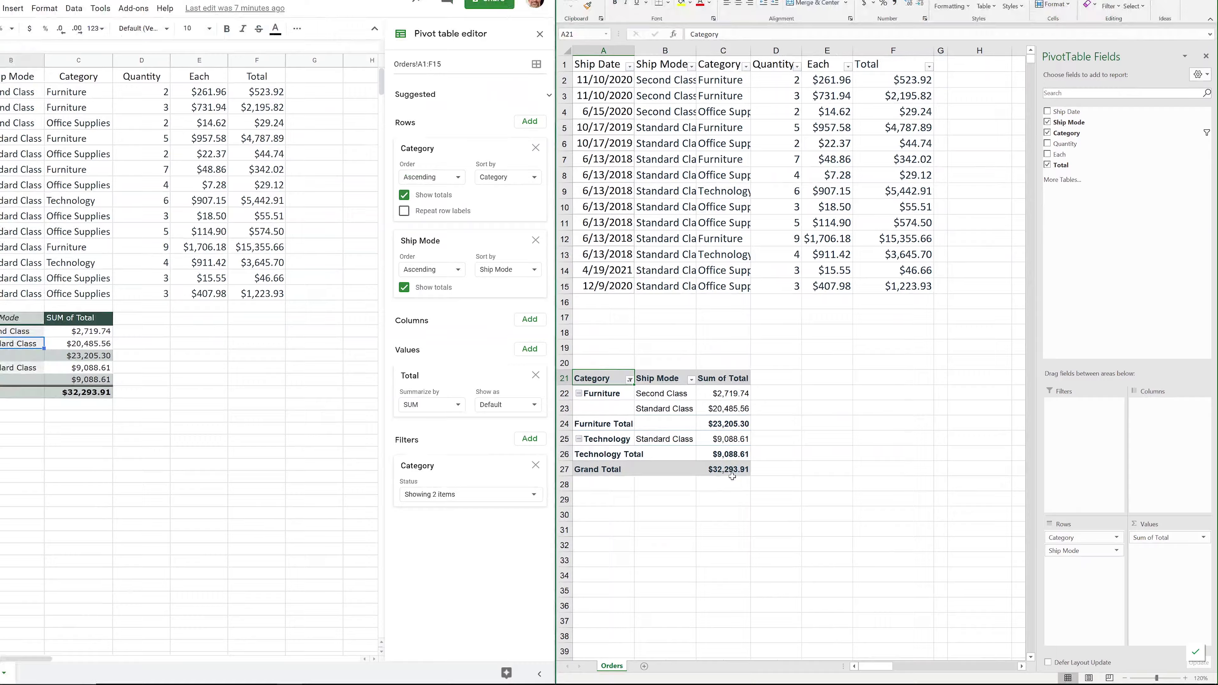
{"action": "left_click", "coordinate": [705, 456]}
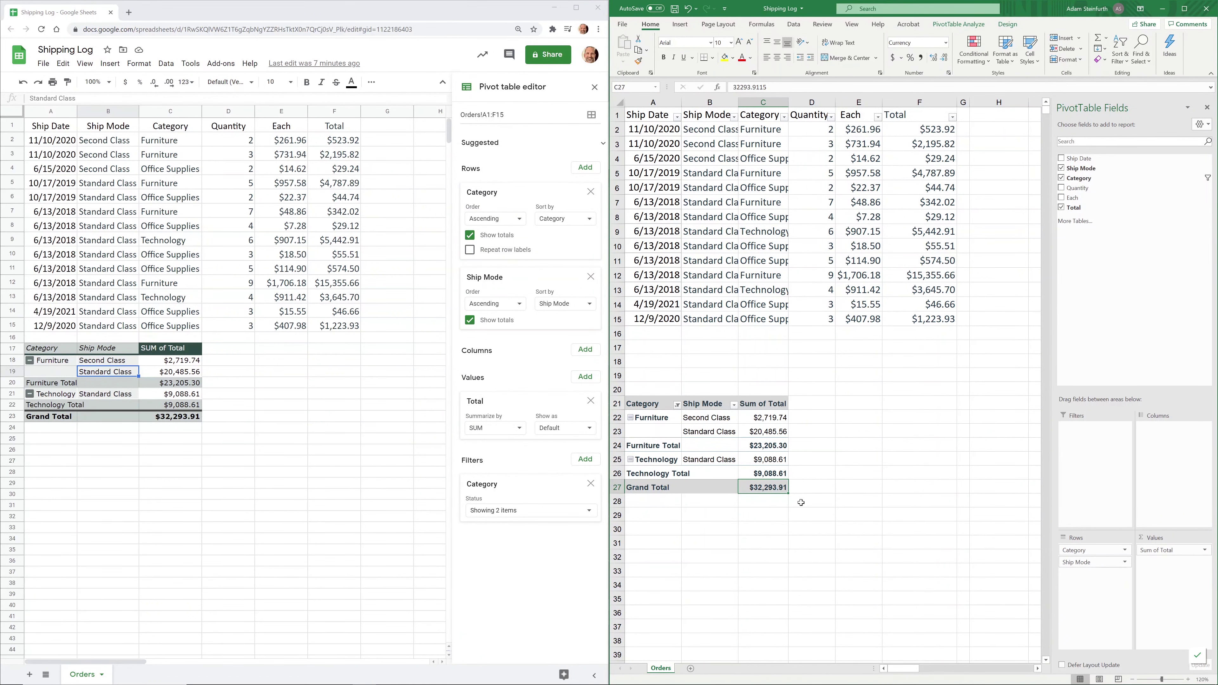
{"action": "left_click", "coordinate": [771, 475]}
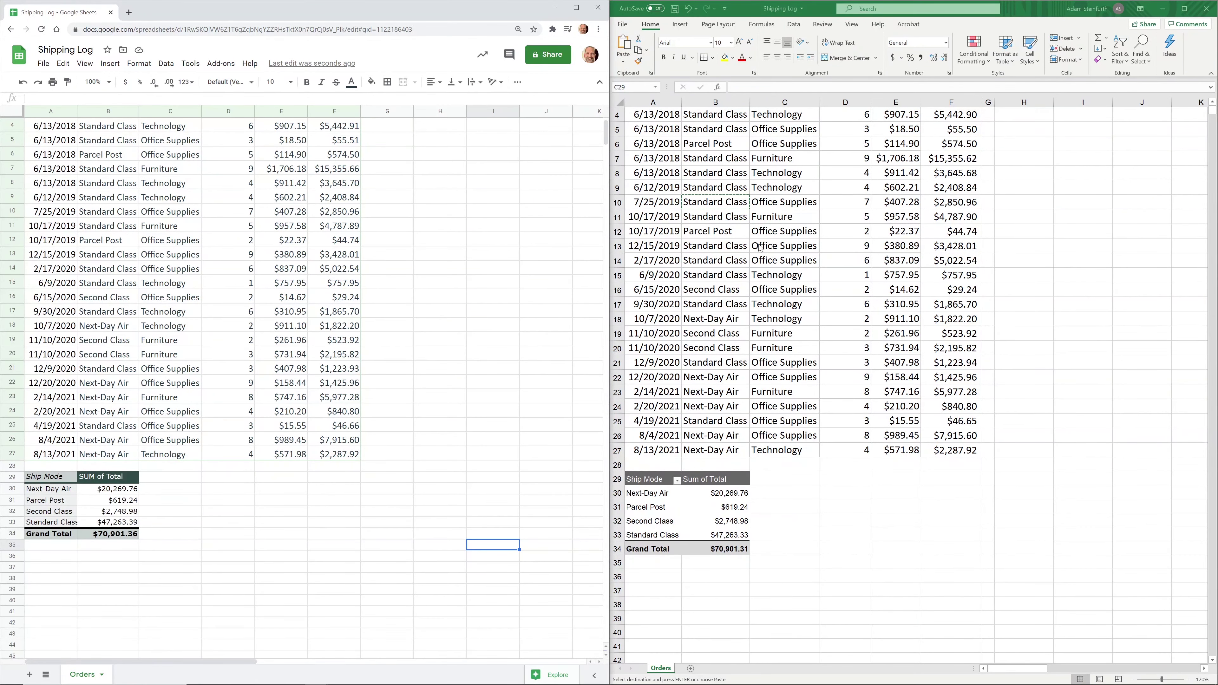
Change the ship mode in B13 of the Excel order data to 2nd-Day Air, and check the PivotTable's ship mode rows
{"action": "left_click", "coordinate": [655, 220]}
{"action": "left_click_drag", "start_coordinate": [644, 223], "coordinate": [792, 392]}
{"action": "left_click", "coordinate": [713, 307]}
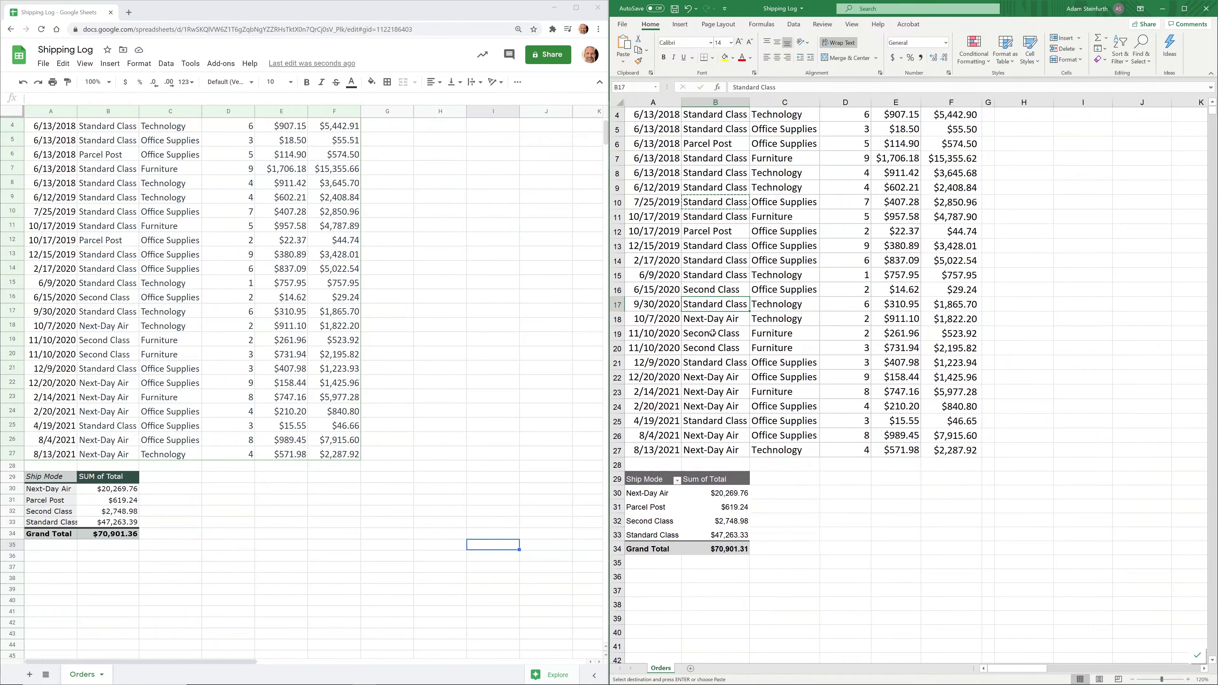
{"action": "left_click", "coordinate": [713, 344]}
{"action": "left_click", "coordinate": [727, 244]}
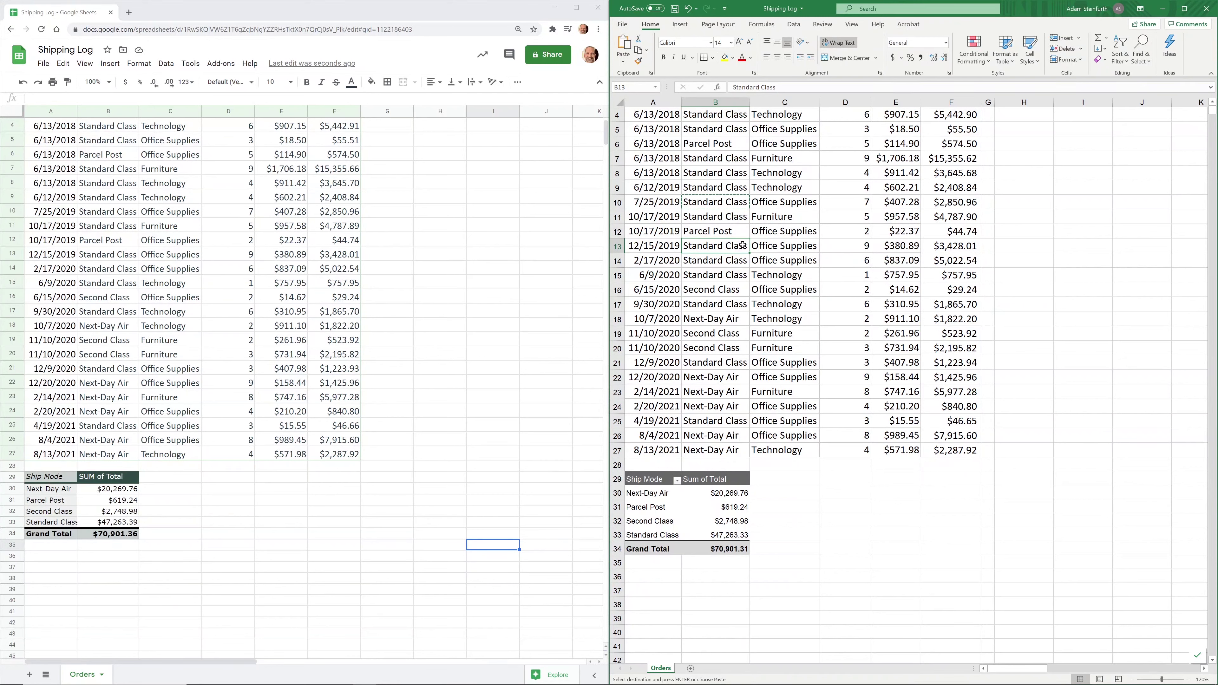
{"action": "type", "text": "2nd"}
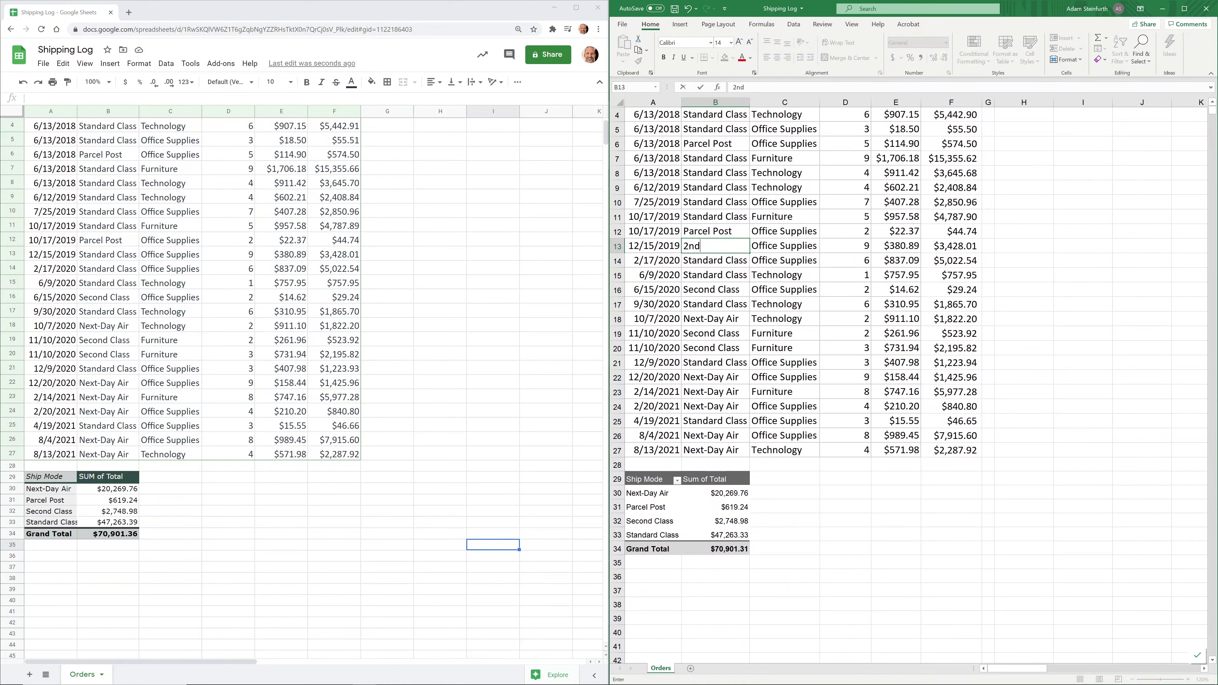
{"action": "type", "text": "-Day Air"}
{"action": "key", "text": "Return"}
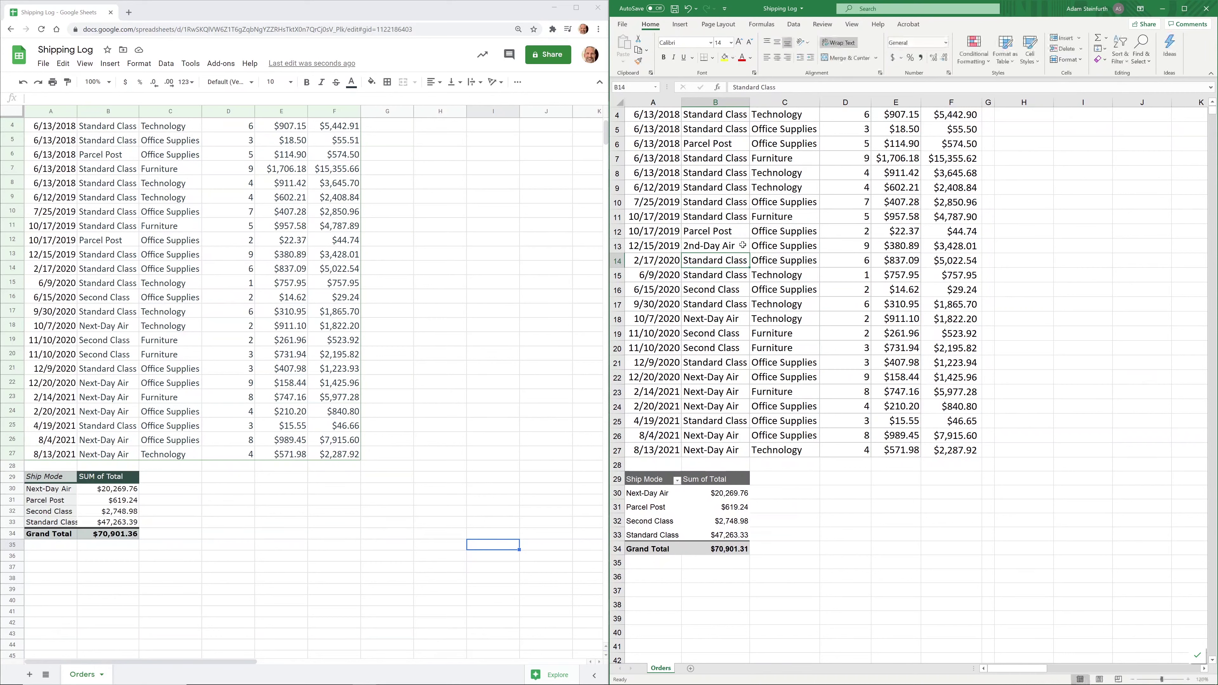
{"action": "left_click", "coordinate": [739, 245]}
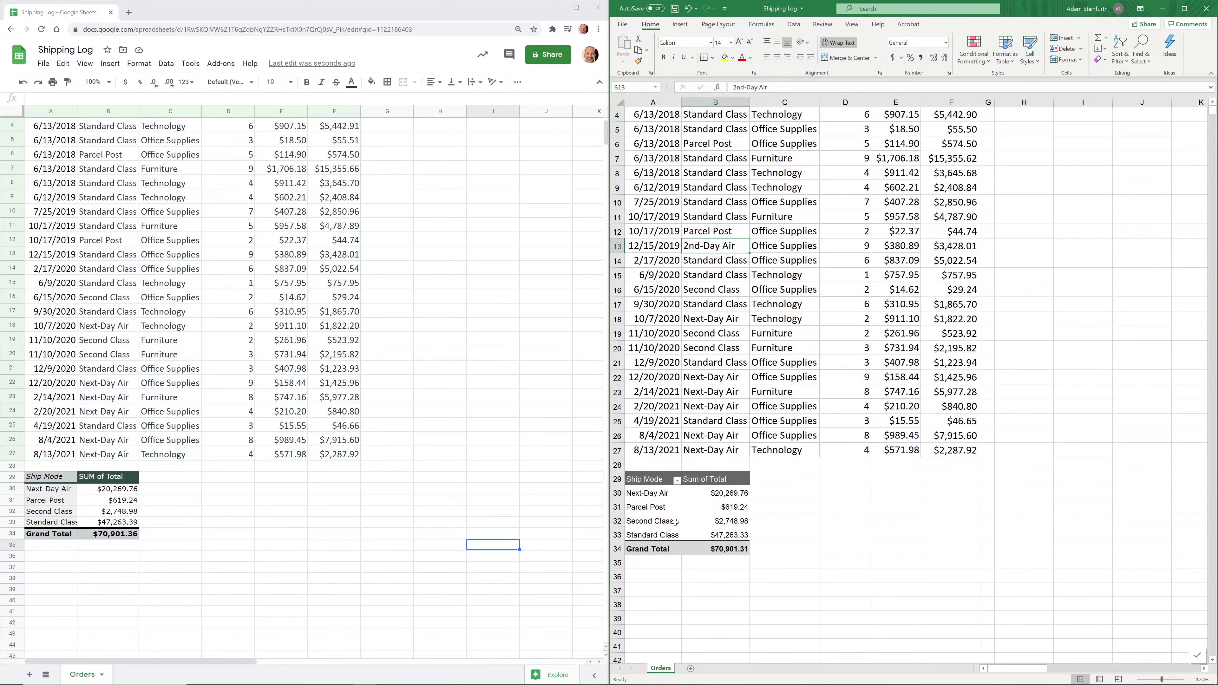
{"action": "left_click", "coordinate": [696, 511]}
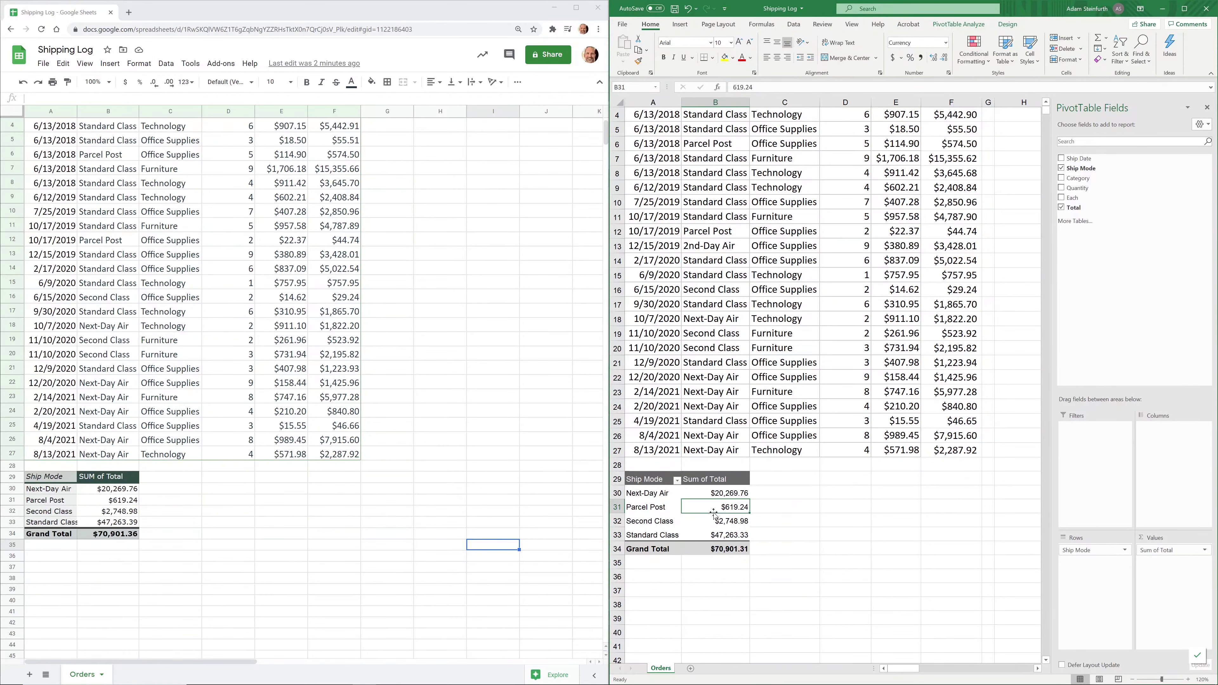
{"action": "left_click", "coordinate": [714, 247]}
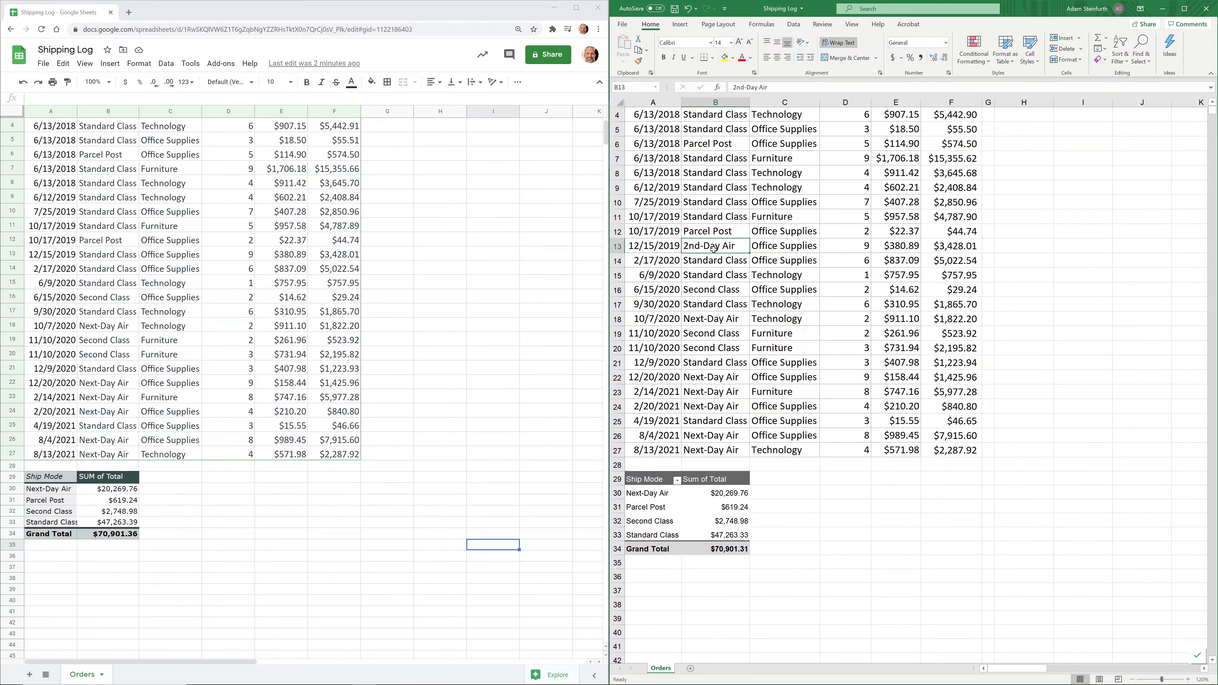
{"action": "left_click", "coordinate": [724, 513]}
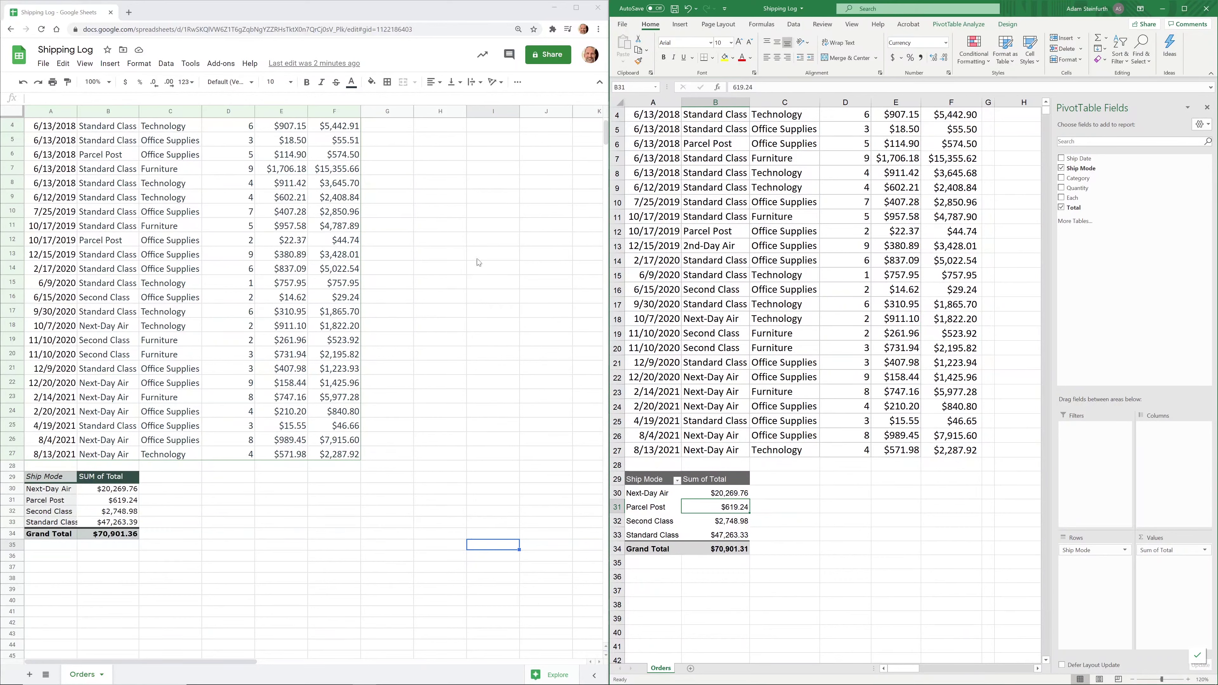
Switch to Google Sheets, change the ship mode in B13 to 2nd-Day Air, and check the pivot table
{"action": "left_click", "coordinate": [110, 258]}
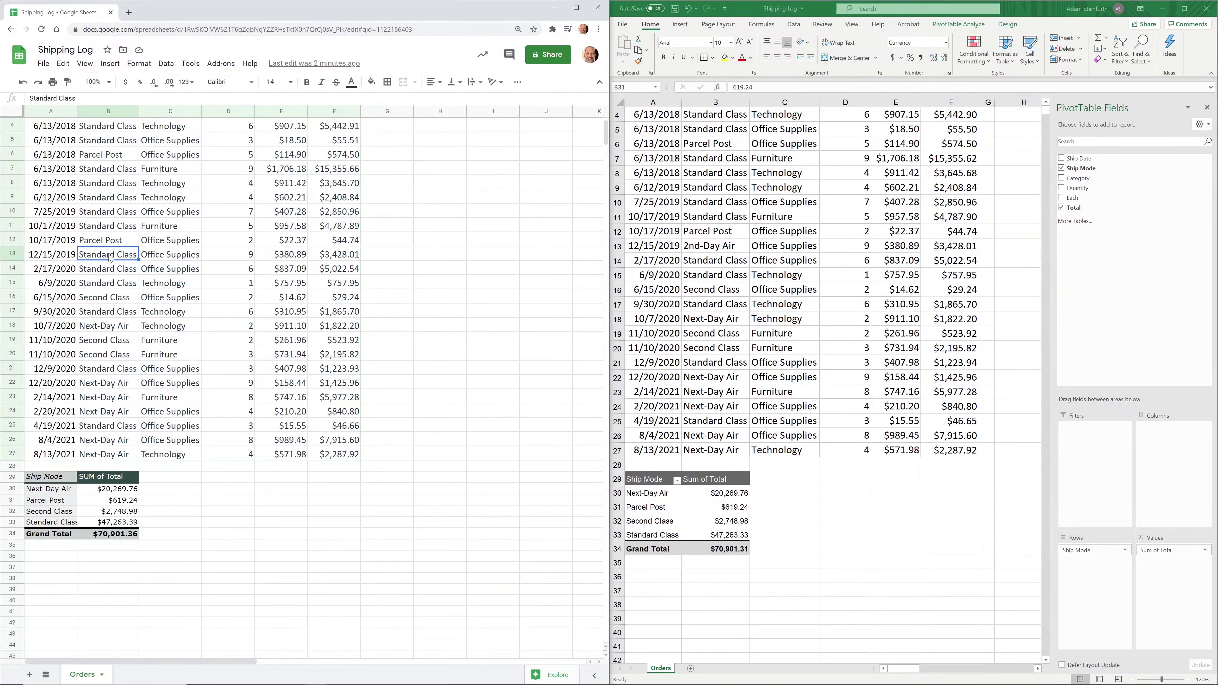
{"action": "type", "text": "2nd-Day Air"}
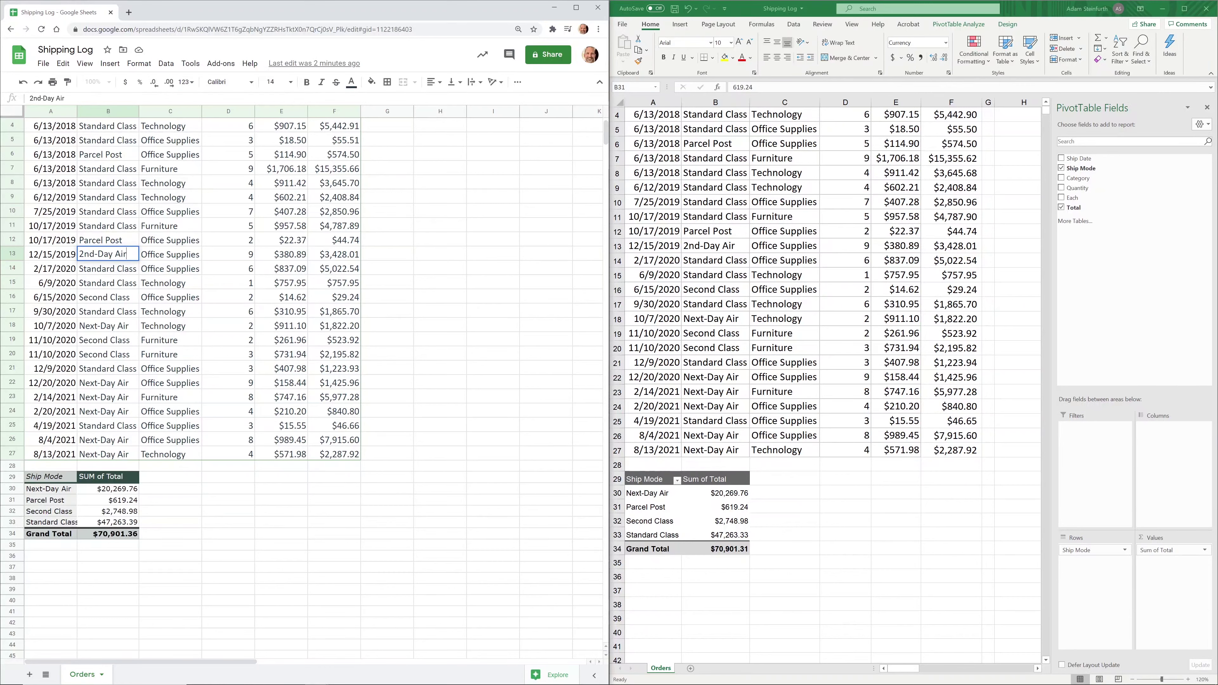
{"action": "key", "text": "Return"}
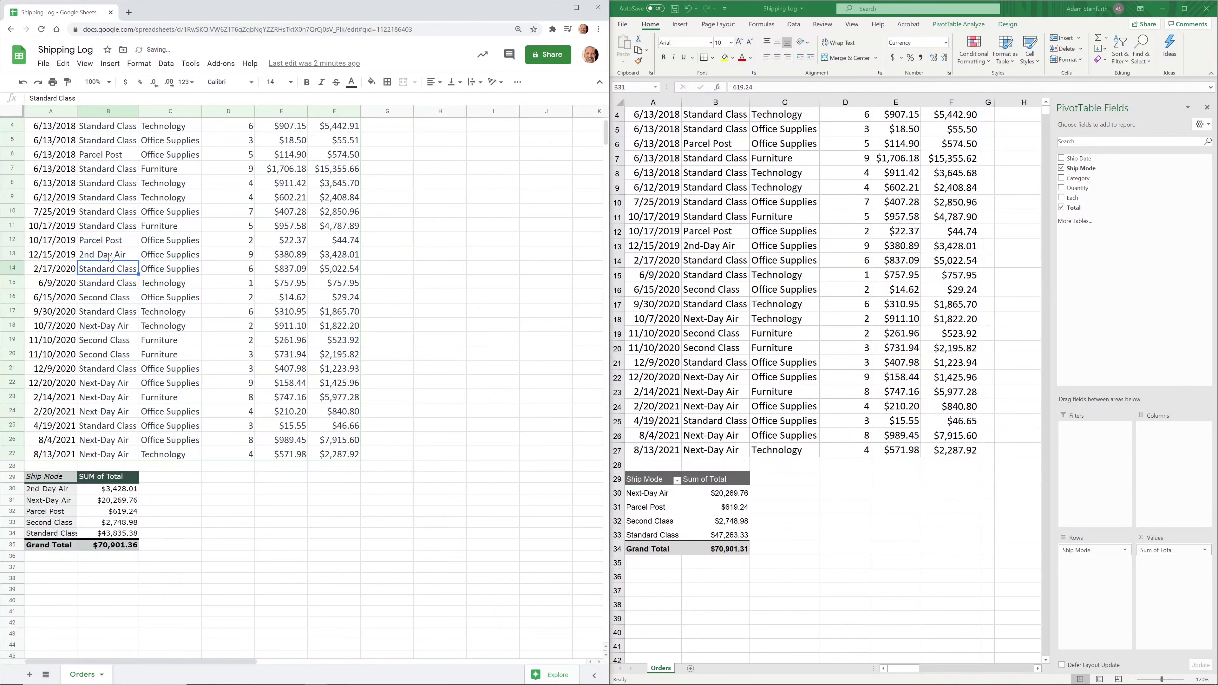
{"action": "left_click", "coordinate": [94, 513]}
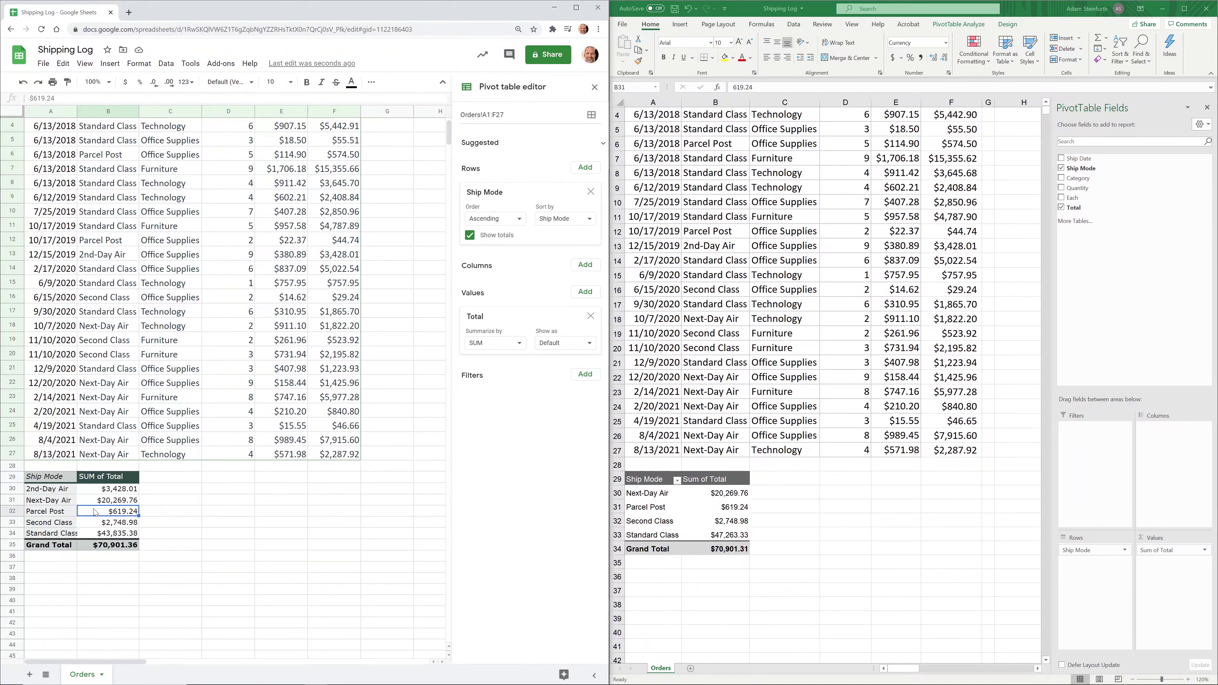
Switch to Excel, refresh the PivotTable from its source data, and check the order of the Ship Mode row labels
{"action": "left_click", "coordinate": [646, 528]}
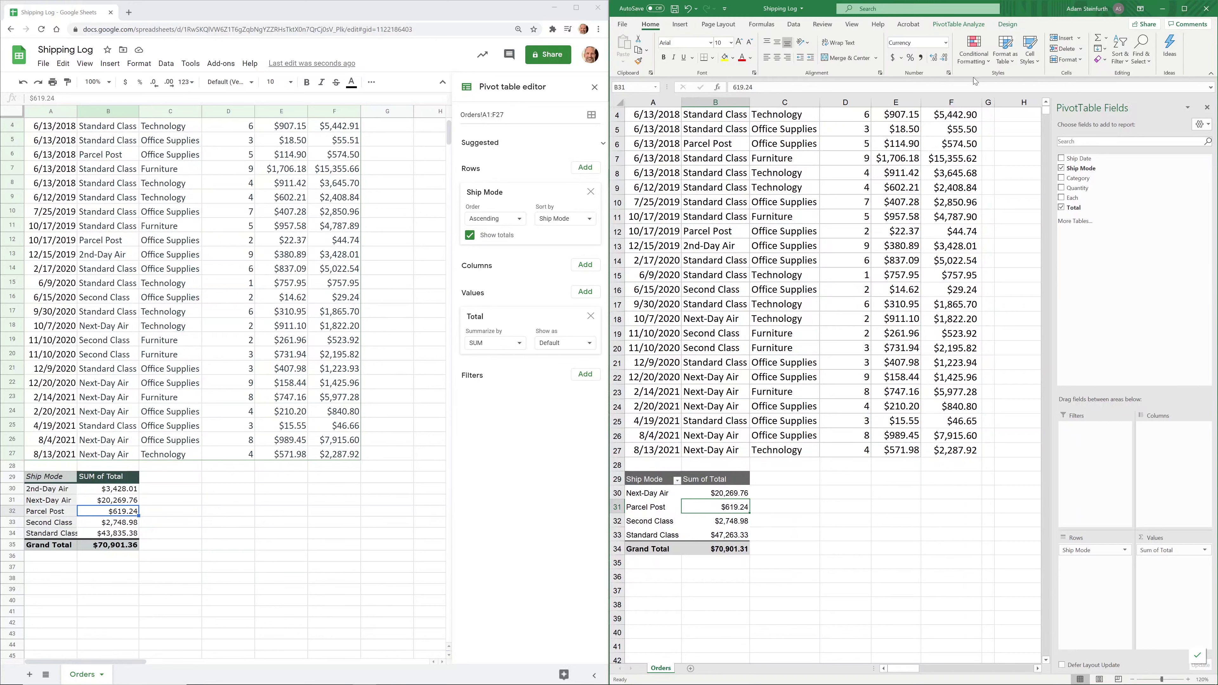
{"action": "left_click", "coordinate": [986, 26]}
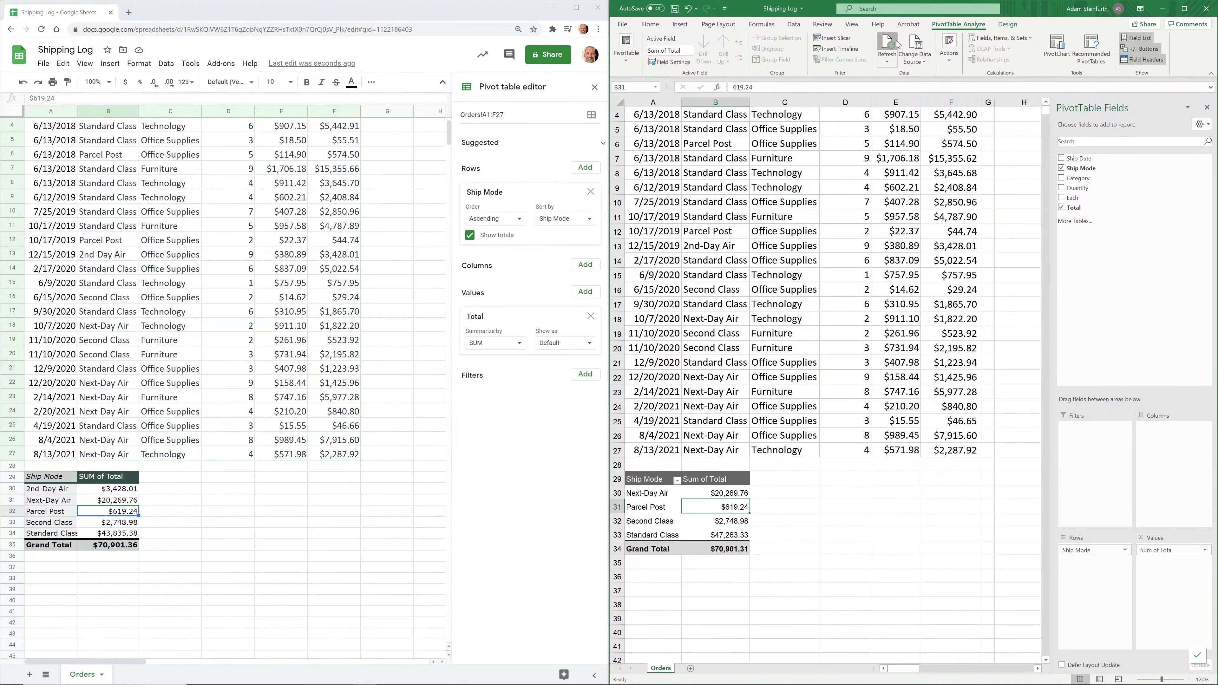
{"action": "left_click", "coordinate": [888, 46]}
{"action": "left_click", "coordinate": [764, 506]}
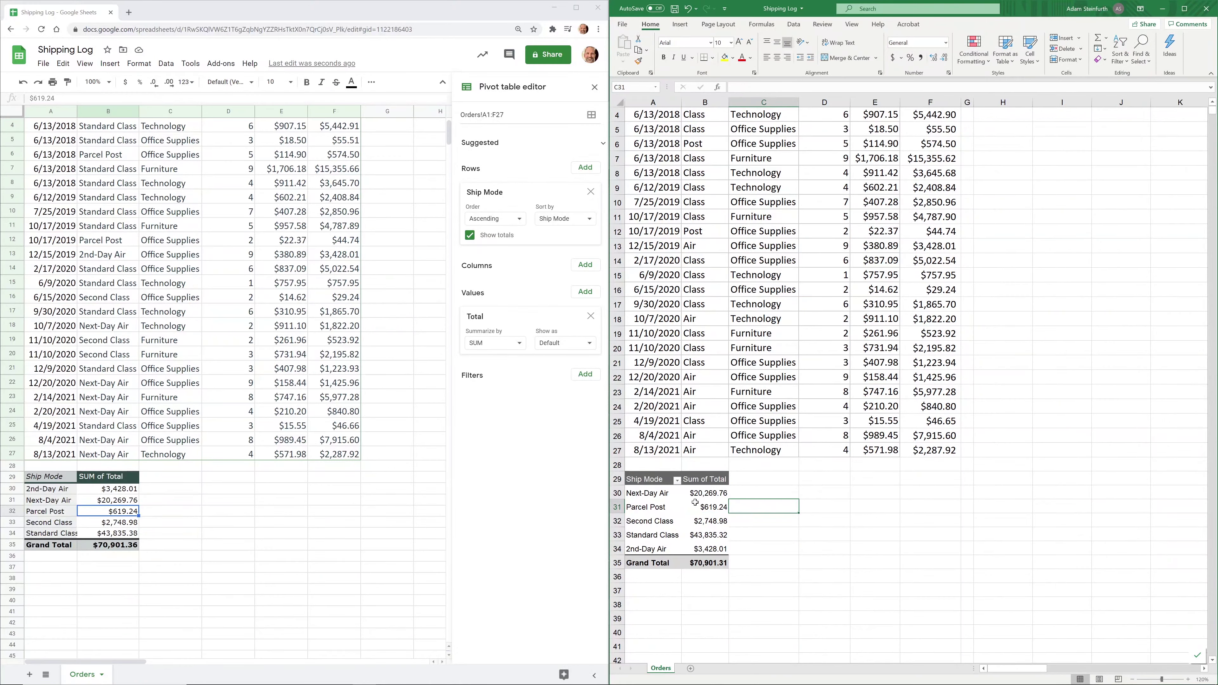
{"action": "left_click", "coordinate": [663, 500]}
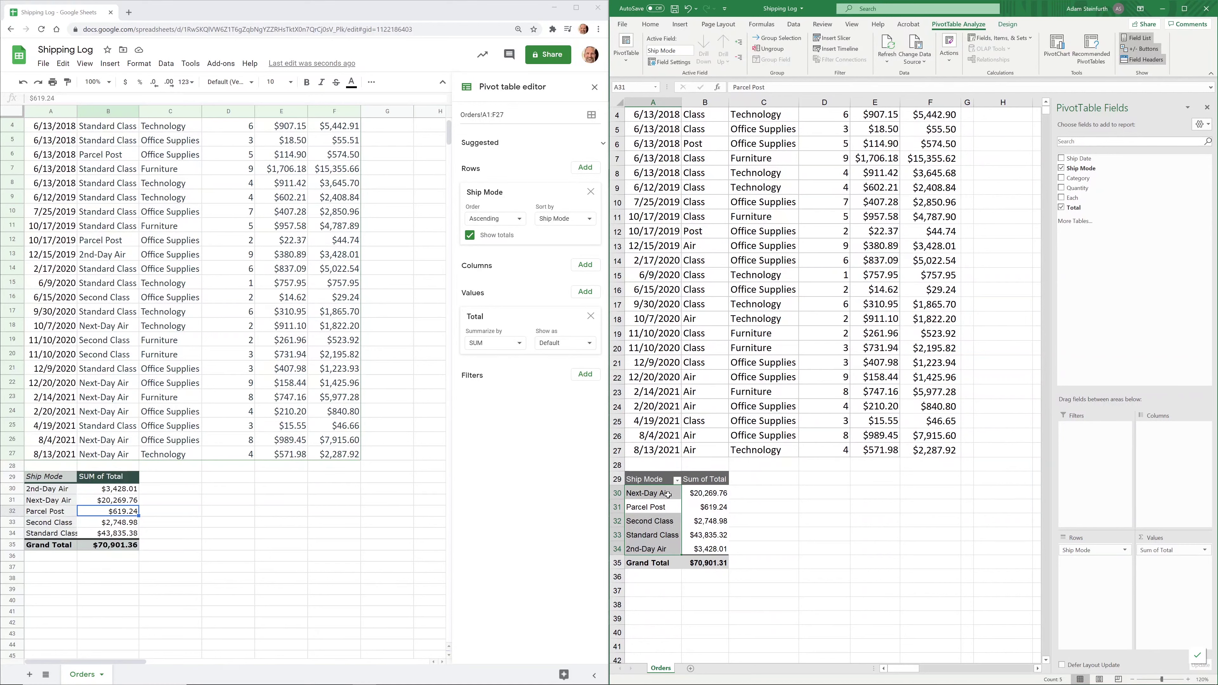
{"action": "left_click", "coordinate": [669, 494]}
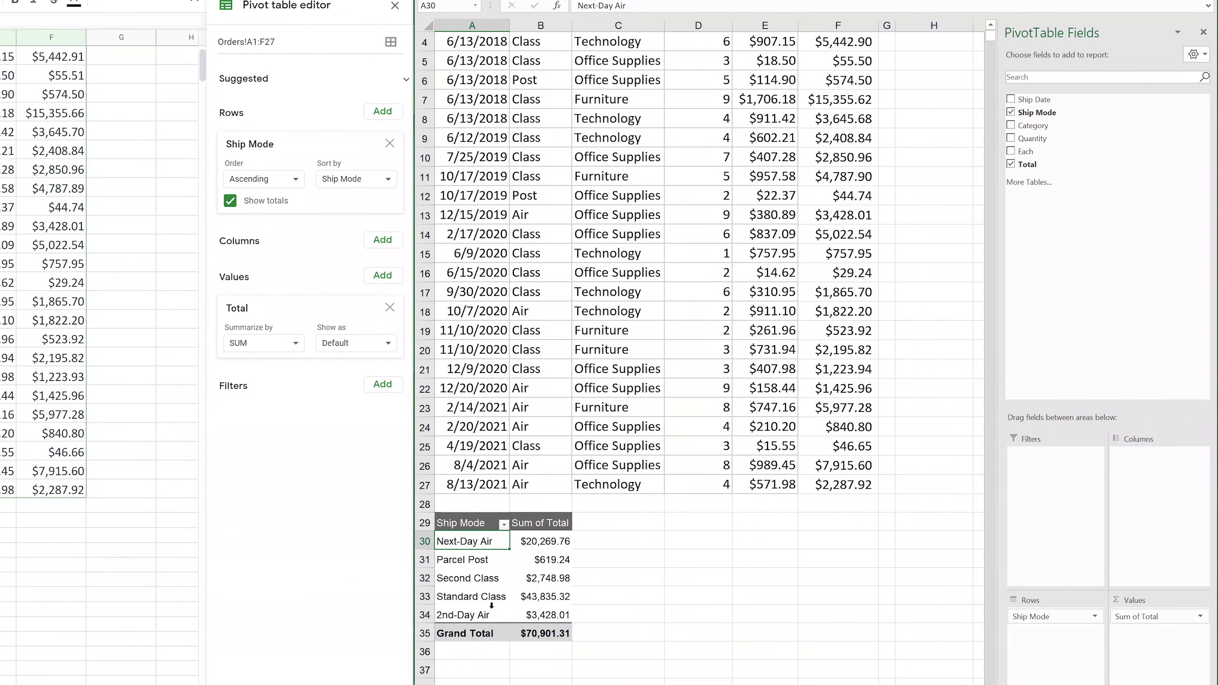
Group the Next-Day Air and 2nd-Day Air row labels in the Excel PivotTable
{"action": "left_click", "coordinate": [494, 615], "text": "ctrl"}
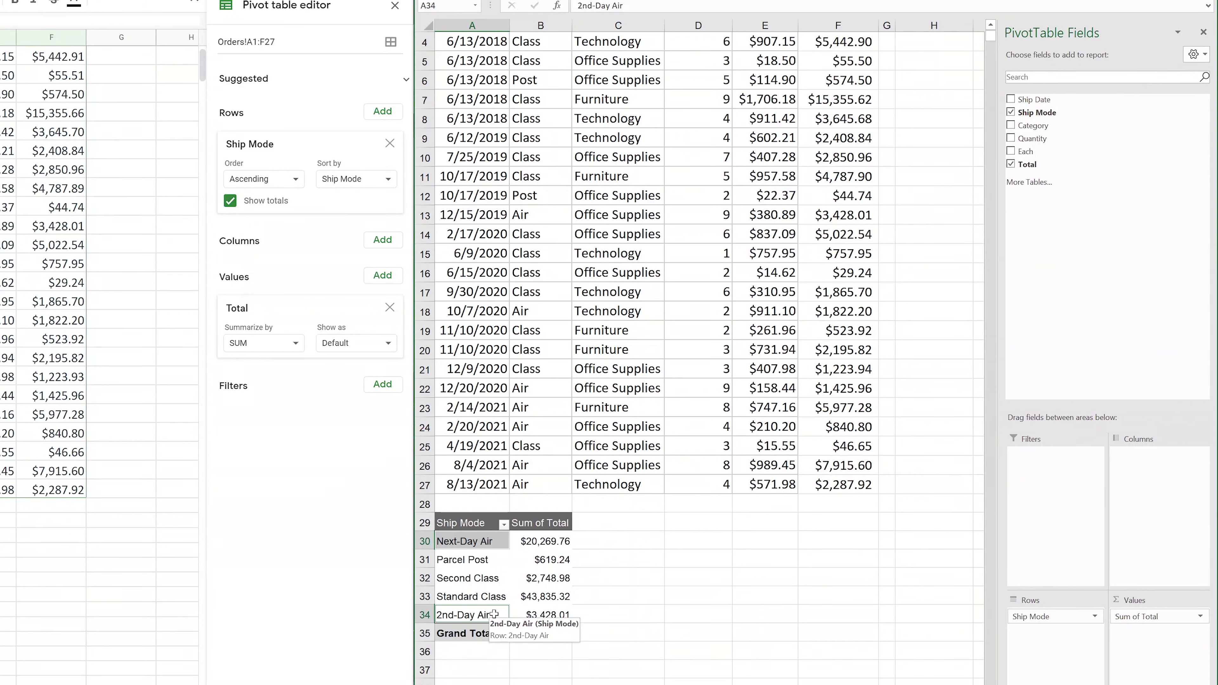
{"action": "right_click", "coordinate": [494, 614]}
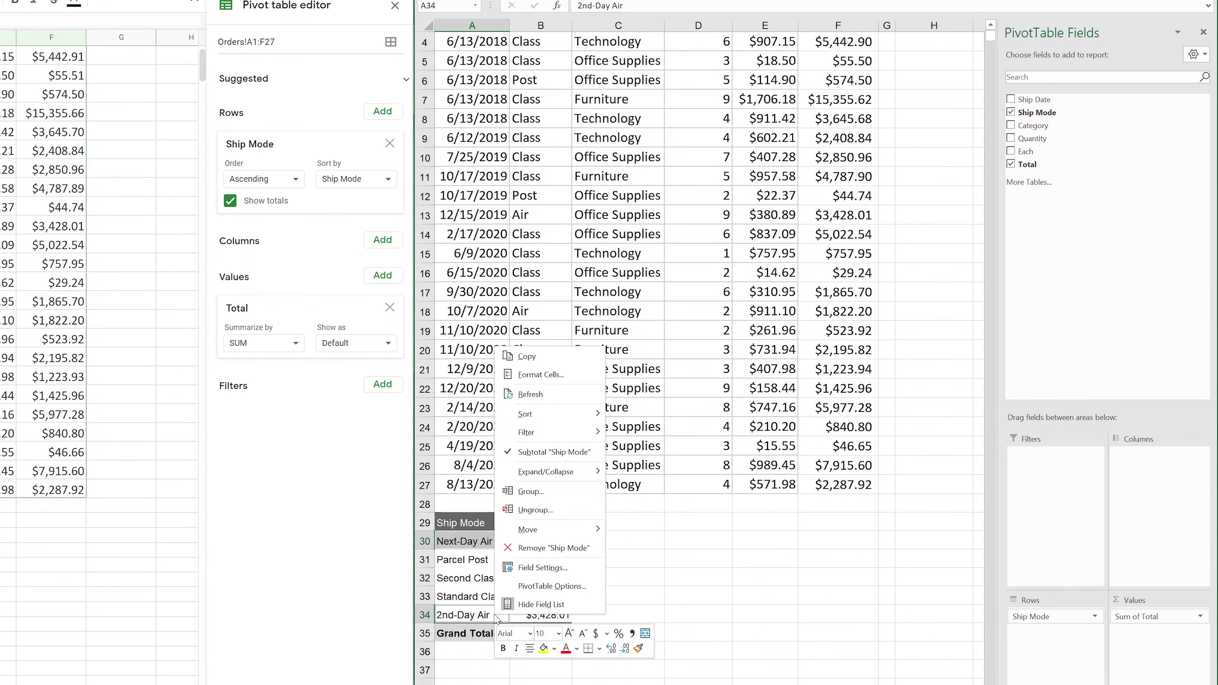
{"action": "left_click", "coordinate": [551, 501]}
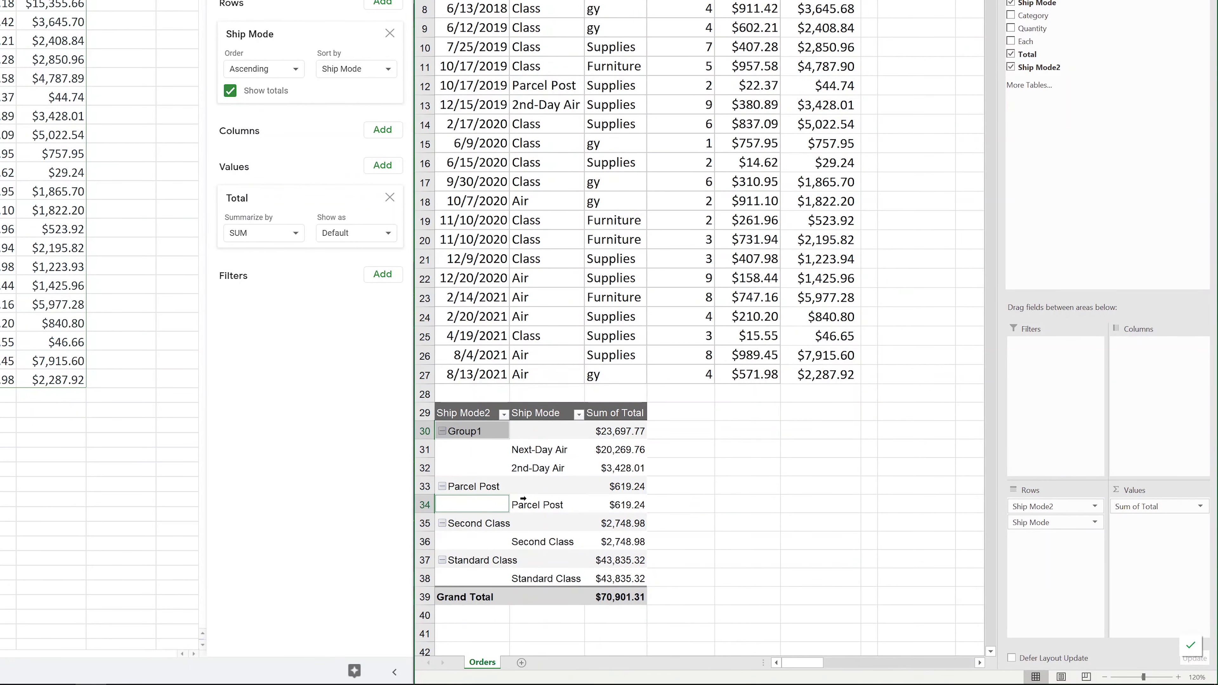
Group the Parcel Post, Second Class and Standard Class row labels in the Excel PivotTable
{"action": "left_click", "coordinate": [525, 613]}
{"action": "left_click", "coordinate": [536, 544], "text": "ctrl"}
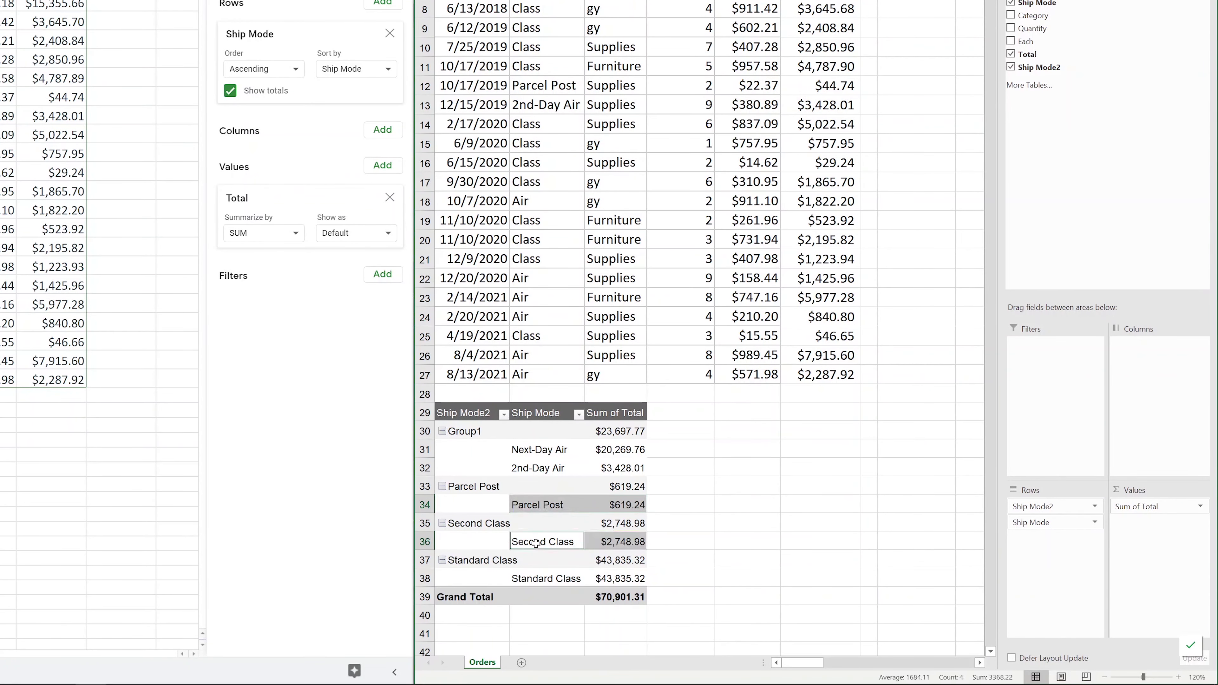
{"action": "left_click", "coordinate": [540, 578], "text": "ctrl"}
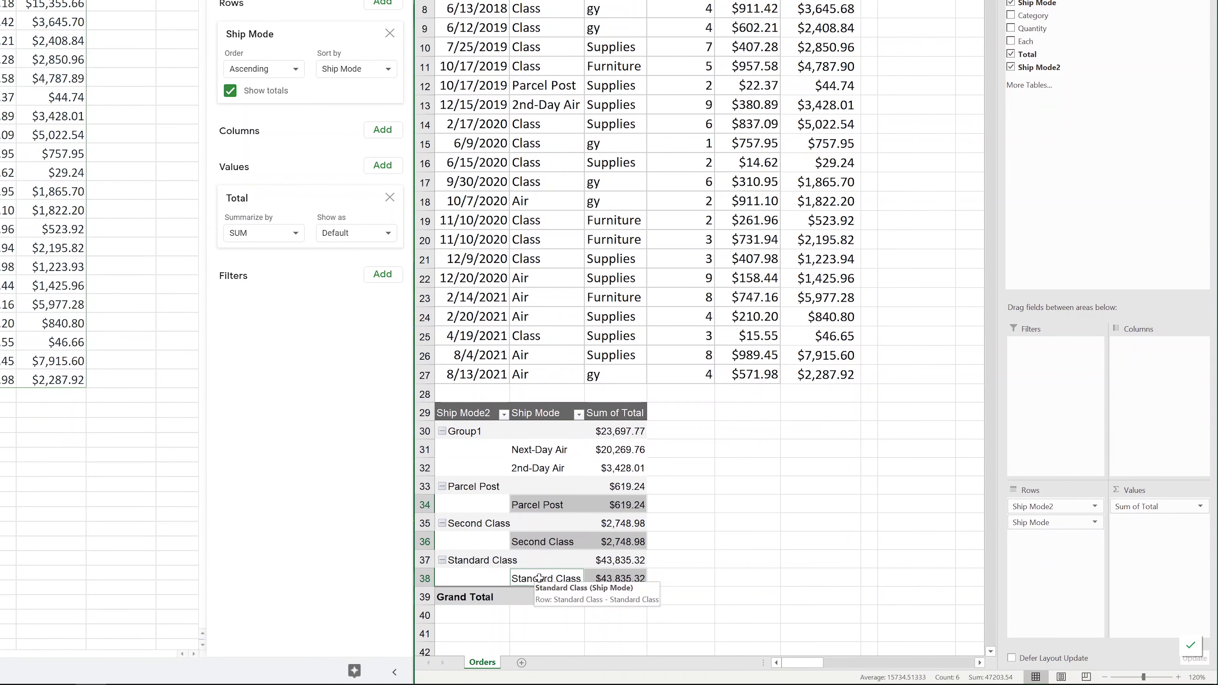
{"action": "right_click", "coordinate": [539, 579]}
{"action": "left_click", "coordinate": [580, 455]}
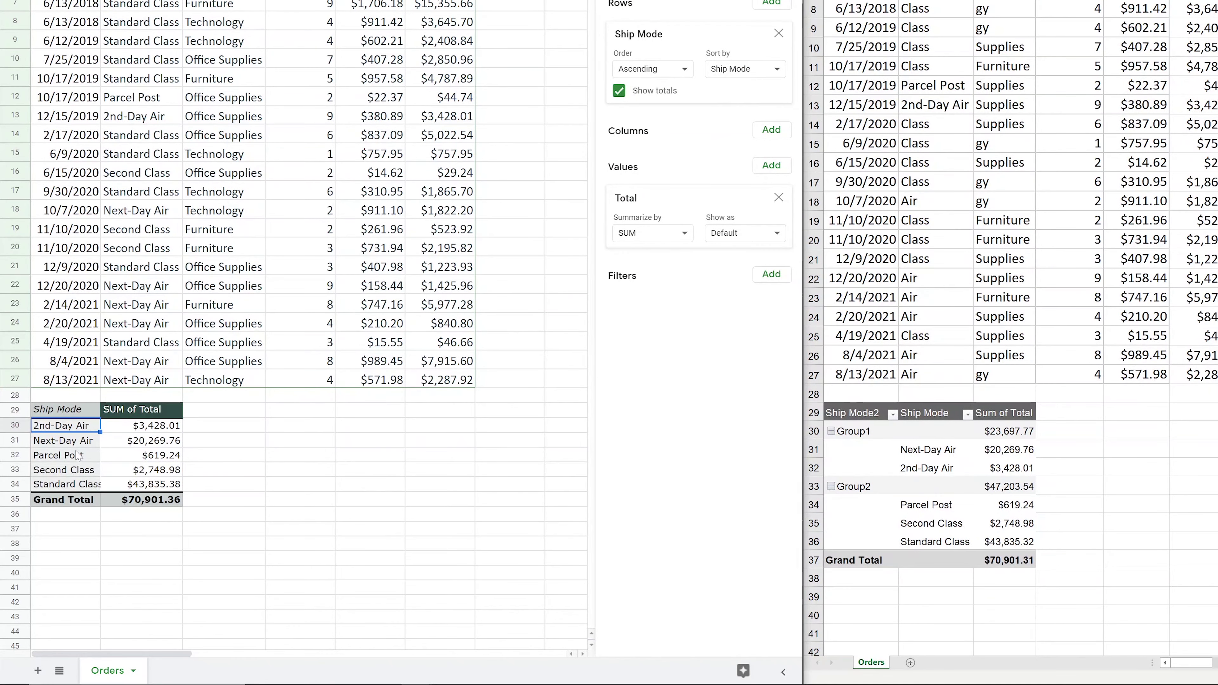
Switch to Google Sheets and create a pivot group from the 2nd-Day Air and Next-Day Air row labels
{"action": "left_click", "coordinate": [86, 442], "text": "shift"}
{"action": "right_click", "coordinate": [87, 442]}
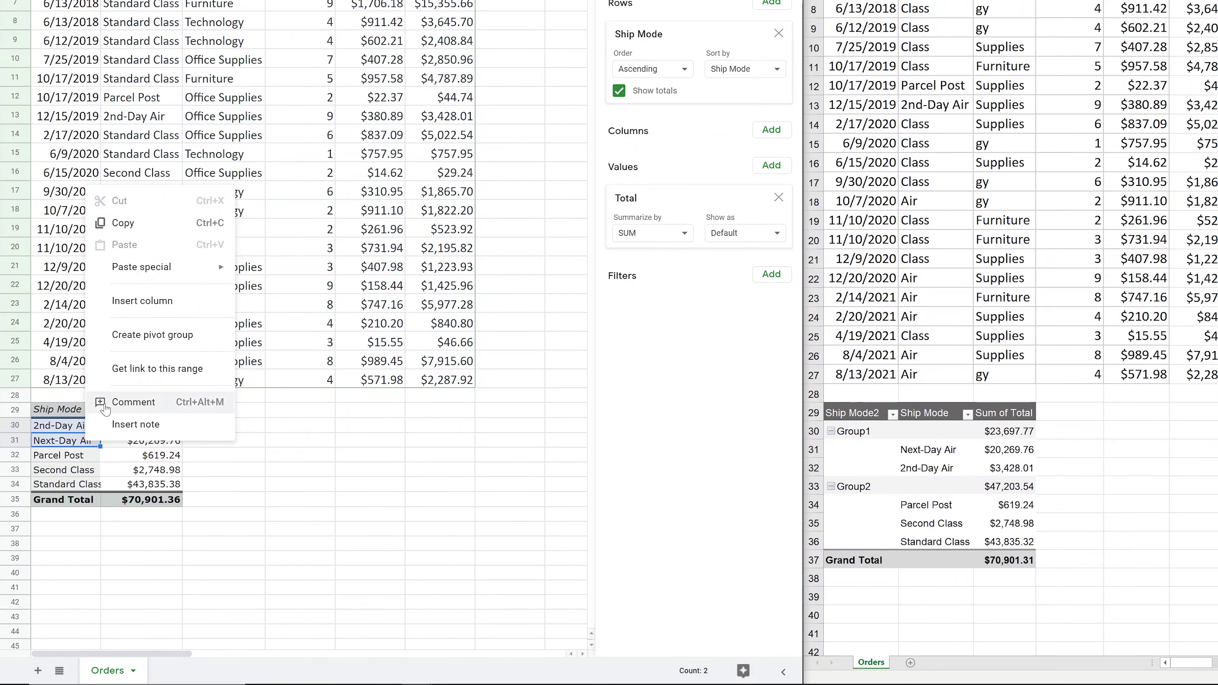
{"action": "left_click", "coordinate": [138, 335]}
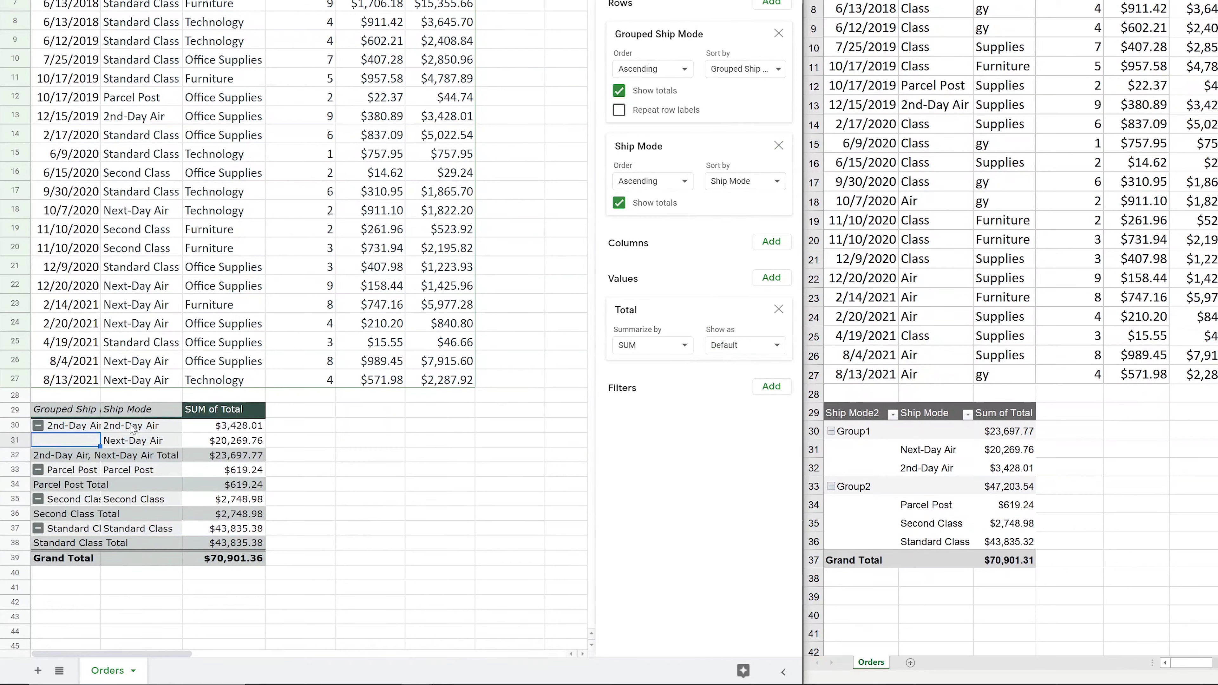
Create a pivot group from the Parcel Post, Second Class and Standard Class row labels in Google Sheets
{"action": "left_click", "coordinate": [121, 473]}
{"action": "left_click", "coordinate": [134, 499], "text": "ctrl"}
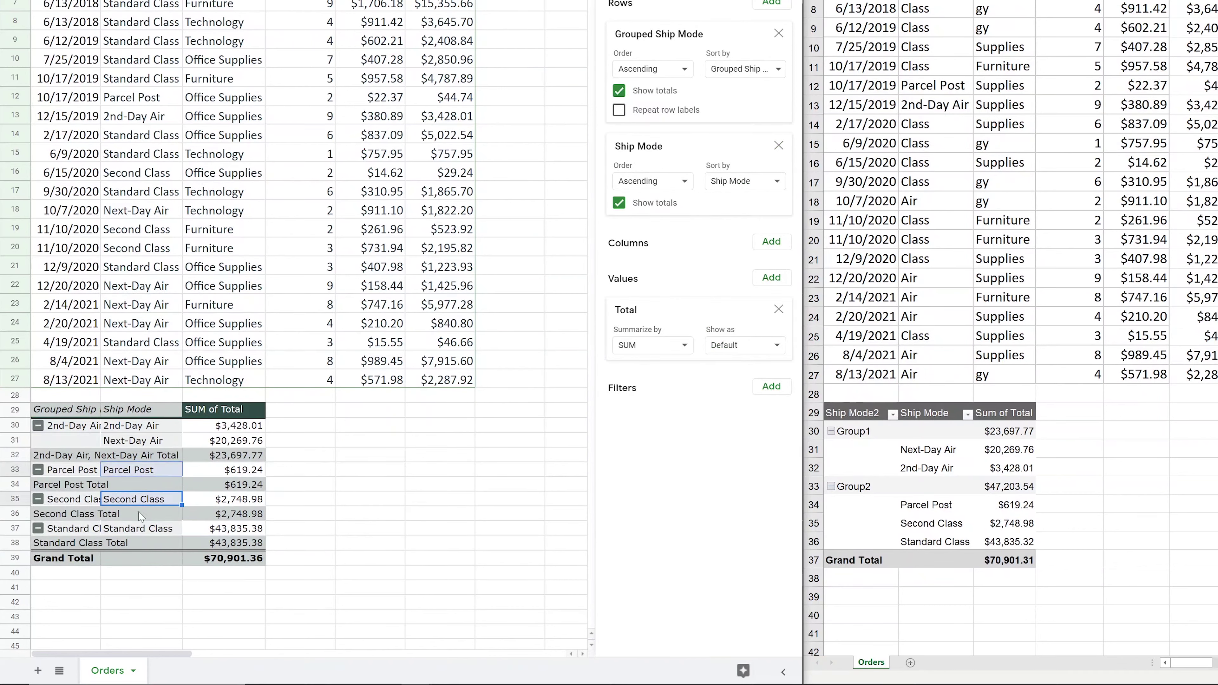
{"action": "left_click", "coordinate": [143, 528], "text": "ctrl"}
{"action": "right_click", "coordinate": [142, 529]}
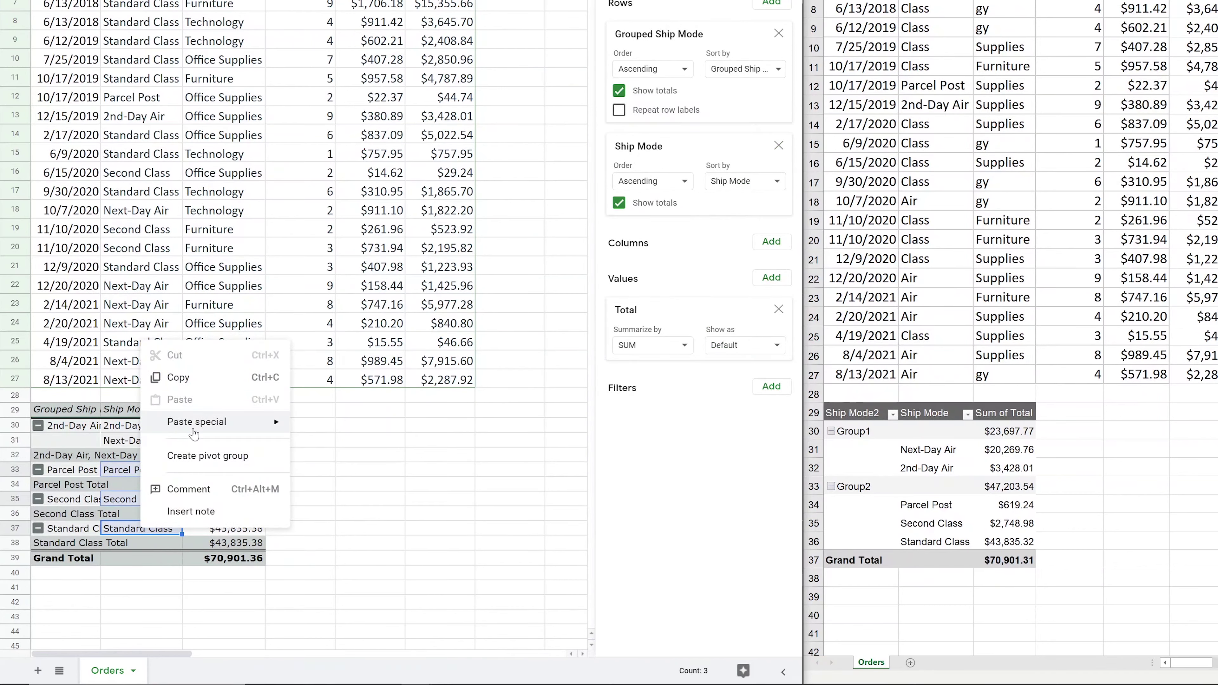
{"action": "left_click", "coordinate": [192, 454]}
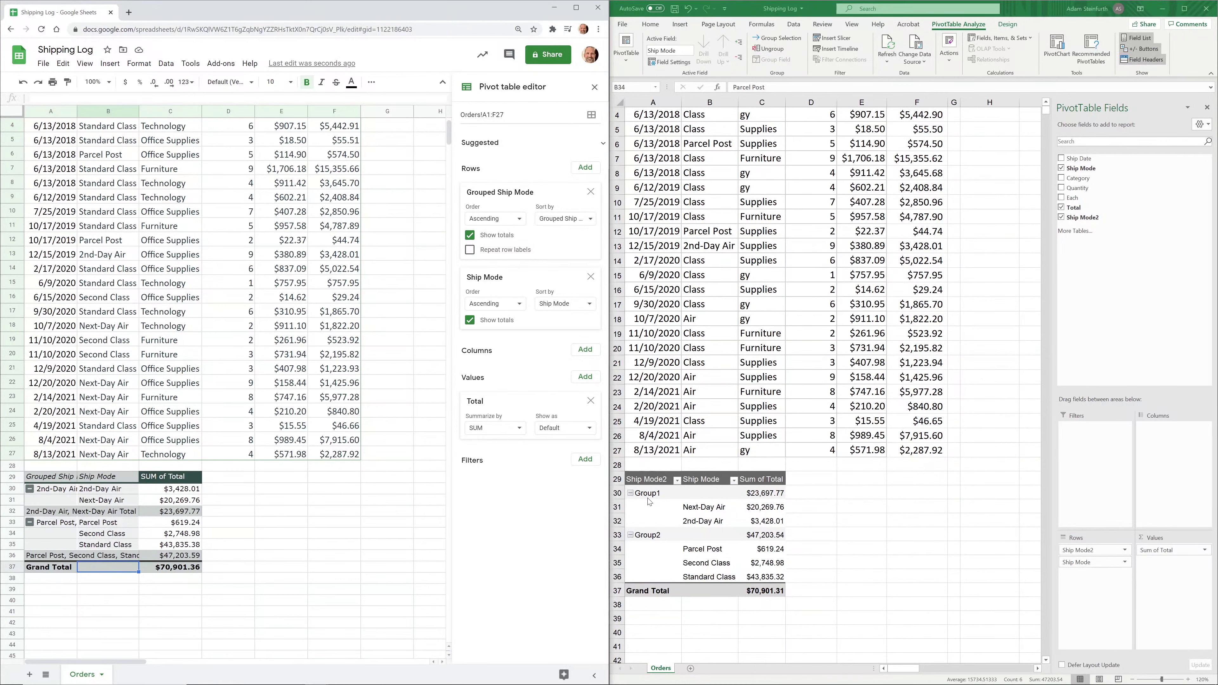
Compare the group labels in the Excel and Google Sheets pivot tables, and undo the ship mode groupings in both
{"action": "left_click", "coordinate": [648, 495]}
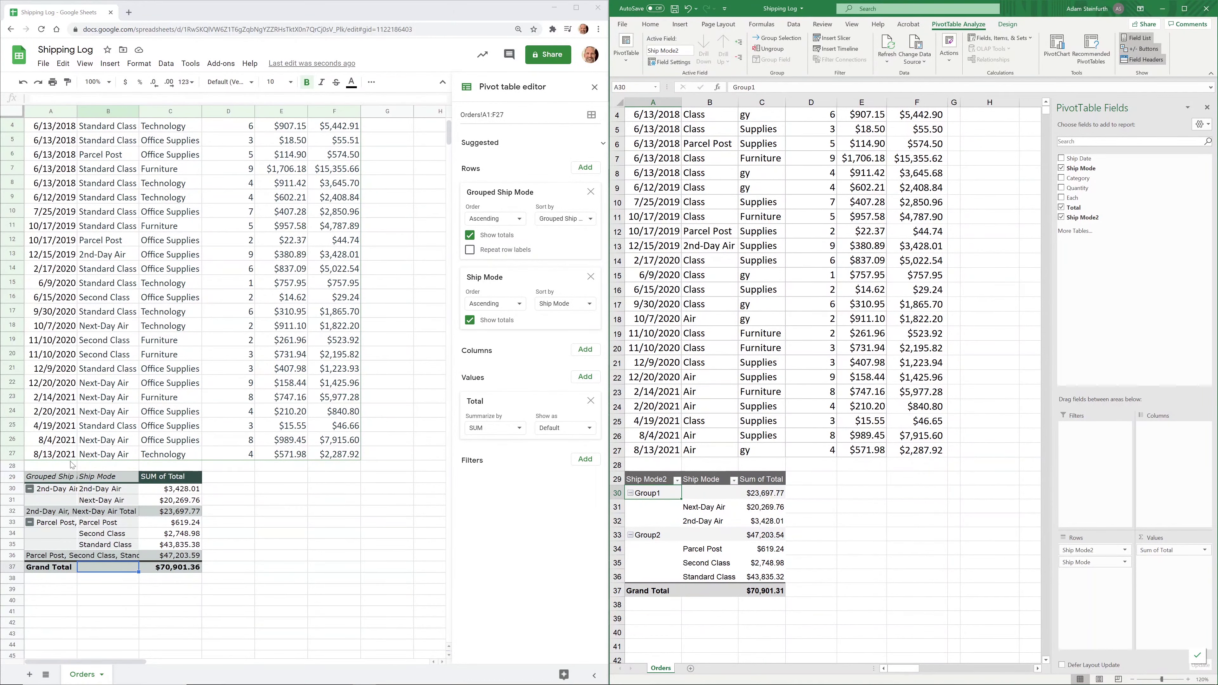
{"action": "left_click", "coordinate": [60, 490]}
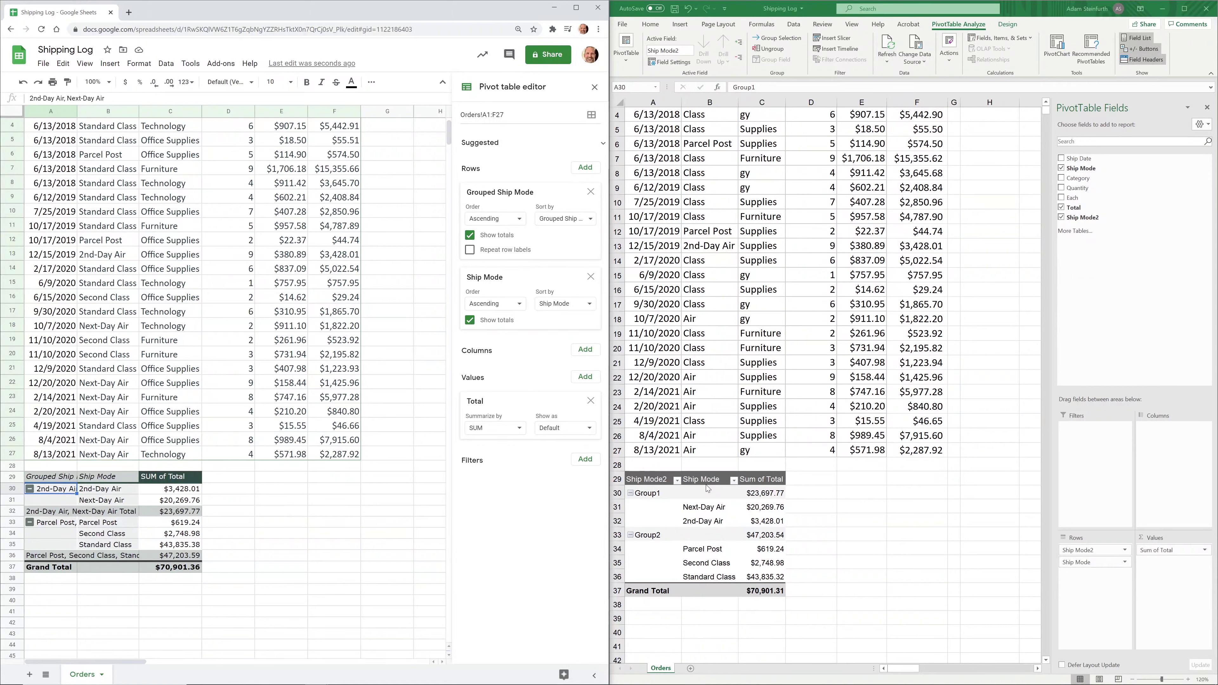
{"action": "left_click", "coordinate": [720, 512]}
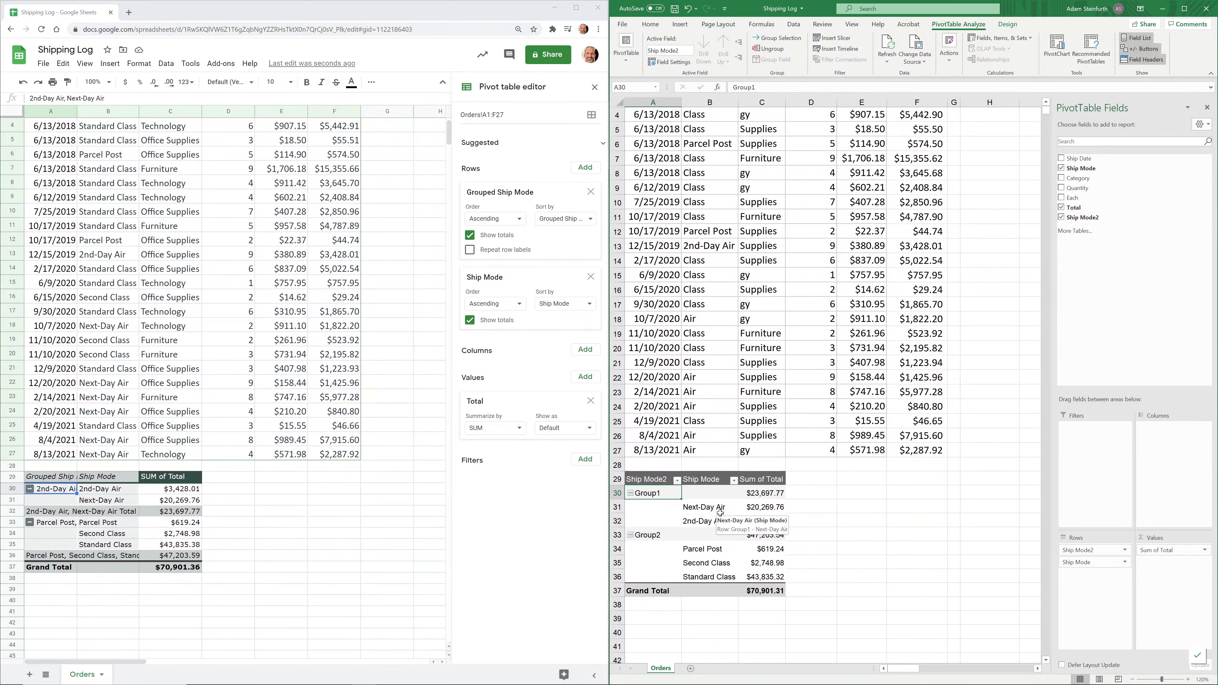
{"action": "left_click", "coordinate": [762, 517]}
{"action": "key", "text": "ctrl+z"}
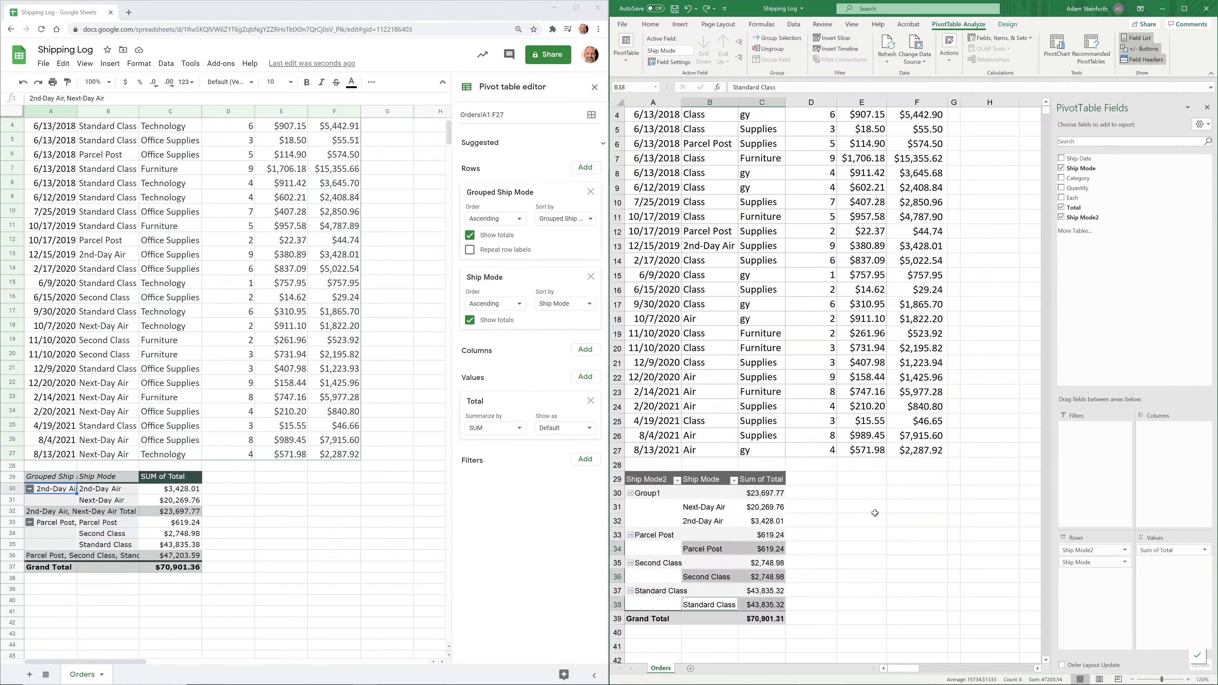
{"action": "key", "text": "ctrl+z"}
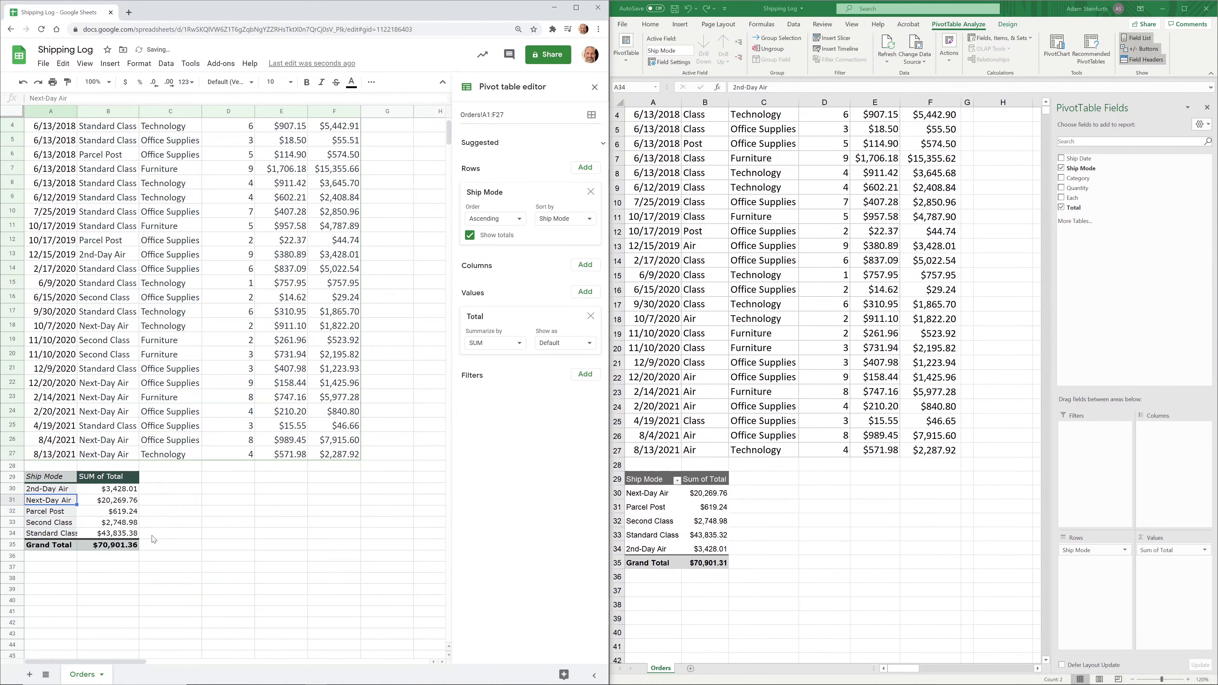
{"action": "left_click", "coordinate": [182, 512]}
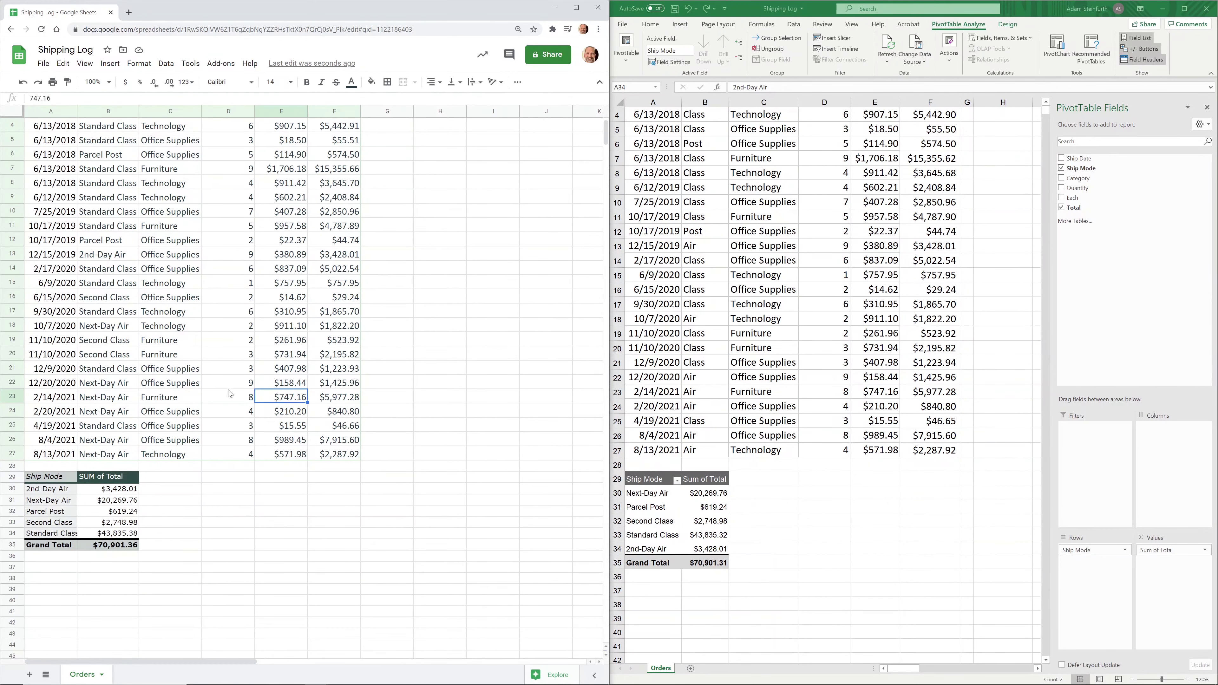
{"action": "left_click", "coordinate": [144, 389]}
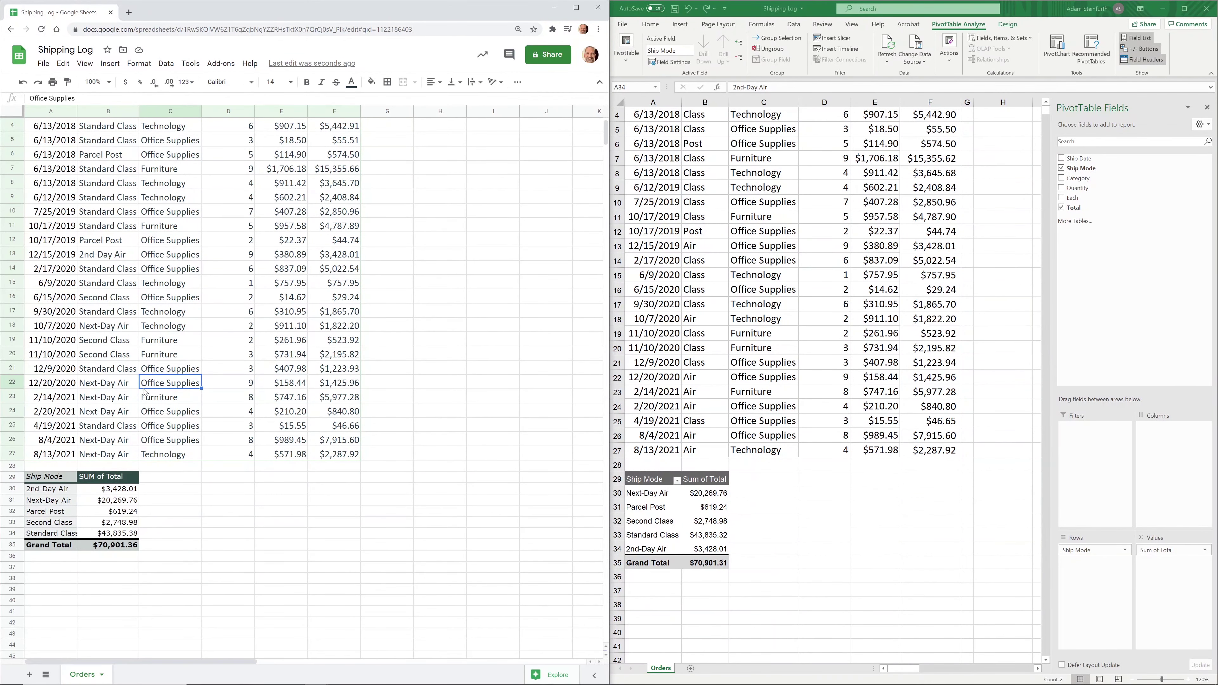
{"action": "left_click", "coordinate": [86, 511]}
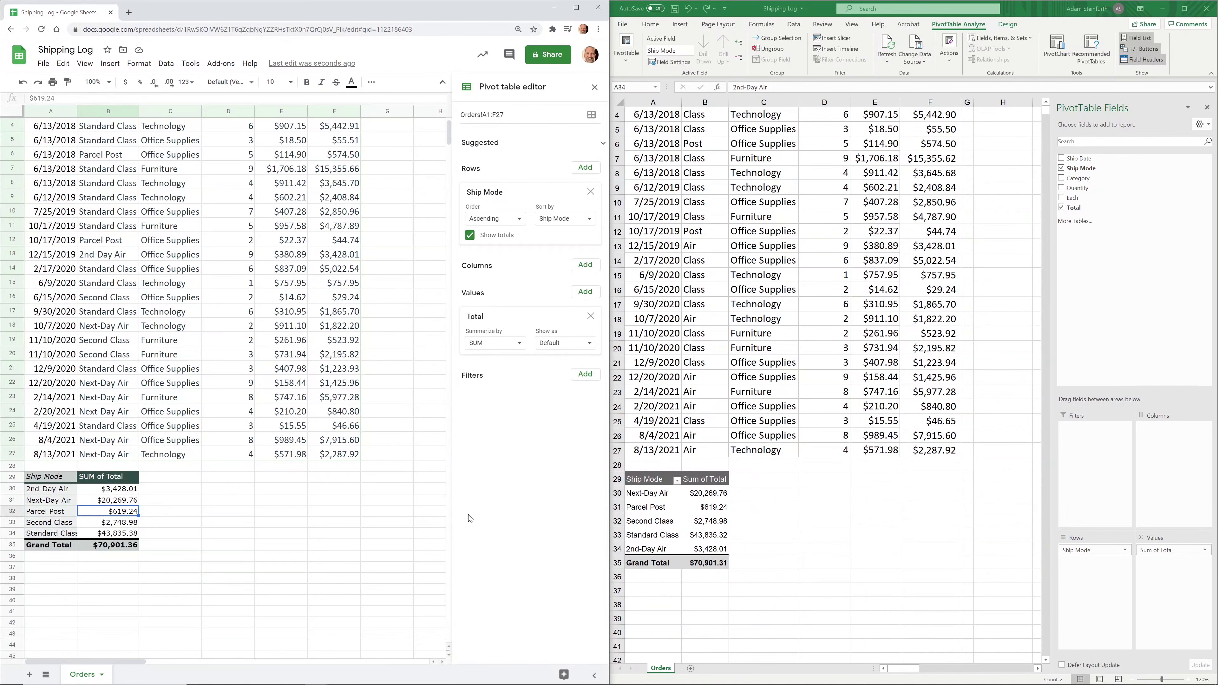
{"action": "left_click", "coordinate": [666, 523]}
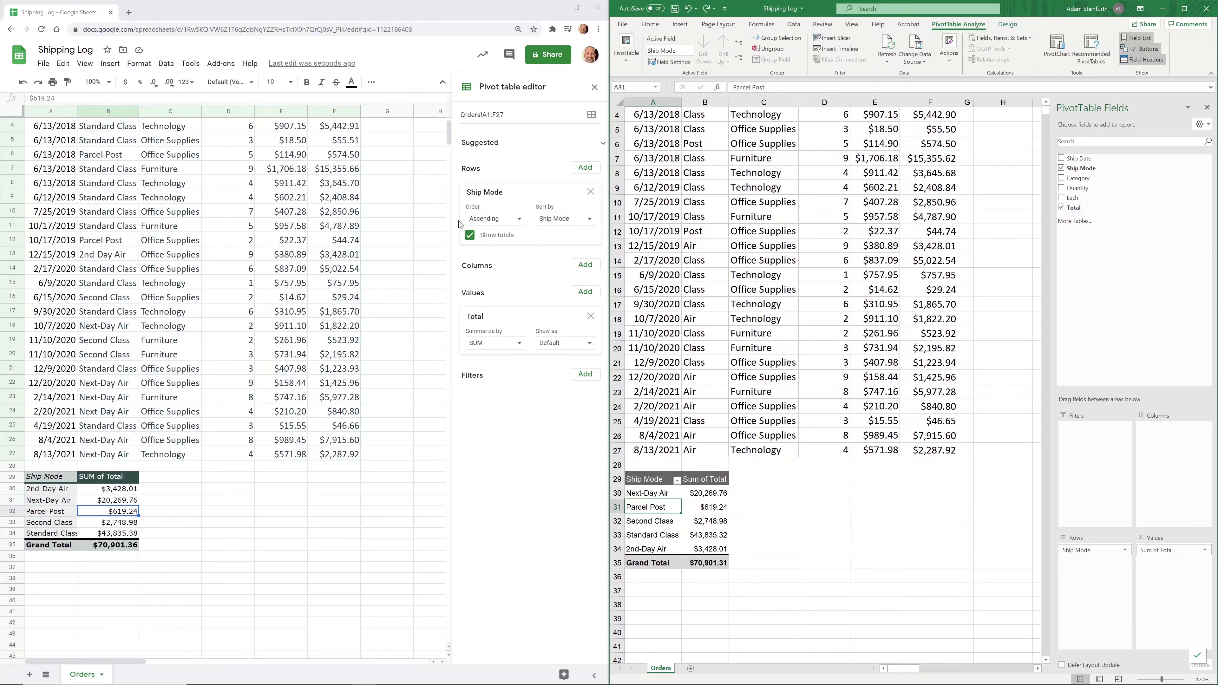
In Google Sheets, add Ship Date to the pivot table's rows and move Ship Mode from rows to columns
{"action": "left_click", "coordinate": [582, 172]}
{"action": "left_click", "coordinate": [577, 186]}
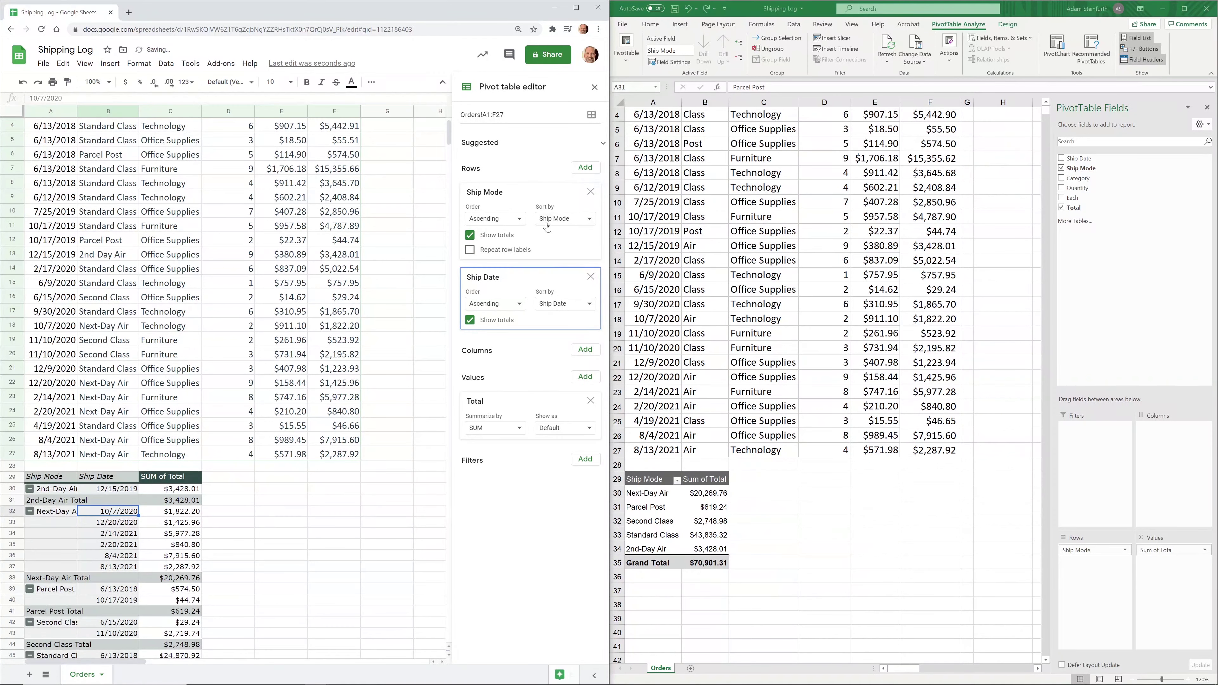
{"action": "left_click_drag", "start_coordinate": [507, 274], "coordinate": [506, 205]}
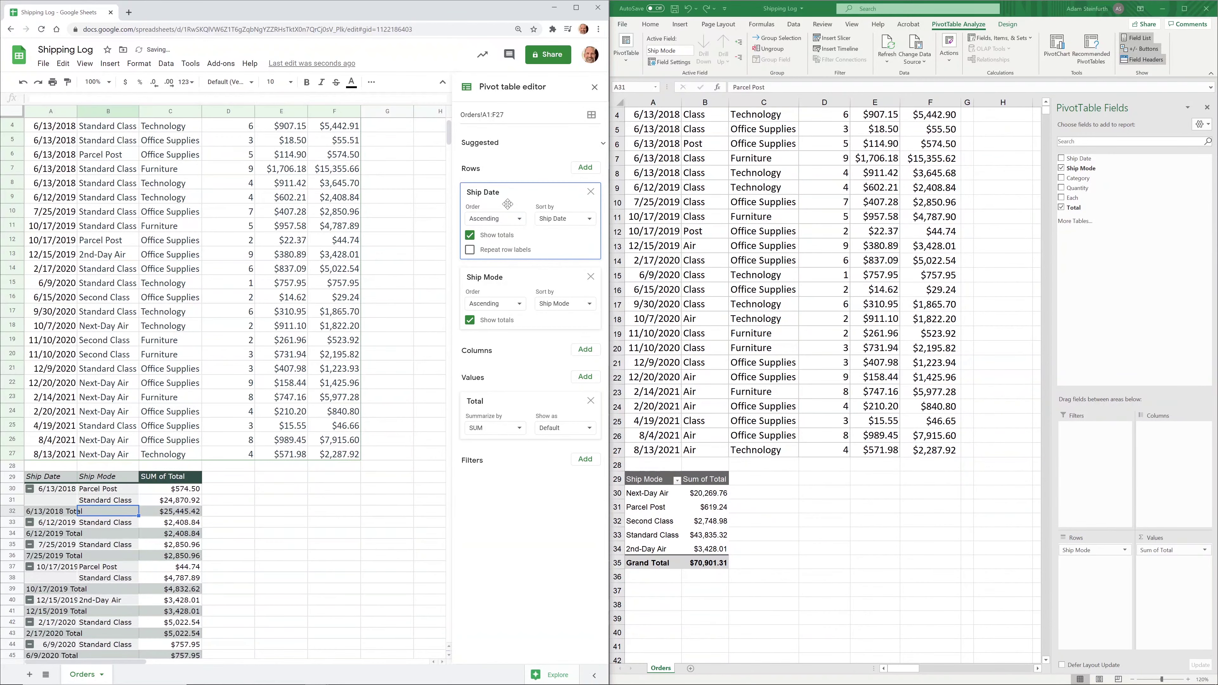
{"action": "scroll", "coordinate": [314, 417], "scroll_direction": "down", "scroll_amount": 7}
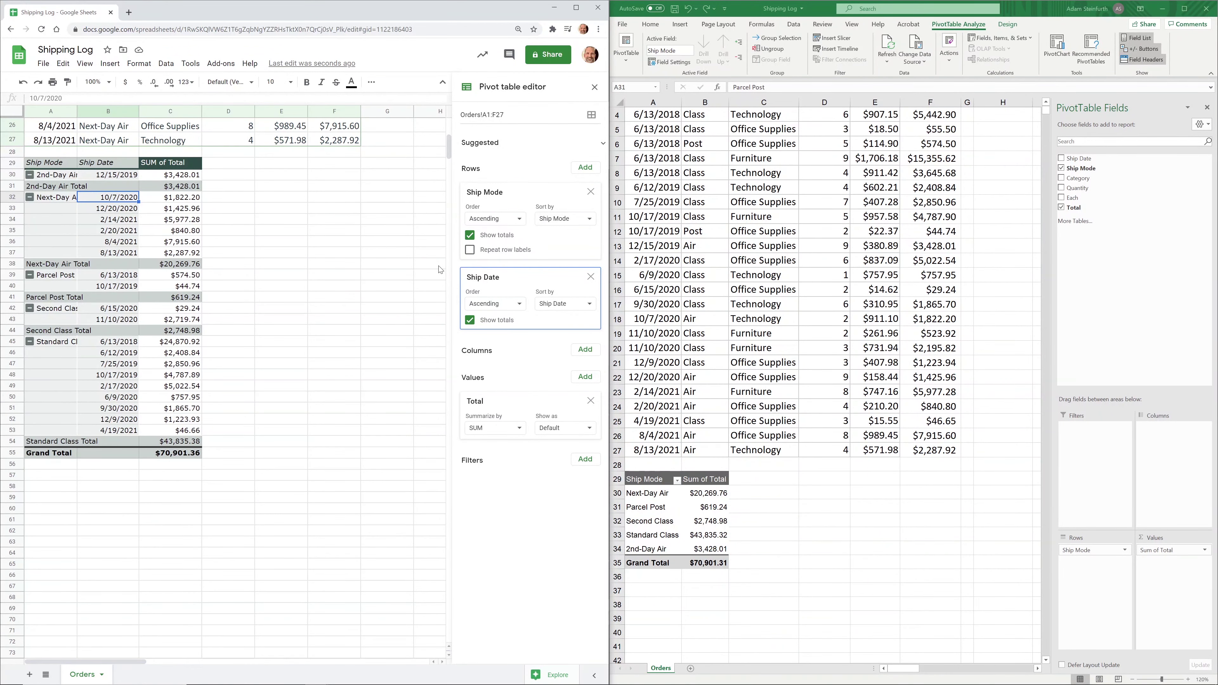
{"action": "left_click_drag", "start_coordinate": [480, 194], "coordinate": [491, 300]}
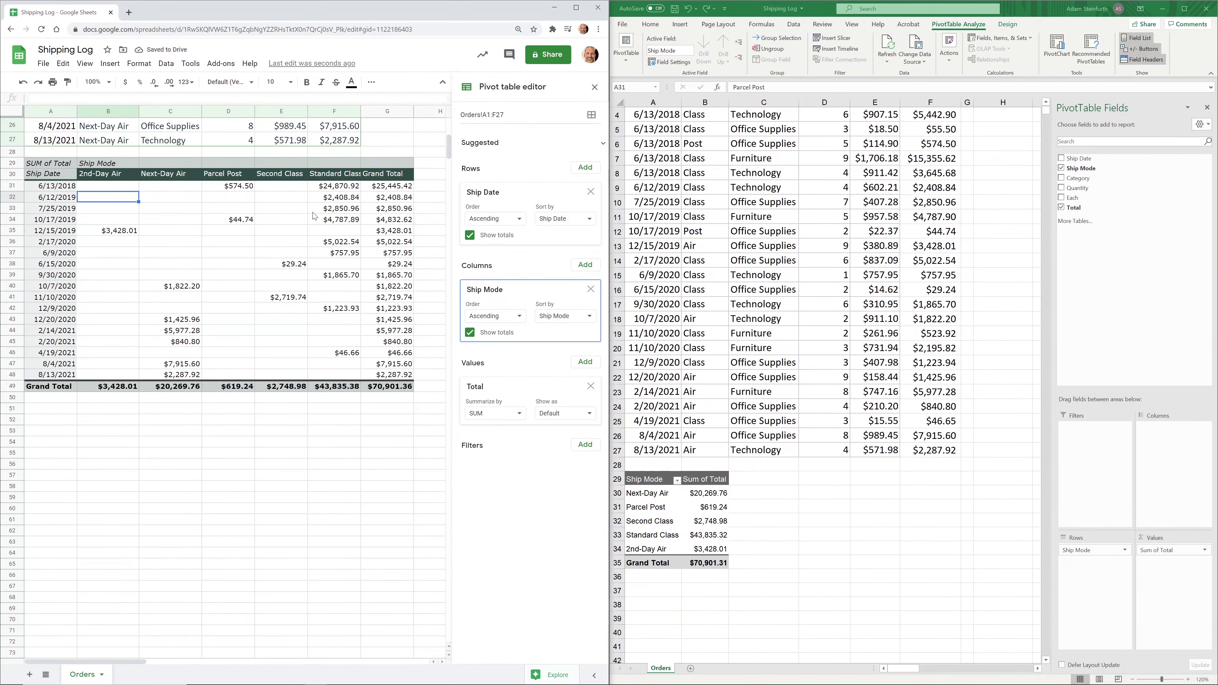
{"action": "scroll", "coordinate": [317, 216], "scroll_direction": "up", "scroll_amount": 1}
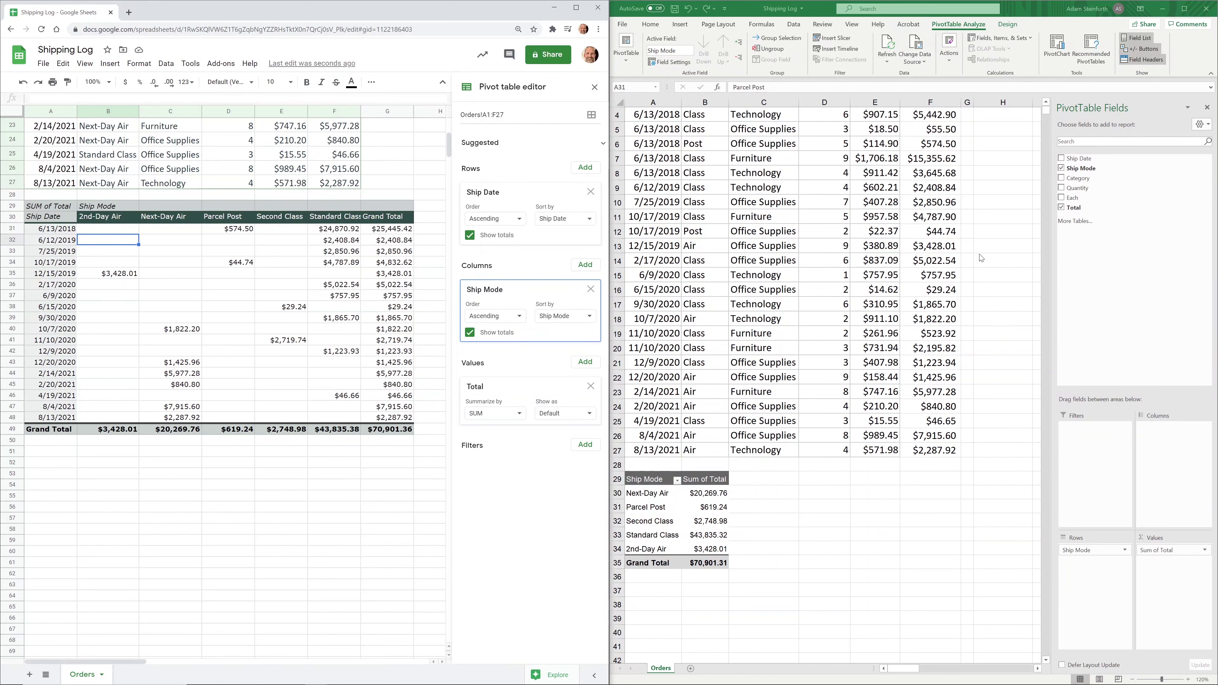
Switch to Excel, add Ship Date above Ship Mode in the PivotTable's rows, and check the year, quarter and month levels
{"action": "left_click_drag", "start_coordinate": [1078, 159], "coordinate": [1104, 540]}
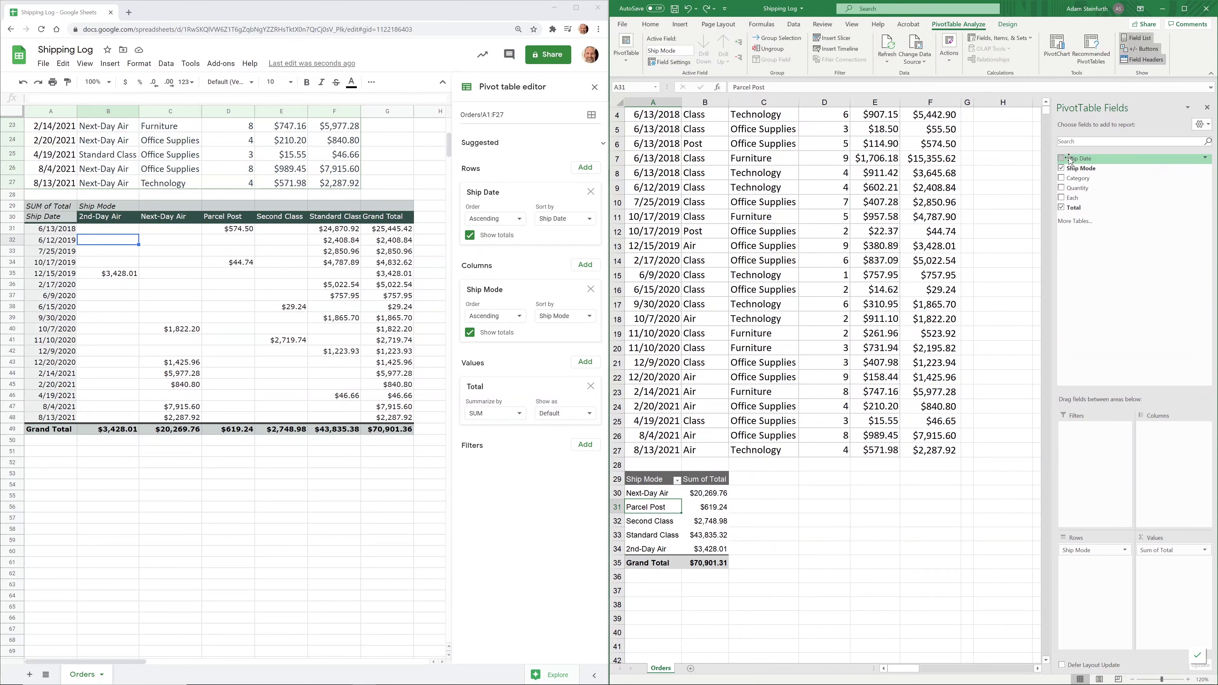
{"action": "left_click_drag", "start_coordinate": [1076, 159], "coordinate": [1080, 551]}
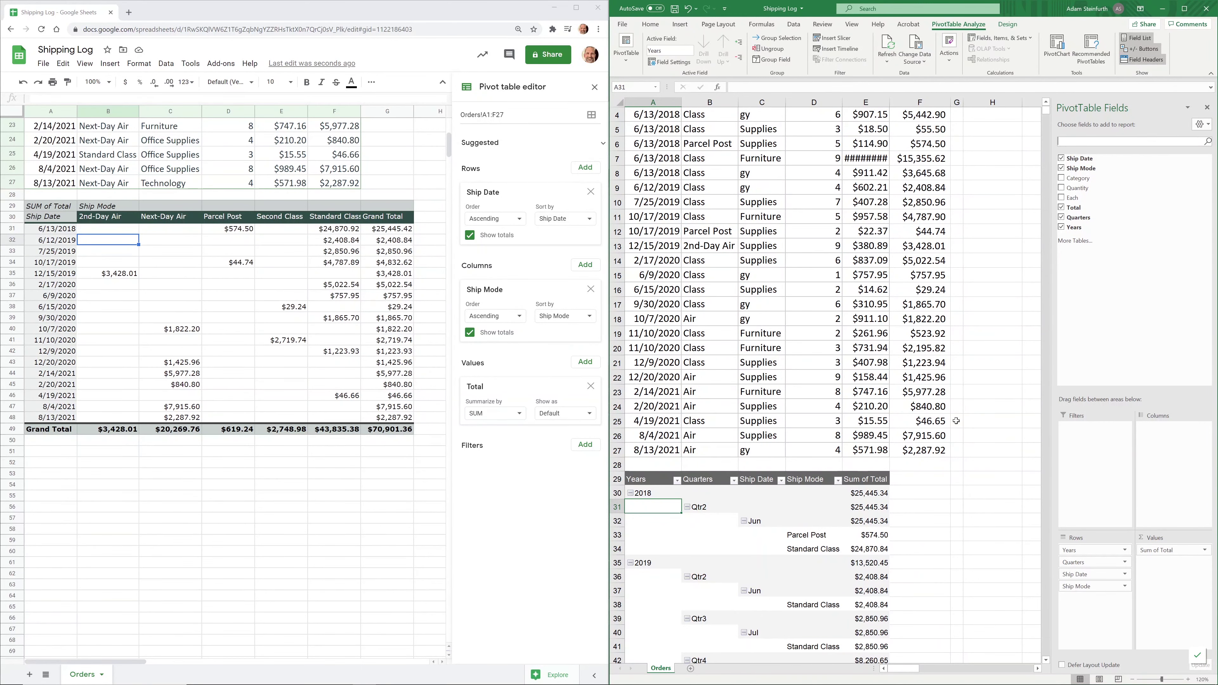
{"action": "scroll", "coordinate": [960, 403], "scroll_direction": "down", "scroll_amount": 3}
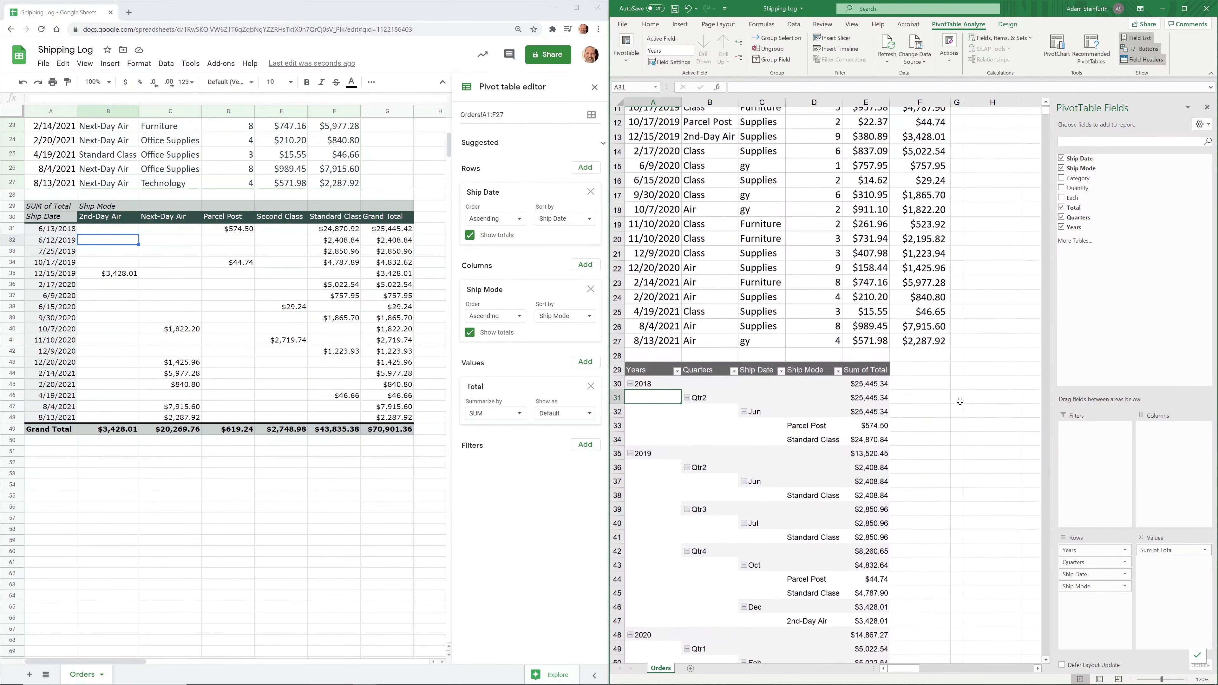
{"action": "scroll", "coordinate": [960, 402], "scroll_direction": "down", "scroll_amount": 5}
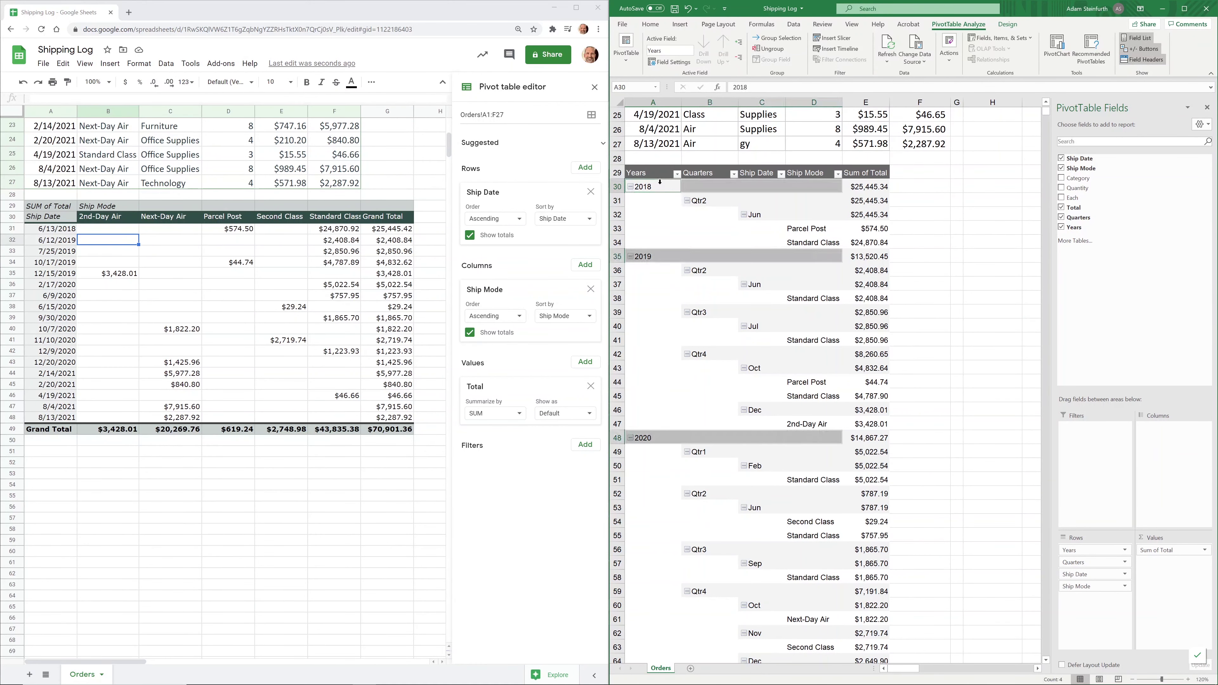
{"action": "left_click", "coordinate": [717, 203]}
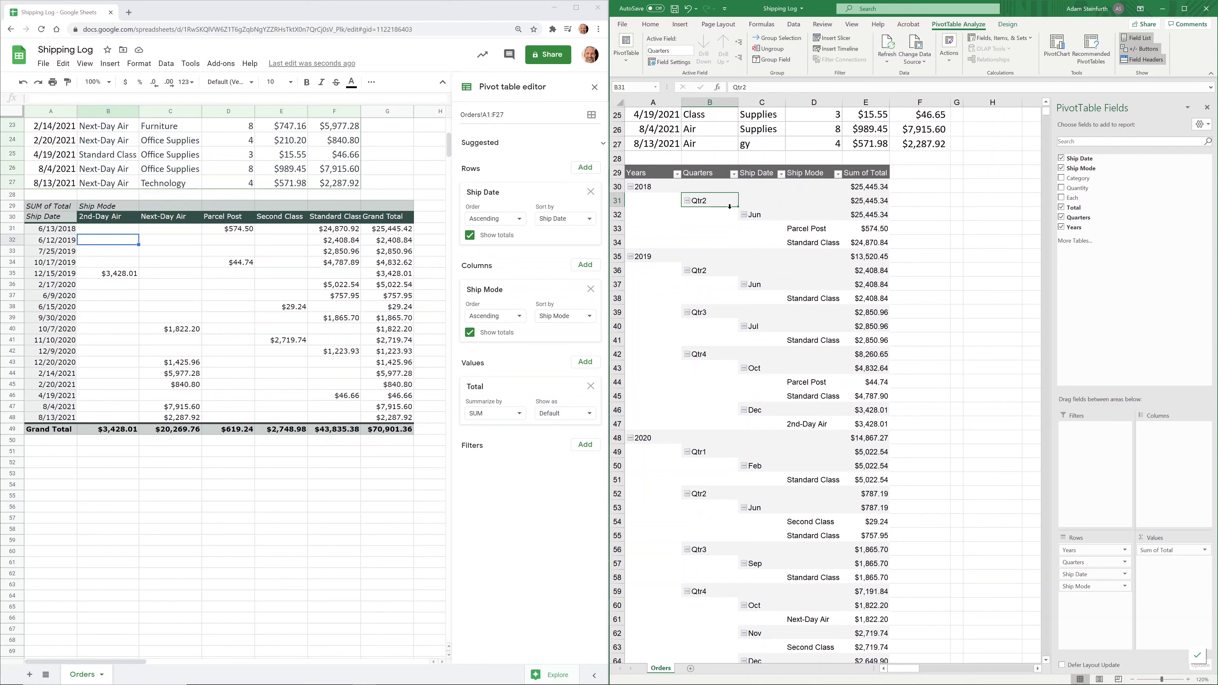
{"action": "left_click", "coordinate": [766, 219]}
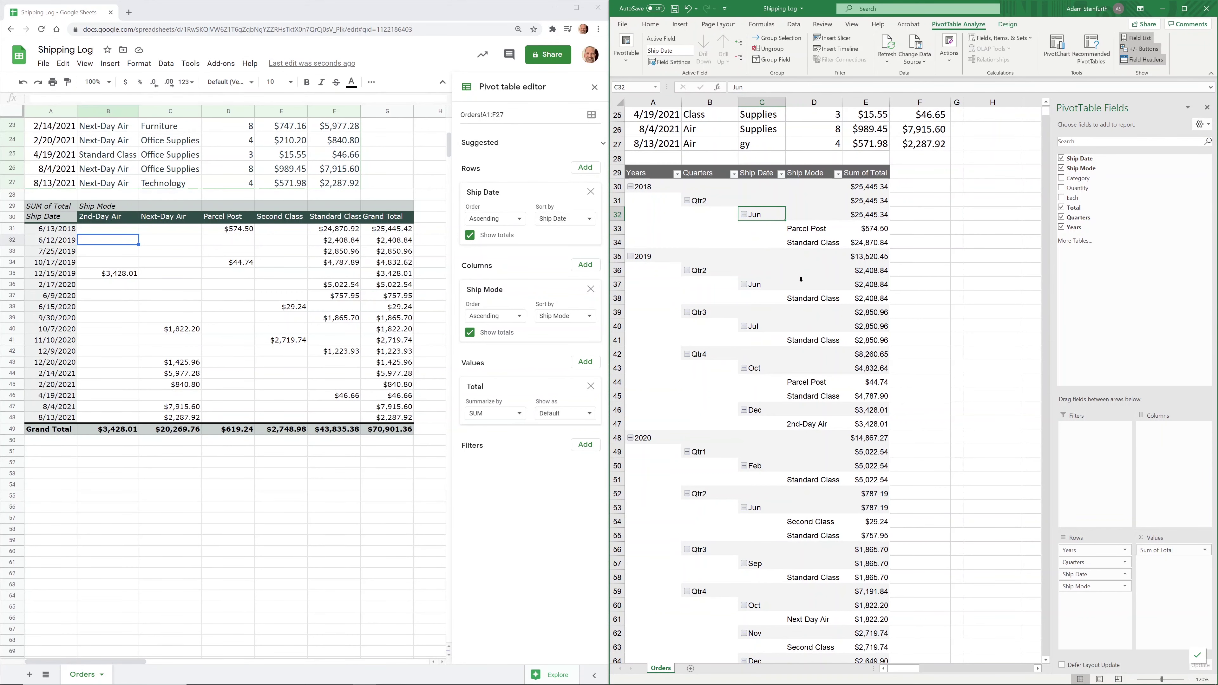
{"action": "scroll", "coordinate": [801, 279], "scroll_direction": "down", "scroll_amount": 1}
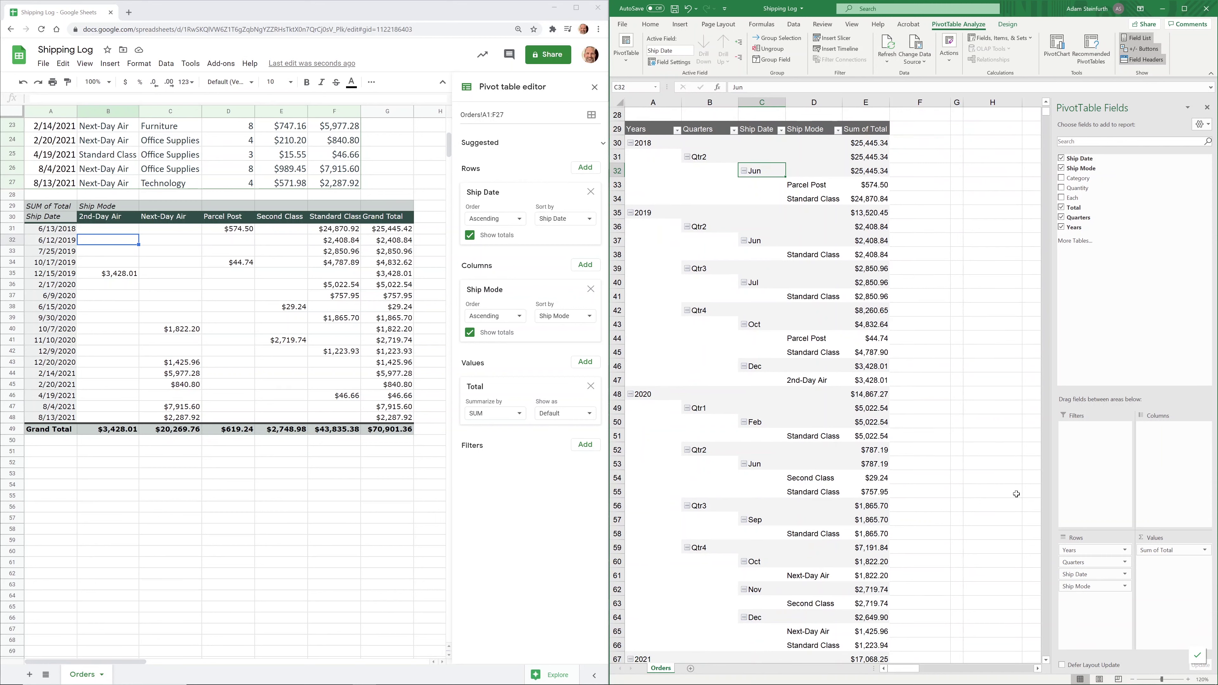
Remove Quarters and Ship Date from the PivotTable's rows, and check the ship modes listed under each year
{"action": "left_click_drag", "start_coordinate": [1073, 564], "coordinate": [1075, 336]}
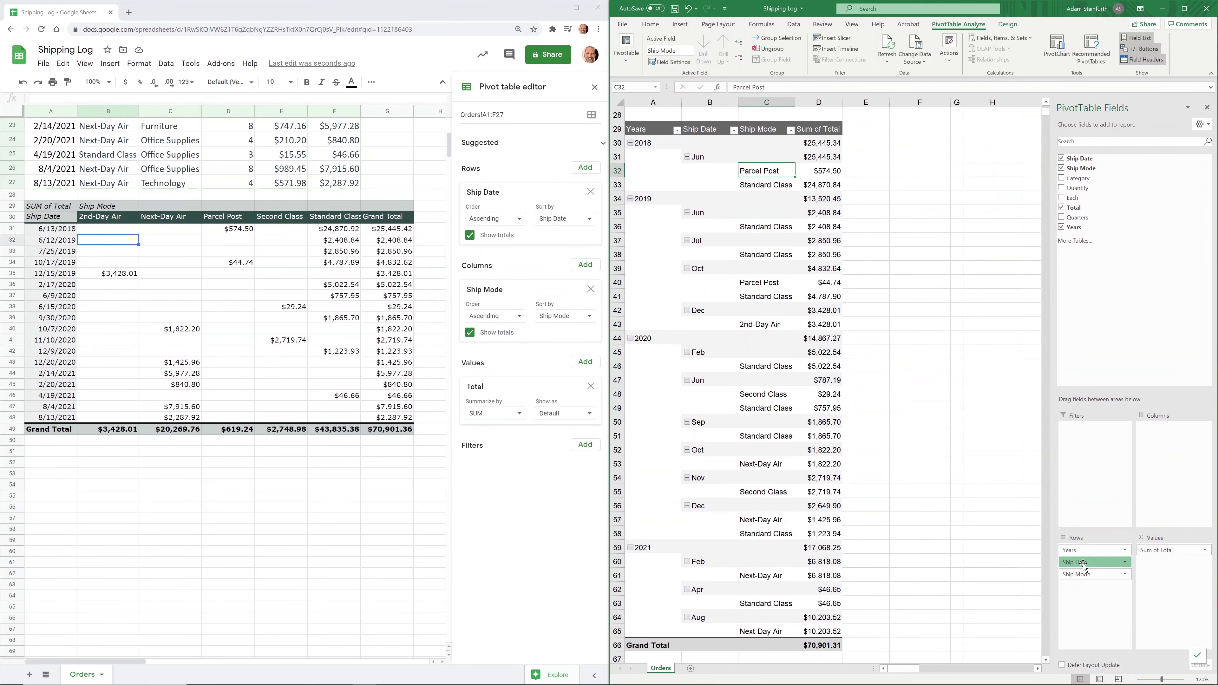
{"action": "left_click_drag", "start_coordinate": [1085, 567], "coordinate": [1082, 361]}
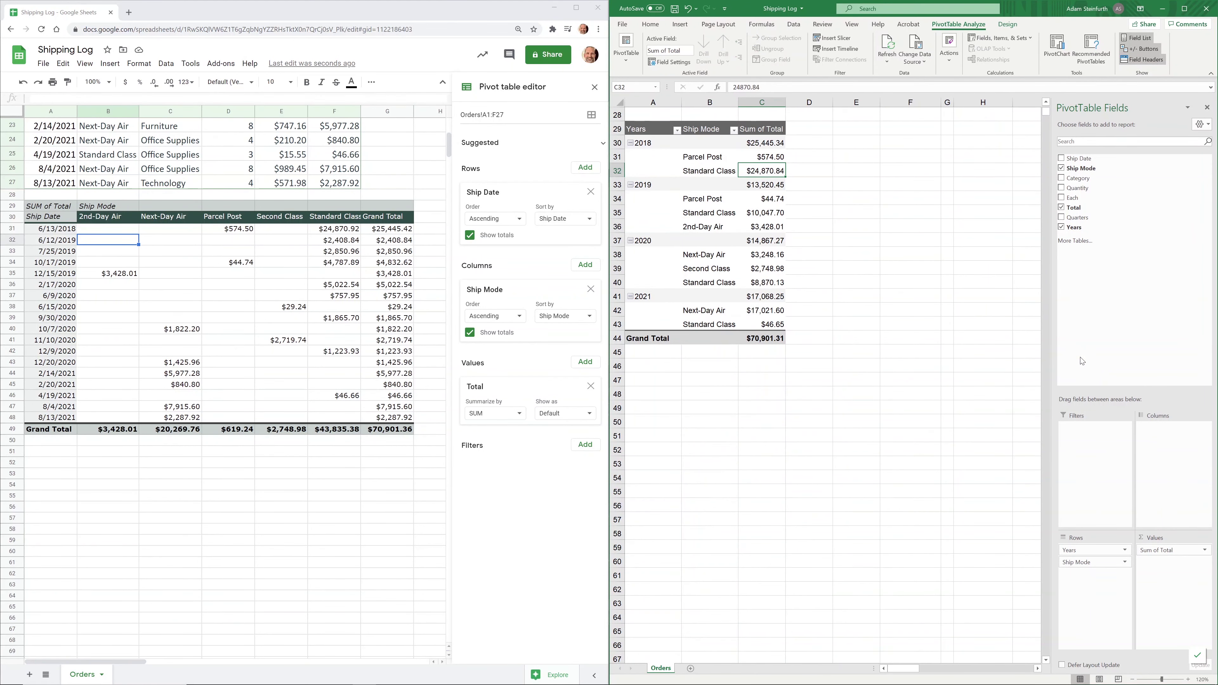
{"action": "left_click", "coordinate": [656, 146]}
{"action": "left_click", "coordinate": [684, 171]}
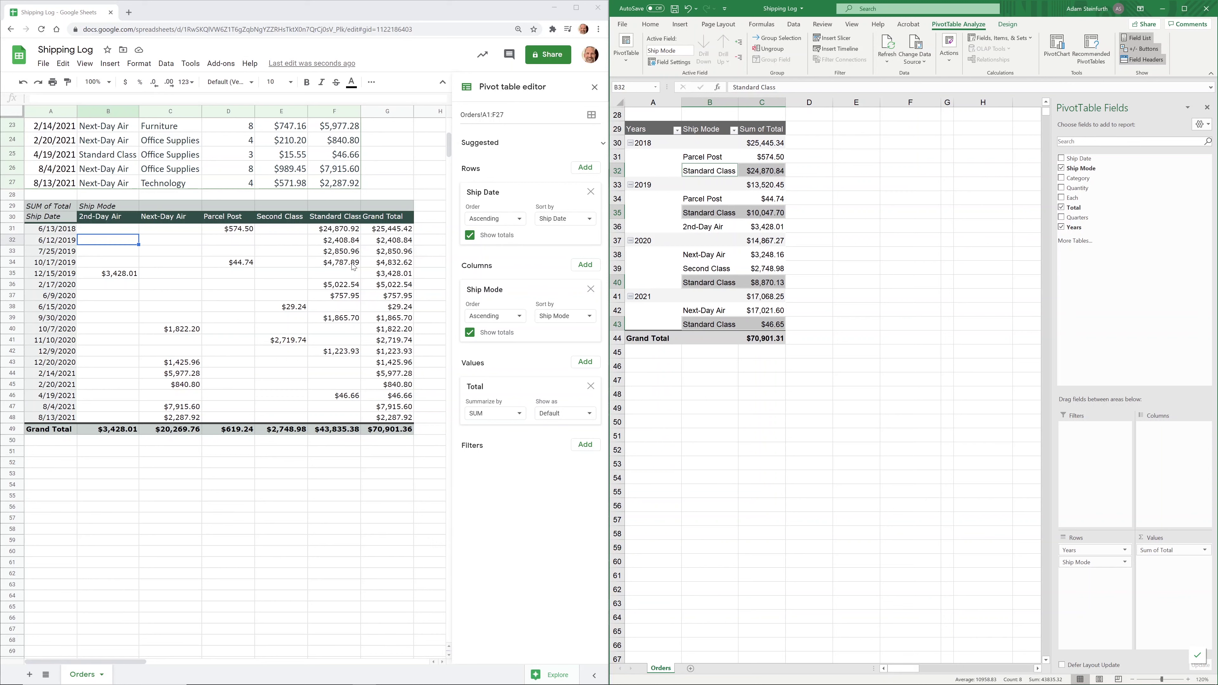
In Google Sheets, group the pivot table's ship dates by Year
{"action": "right_click", "coordinate": [68, 266]}
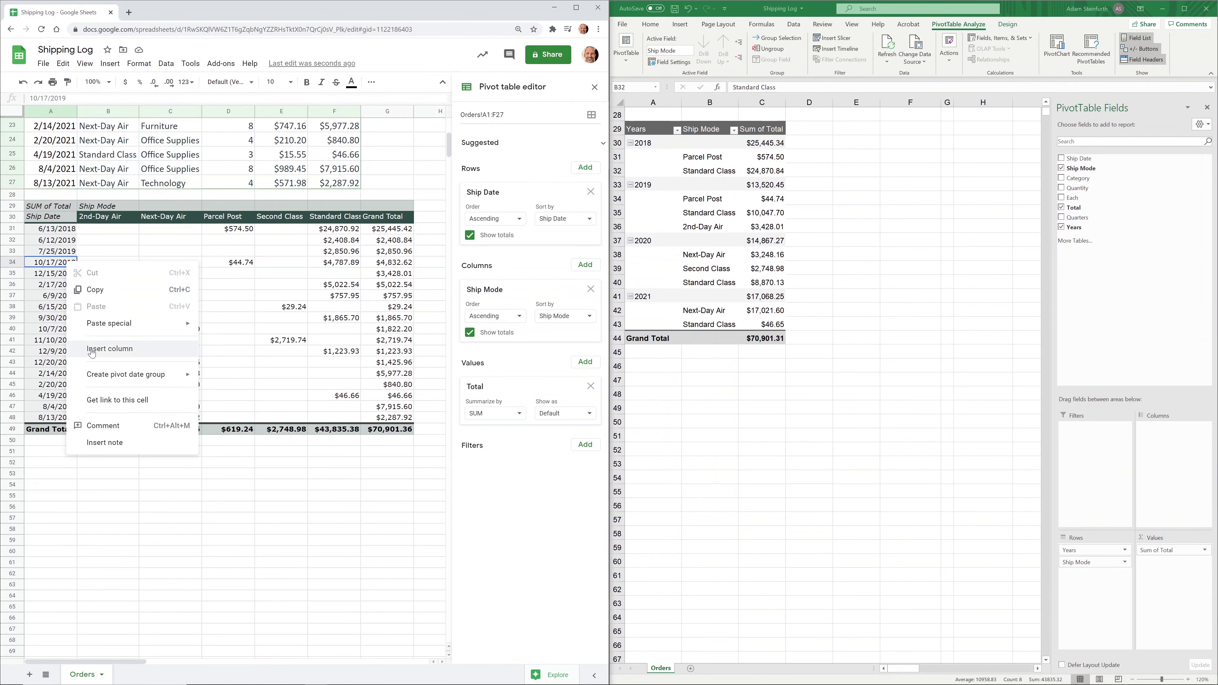
{"action": "mouse_move", "coordinate": [103, 377]}
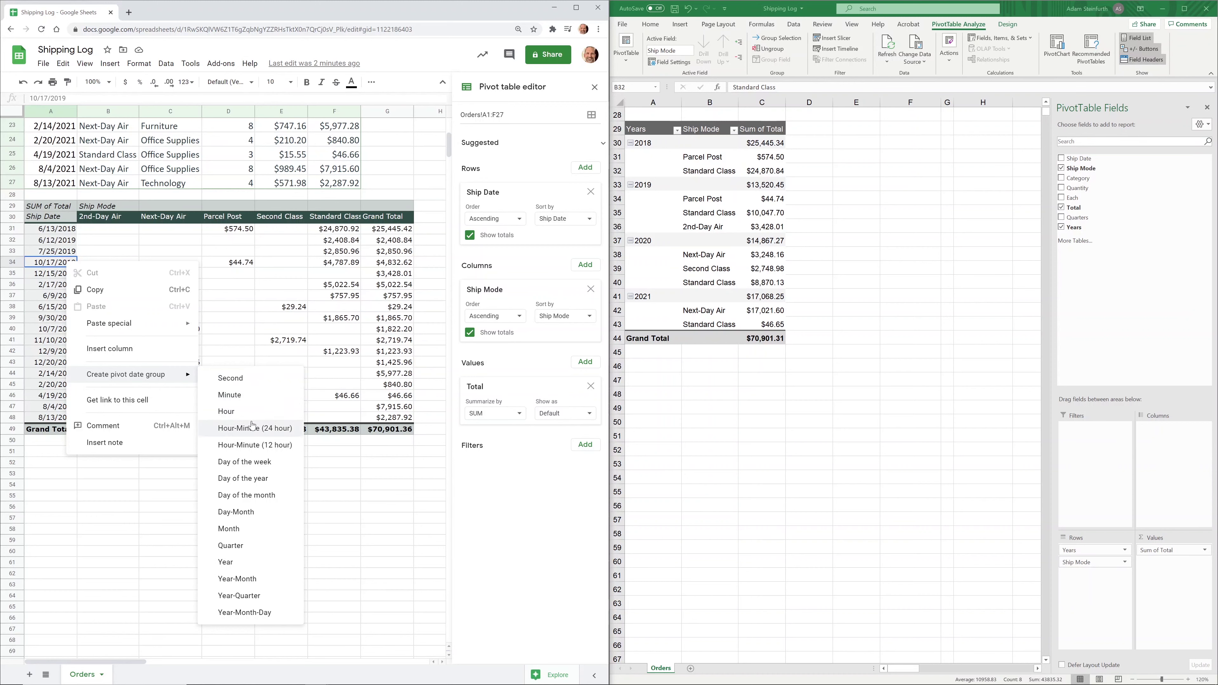
{"action": "left_click", "coordinate": [251, 562]}
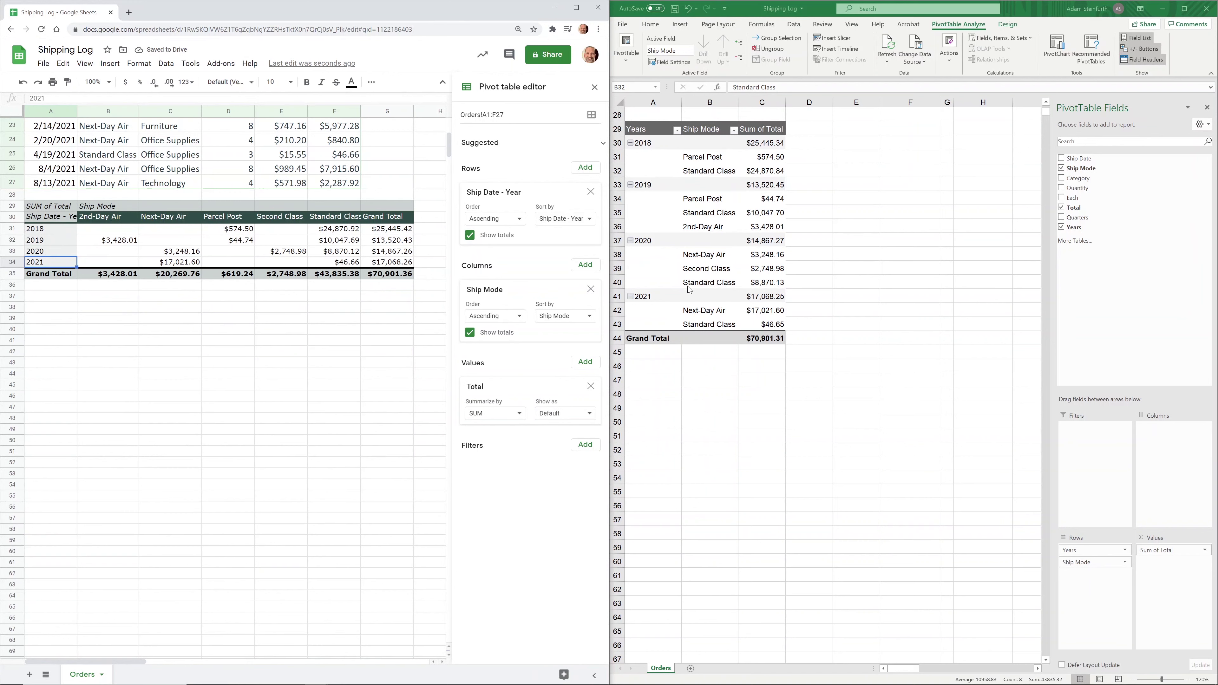
Switch to Excel and move Ship Mode from the PivotTable's rows to its columns
{"action": "left_click", "coordinate": [802, 287]}
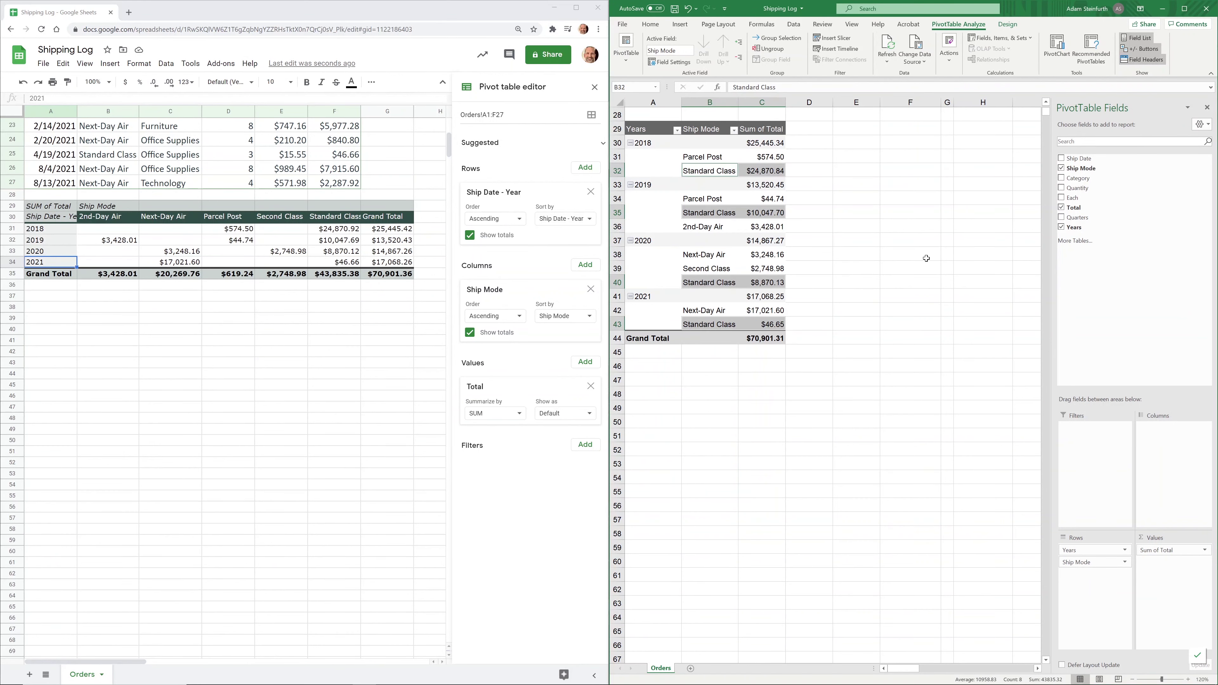
{"action": "left_click_drag", "start_coordinate": [1099, 562], "coordinate": [1199, 468]}
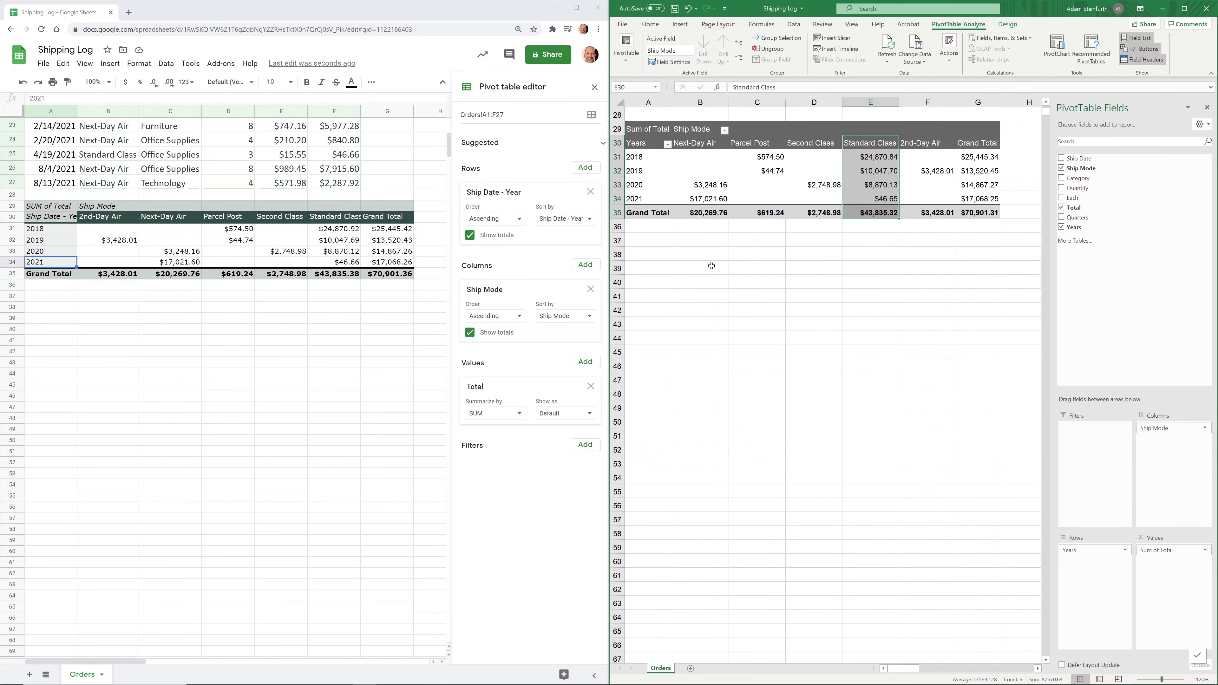
{"action": "scroll", "coordinate": [712, 265], "scroll_direction": "up", "scroll_amount": 4}
{"action": "scroll", "coordinate": [383, 283], "scroll_direction": "up", "scroll_amount": 3}
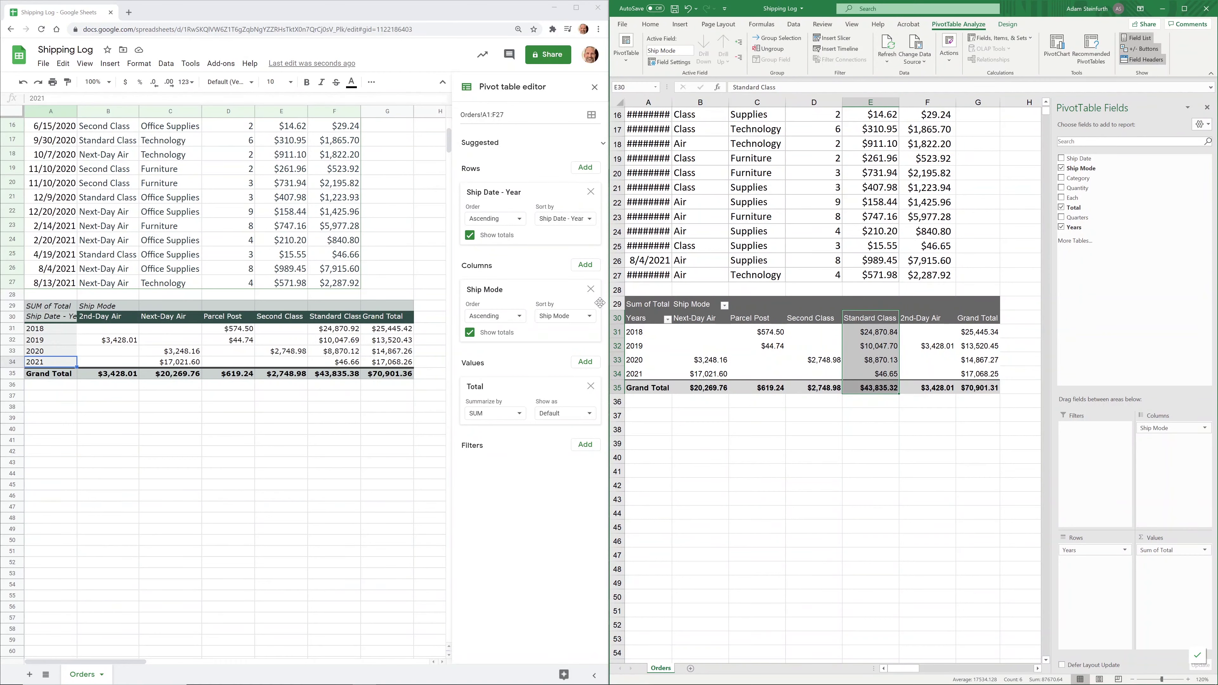
{"action": "left_click", "coordinate": [783, 412]}
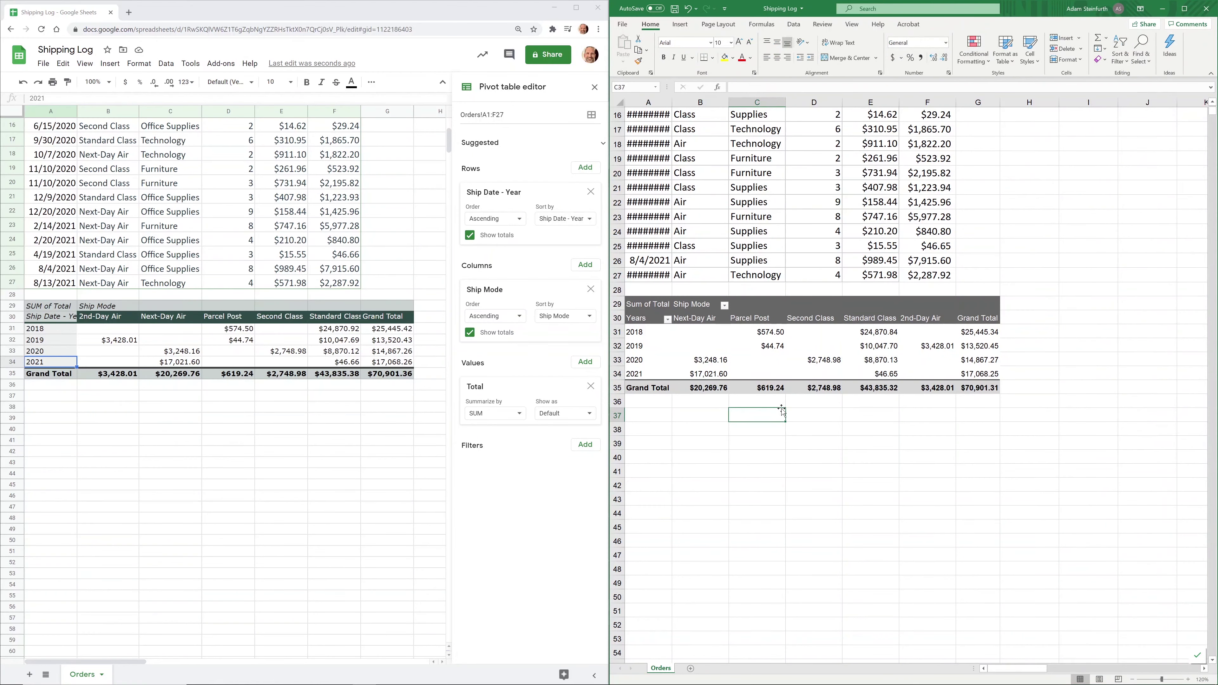
{"action": "left_click", "coordinate": [652, 344]}
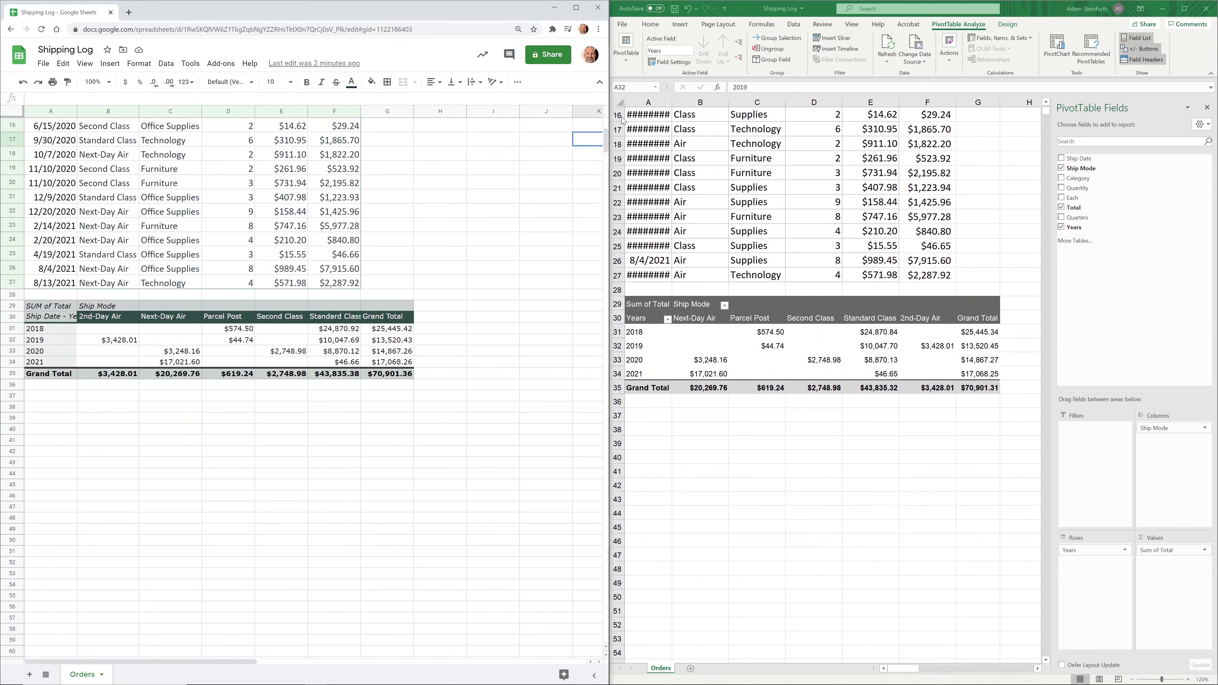
Autofit column A to show the full dates, and move the entire PivotTable down to start at cell A34
{"action": "double_click", "coordinate": [672, 100]}
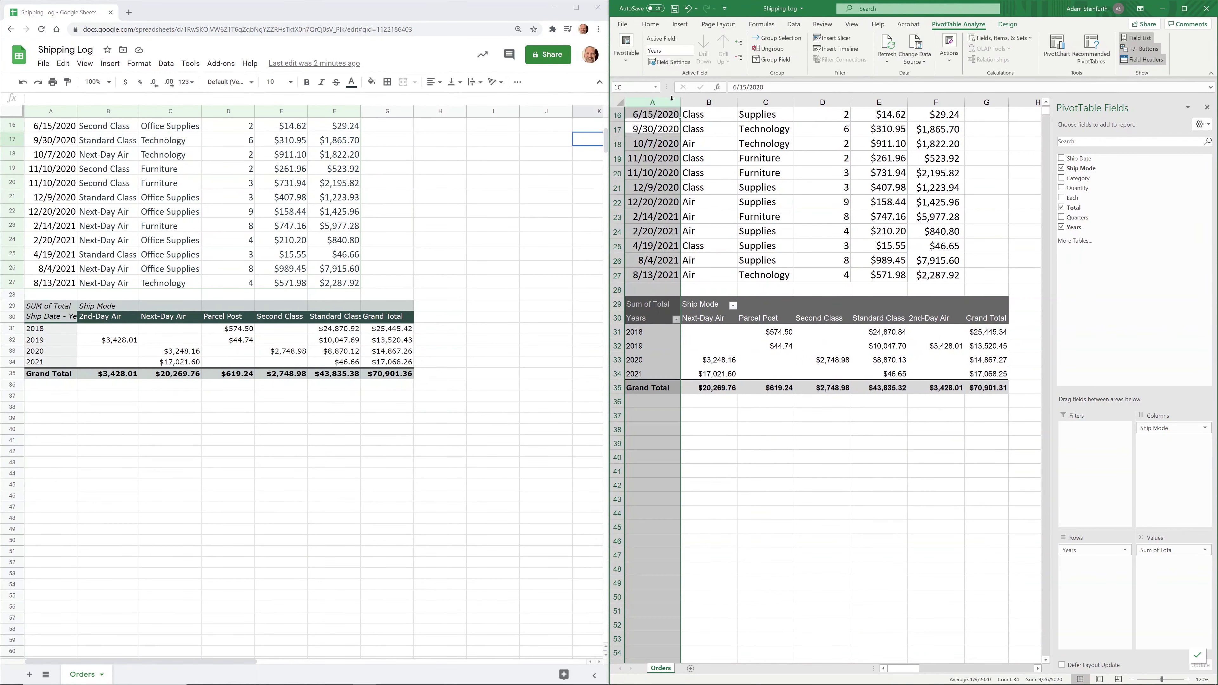
{"action": "left_click", "coordinate": [689, 287]}
{"action": "left_click", "coordinate": [723, 356]}
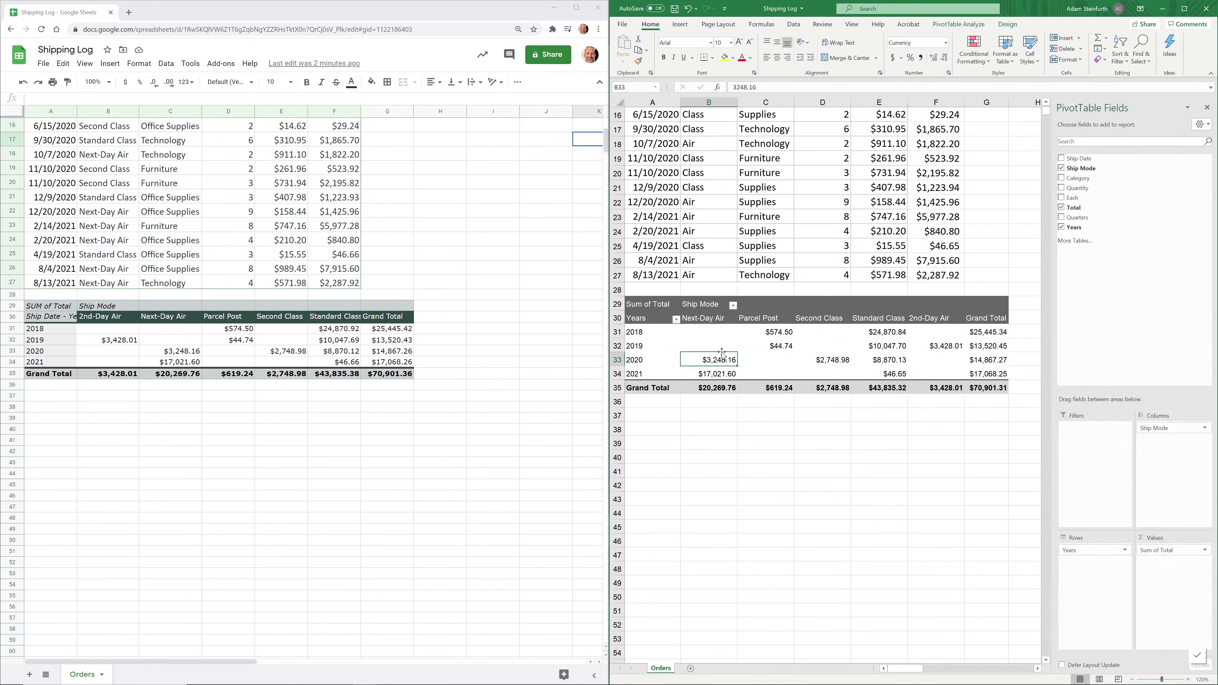
{"action": "left_click", "coordinate": [664, 298]}
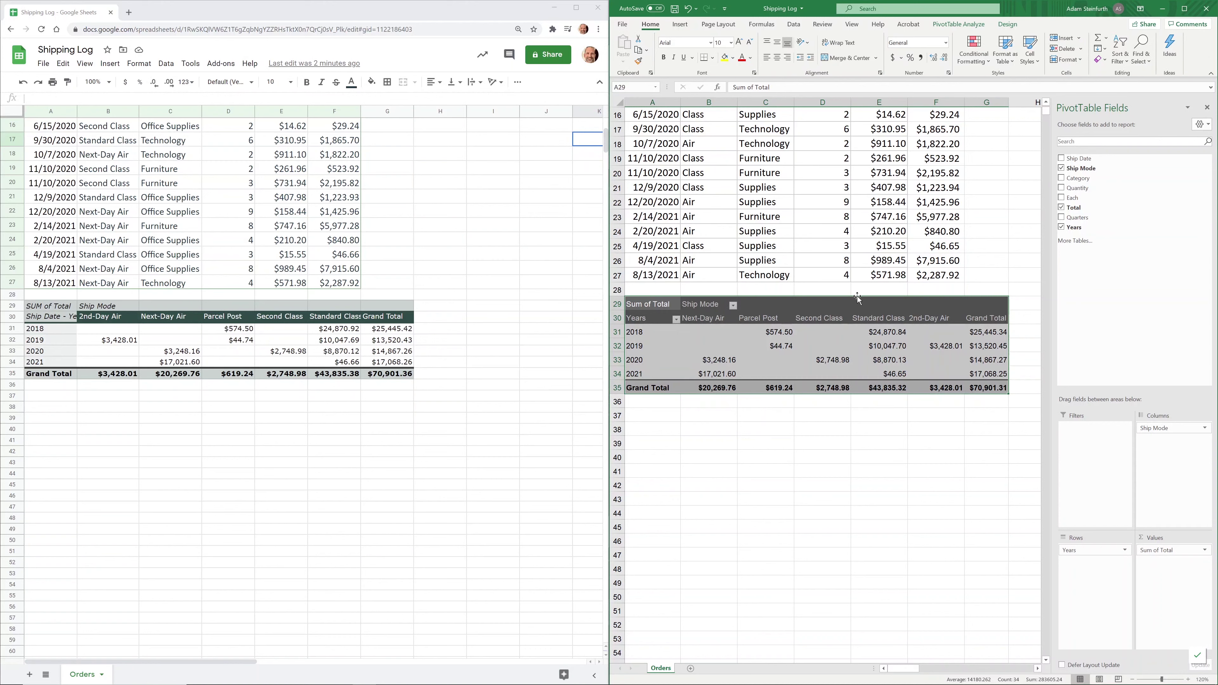
{"action": "left_click_drag", "start_coordinate": [860, 309], "coordinate": [860, 379]}
Switch to Google Sheets and move the whole pivot table down to start at cell A33
{"action": "left_click", "coordinate": [235, 303]}
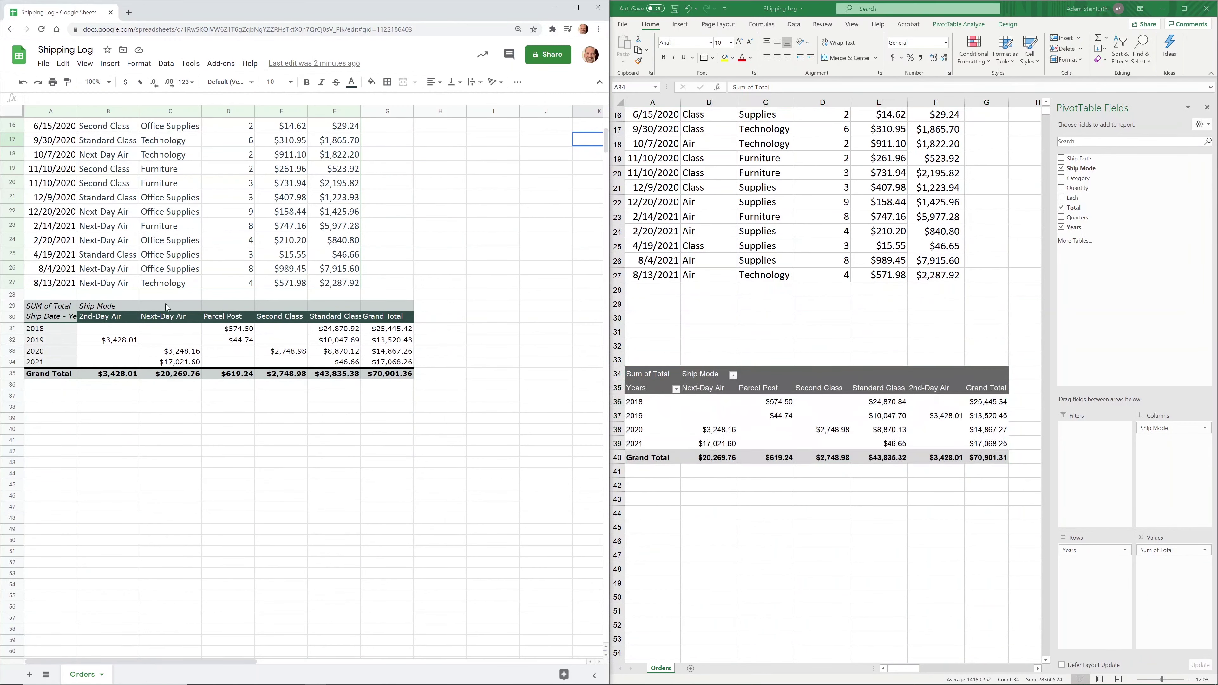
{"action": "left_click_drag", "start_coordinate": [67, 306], "coordinate": [382, 376]}
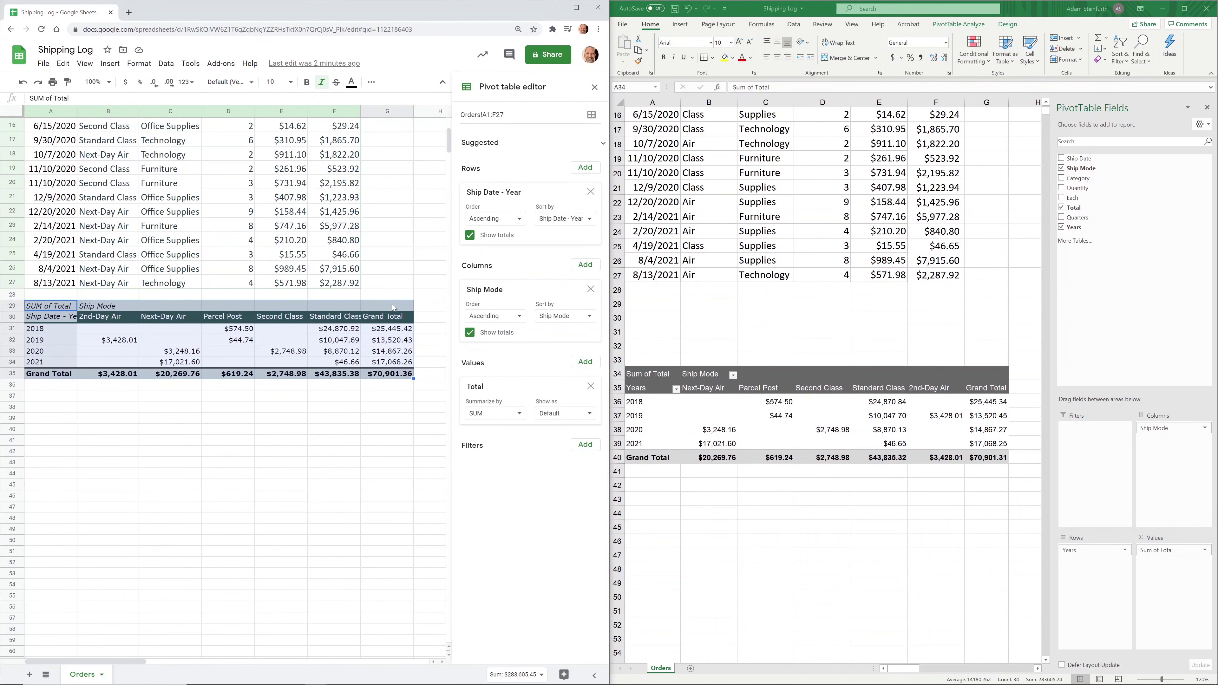
{"action": "left_click_drag", "start_coordinate": [391, 303], "coordinate": [391, 352]}
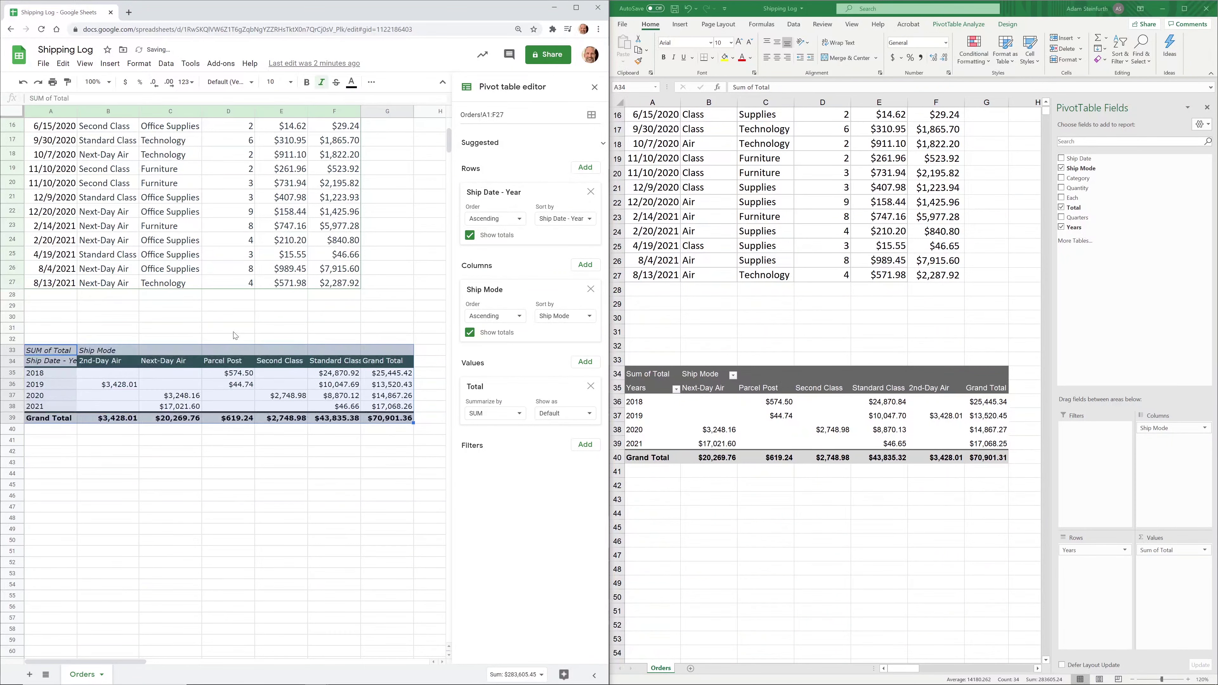
{"action": "left_click", "coordinate": [200, 368]}
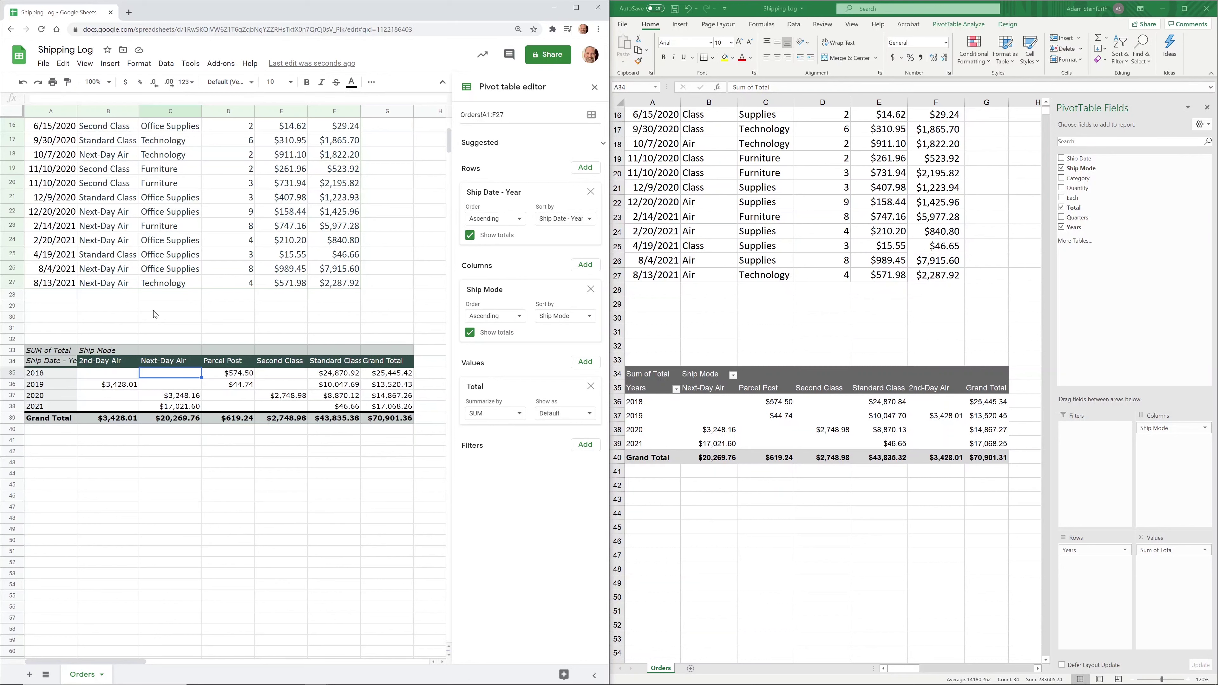
{"action": "left_click", "coordinate": [111, 318]}
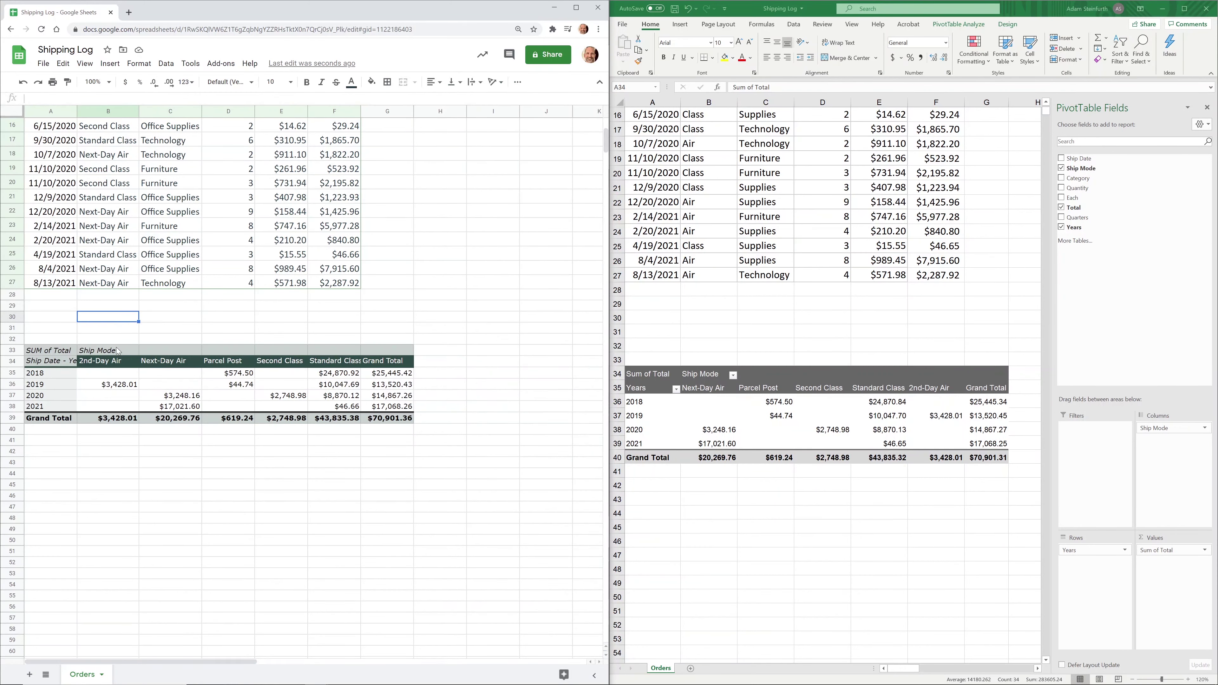
Add a slicer for the Ship Date column and place it in the blank rows above the pivot table
{"action": "left_click", "coordinate": [120, 364]}
{"action": "left_click", "coordinate": [166, 63]}
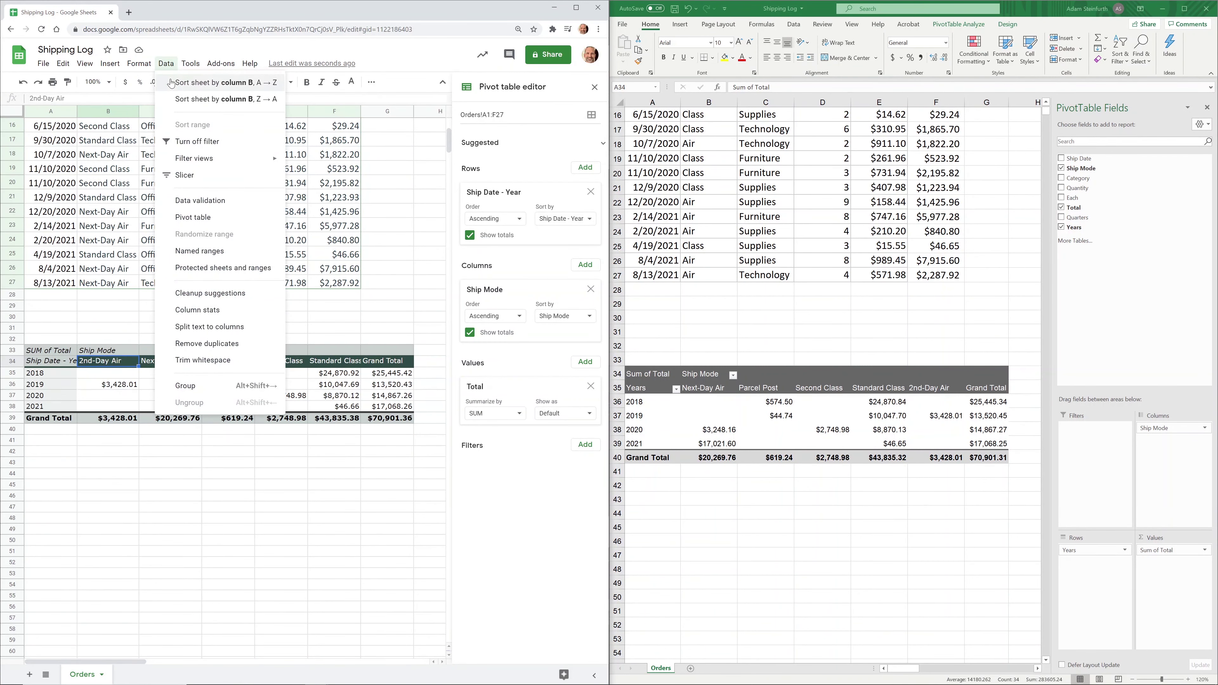
{"action": "left_click", "coordinate": [183, 175]}
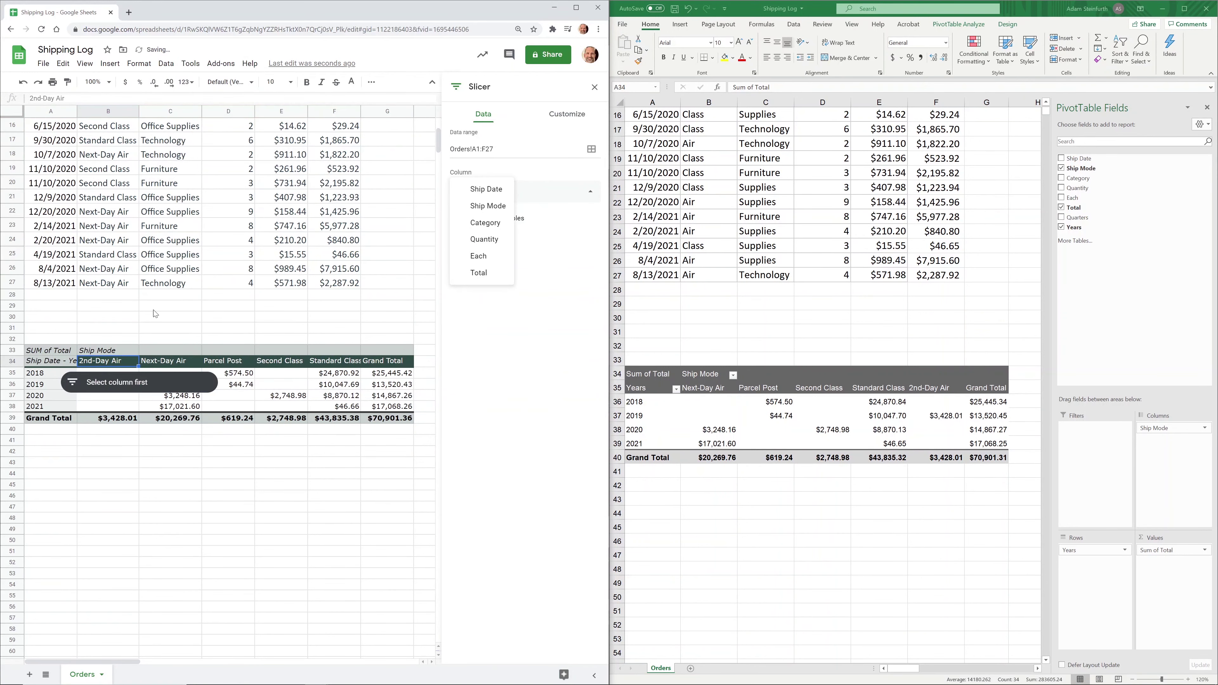
{"action": "left_click", "coordinate": [140, 384]}
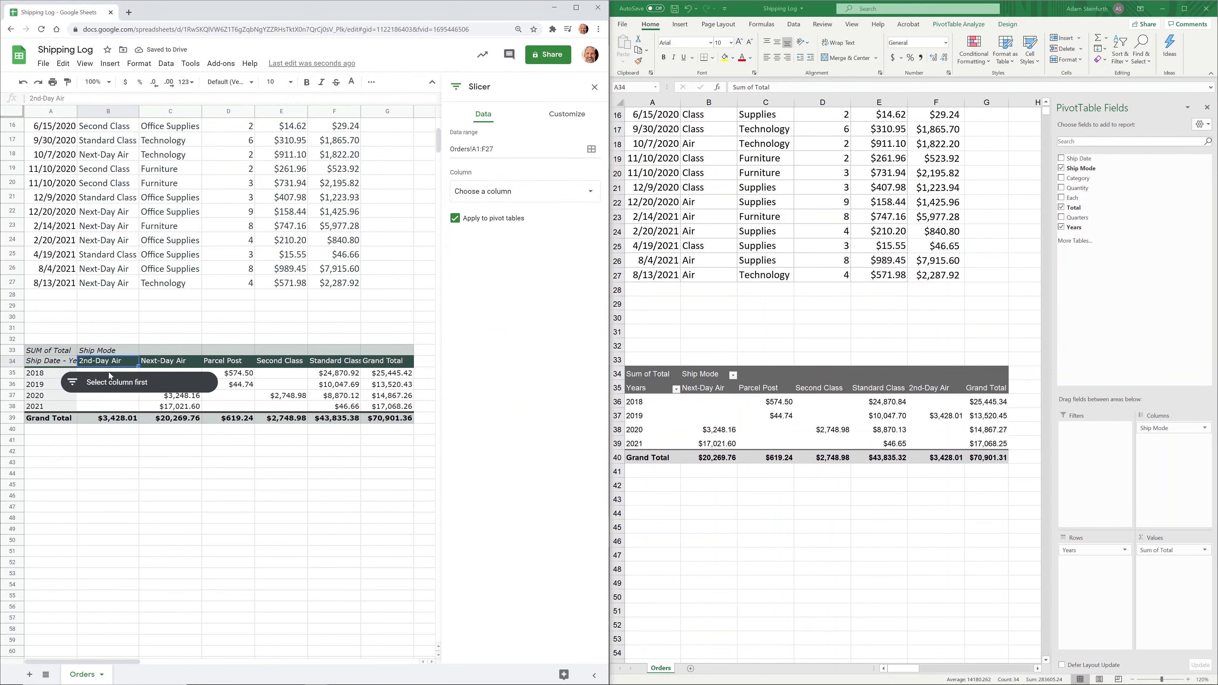
{"action": "left_click", "coordinate": [88, 383]}
{"action": "left_click_drag", "start_coordinate": [210, 383], "coordinate": [224, 316]}
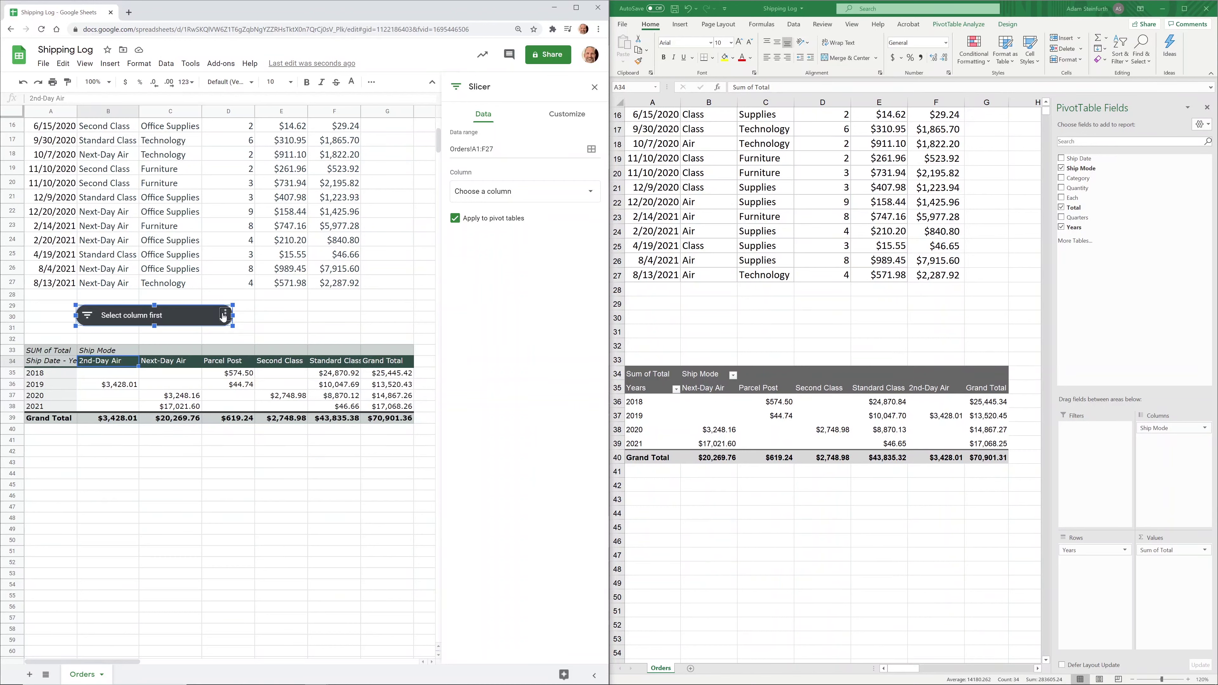
{"action": "left_click", "coordinate": [516, 192]}
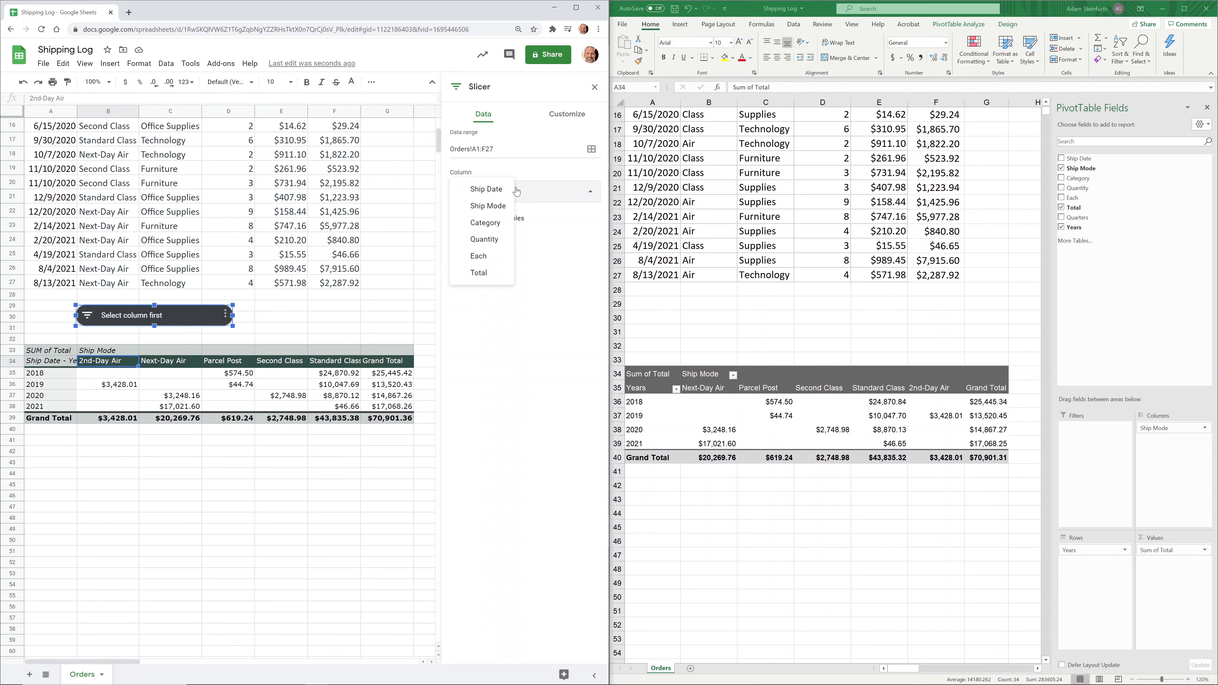
{"action": "left_click", "coordinate": [499, 190]}
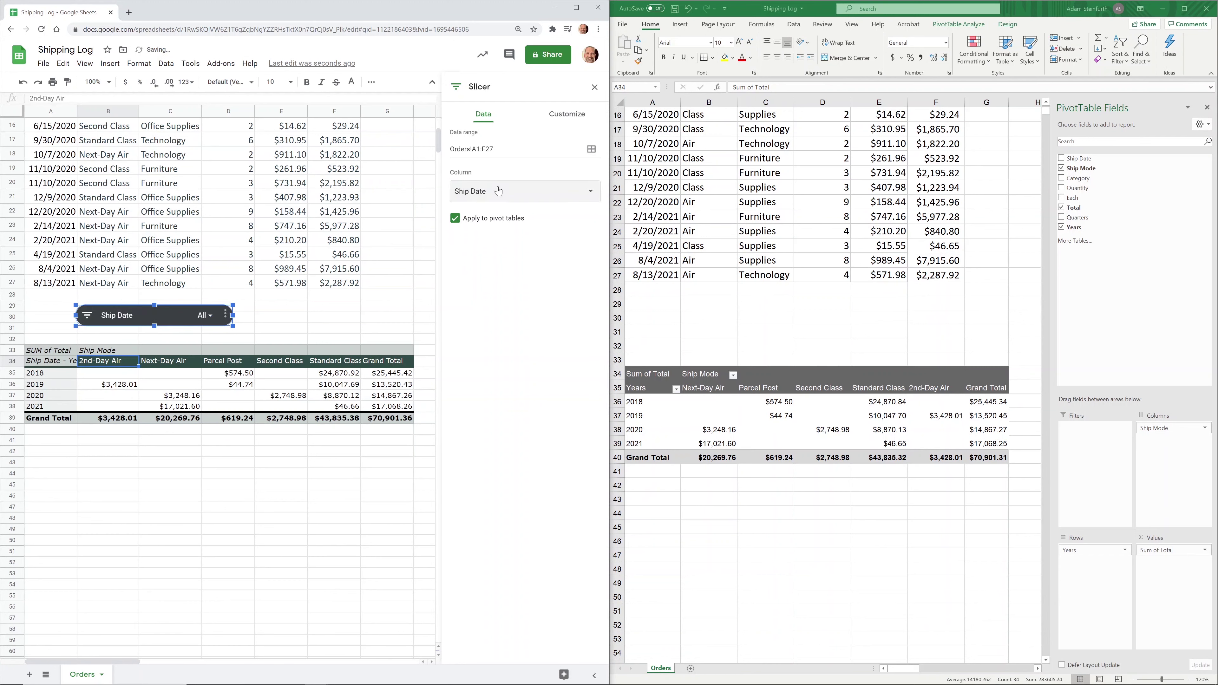
Filter the Ship Date slicer by values to exclude 6/13/2018 and 7/25/2019
{"action": "left_click", "coordinate": [202, 316]}
{"action": "left_click", "coordinate": [134, 401]}
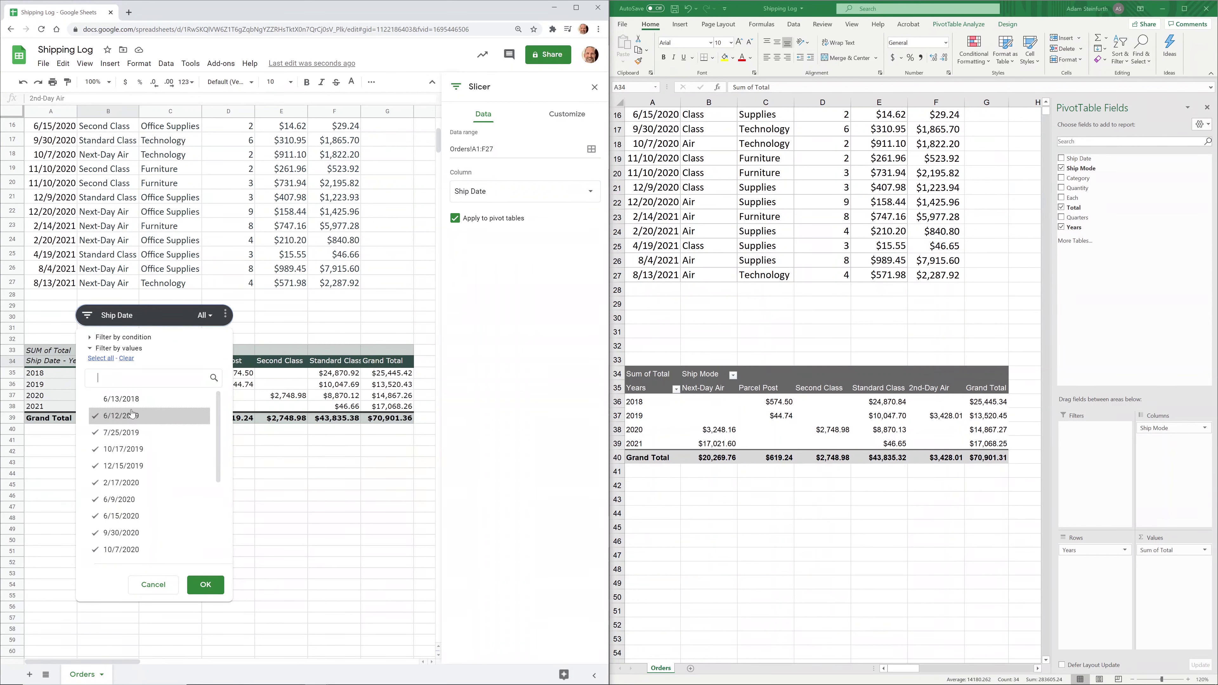
{"action": "left_click", "coordinate": [132, 430]}
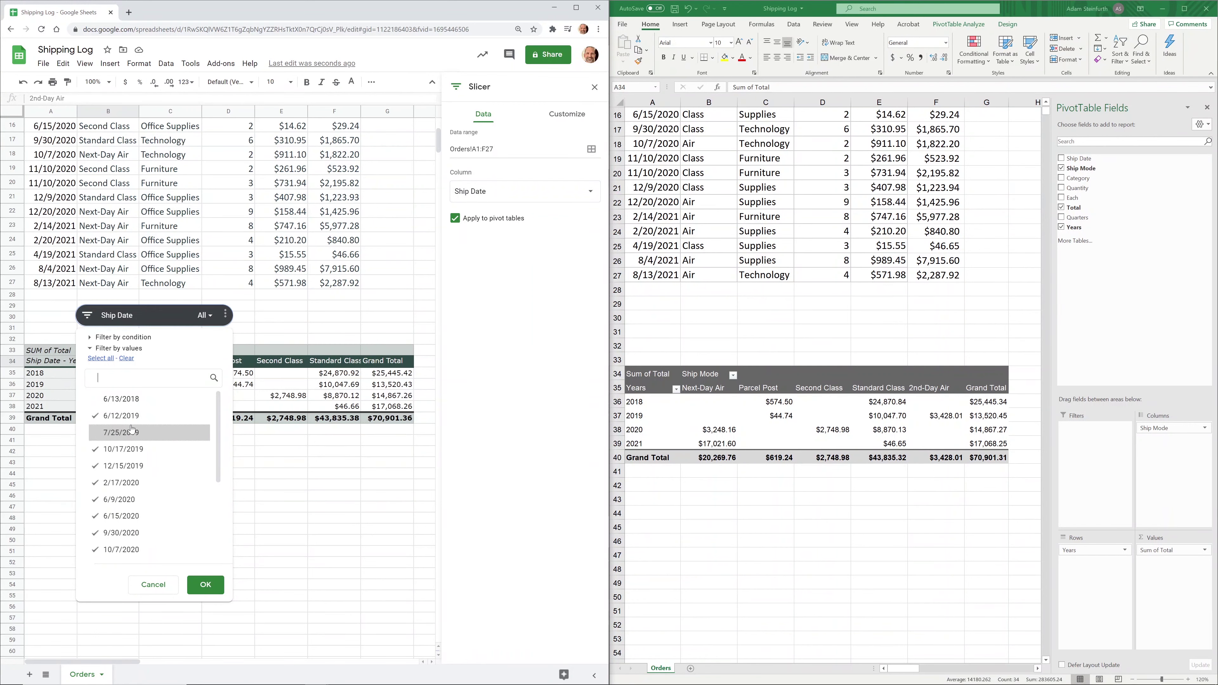
{"action": "left_click", "coordinate": [203, 585]}
{"action": "left_click", "coordinate": [263, 388]}
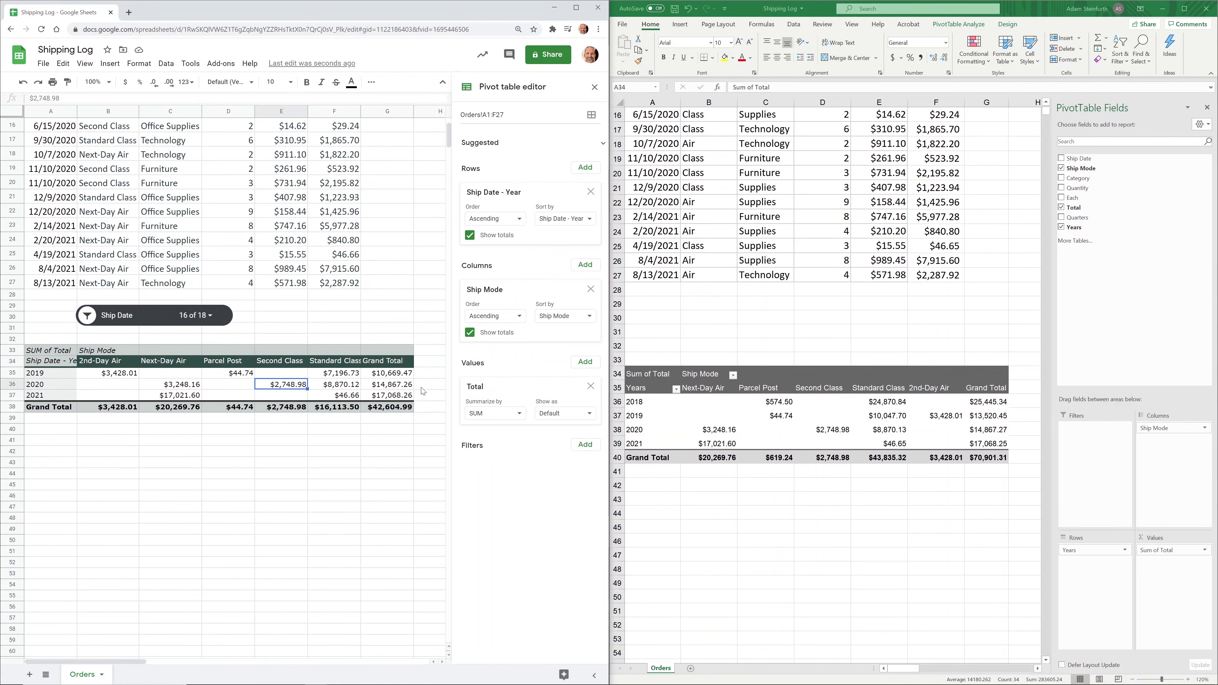
Switch to Excel and insert a Ship Date slicer for the PivotTable
{"action": "left_click", "coordinate": [730, 413]}
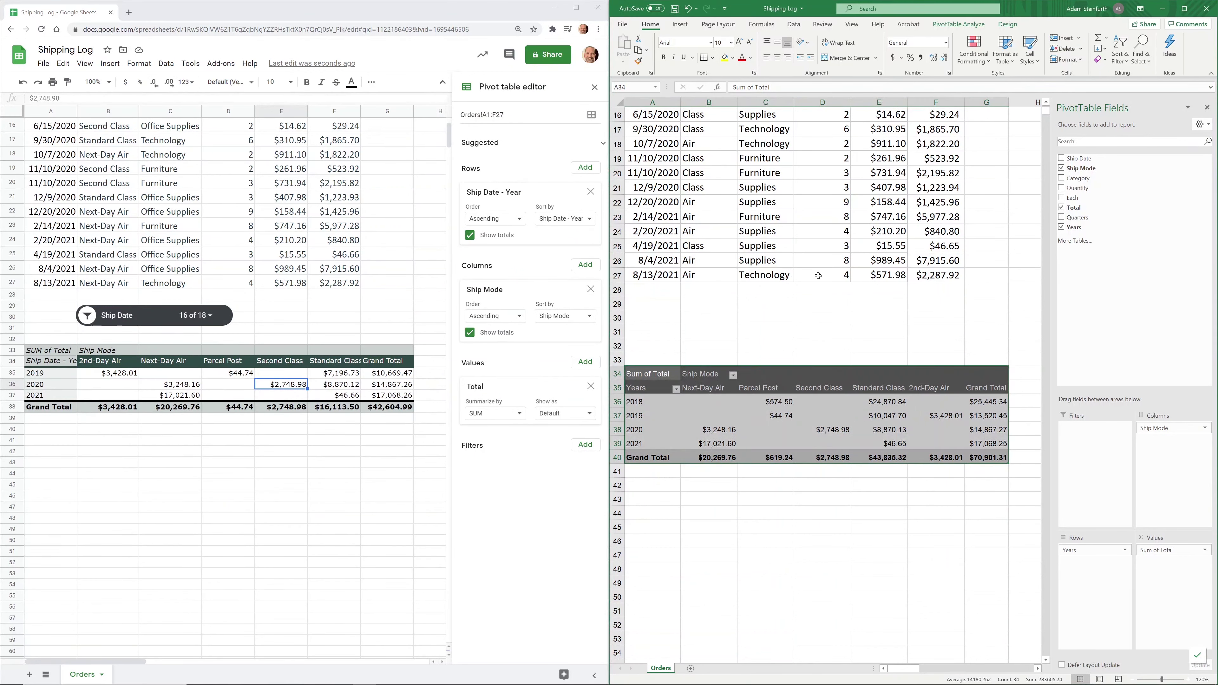
{"action": "left_click", "coordinate": [956, 26]}
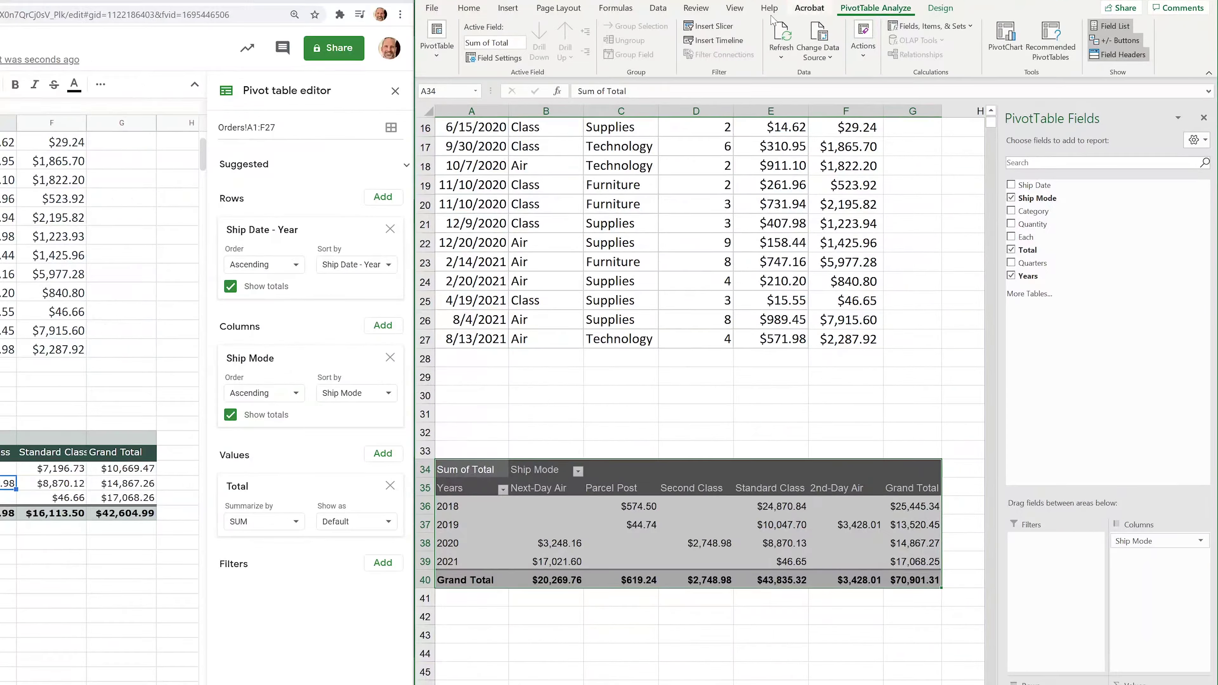
{"action": "left_click", "coordinate": [724, 27]}
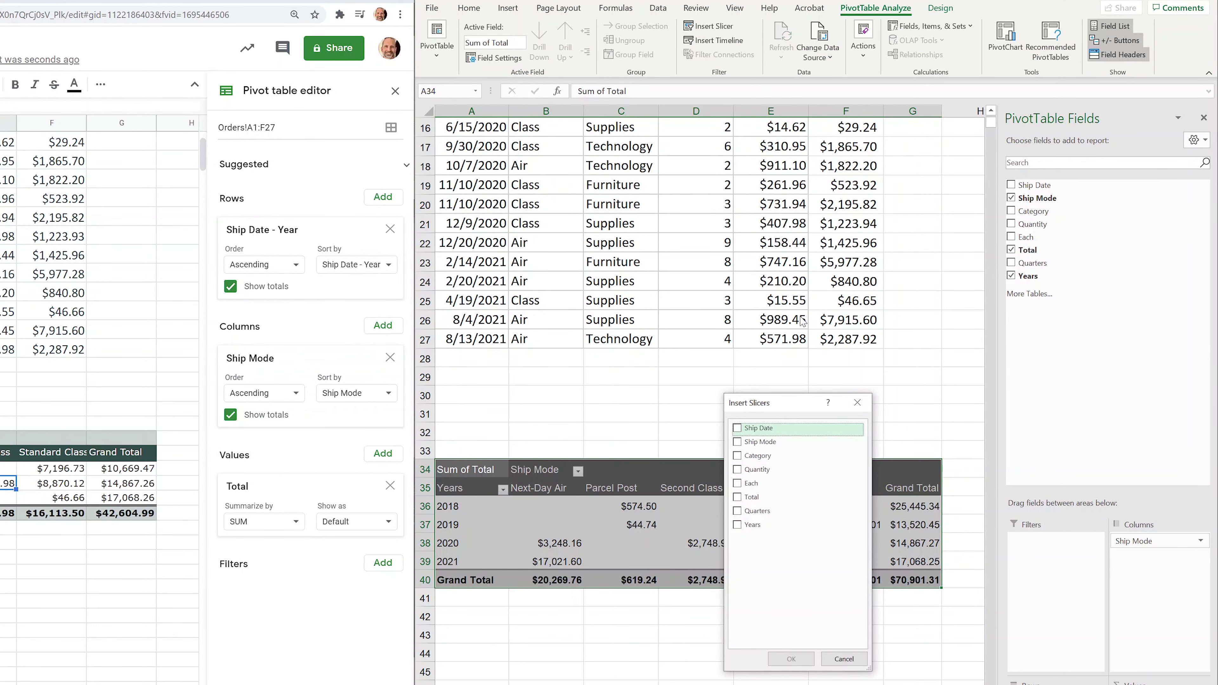
{"action": "left_click_drag", "start_coordinate": [789, 405], "coordinate": [666, 371]}
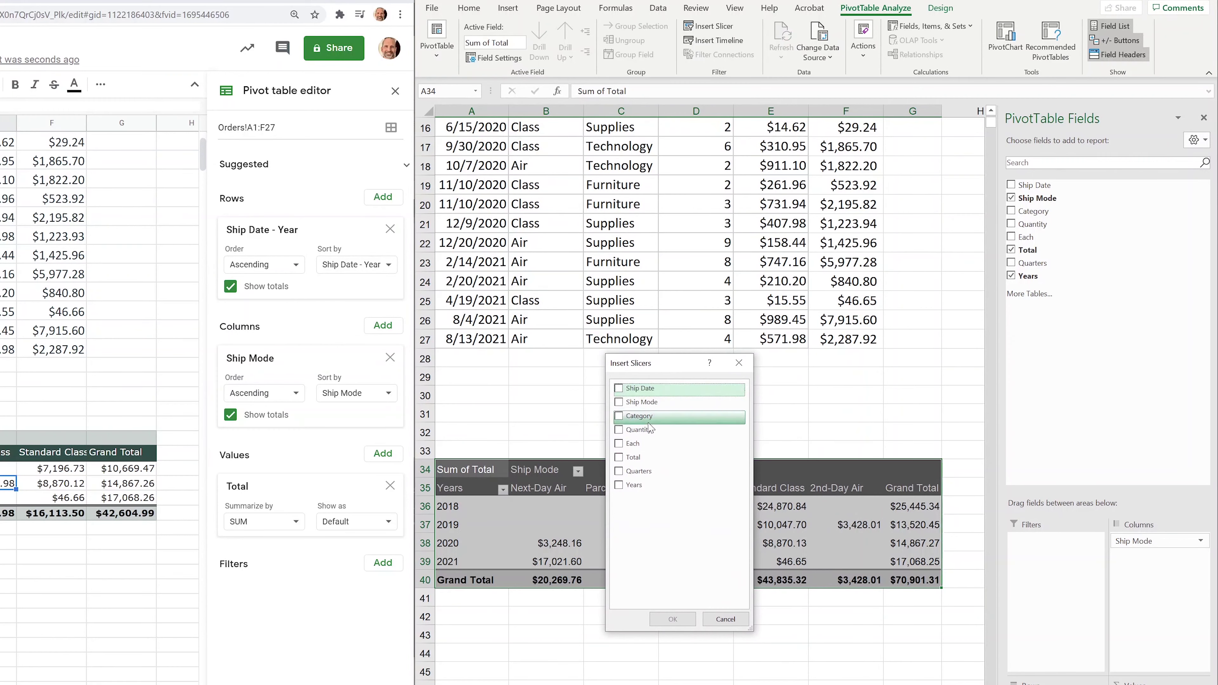
{"action": "left_click", "coordinate": [619, 390]}
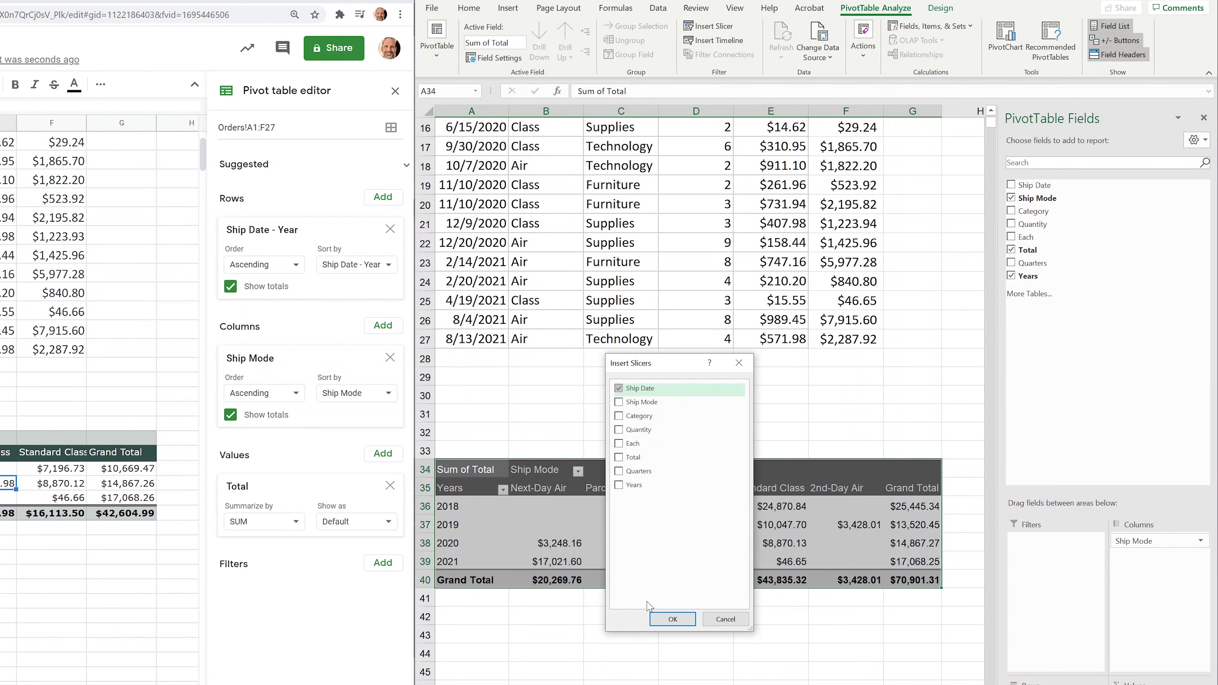
{"action": "left_click", "coordinate": [662, 619]}
Move the Ship Date slicer up over the order data and enlarge it until all its date items fit
{"action": "left_click_drag", "start_coordinate": [699, 392], "coordinate": [667, 258]}
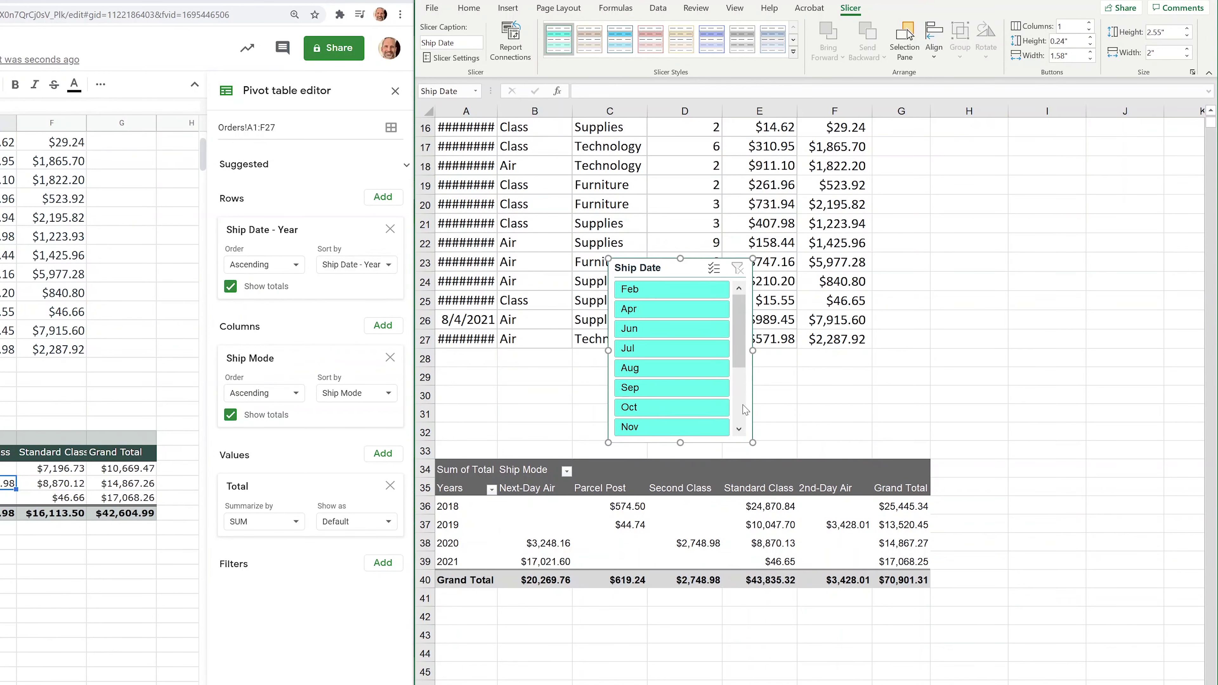
{"action": "left_click_drag", "start_coordinate": [753, 442], "coordinate": [903, 684]}
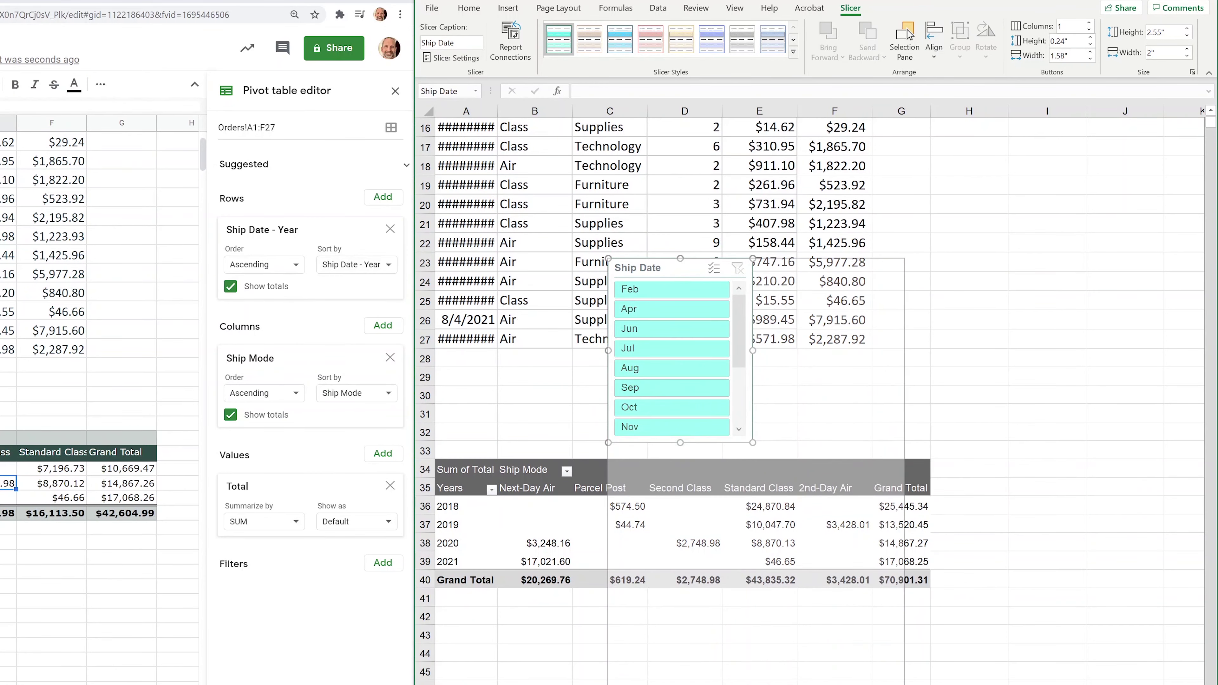
{"action": "left_click", "coordinate": [535, 358]}
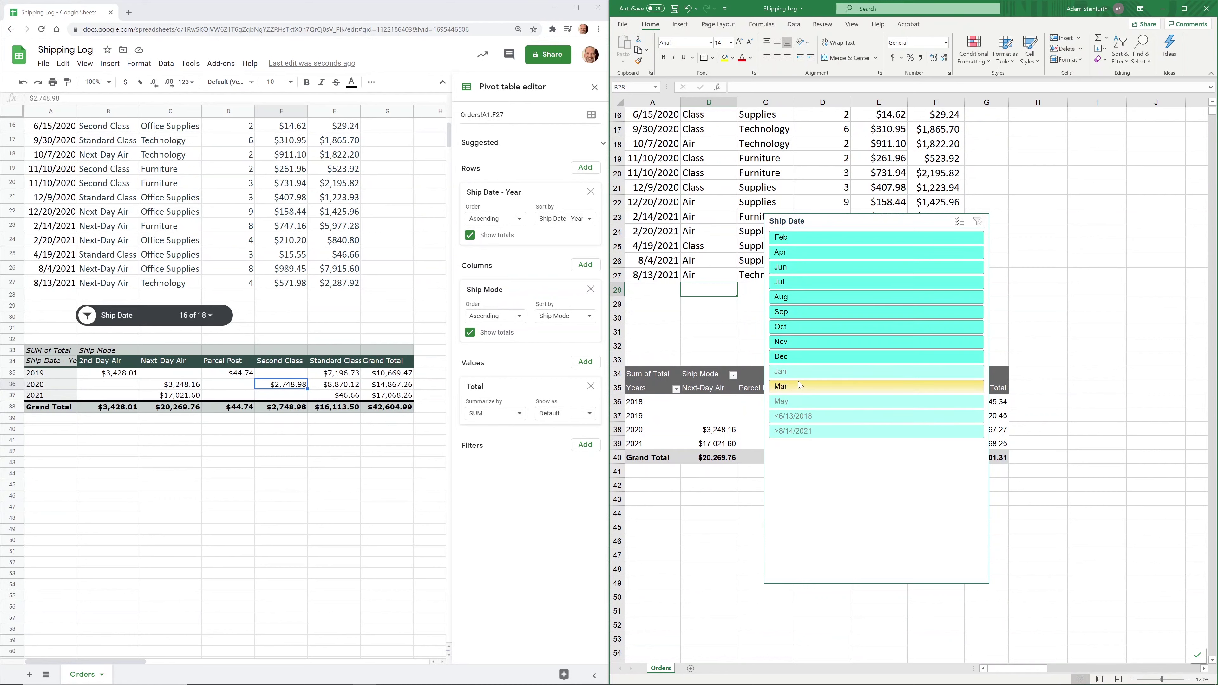
Filter the PivotTable to Dec with the slicer, and move the slicer to the blank columns beside the table
{"action": "left_click", "coordinate": [800, 356]}
{"action": "left_click", "coordinate": [827, 219]}
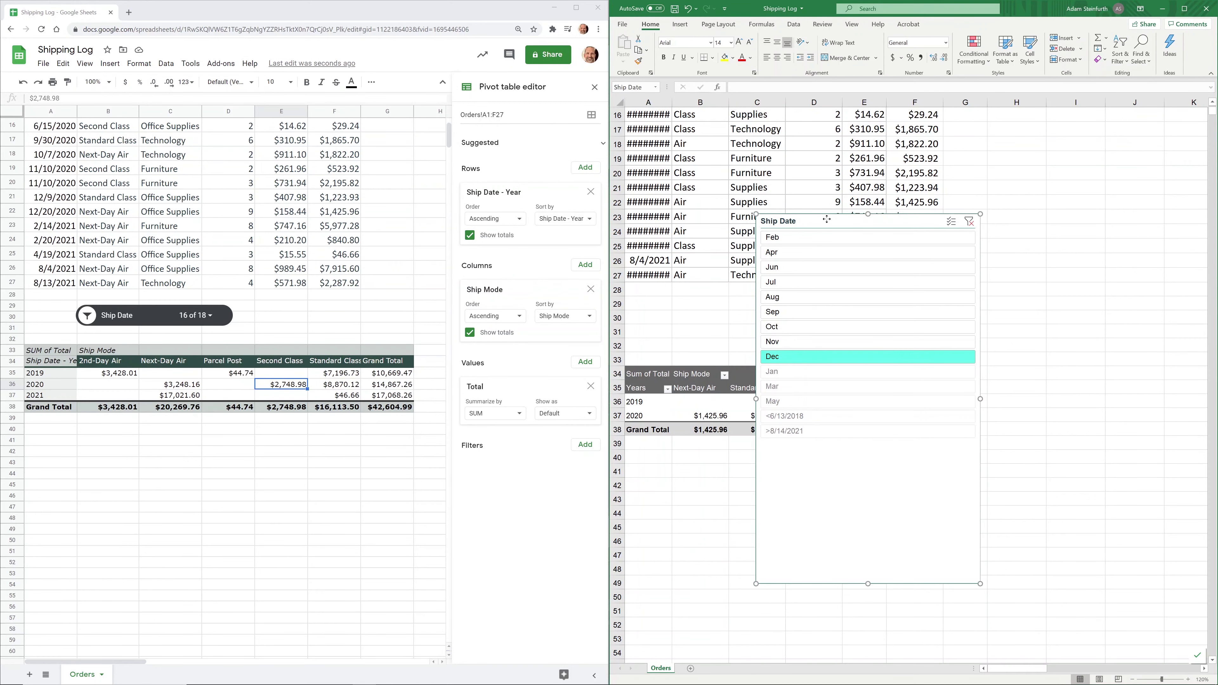
{"action": "left_click_drag", "start_coordinate": [827, 219], "coordinate": [1014, 216]}
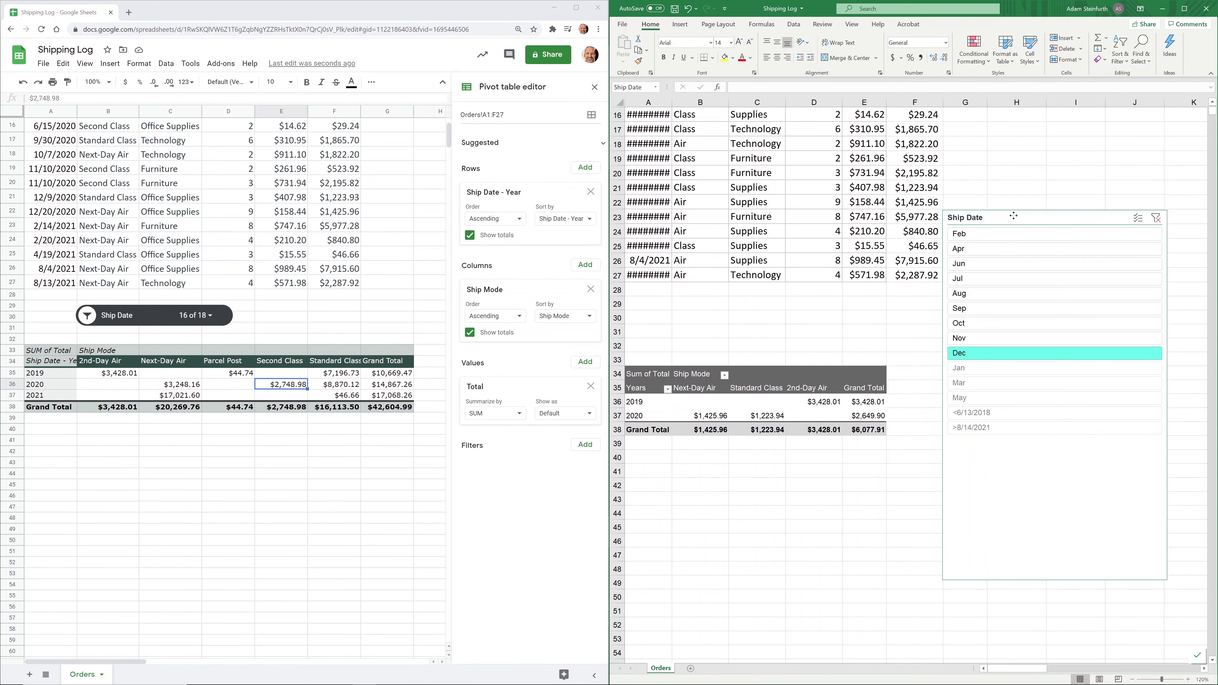
Clear the Excel Ship Date slicer's filter and show only the Feb, Jun and Sep items in the PivotTable
{"action": "left_click", "coordinate": [897, 225]}
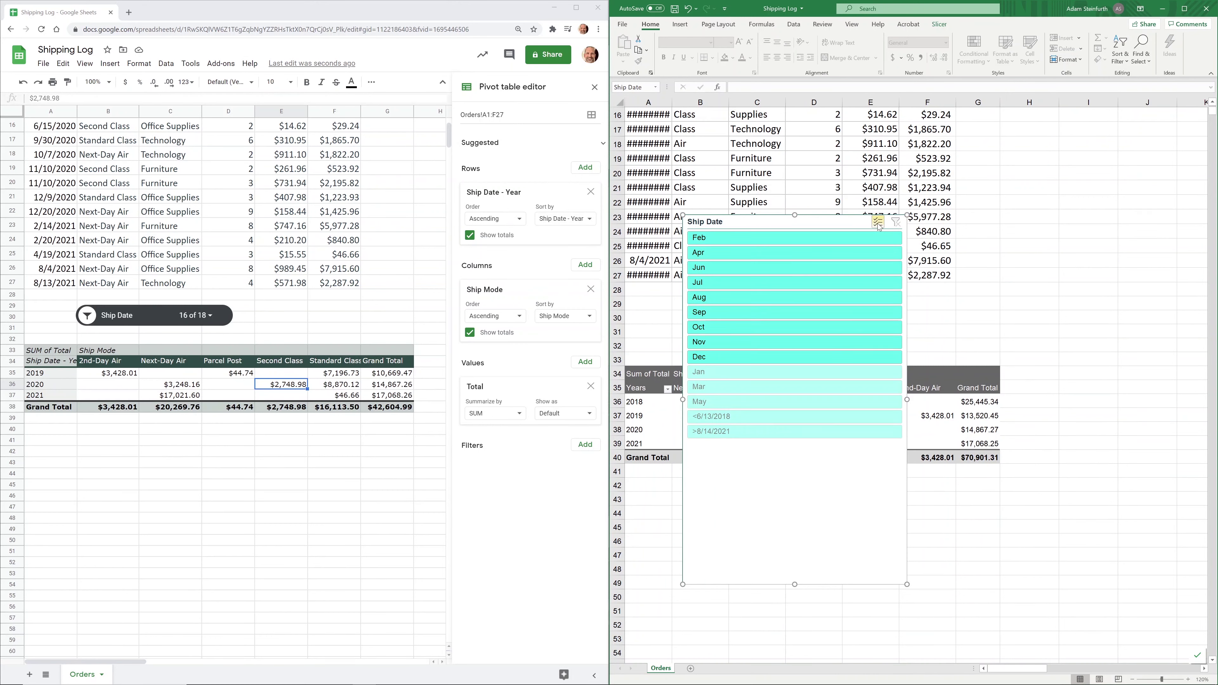
{"action": "left_click", "coordinate": [815, 238]}
{"action": "left_click", "coordinate": [821, 272], "text": "ctrl"}
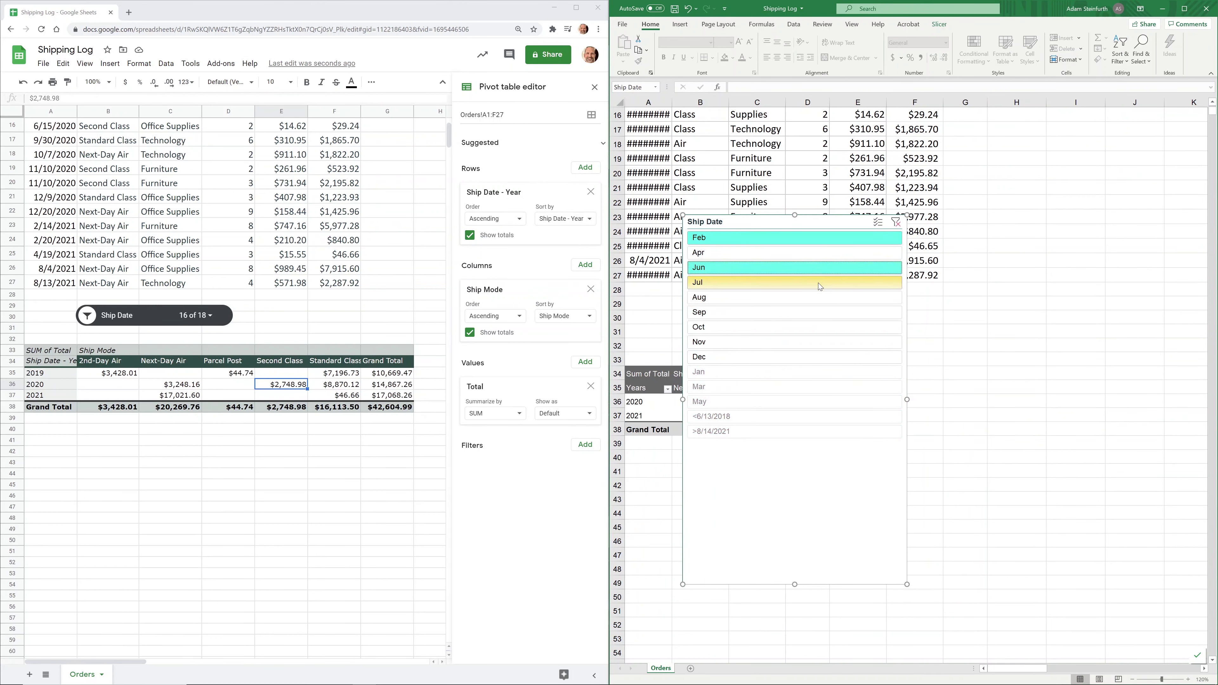
{"action": "left_click", "coordinate": [817, 311], "text": "ctrl"}
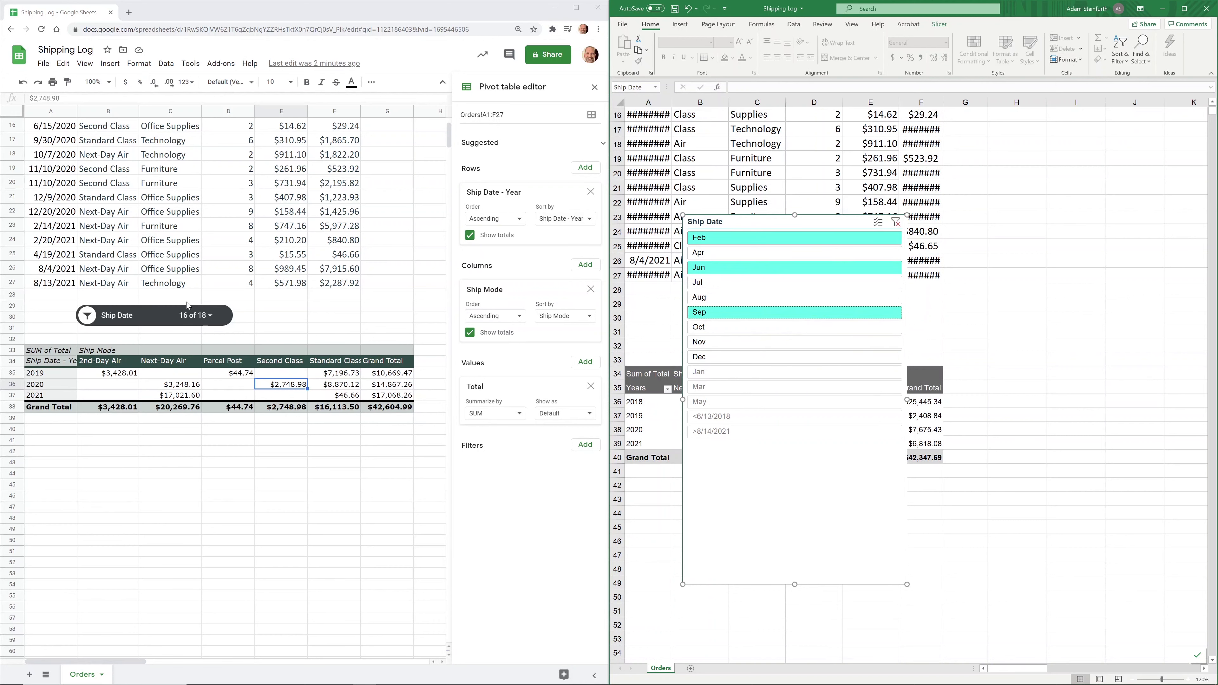
Compare the Ship Date slicer in Google Sheets with the Excel slicer's available sorting and settings commands
{"action": "left_click", "coordinate": [118, 319]}
{"action": "left_click", "coordinate": [335, 294]}
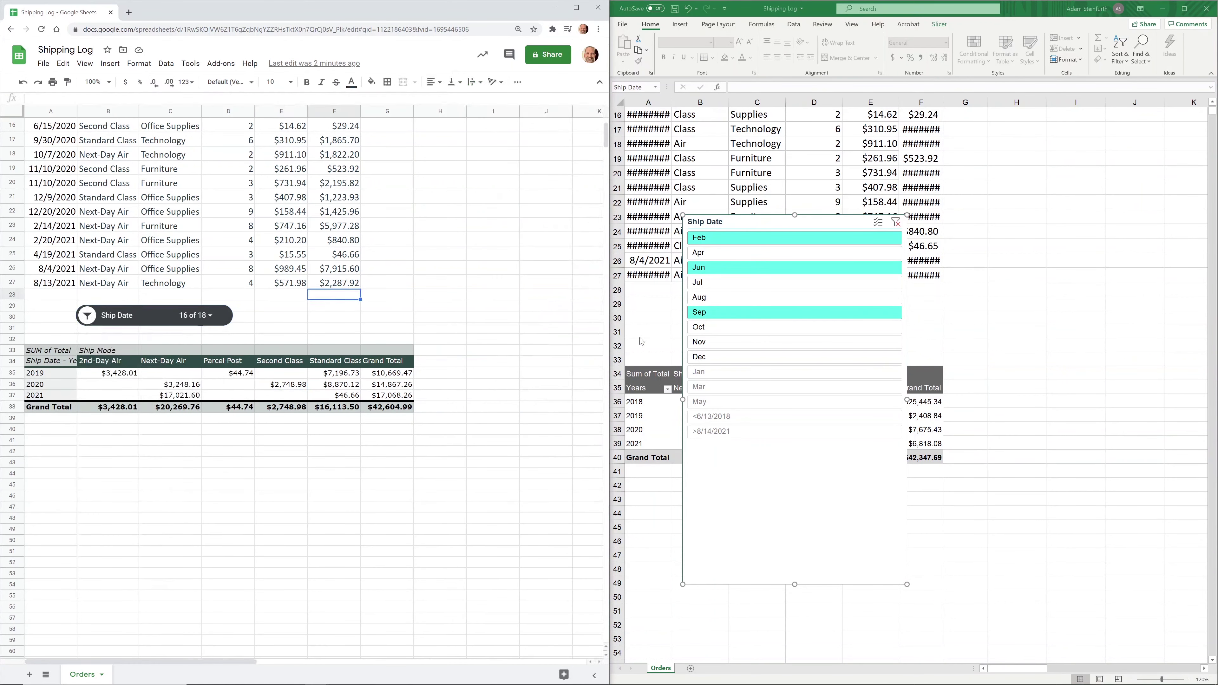
{"action": "left_click", "coordinate": [846, 302]}
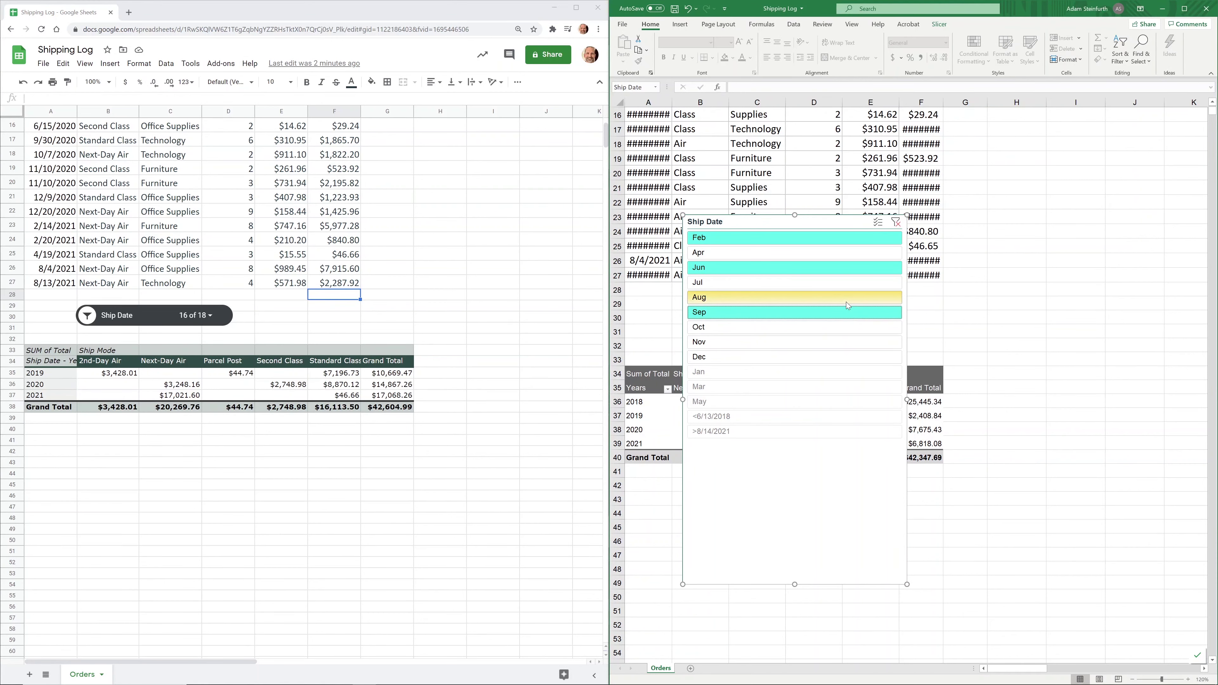
{"action": "right_click", "coordinate": [859, 316]}
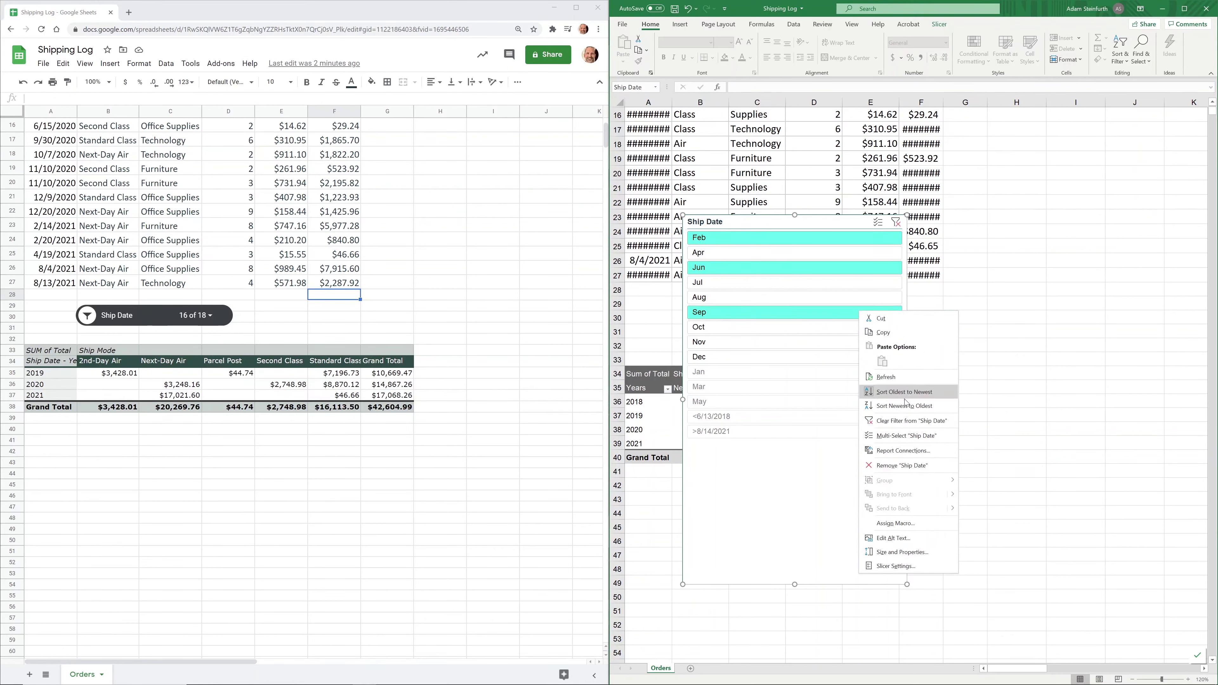
{"action": "left_click", "coordinate": [949, 299]}
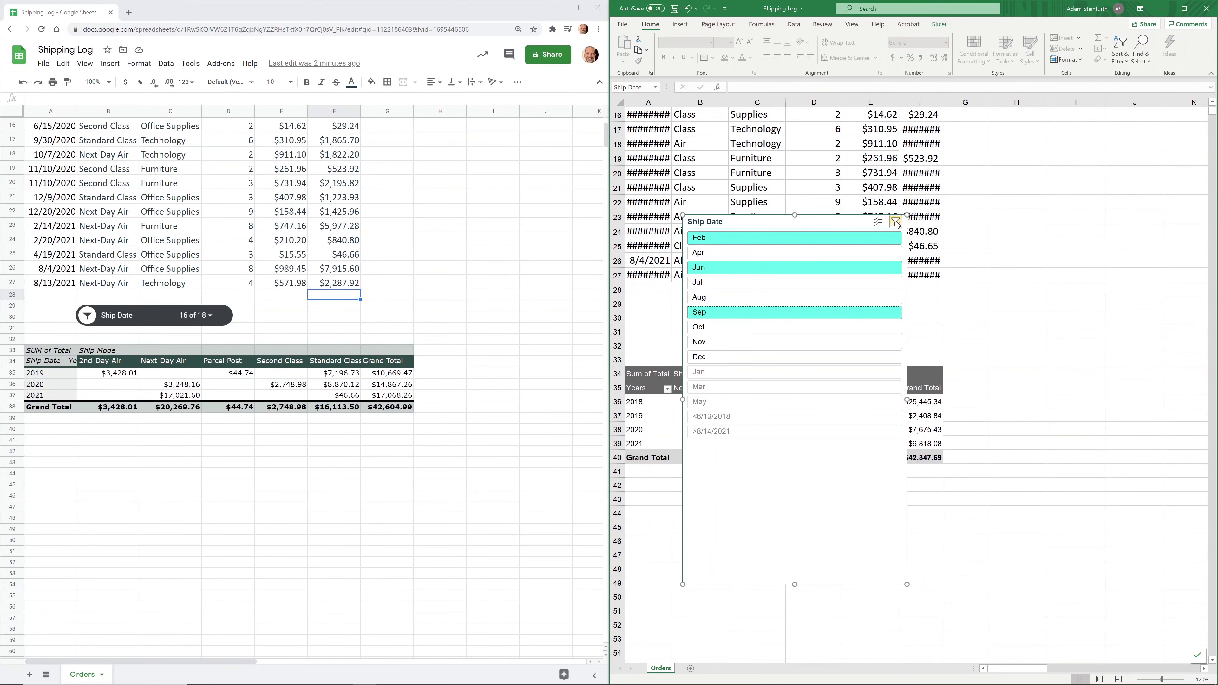
Clear the Excel slicer's filter and delete the Ship Date slicers from both Excel and Google Sheets
{"action": "key", "text": "Delete"}
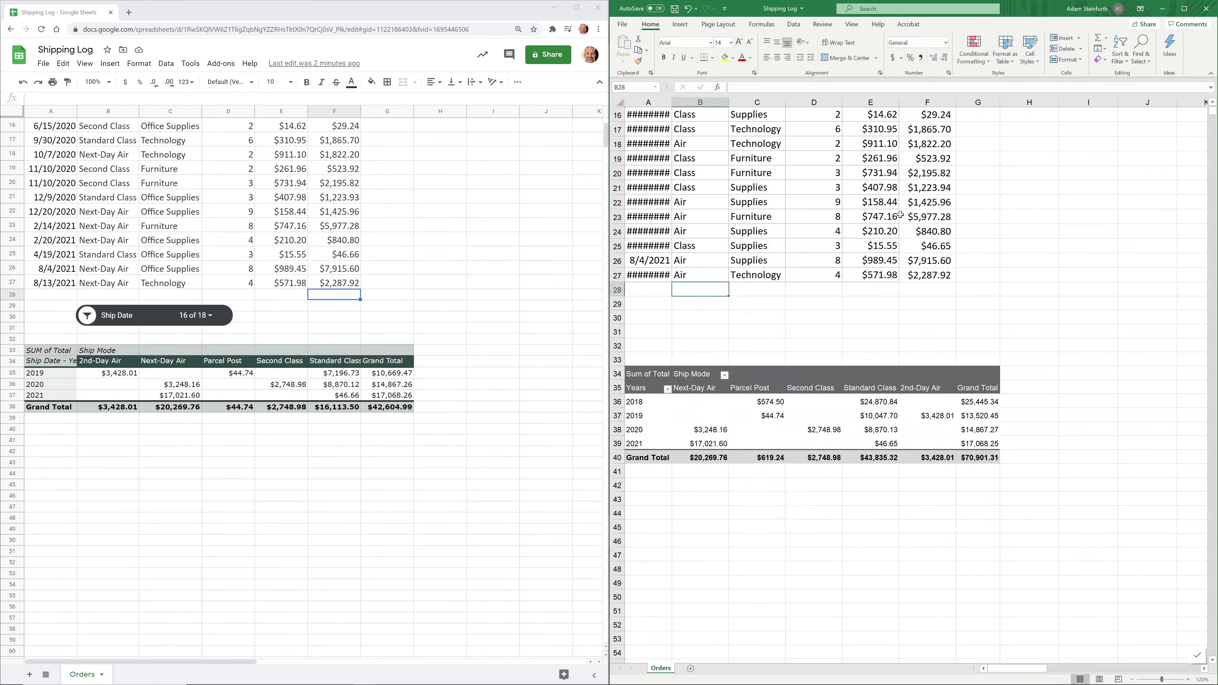
{"action": "left_click", "coordinate": [158, 315]}
{"action": "key", "text": "Delete"}
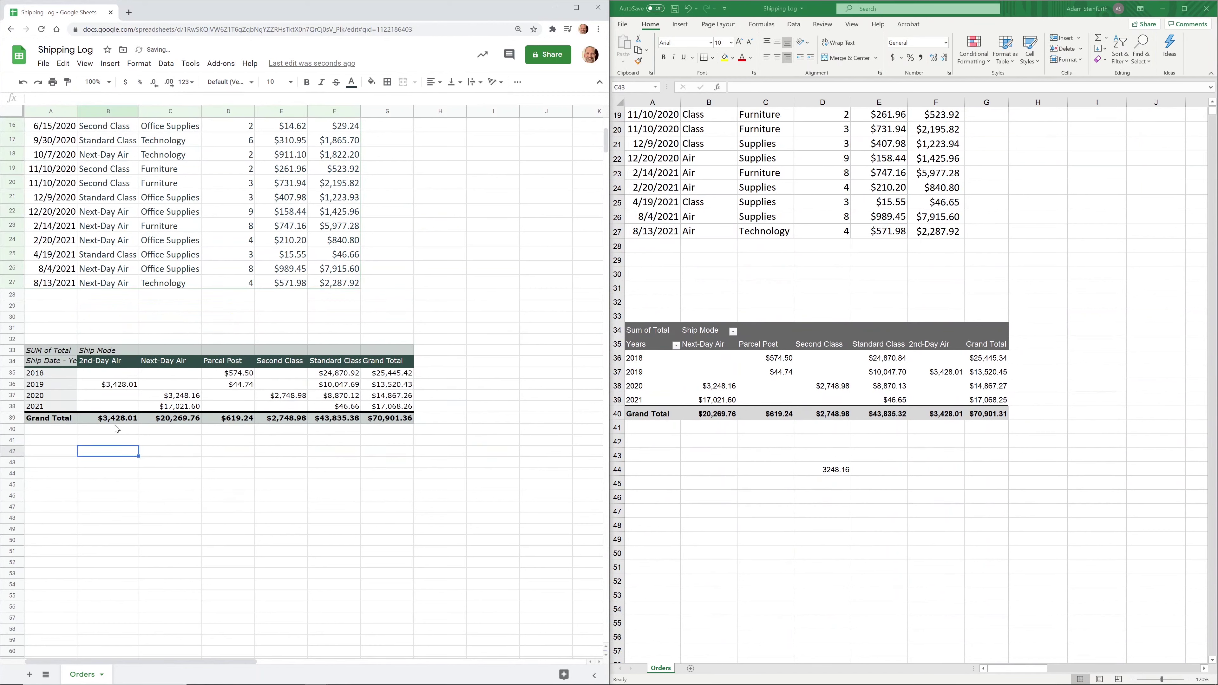
Enter the label "Next-Day Air 2020" in cell C42 below the Google Sheets pivot table
{"action": "left_click", "coordinate": [189, 453]}
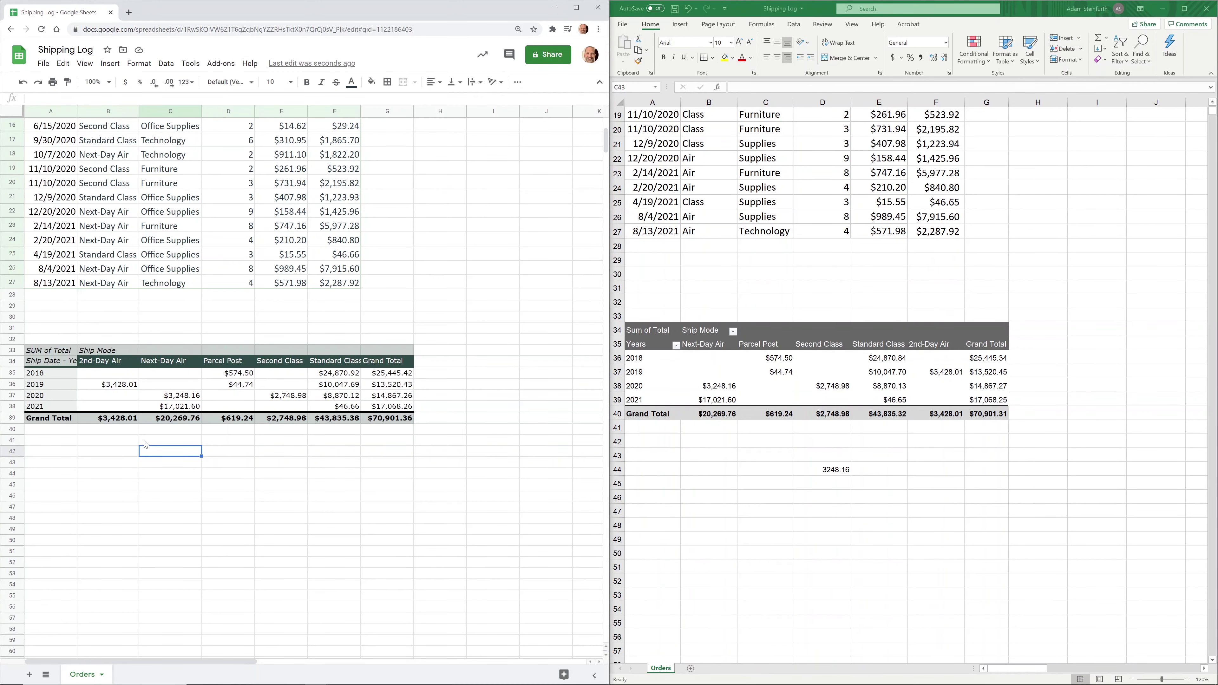
{"action": "type", "text": "Nex"}
{"action": "type", "text": "t-"}
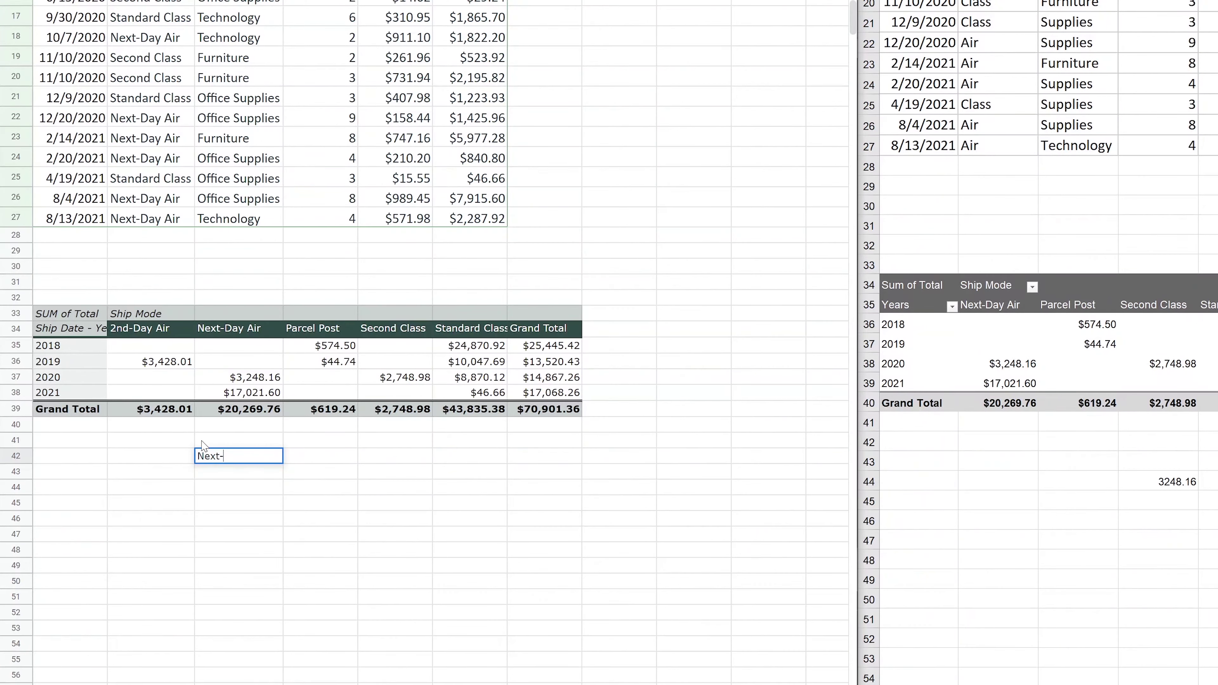
{"action": "type", "text": "Day Air 2020"}
{"action": "key", "text": "Return"}
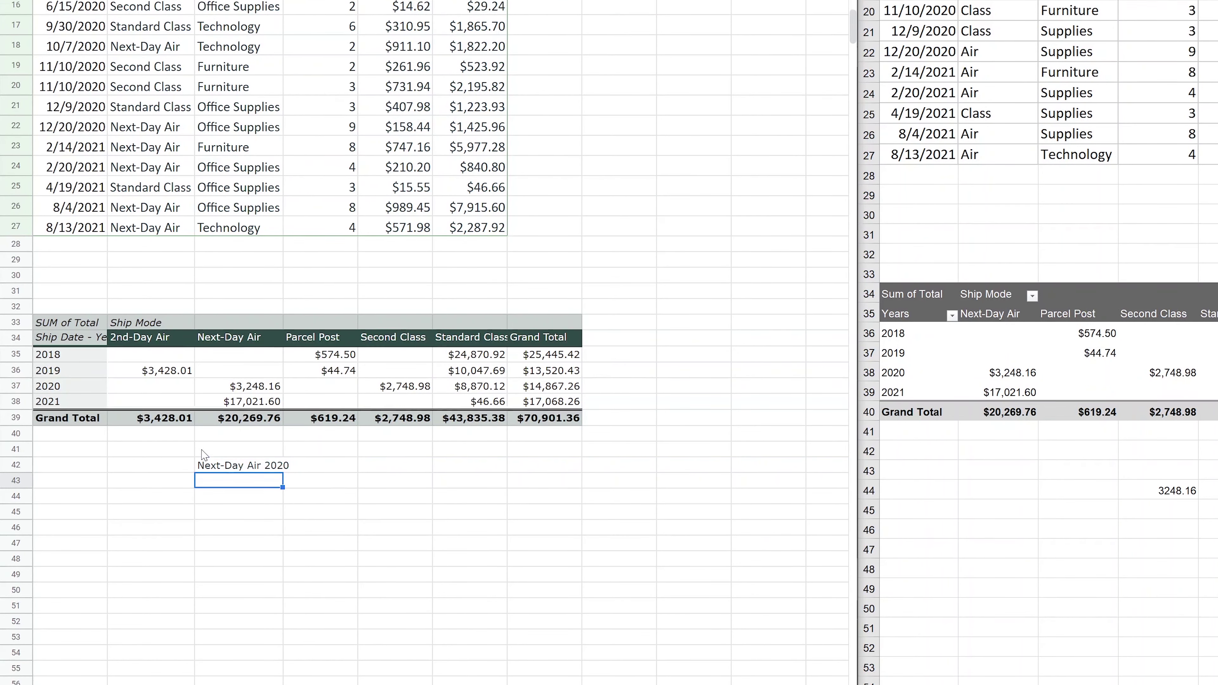
Format the Next-Day Air 2020 label in C42 as bold, right-aligned, red text
{"action": "left_click", "coordinate": [213, 465]}
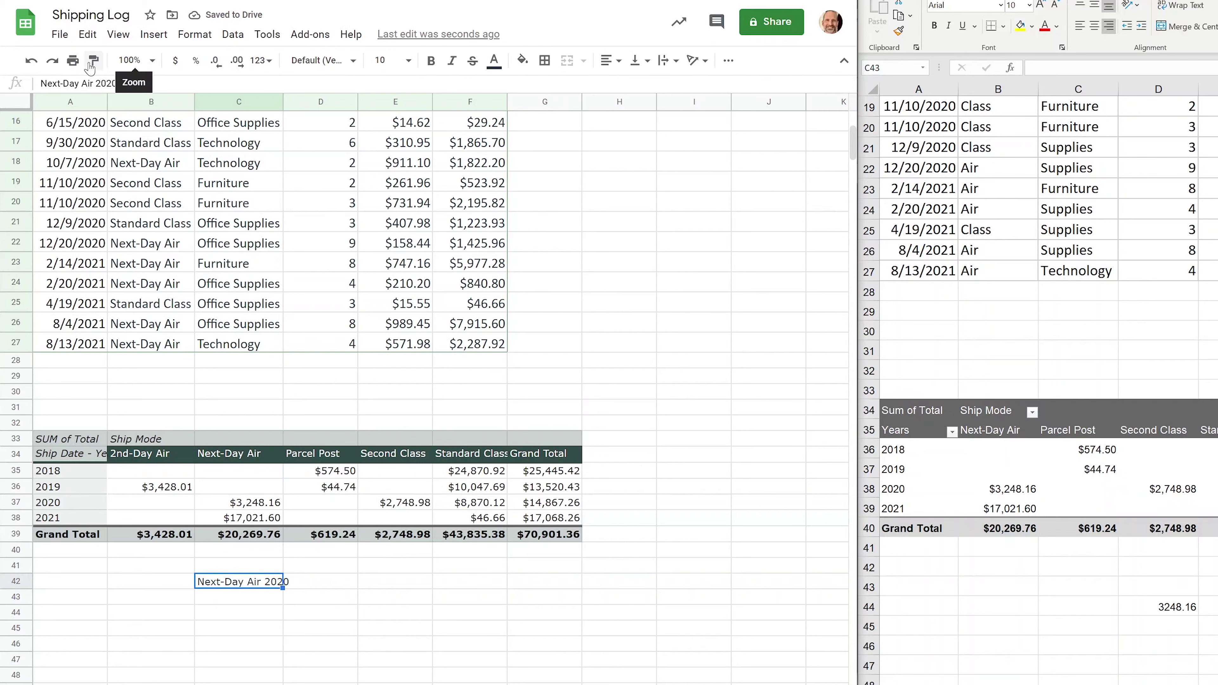
{"action": "left_click", "coordinate": [431, 61]}
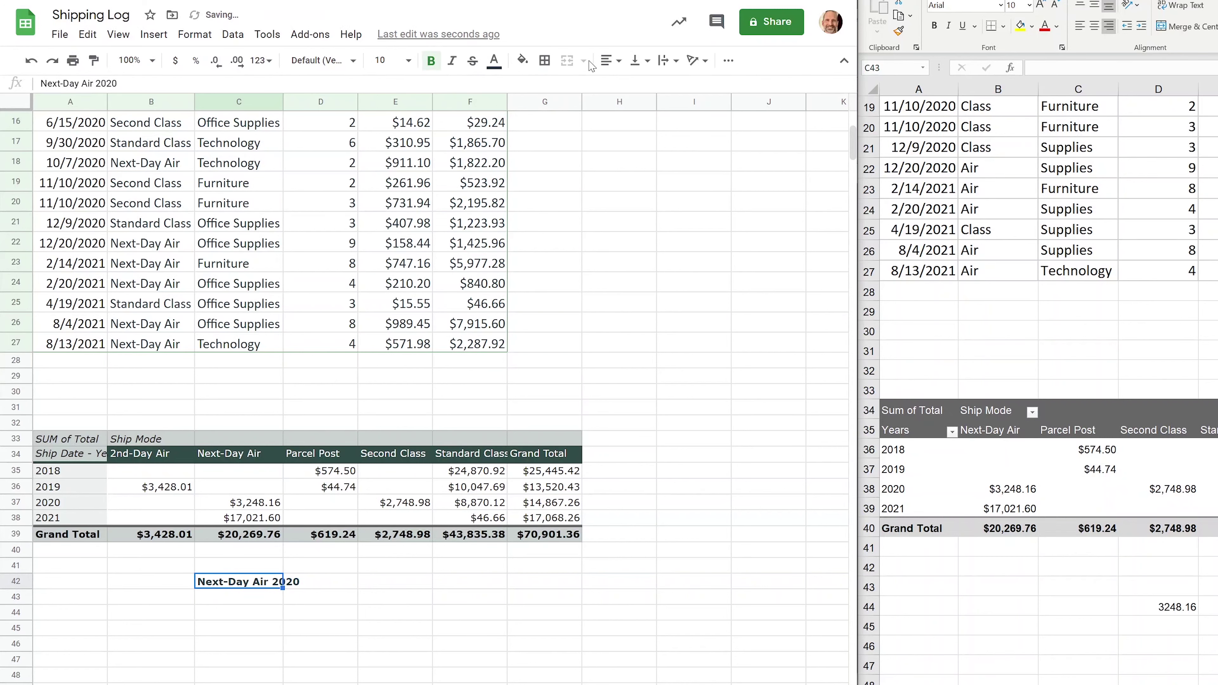
{"action": "left_click", "coordinate": [610, 60]}
{"action": "left_click", "coordinate": [642, 88]}
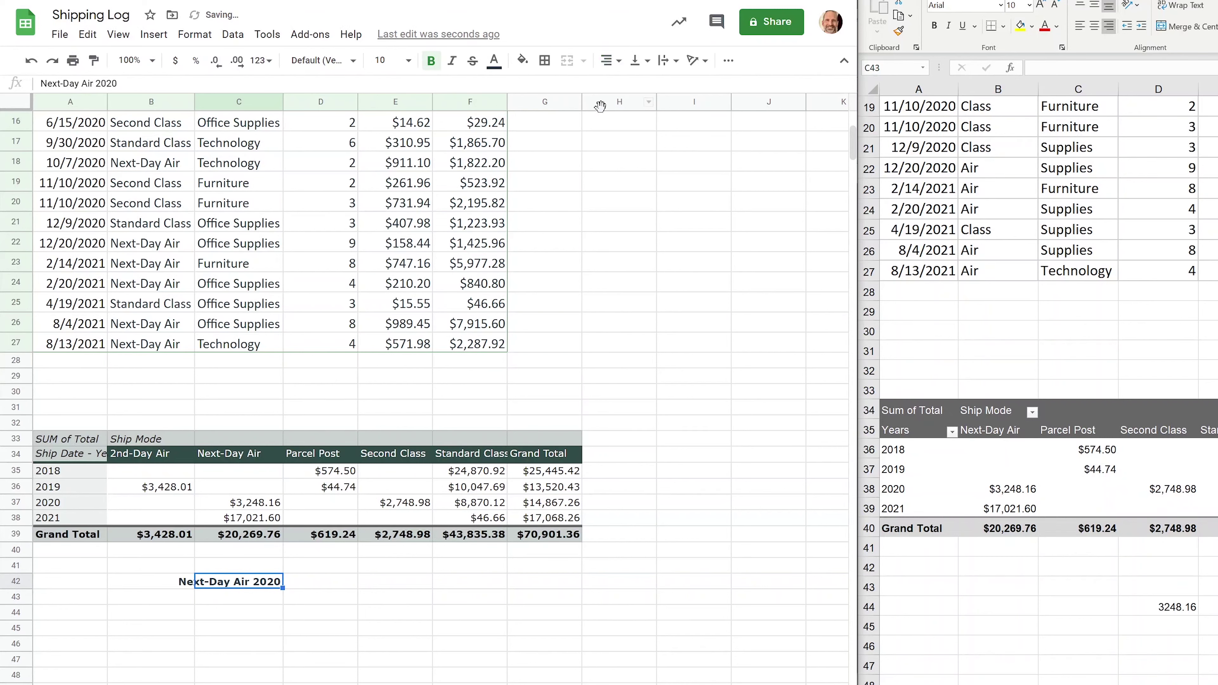
{"action": "left_click", "coordinate": [490, 68]}
{"action": "left_click", "coordinate": [517, 132]}
Reference the pivot table's 2020 Next-Day Air total in D42 with =C37, and inspect the formula without changing it
{"action": "left_click", "coordinate": [322, 581]}
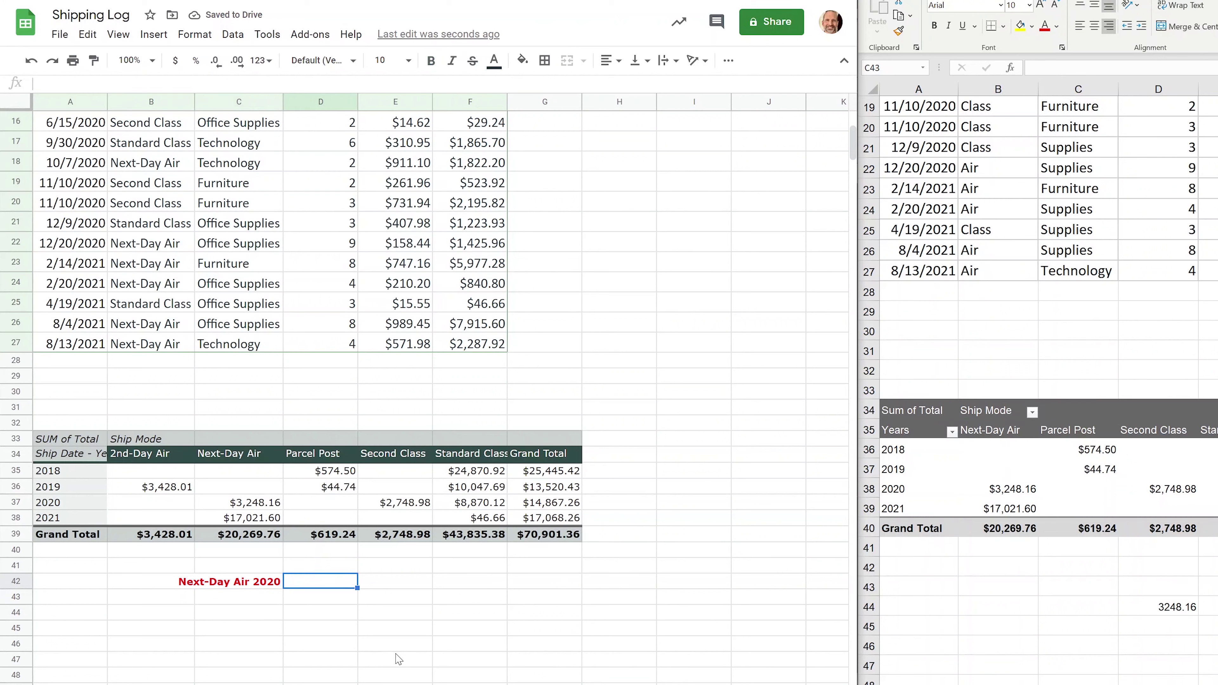
{"action": "type", "text": "="}
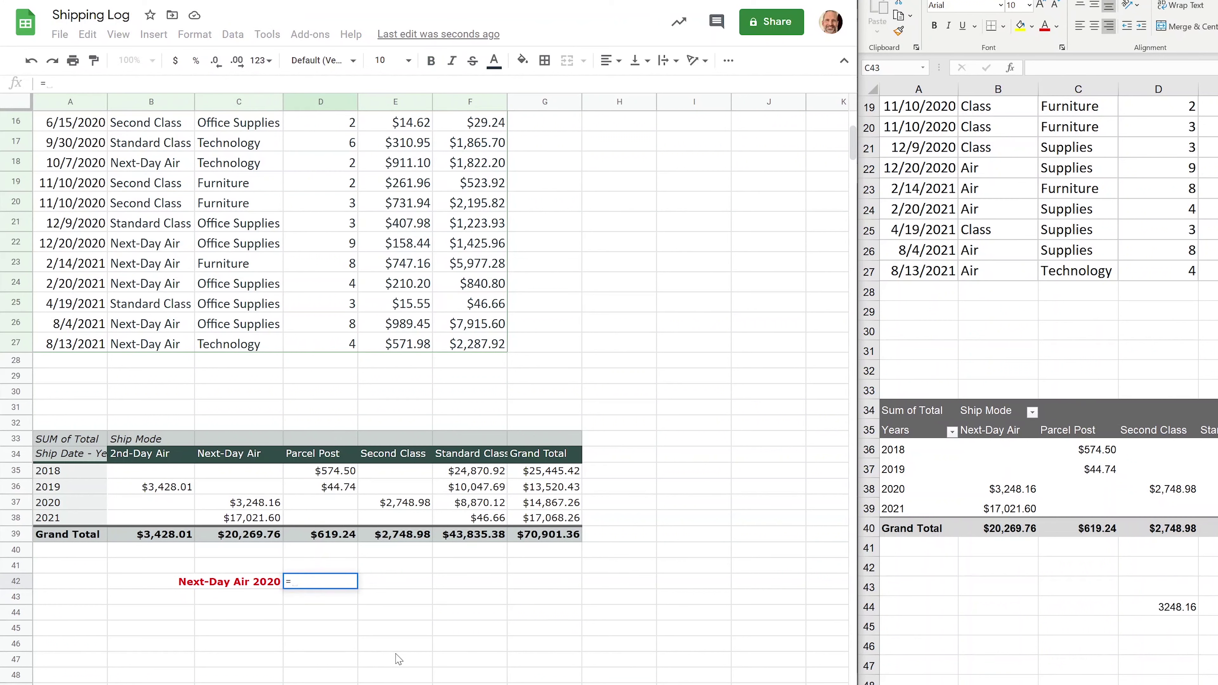
{"action": "key", "text": "Left"}
{"action": "key", "text": "Up"}
{"action": "key", "text": "Up"}
{"action": "key", "text": "Up"}
{"action": "key", "text": "Up"}
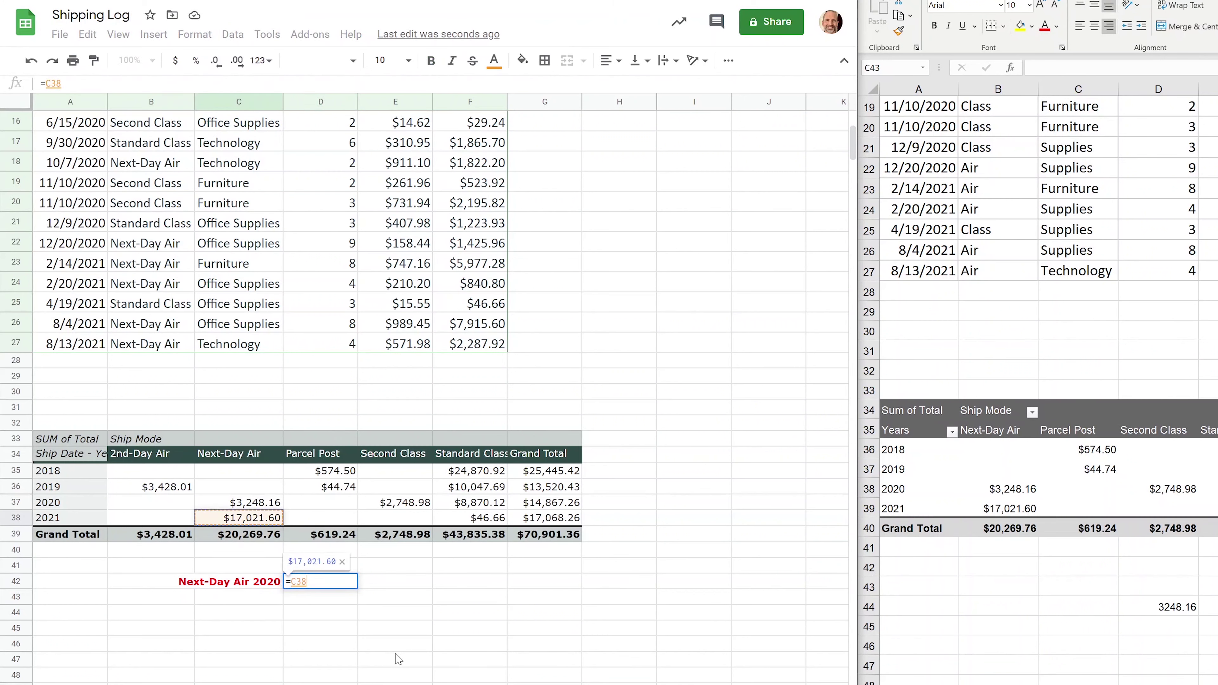
{"action": "key", "text": "Up"}
{"action": "key", "text": "Return"}
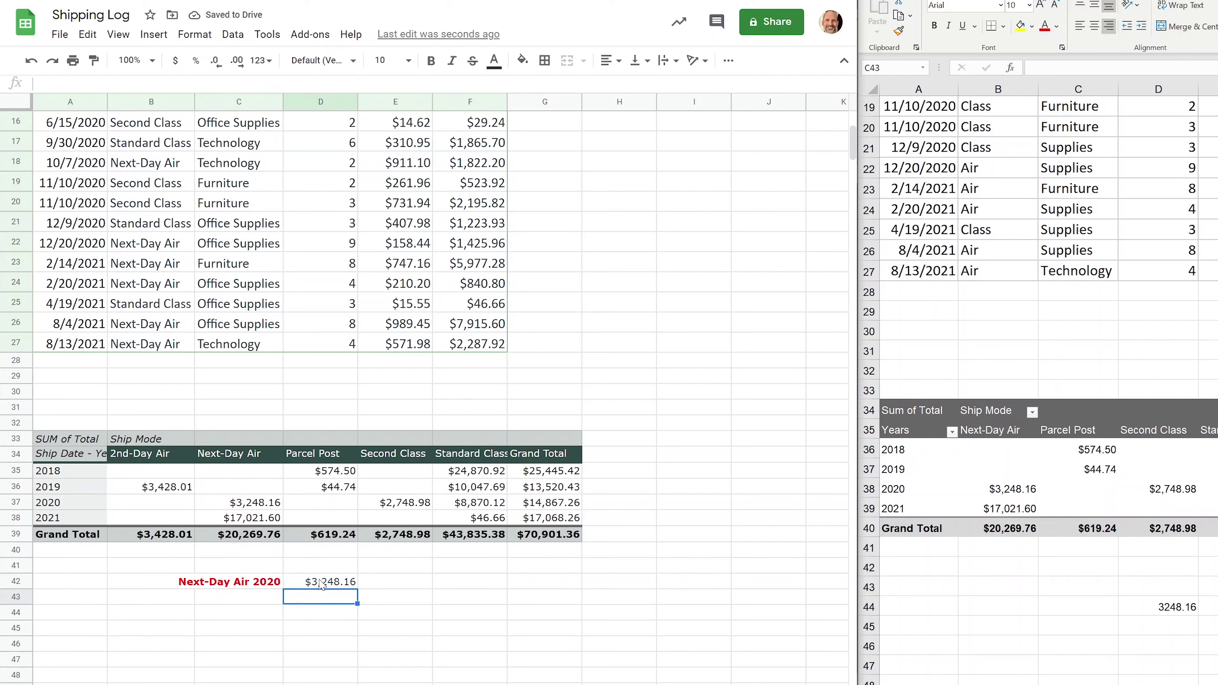
{"action": "double_click", "coordinate": [321, 584]}
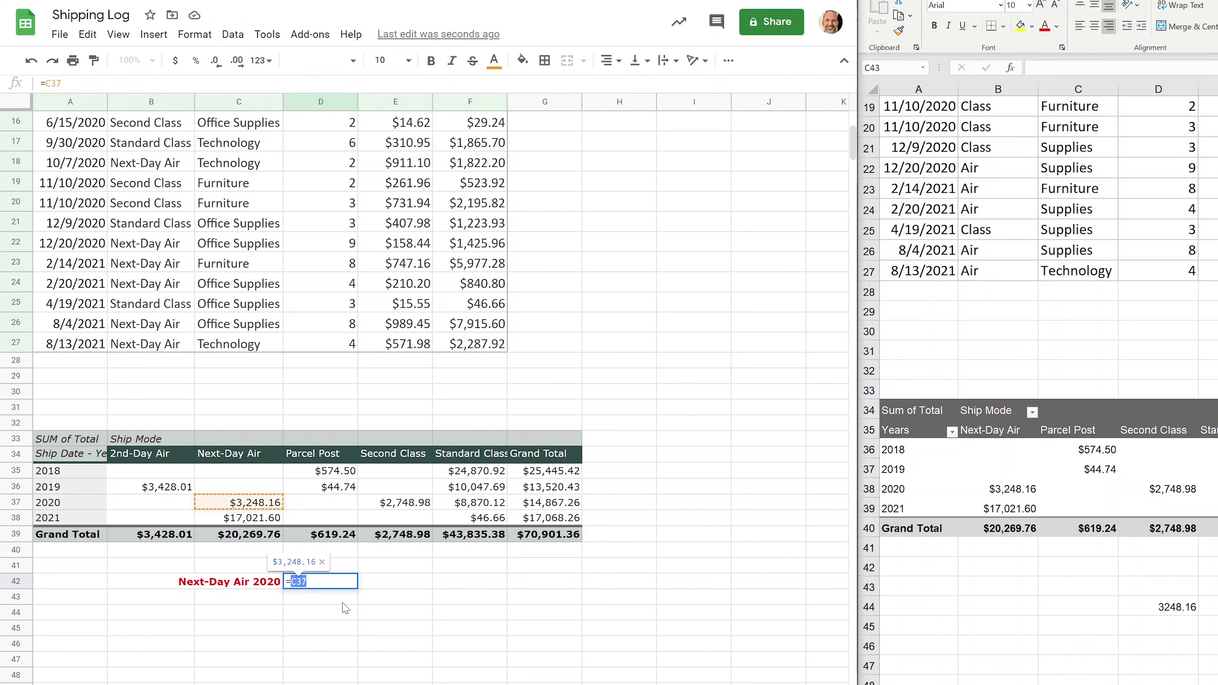
{"action": "key", "text": "Escape"}
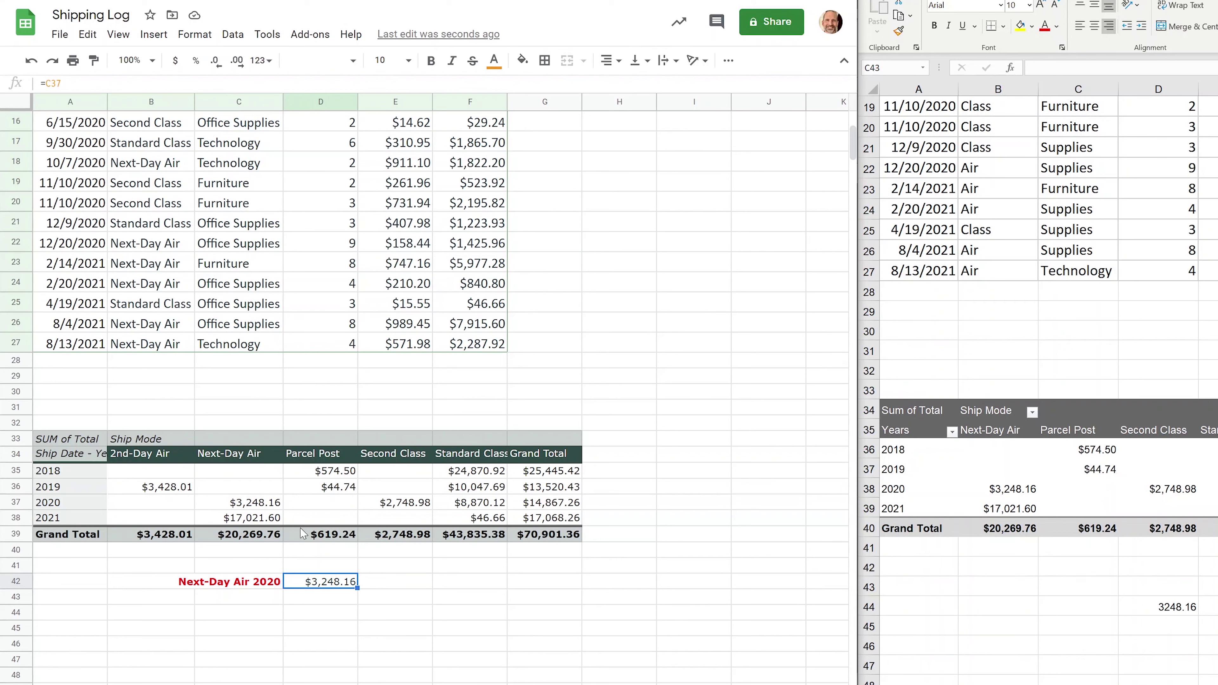
Move the Next-Day Air 2020 label and its linked total down to C46:D46
{"action": "left_click", "coordinate": [298, 509]}
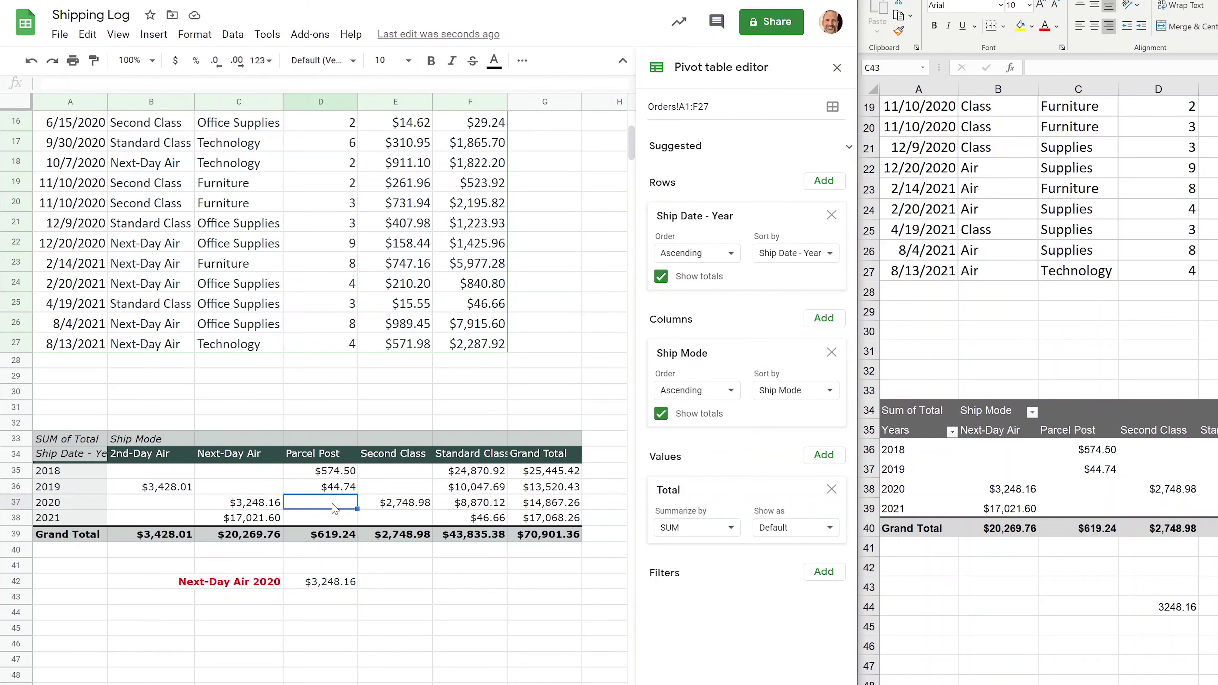
{"action": "left_click_drag", "start_coordinate": [267, 586], "coordinate": [323, 653]}
Add Category to the Google Sheets pivot table's columns, place it above Ship Mode, and check the linked cell D46
{"action": "left_click", "coordinate": [348, 523]}
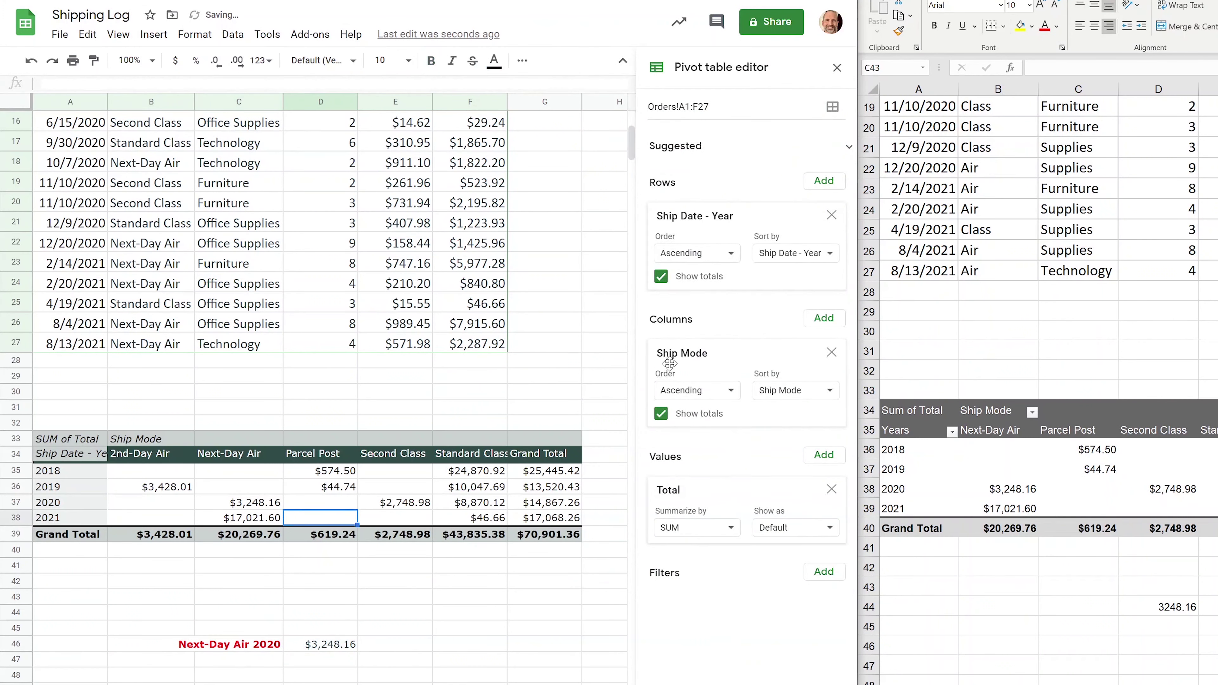
{"action": "left_click", "coordinate": [824, 319]}
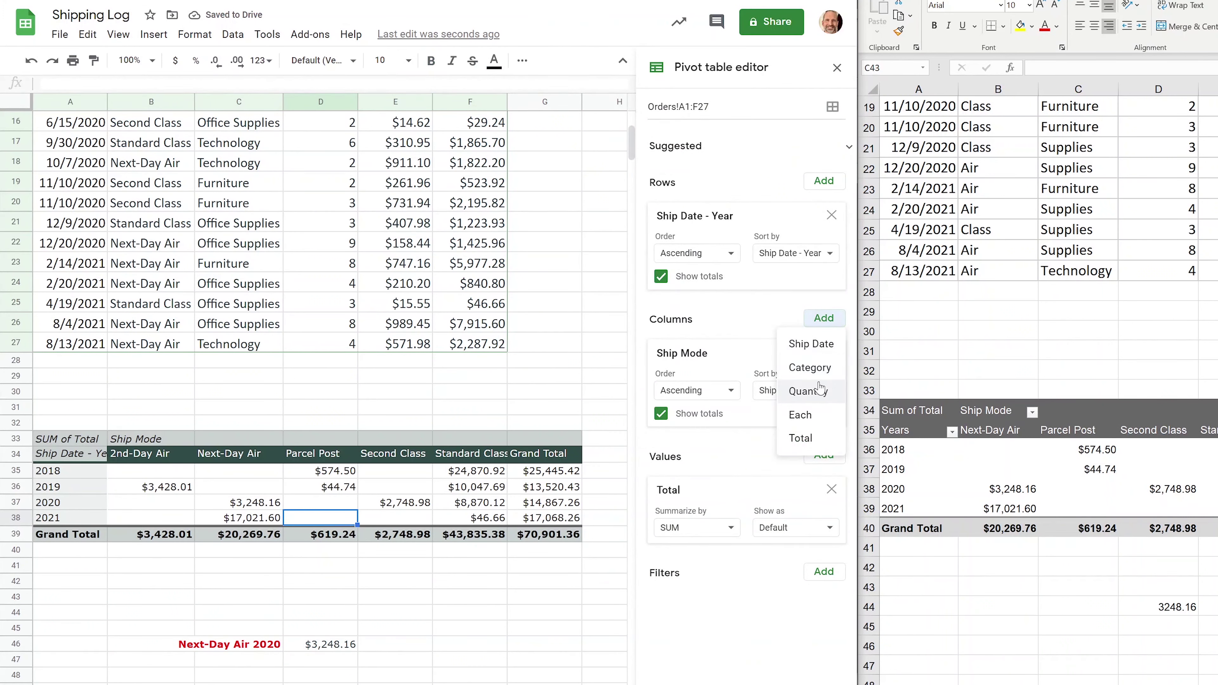
{"action": "left_click", "coordinate": [810, 367]}
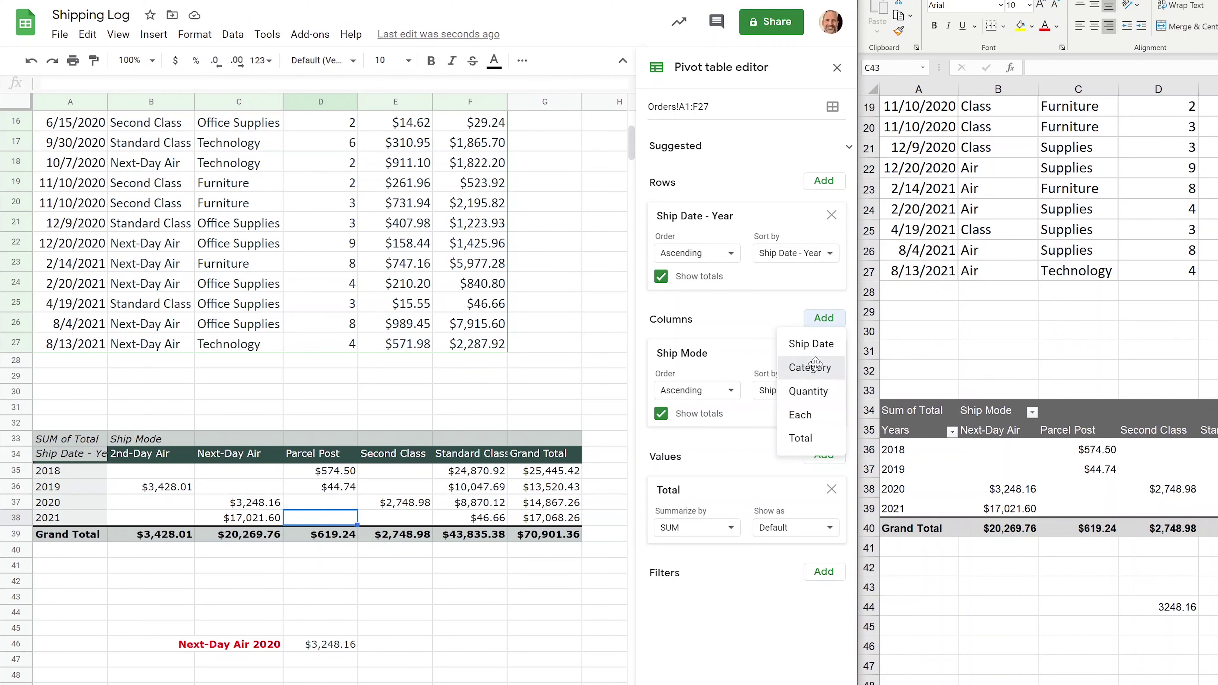
{"action": "left_click_drag", "start_coordinate": [710, 525], "coordinate": [711, 371]}
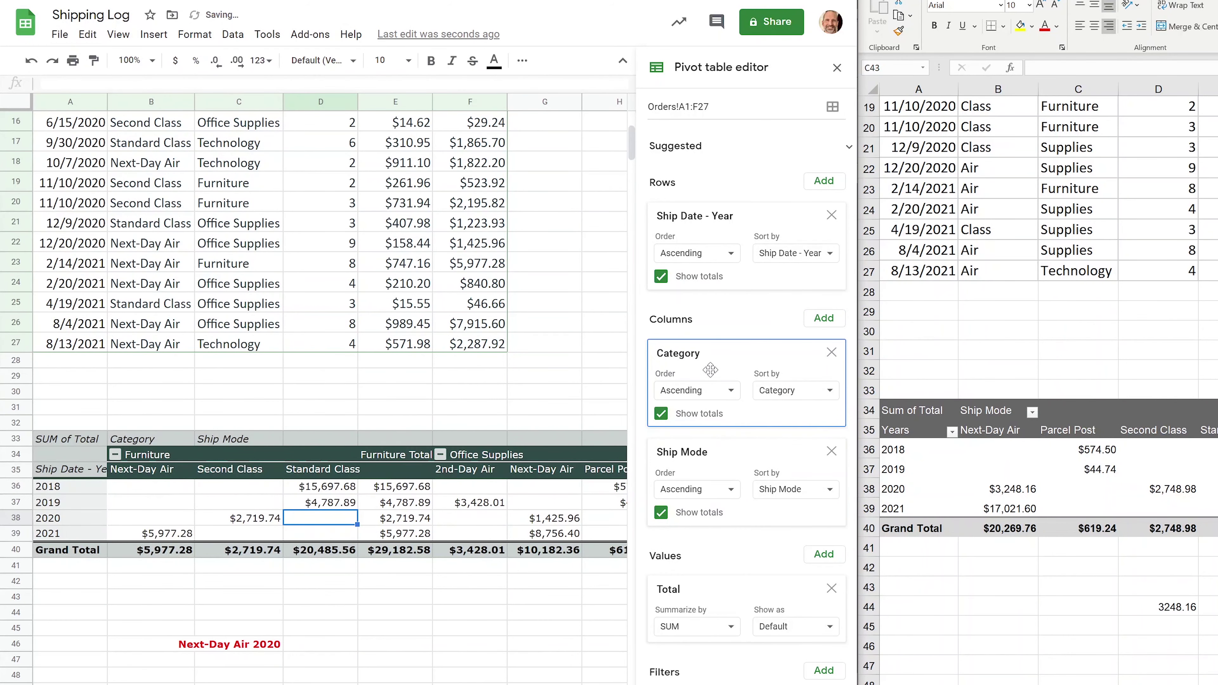
{"action": "left_click", "coordinate": [415, 582]}
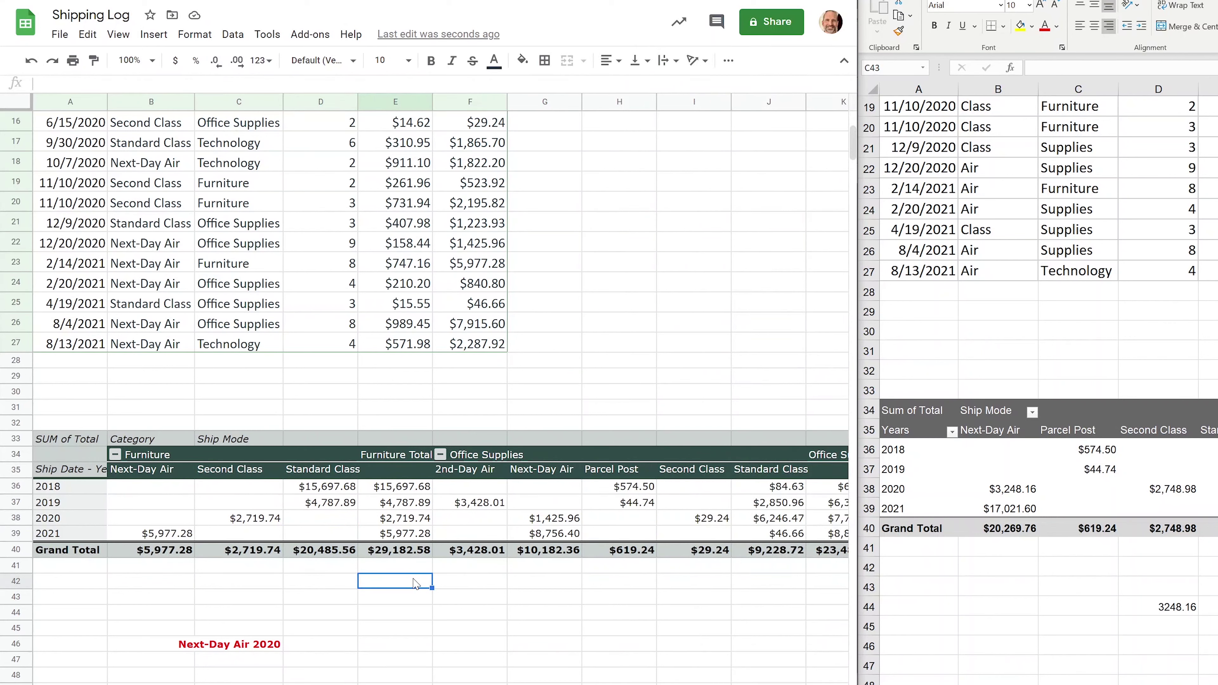
{"action": "left_click", "coordinate": [316, 644]}
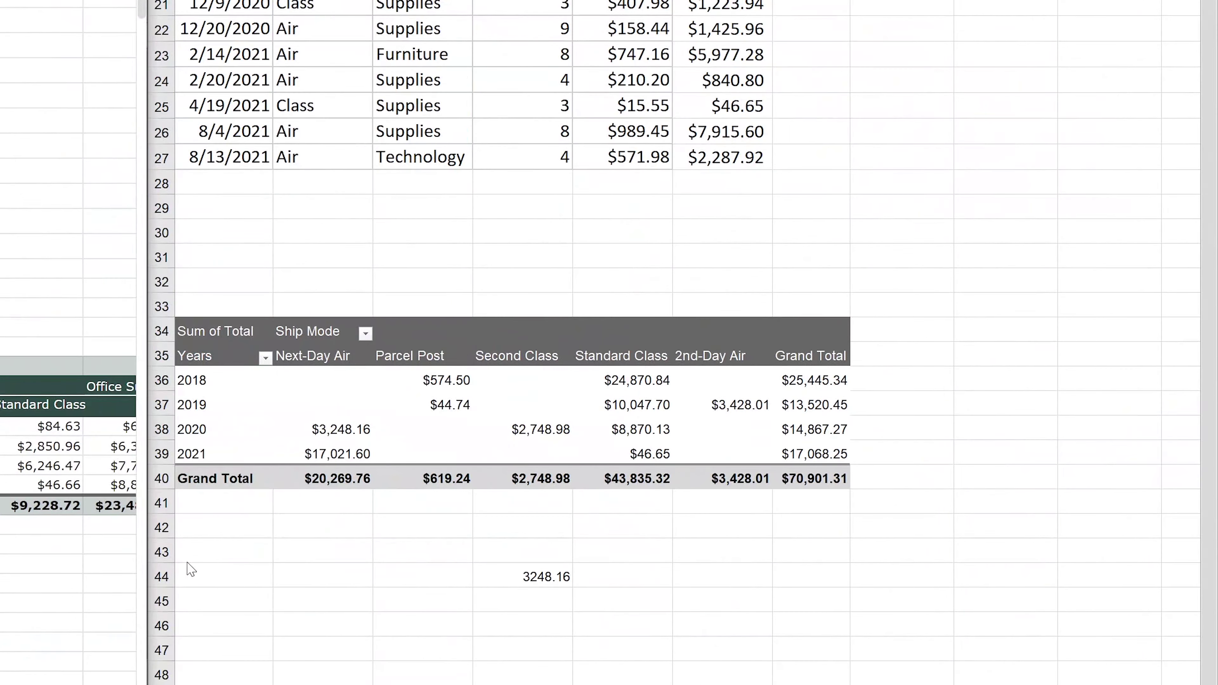
Switch to Excel and delete the loose 3248.16 value from D44 below the PivotTable
{"action": "left_click", "coordinate": [923, 597]}
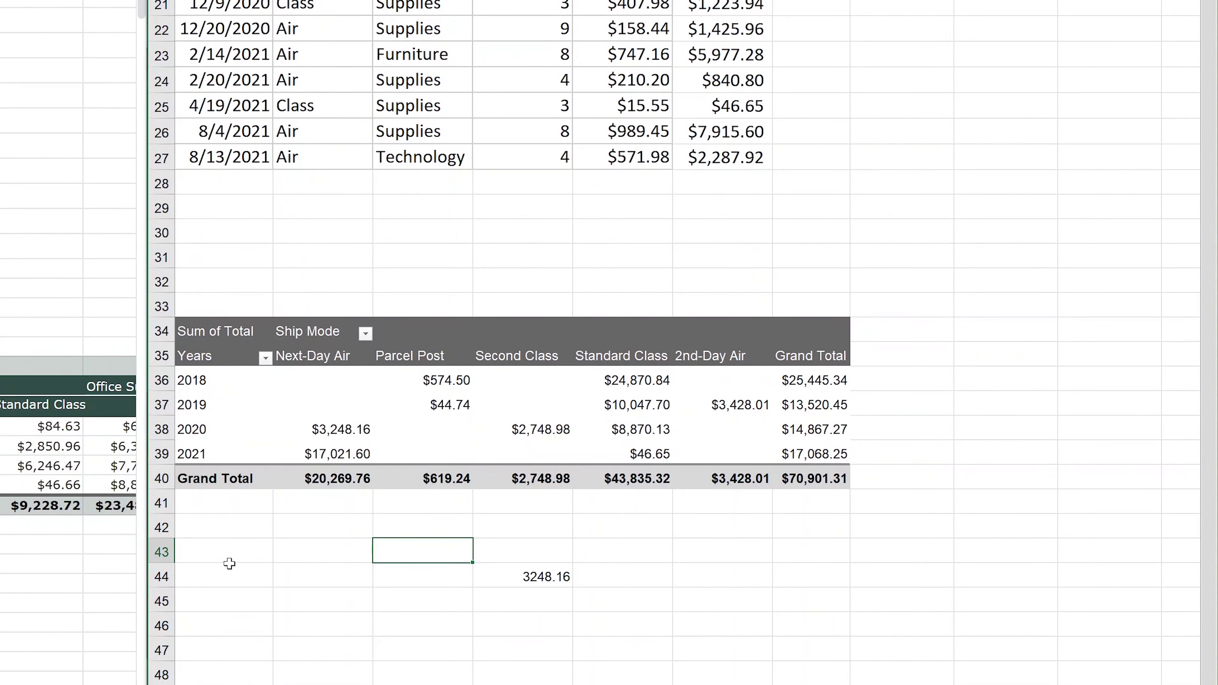
{"action": "left_click", "coordinate": [412, 574]}
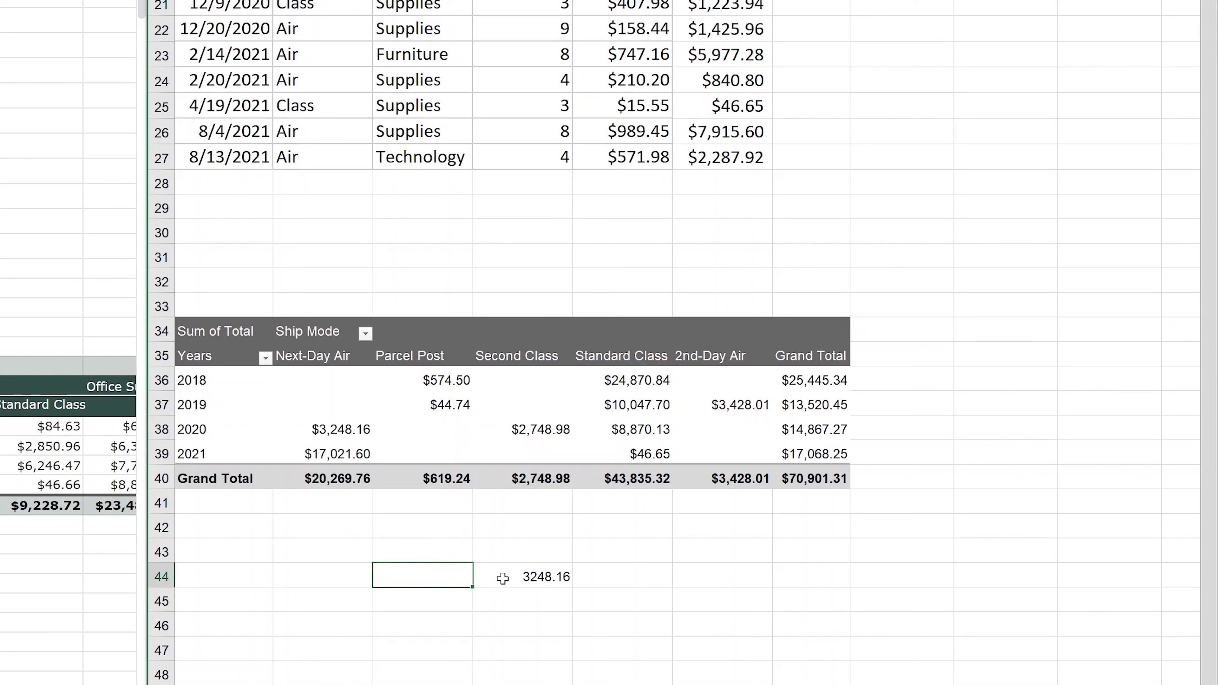
{"action": "left_click", "coordinate": [502, 578]}
{"action": "key", "text": "Delete"}
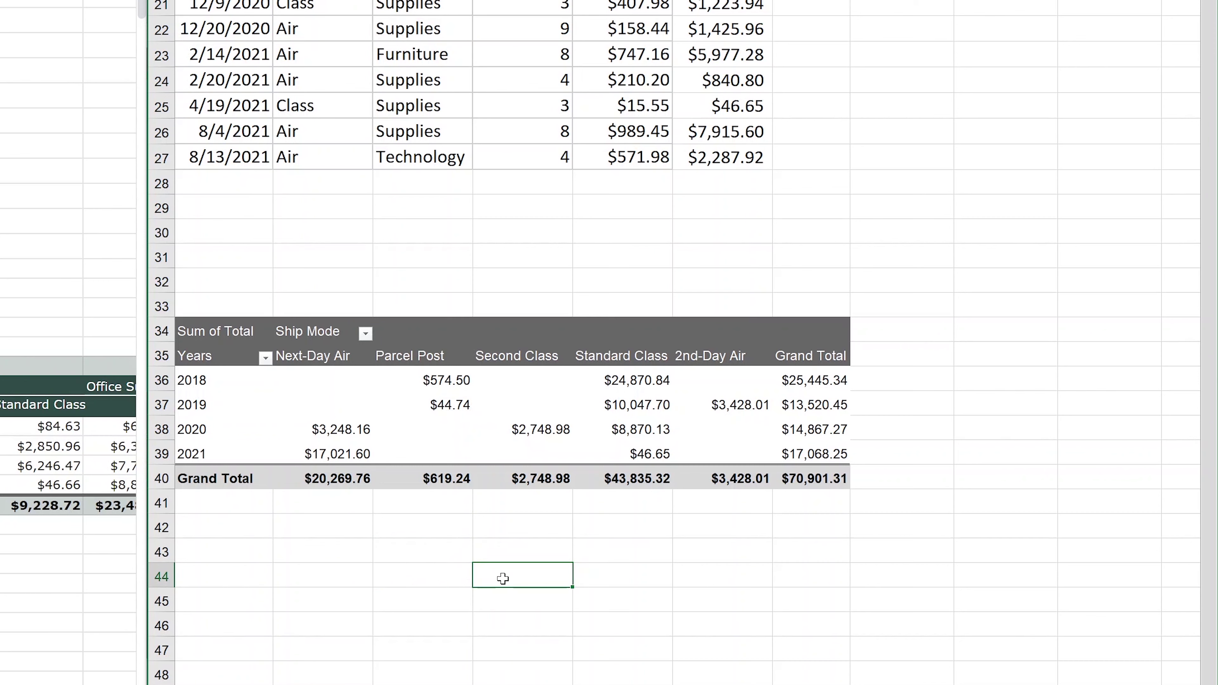
{"action": "type", "text": "="}
{"action": "left_click", "coordinate": [312, 356]}
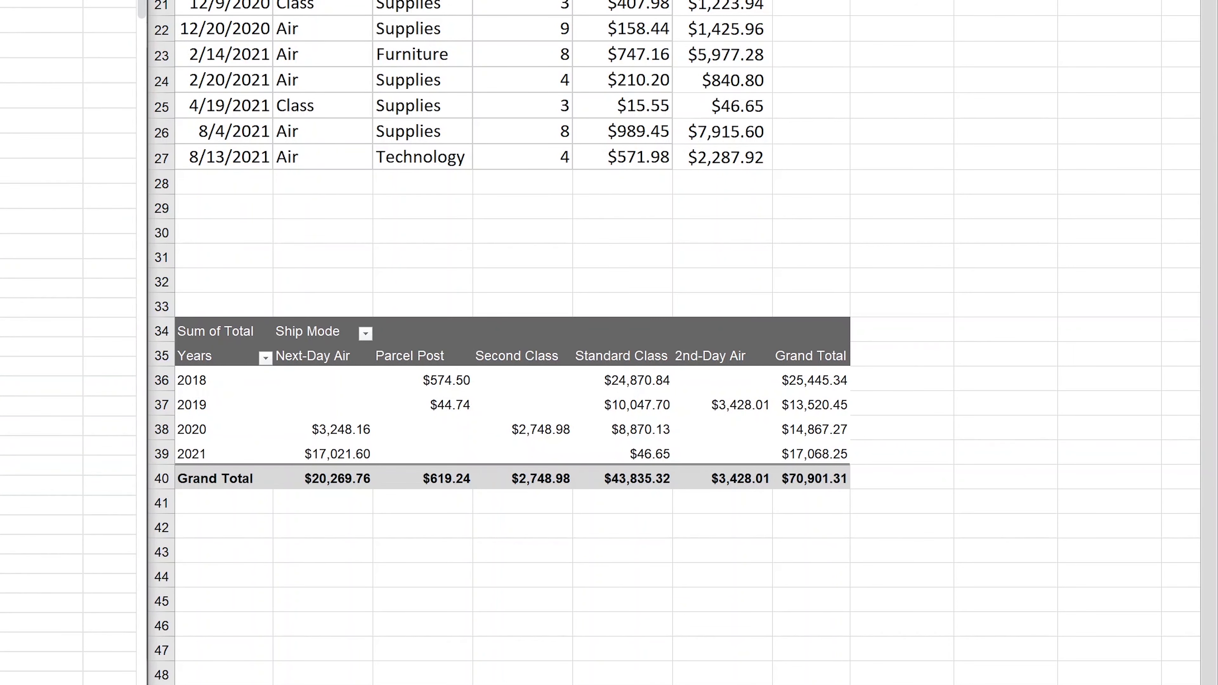
Paste the red "Next-Day Air 2020" label into C45 of the Excel sheet and right-align it
{"action": "left_click", "coordinate": [424, 609]}
{"action": "type", "text": "Next-Day Air 2020"}
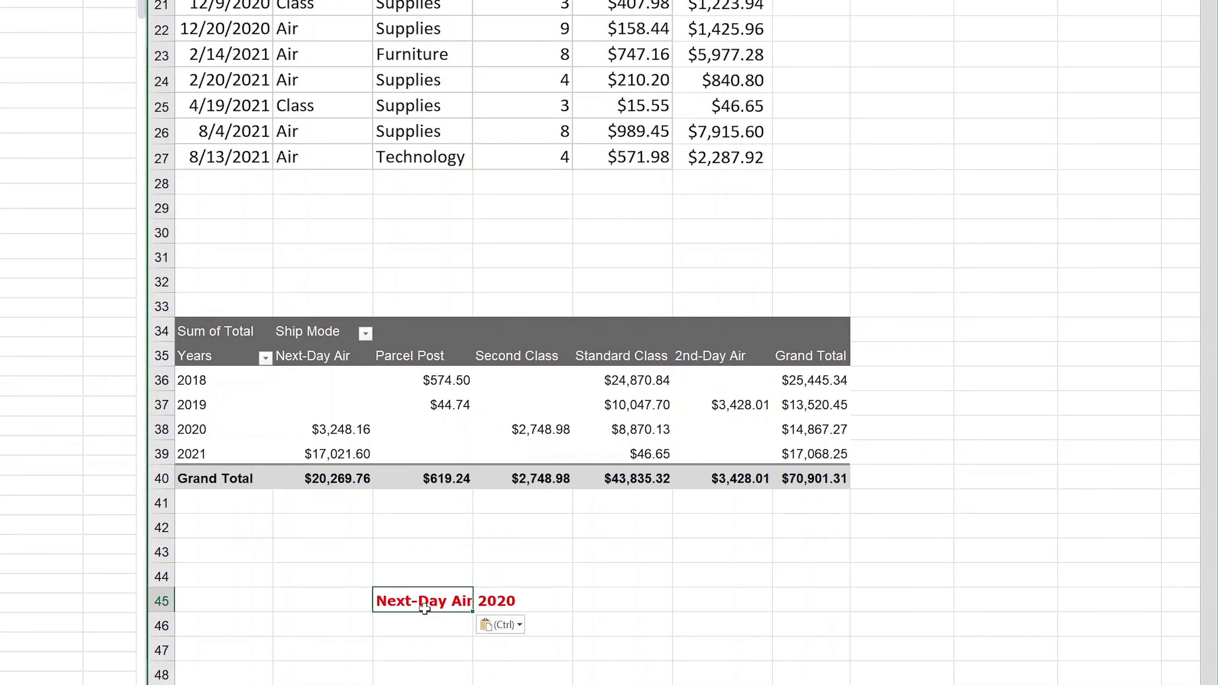
{"action": "key", "text": "alt+h"}
{"action": "key", "text": "a"}
{"action": "key", "text": "r"}
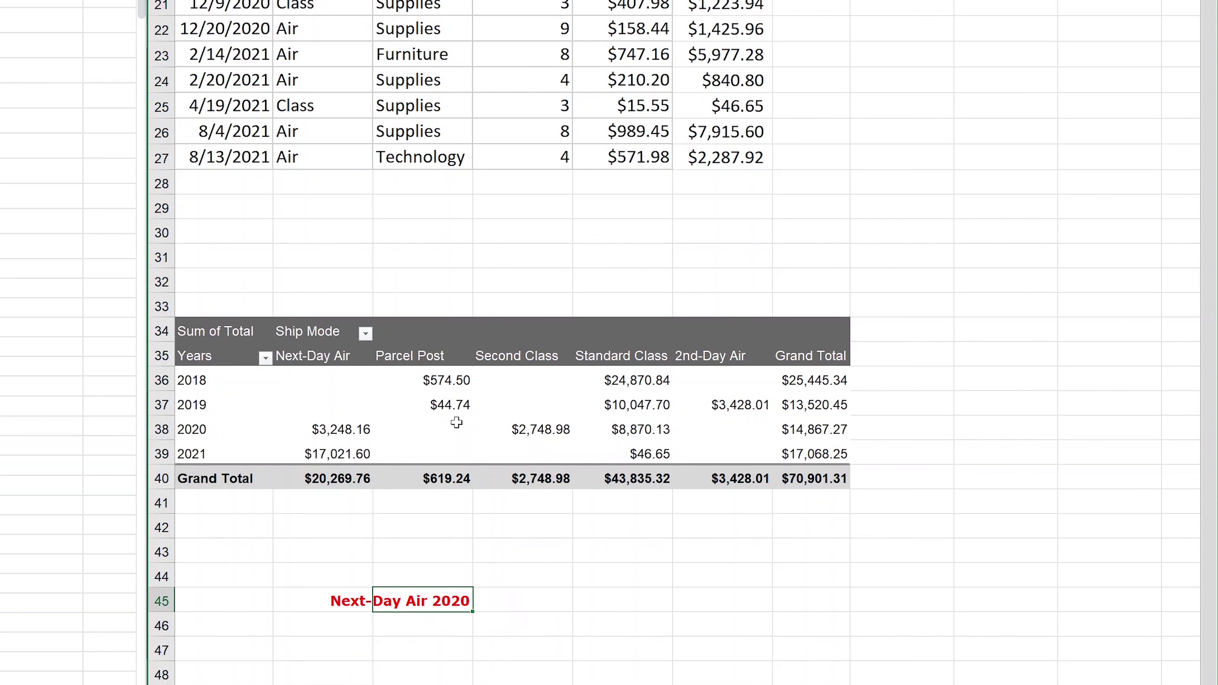
Link D45 beside the "Next-Day Air 2020" label to the PivotTable's Next-Day Air value for 2020 using GETPIVOTDATA
{"action": "left_click", "coordinate": [506, 601]}
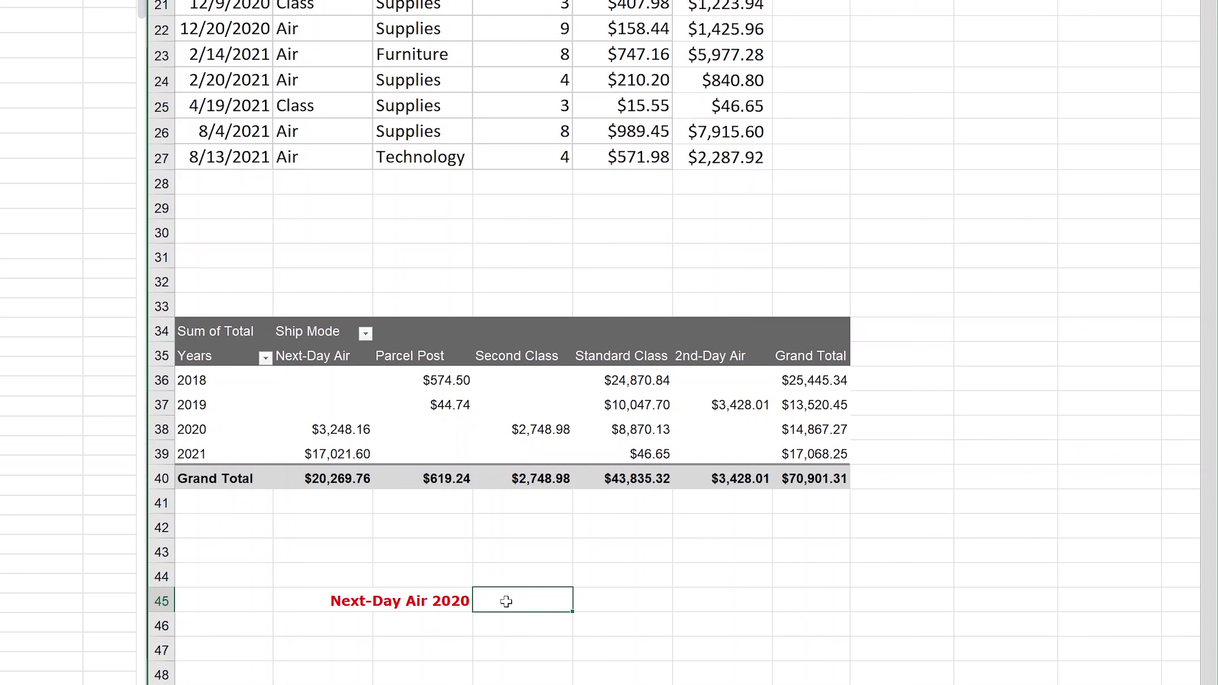
{"action": "type", "text": "="}
{"action": "left_click", "coordinate": [324, 428]}
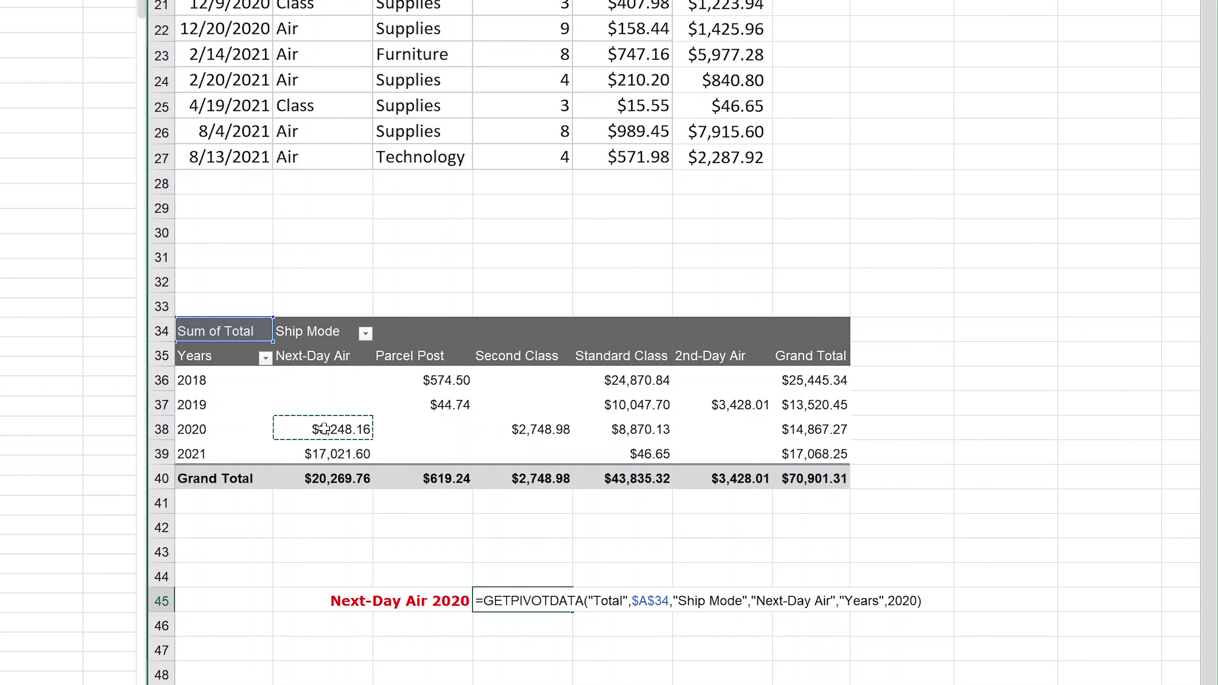
{"action": "key", "text": "Return"}
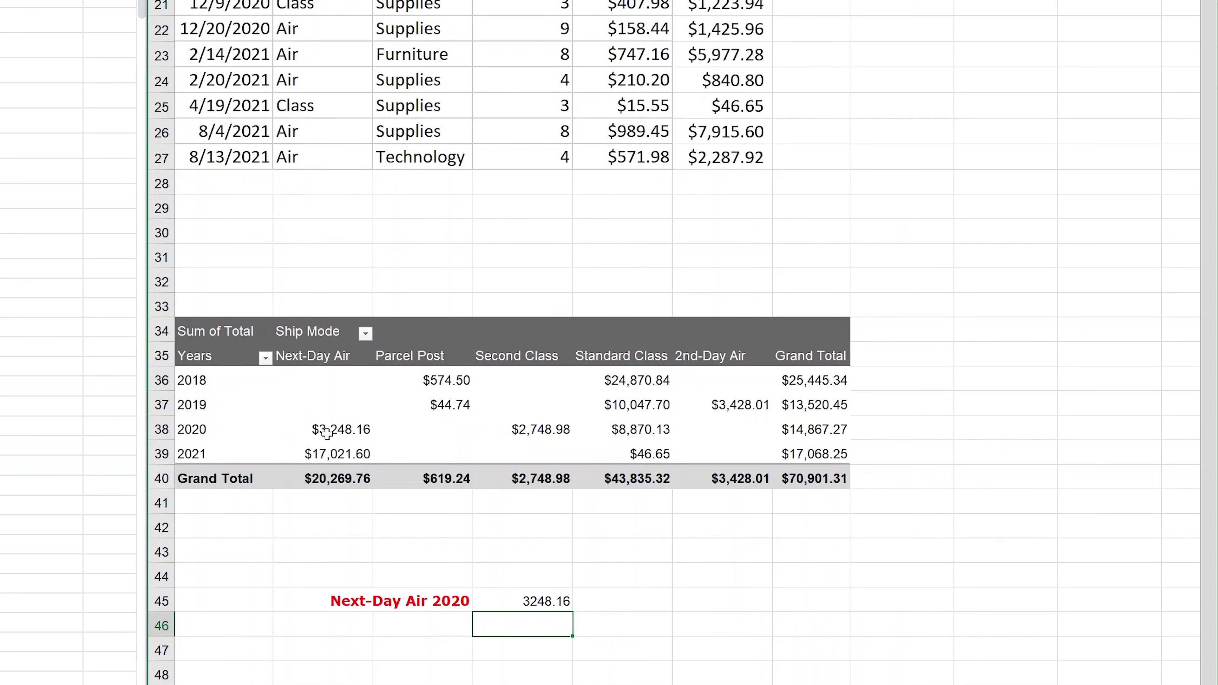
{"action": "left_click", "coordinate": [520, 593]}
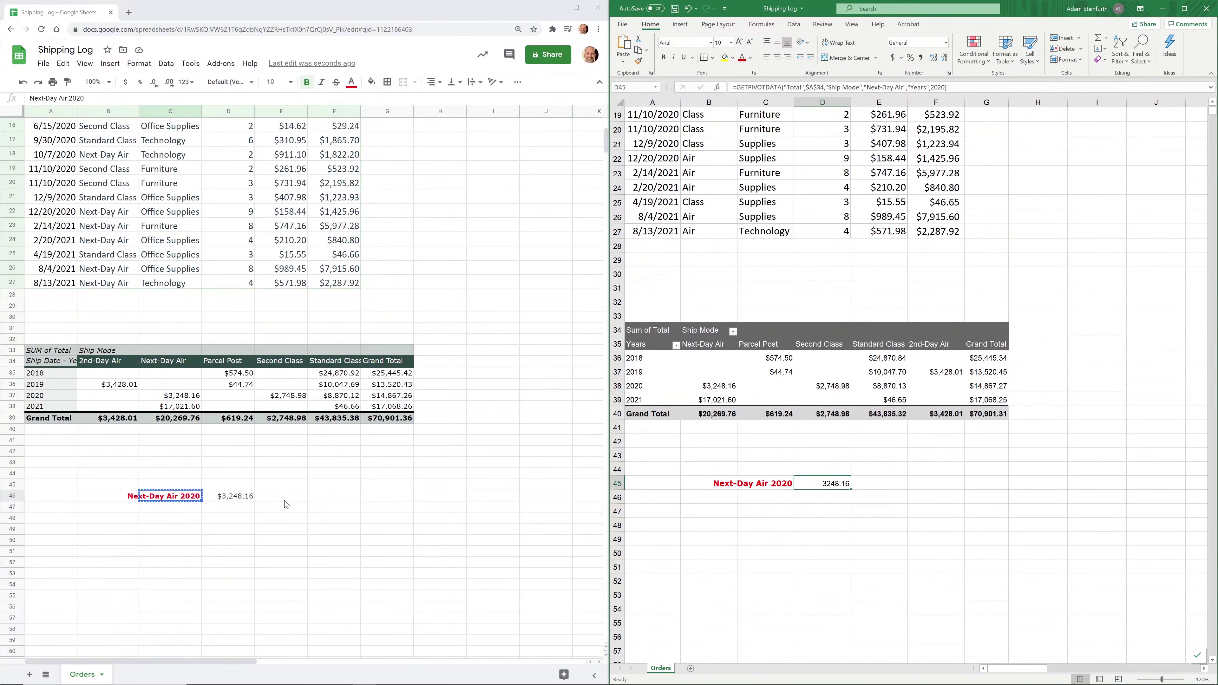
Switch to Google Sheets and inspect the reference formula in D46 without changing it
{"action": "left_click", "coordinate": [226, 496]}
{"action": "key", "text": "F2"}
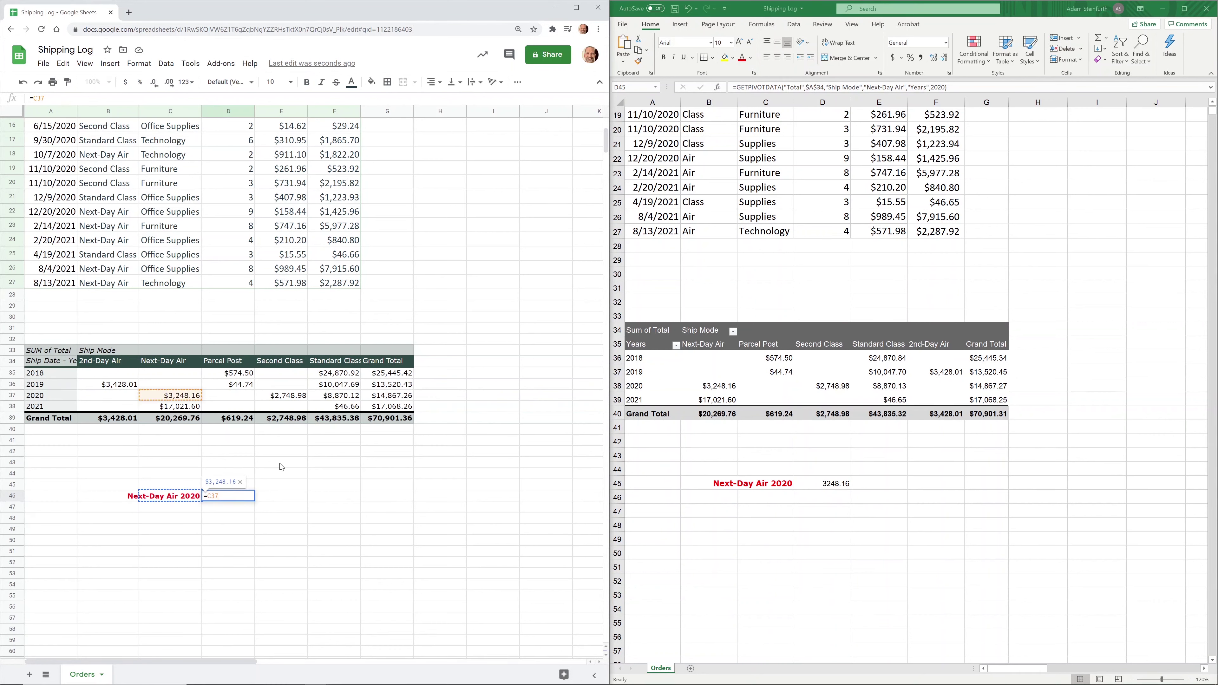
{"action": "key", "text": "Escape"}
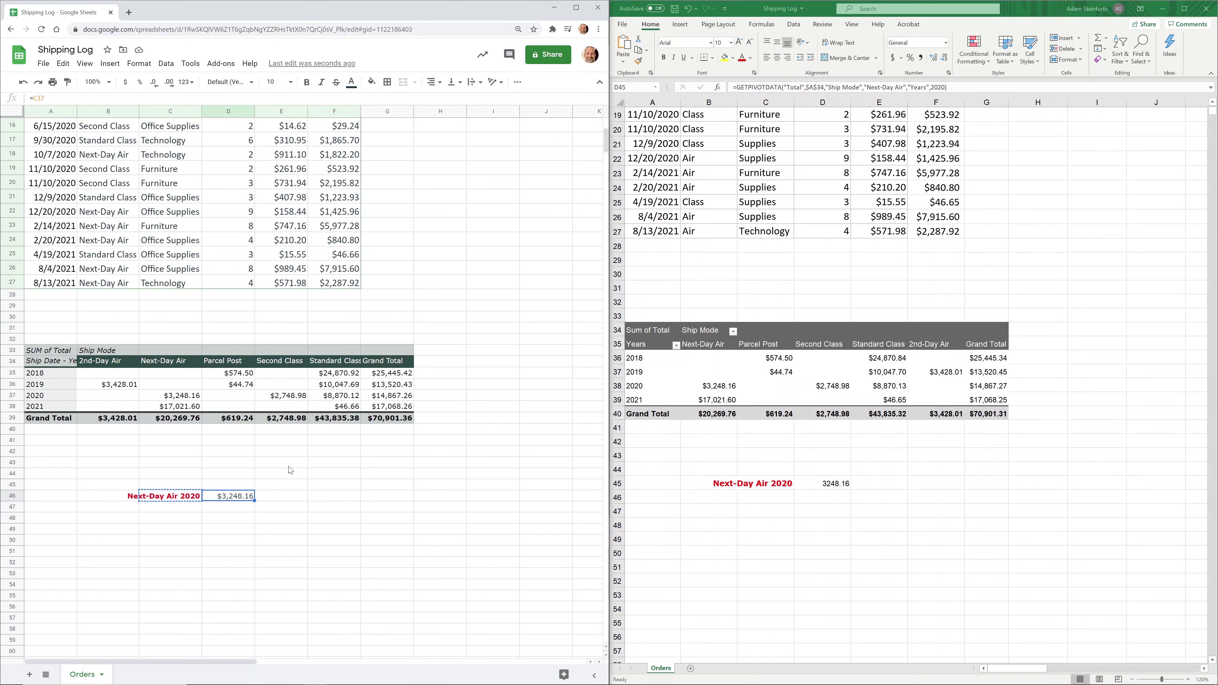
{"action": "left_click", "coordinate": [688, 395]}
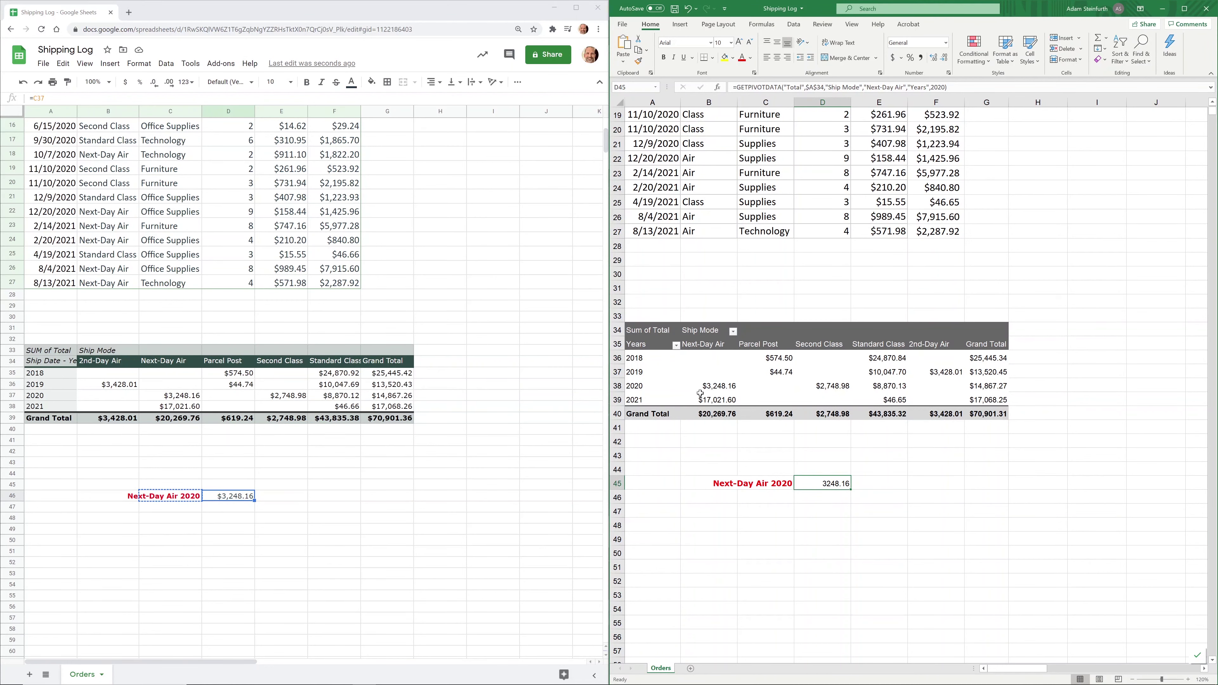
{"action": "left_click", "coordinate": [701, 387]}
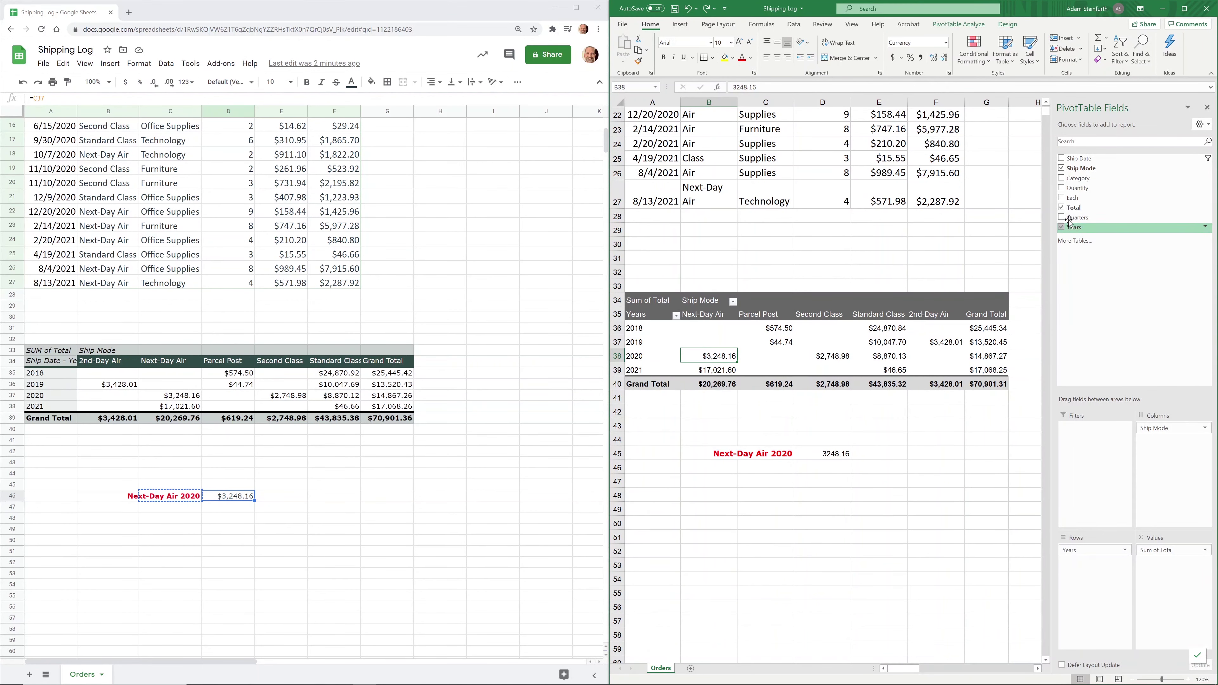
{"action": "left_click_drag", "start_coordinate": [1078, 178], "coordinate": [1085, 559]}
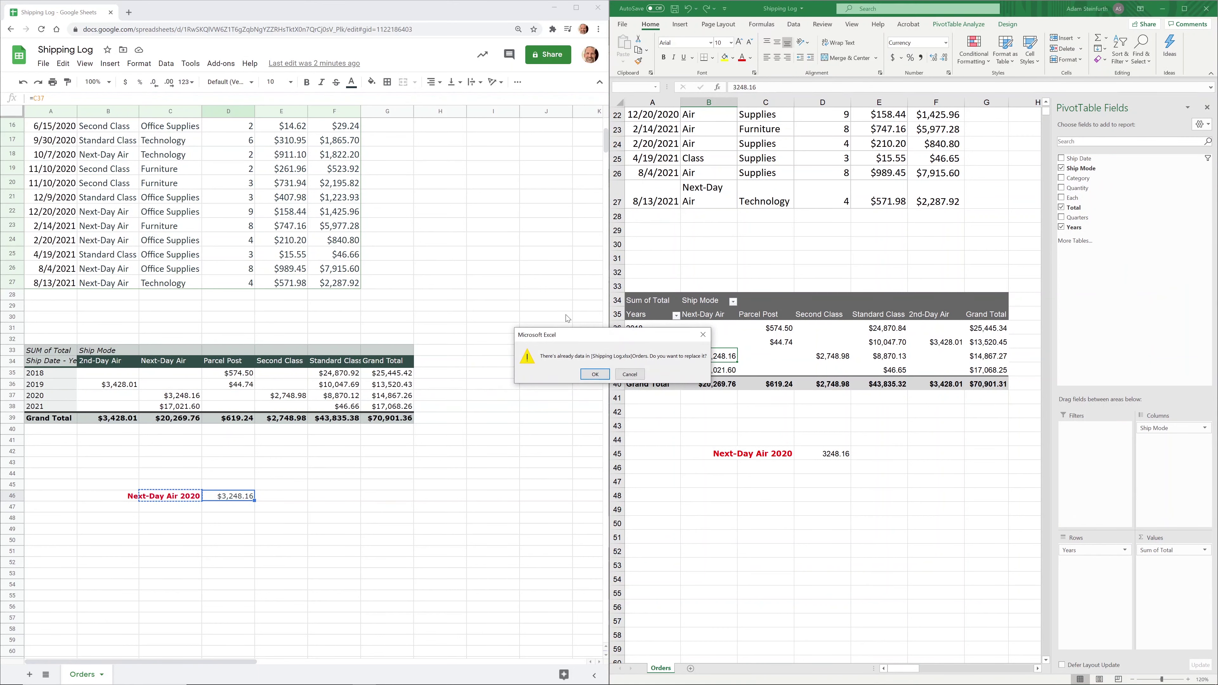
{"action": "left_click", "coordinate": [628, 375]}
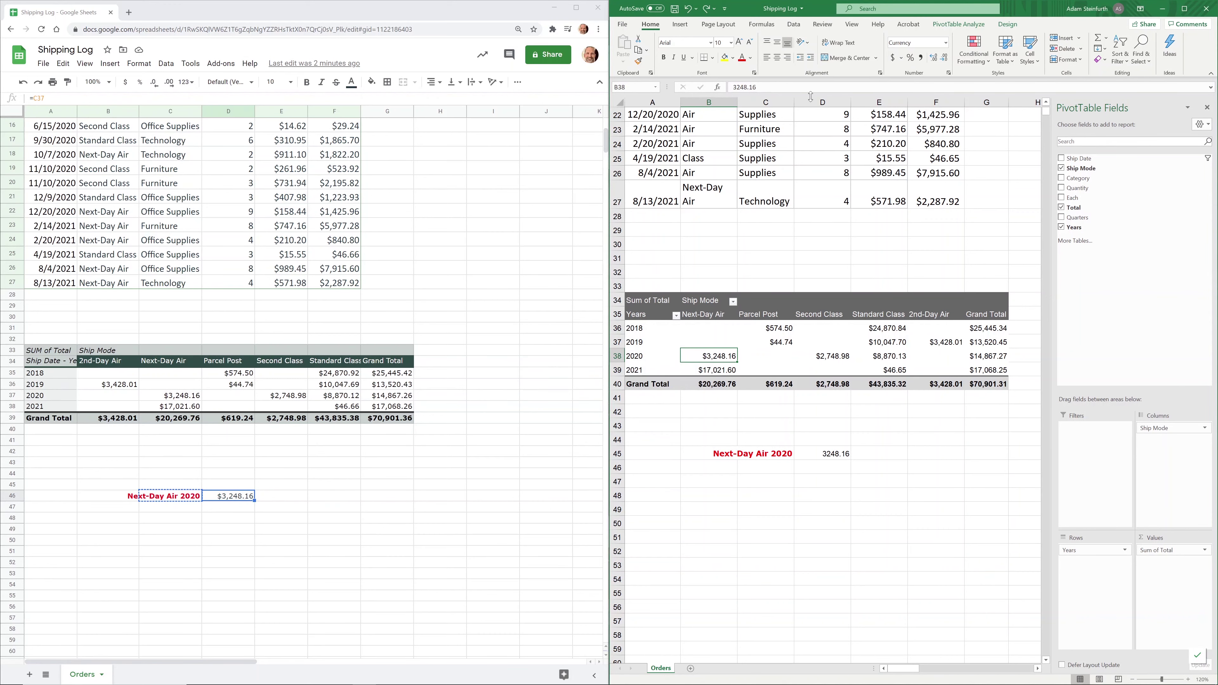
Maximize the Excel window, move the PivotTable so it starts at H33, and check the linked formula in D45
{"action": "left_click", "coordinate": [1179, 11]}
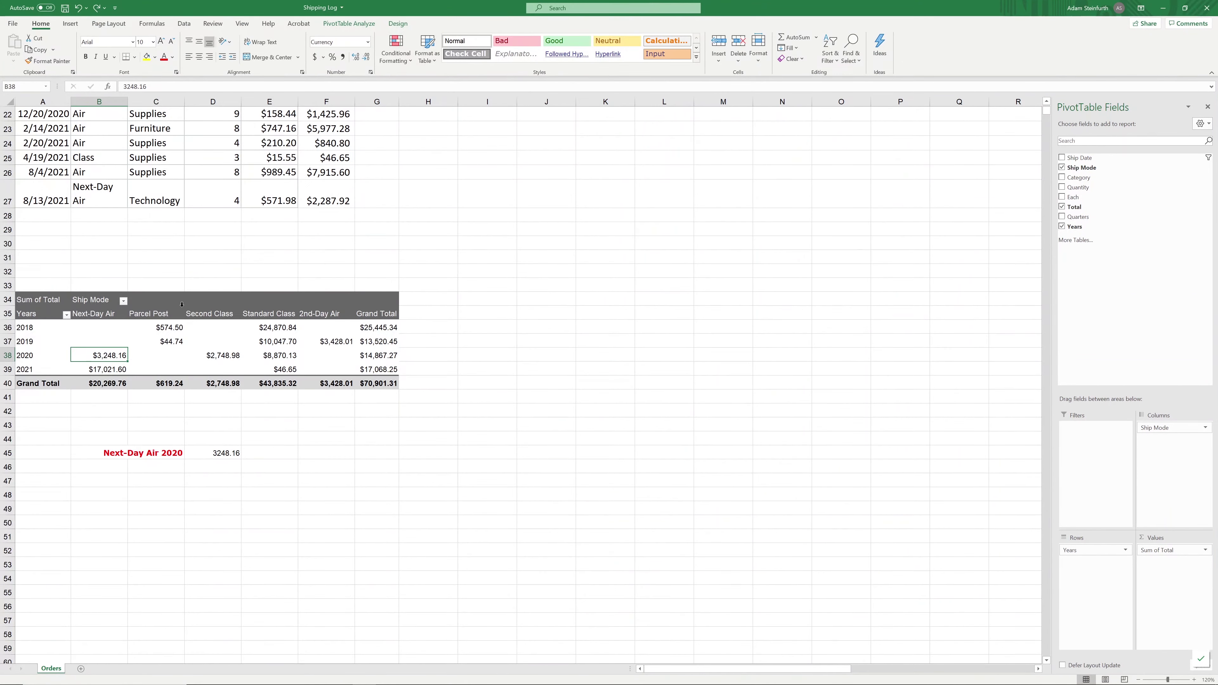
{"action": "mouse_move", "coordinate": [48, 301]}
{"action": "left_mouse_down"}
{"action": "mouse_move", "coordinate": [159, 343]}
{"action": "mouse_move", "coordinate": [377, 383]}
{"action": "left_mouse_up"}
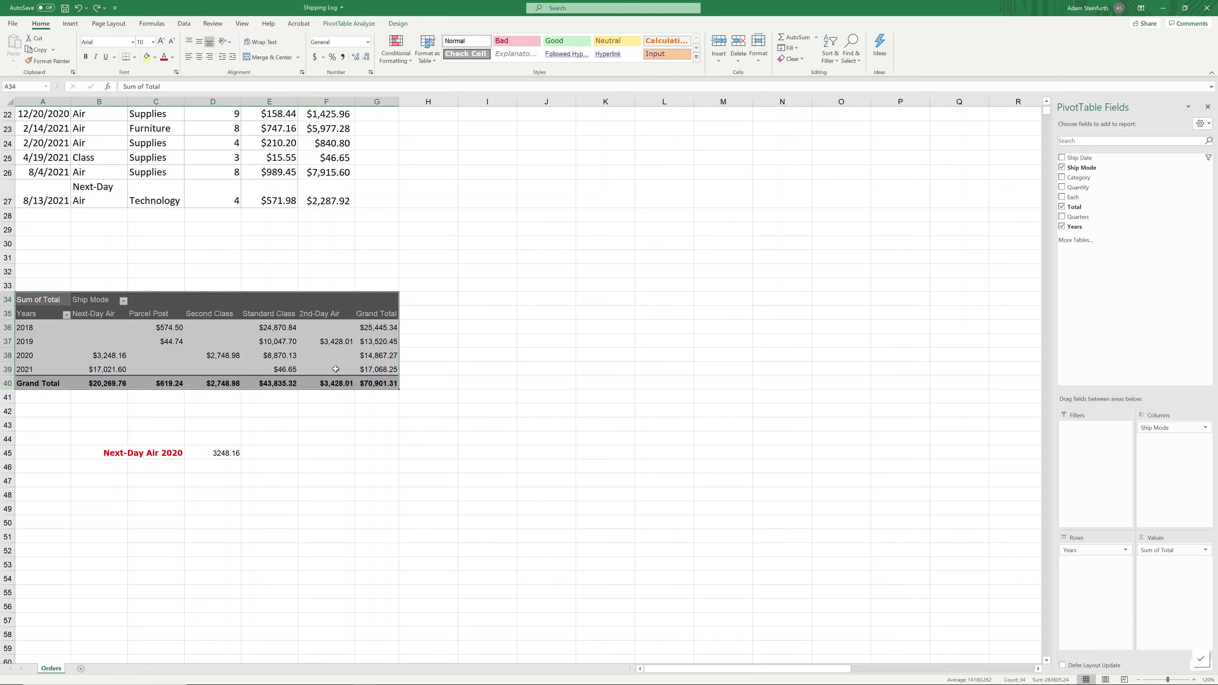
{"action": "left_click", "coordinate": [206, 292]}
{"action": "left_click_drag", "start_coordinate": [34, 298], "coordinate": [382, 384]}
{"action": "left_click_drag", "start_coordinate": [315, 289], "coordinate": [714, 289]}
{"action": "left_click", "coordinate": [300, 436]}
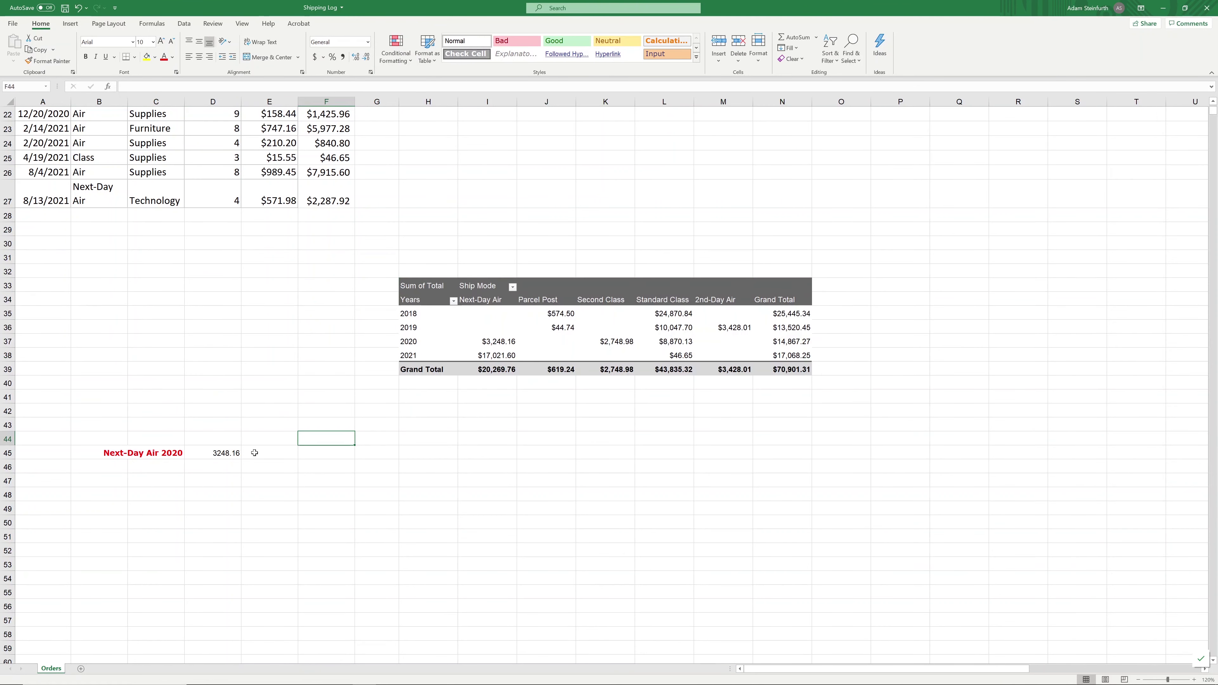
{"action": "left_click", "coordinate": [232, 453]}
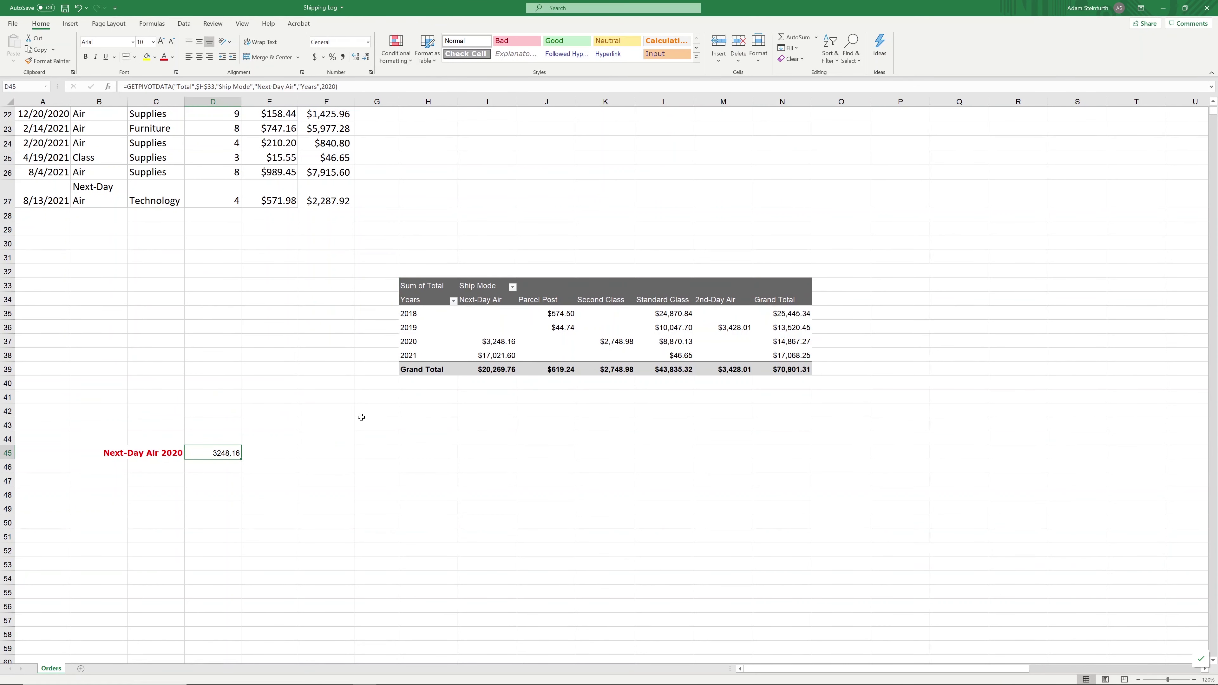
Add Category to the Excel PivotTable's rows beneath Years and check the linked cell D45
{"action": "left_click", "coordinate": [512, 345]}
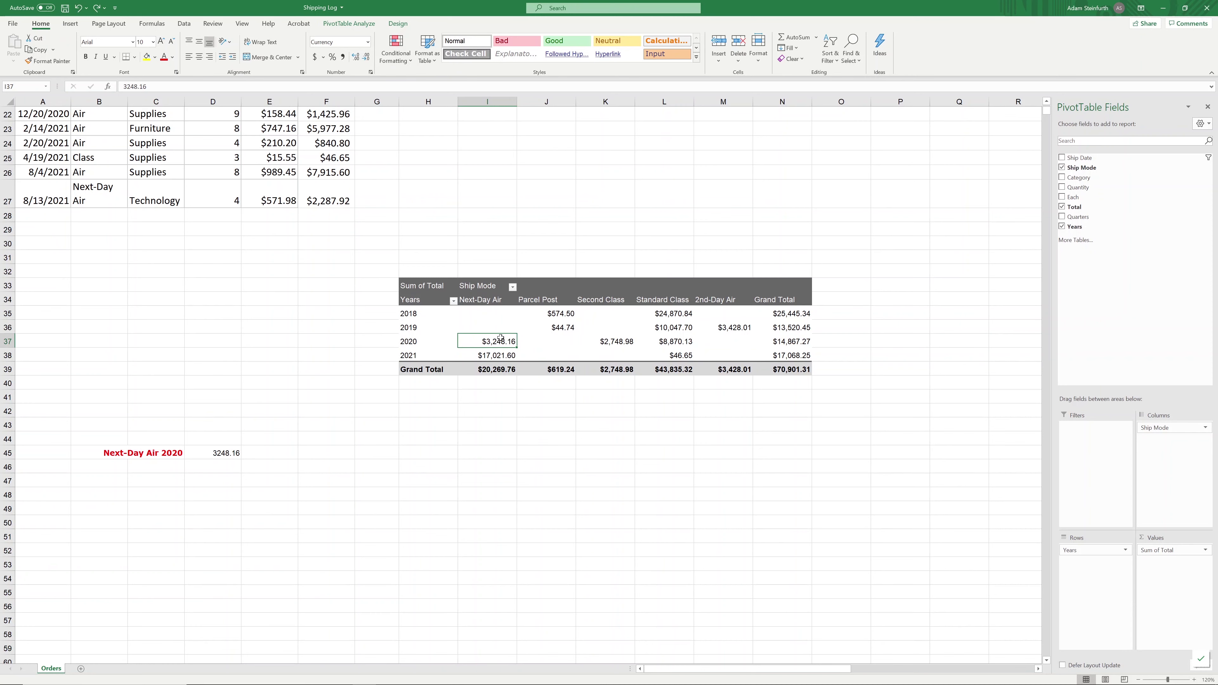
{"action": "left_click_drag", "start_coordinate": [1096, 159], "coordinate": [1090, 565]}
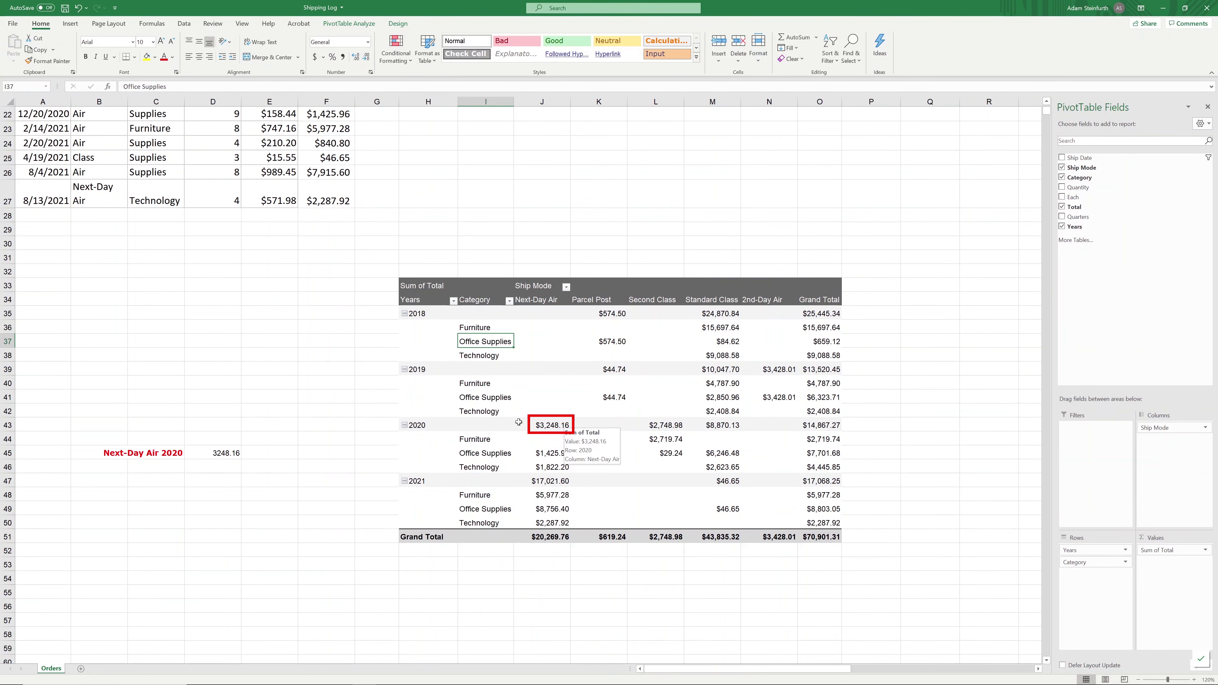
{"action": "left_click", "coordinate": [207, 451]}
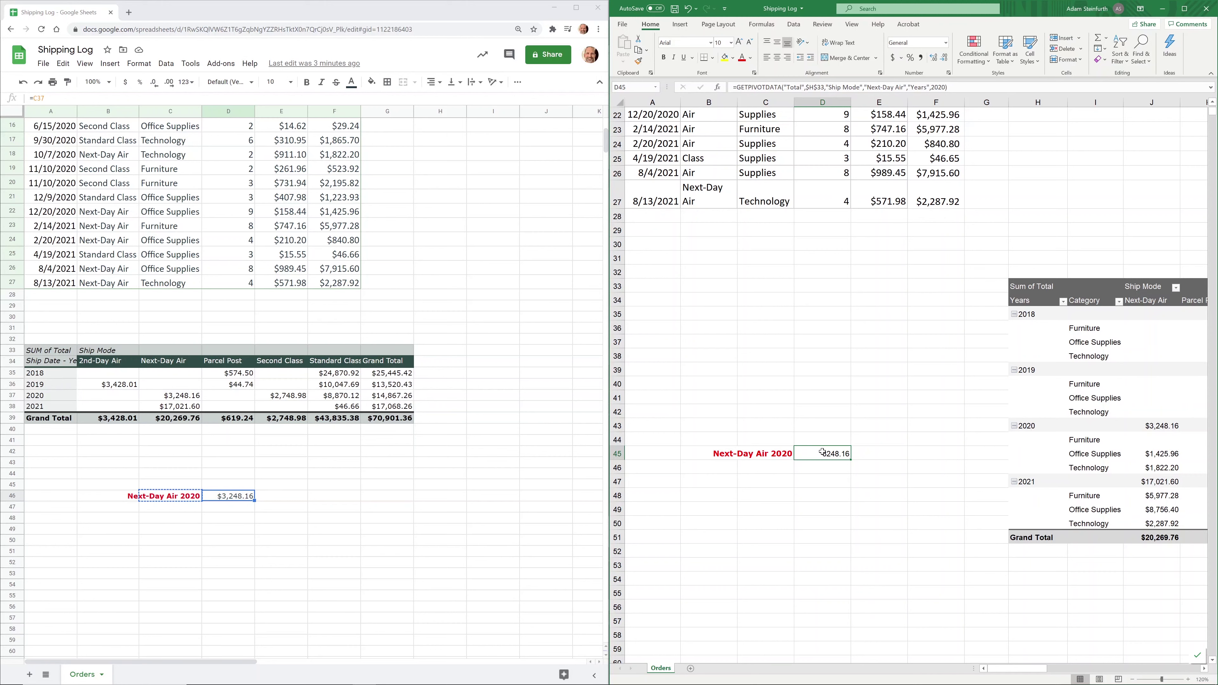
Copy the GETPIVOTDATA formula from Excel's D45 and paste it into D47 of the Google Sheets file
{"action": "left_click_drag", "start_coordinate": [948, 87], "coordinate": [731, 88]}
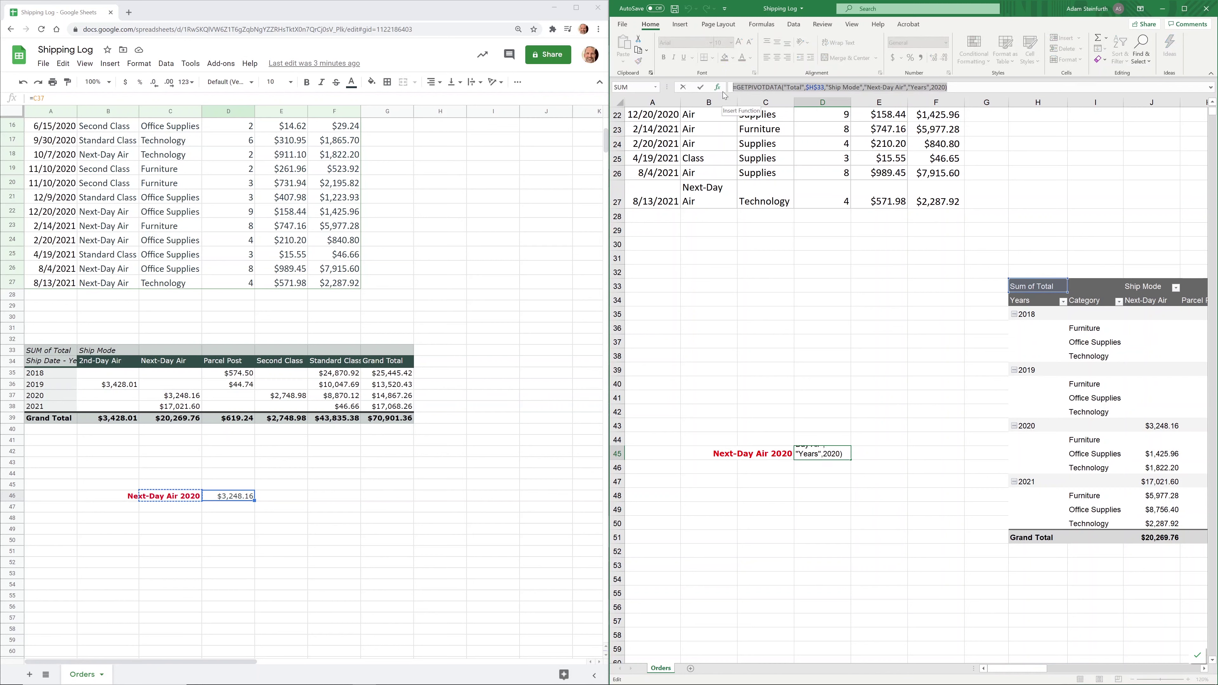
{"action": "key", "text": "Escape"}
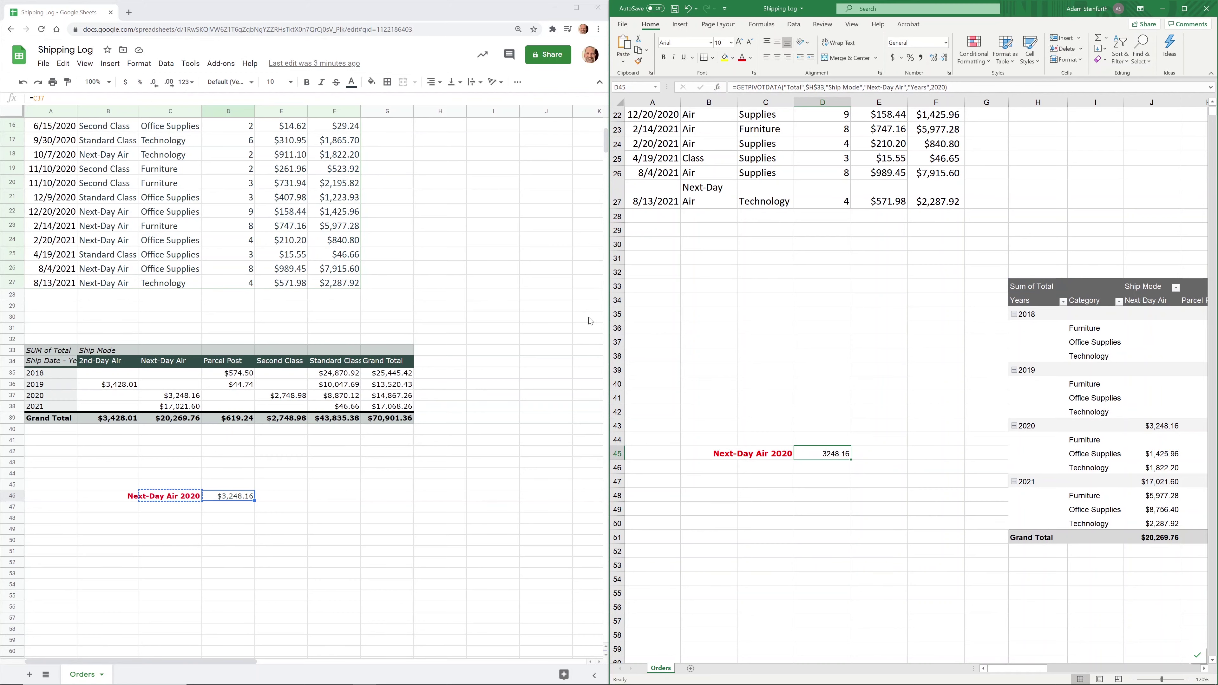
{"action": "left_click", "coordinate": [241, 510]}
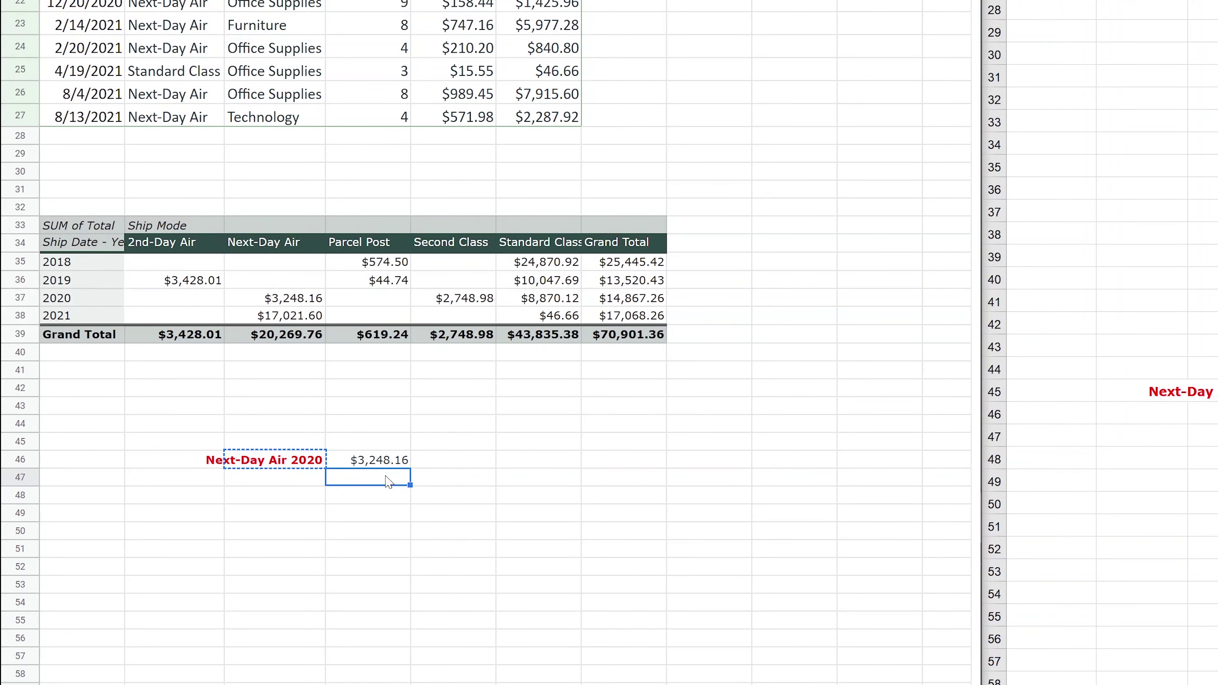
{"action": "key", "text": "ctrl+v"}
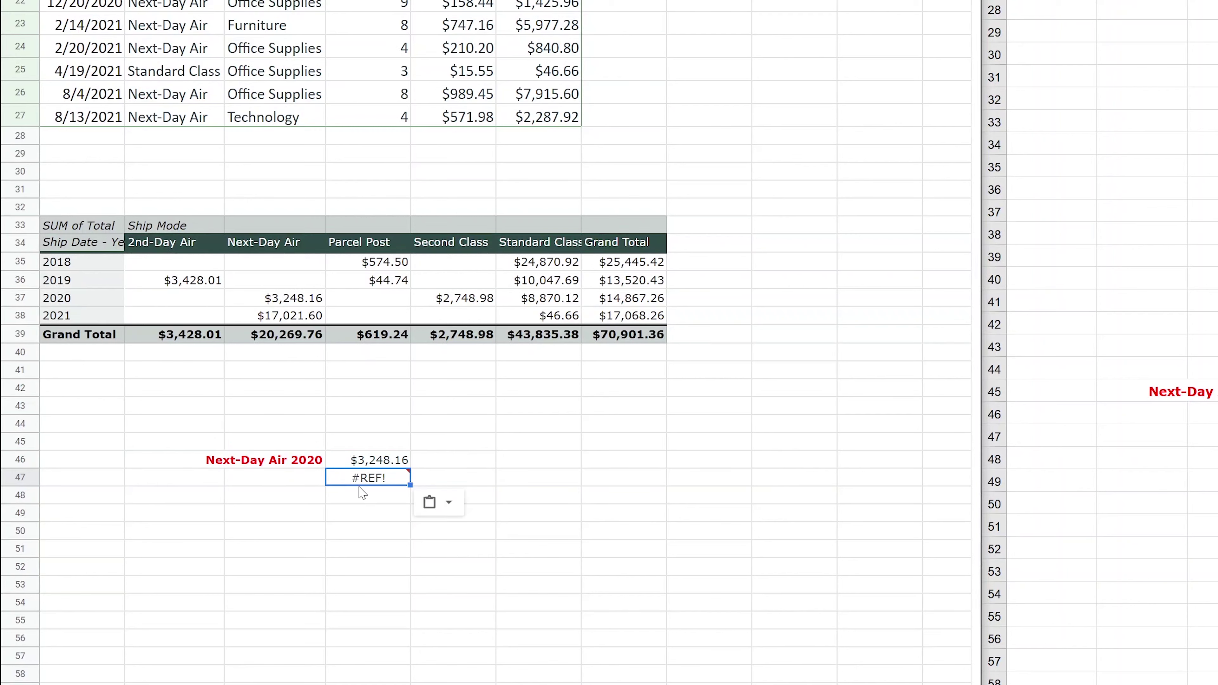
{"action": "mouse_move", "coordinate": [364, 486]}
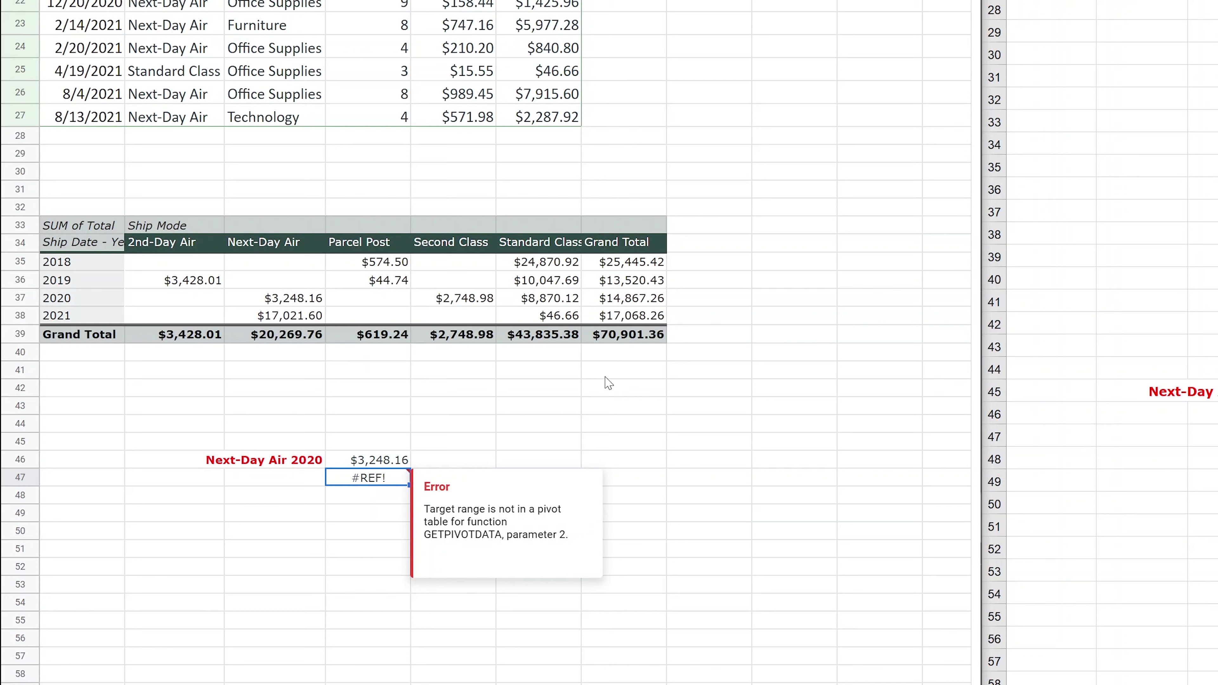
Examine the pasted formula in D47 and the GETPIVOTDATA argument help, leaving the formula as it is
{"action": "key", "text": "F2"}
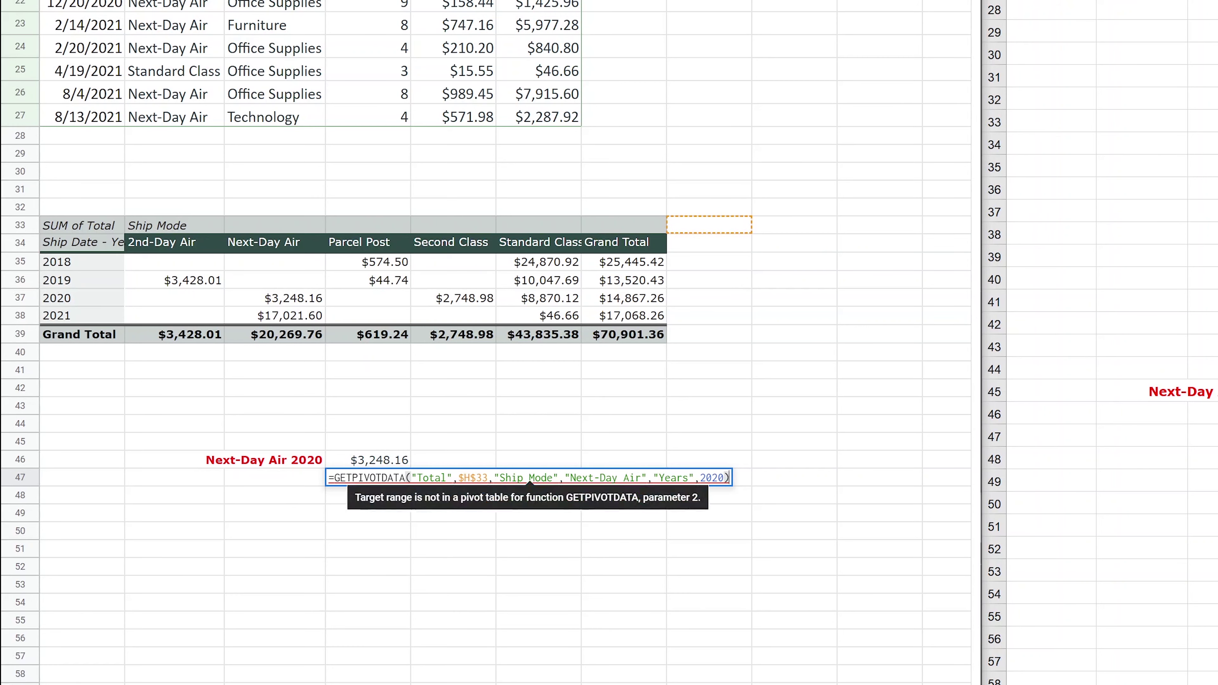
{"action": "left_click", "coordinate": [418, 478]}
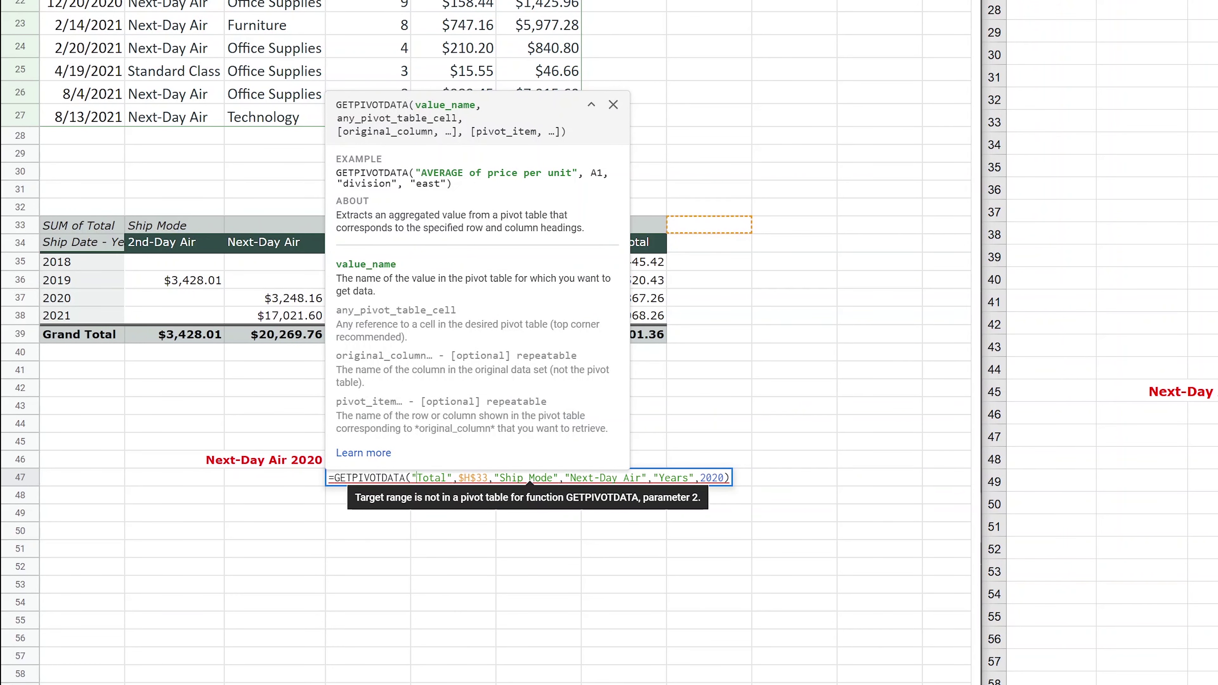
{"action": "key", "text": "Escape"}
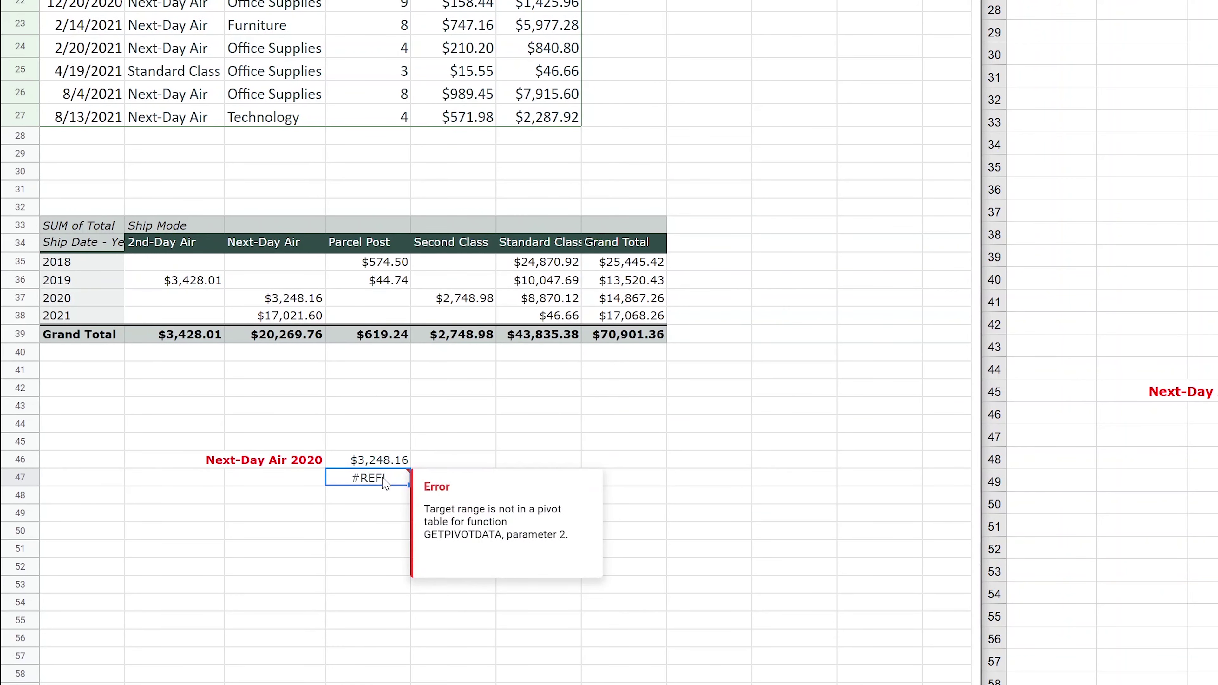
{"action": "triple_click", "coordinate": [382, 478]}
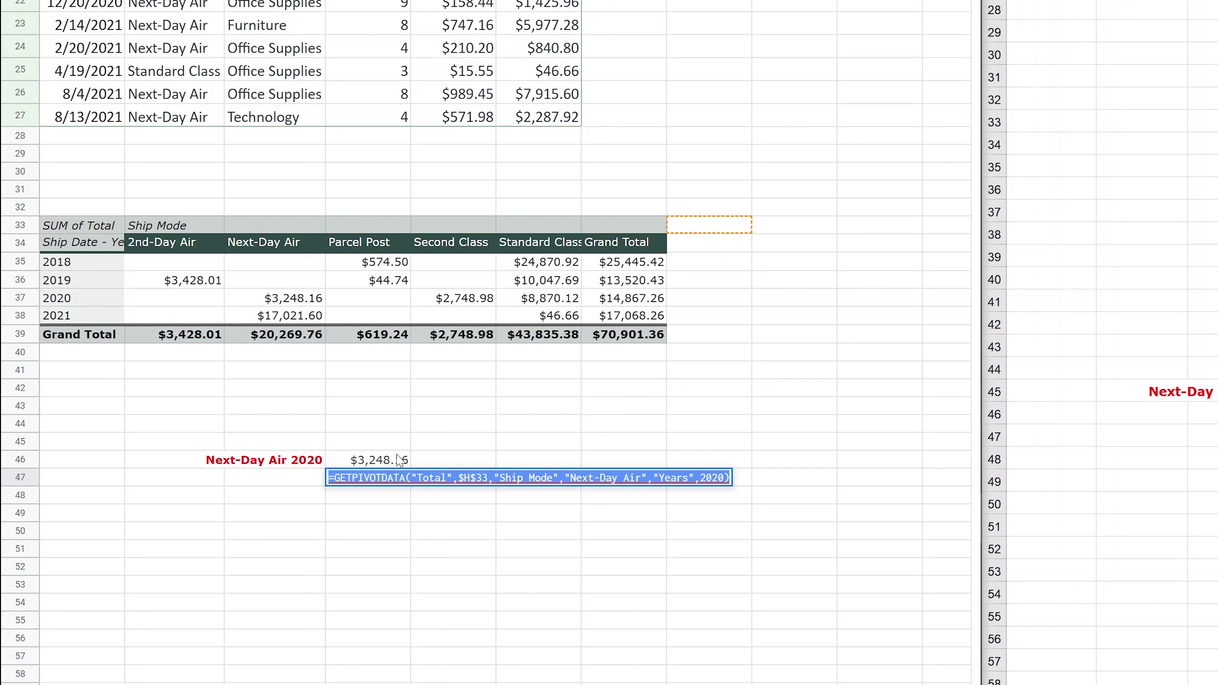
{"action": "mouse_move", "coordinate": [400, 475]}
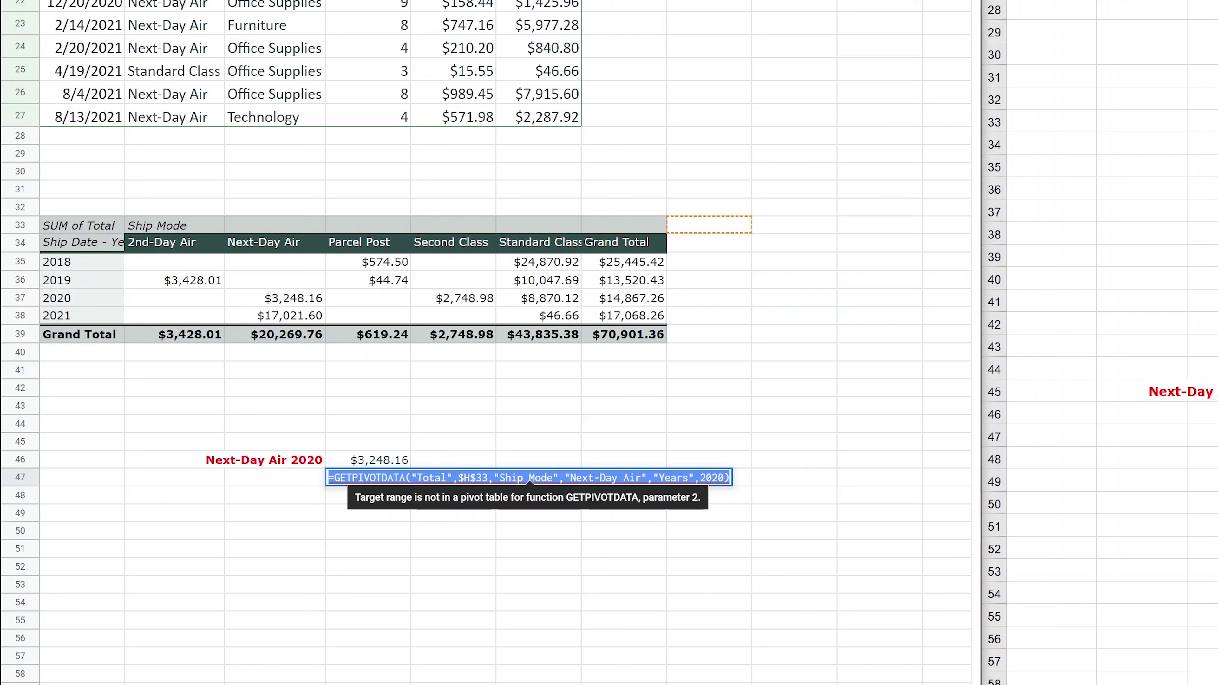
{"action": "key", "text": "Escape"}
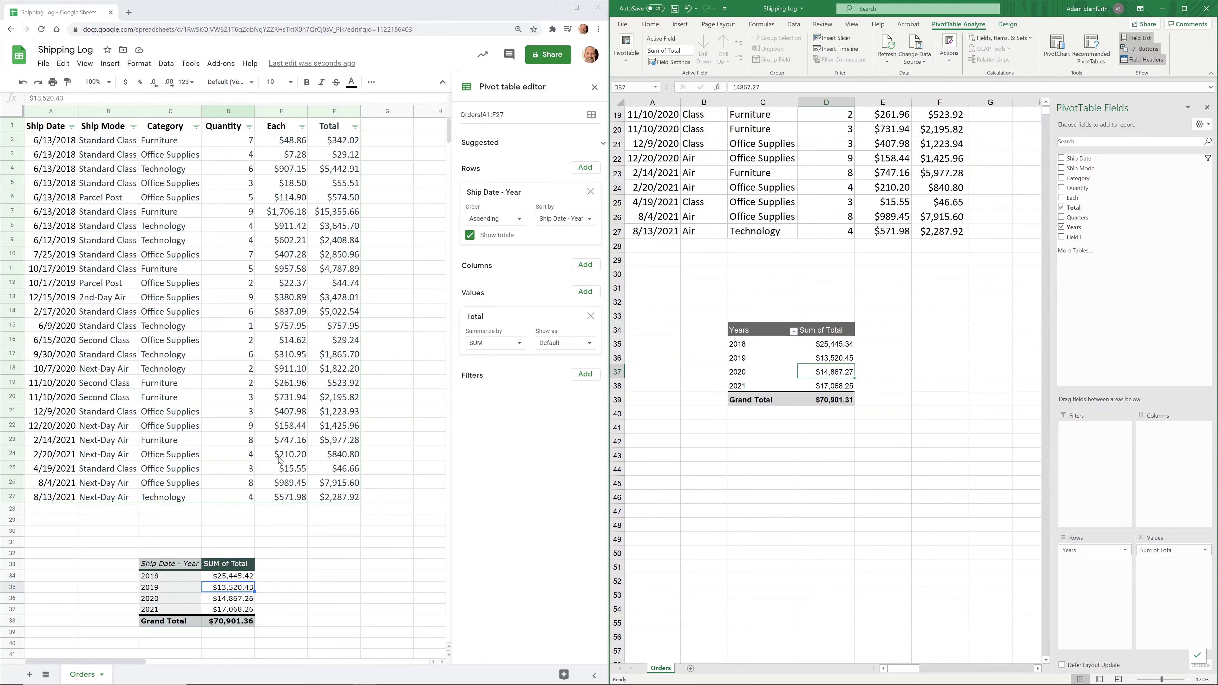
Add a calculated field with the formula =Quantity*2 to the Google Sheets pivot table's values and select its 2018 result
{"action": "left_click", "coordinate": [586, 293]}
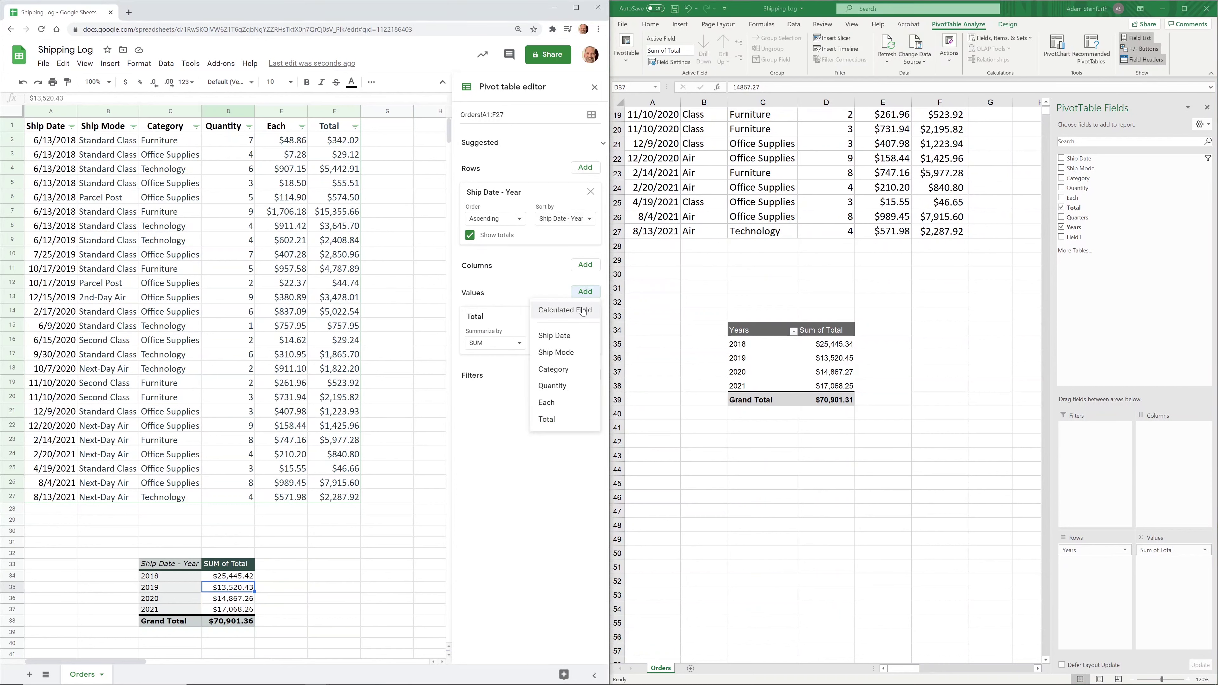
{"action": "left_click", "coordinate": [583, 311]}
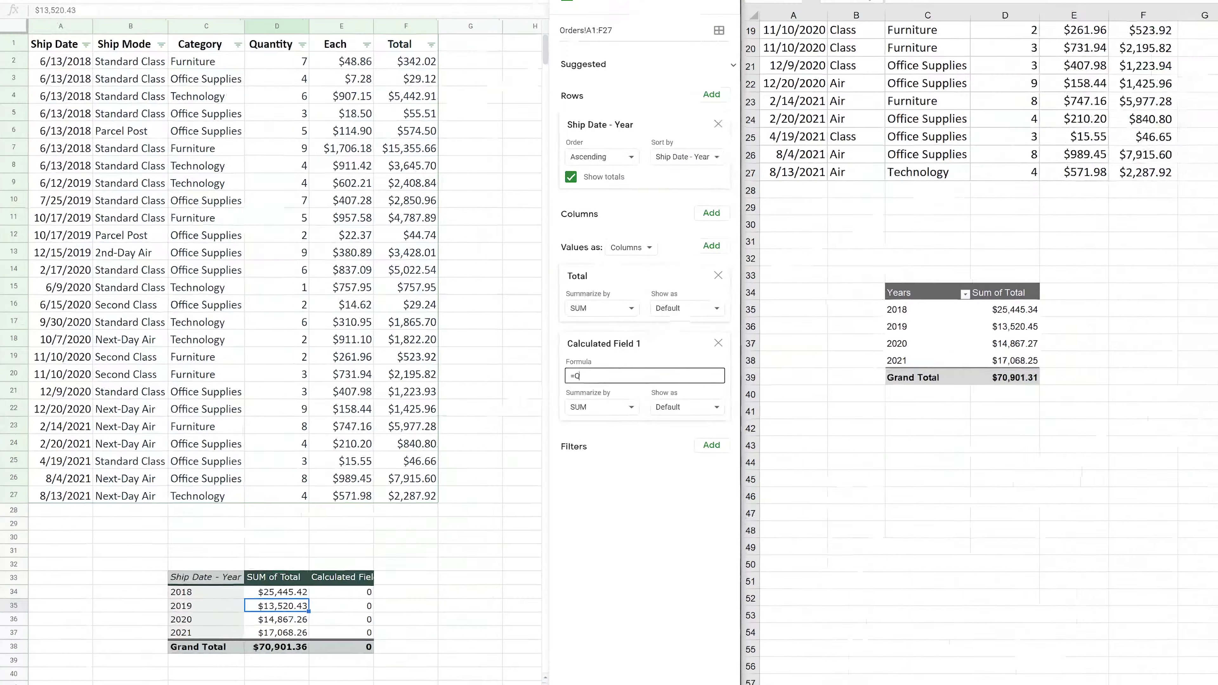
{"action": "type", "text": "Quan"}
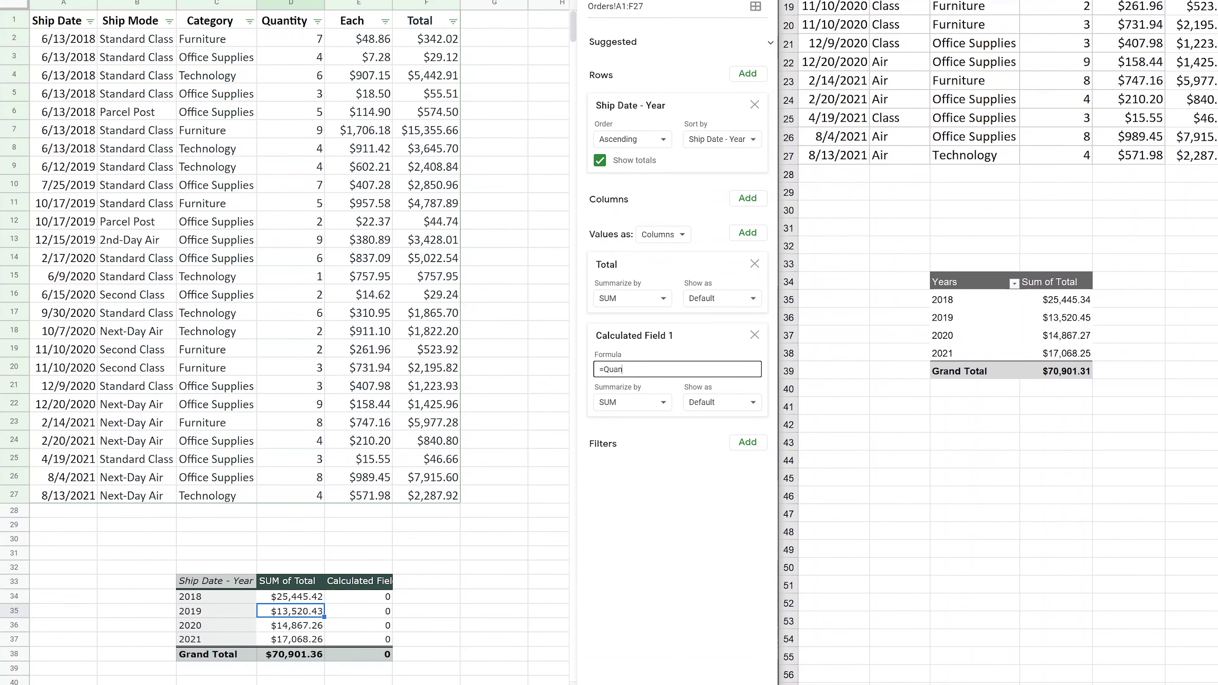
{"action": "left_click", "coordinate": [594, 330]}
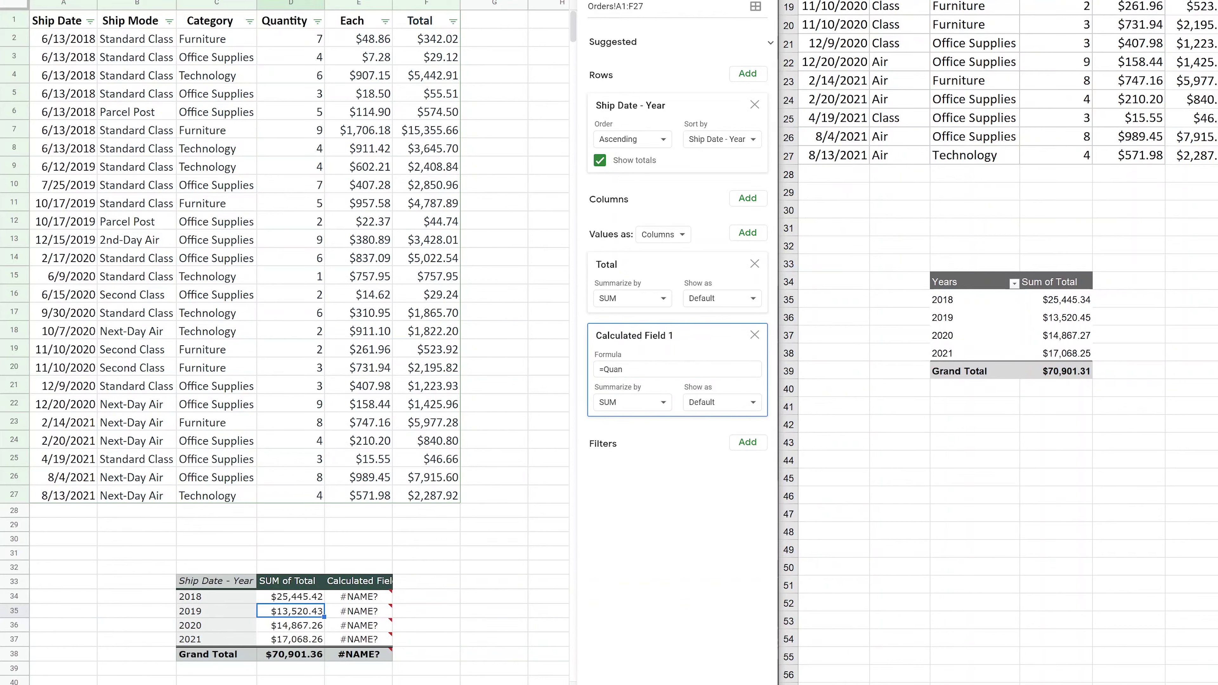
{"action": "left_click", "coordinate": [633, 370]}
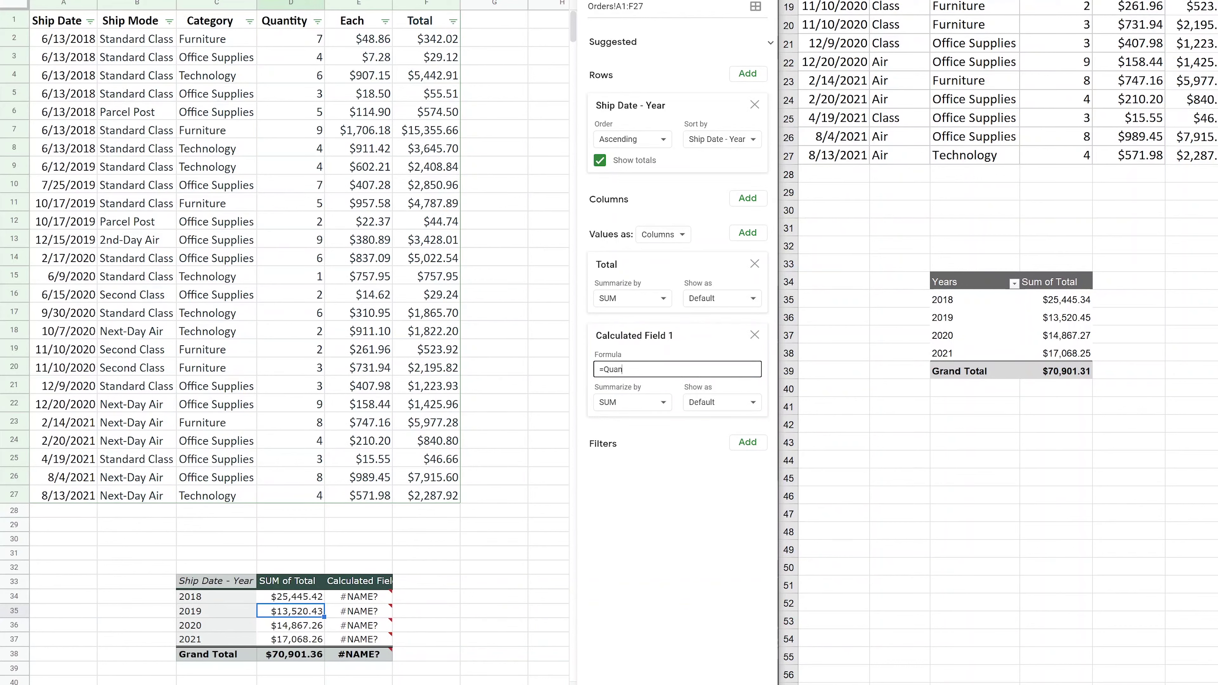
{"action": "type", "text": "tity*2"}
{"action": "key", "text": "Return"}
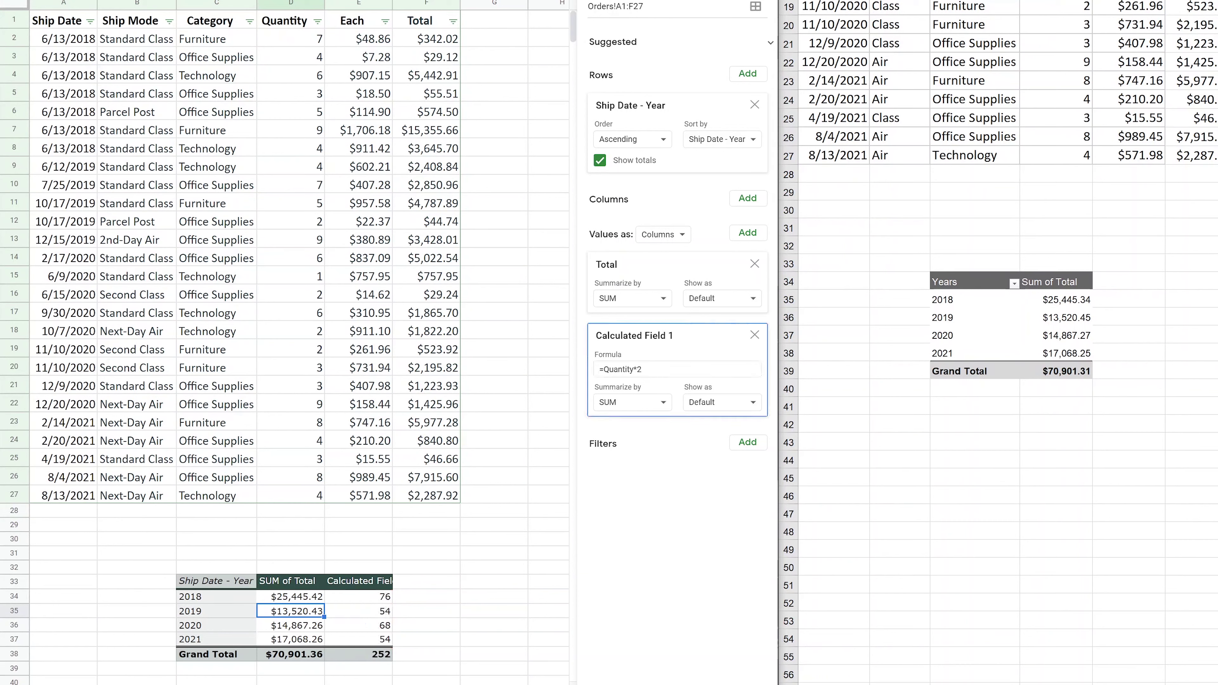
{"action": "left_click", "coordinate": [357, 596]}
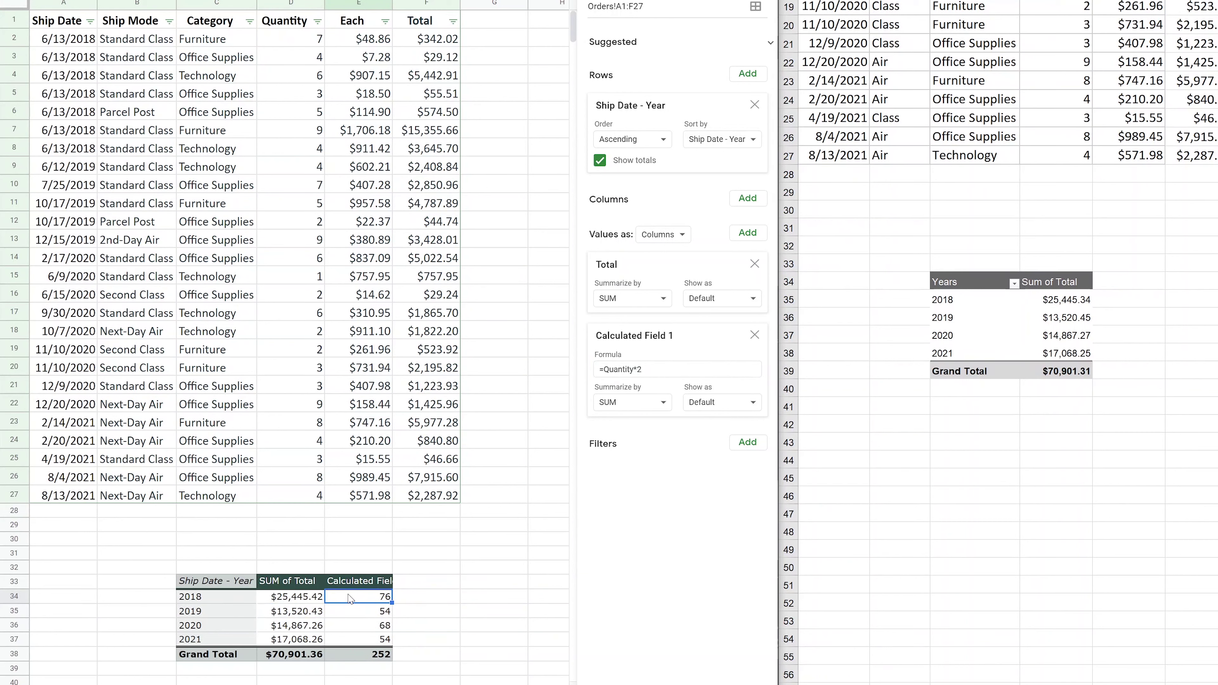
Switch to Excel, add a calculated field with the formula = Quantity*2 to the PivotTable, and select its 2018 result
{"action": "left_click", "coordinate": [1053, 302]}
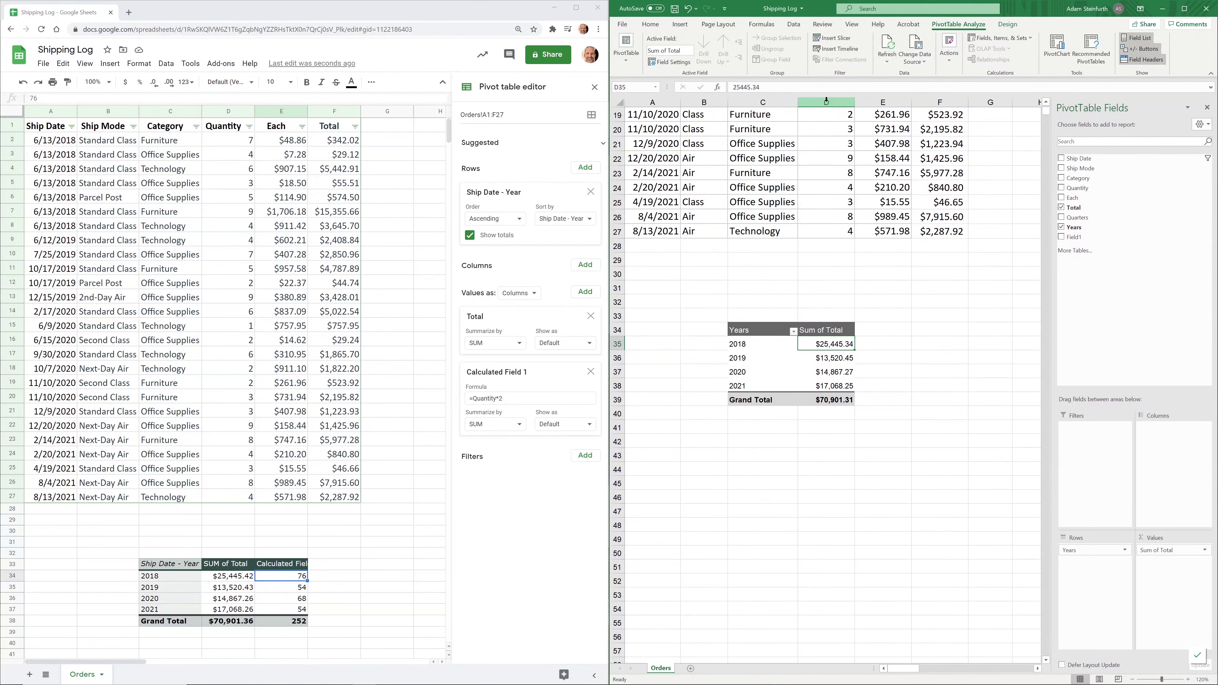
{"action": "left_click", "coordinate": [990, 42]}
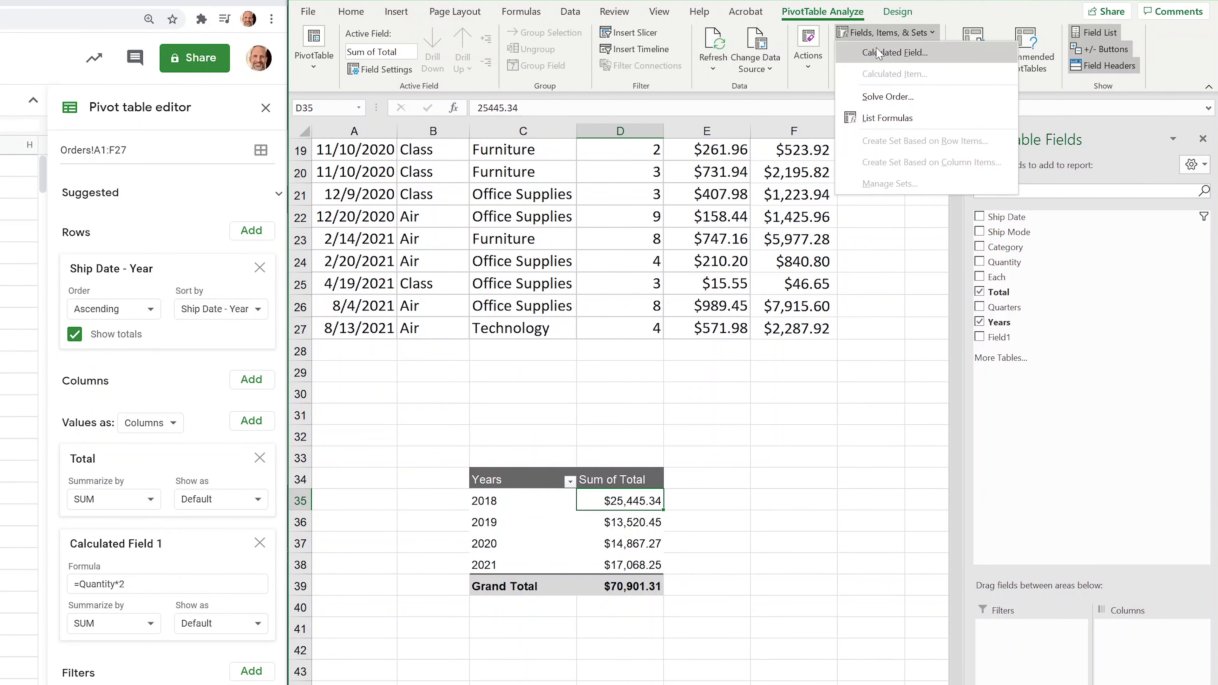
{"action": "left_click", "coordinate": [895, 53]}
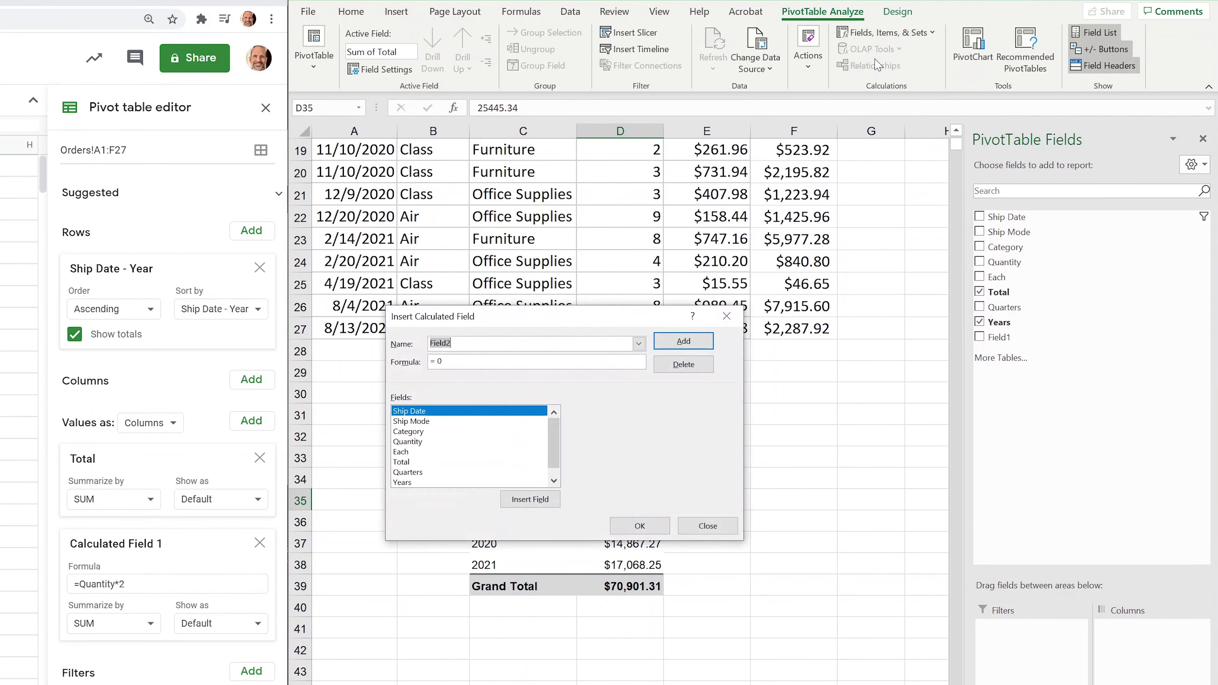
{"action": "left_click", "coordinate": [471, 362]}
{"action": "key", "text": "BackSpace"}
{"action": "key", "text": "BackSpace"}
{"action": "left_click", "coordinate": [428, 421]}
{"action": "left_click", "coordinate": [425, 431]}
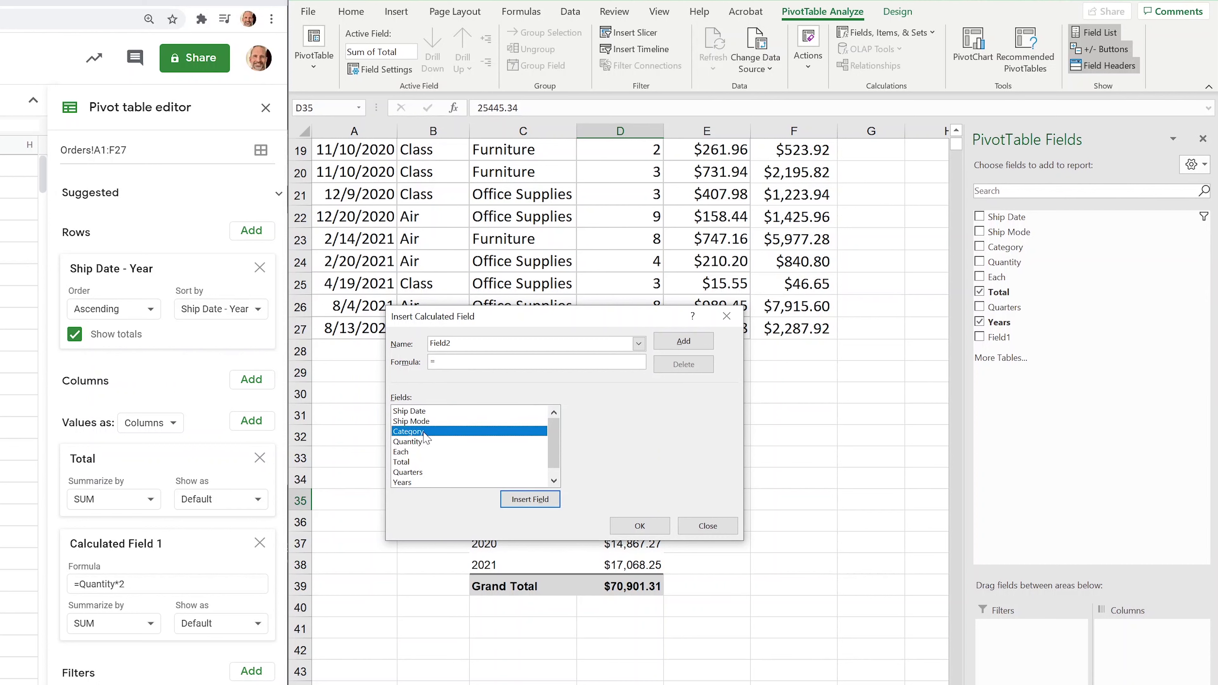
{"action": "left_click", "coordinate": [424, 443]}
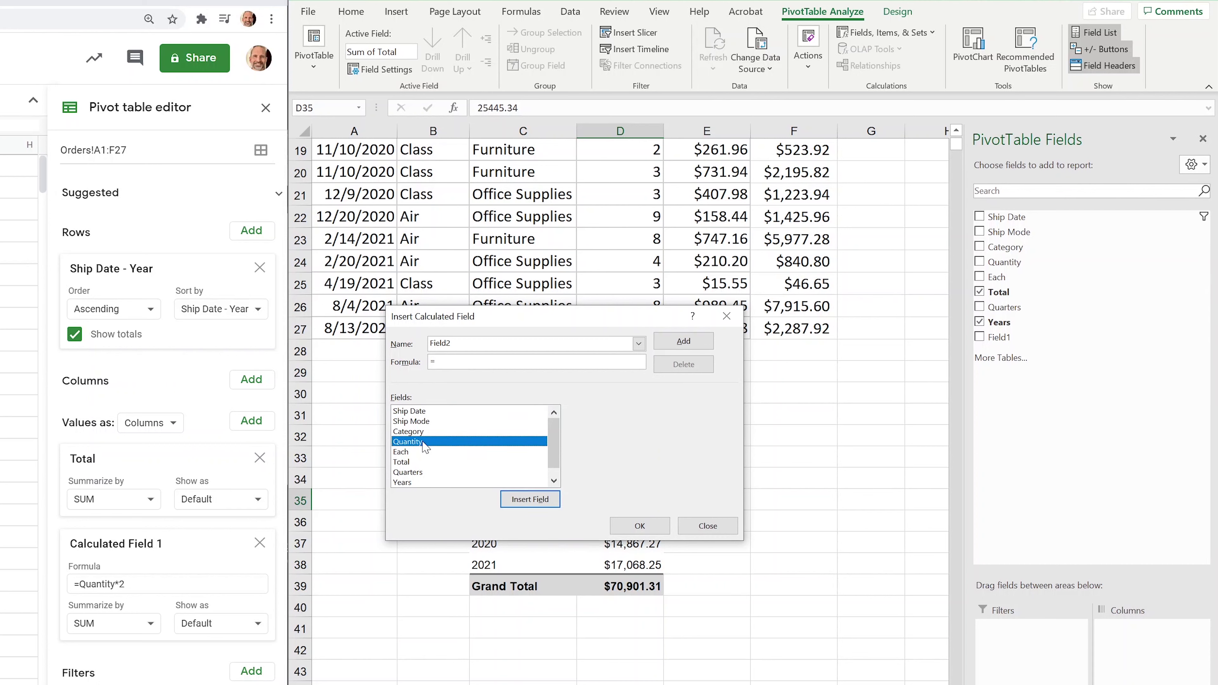
{"action": "left_click", "coordinate": [534, 500]}
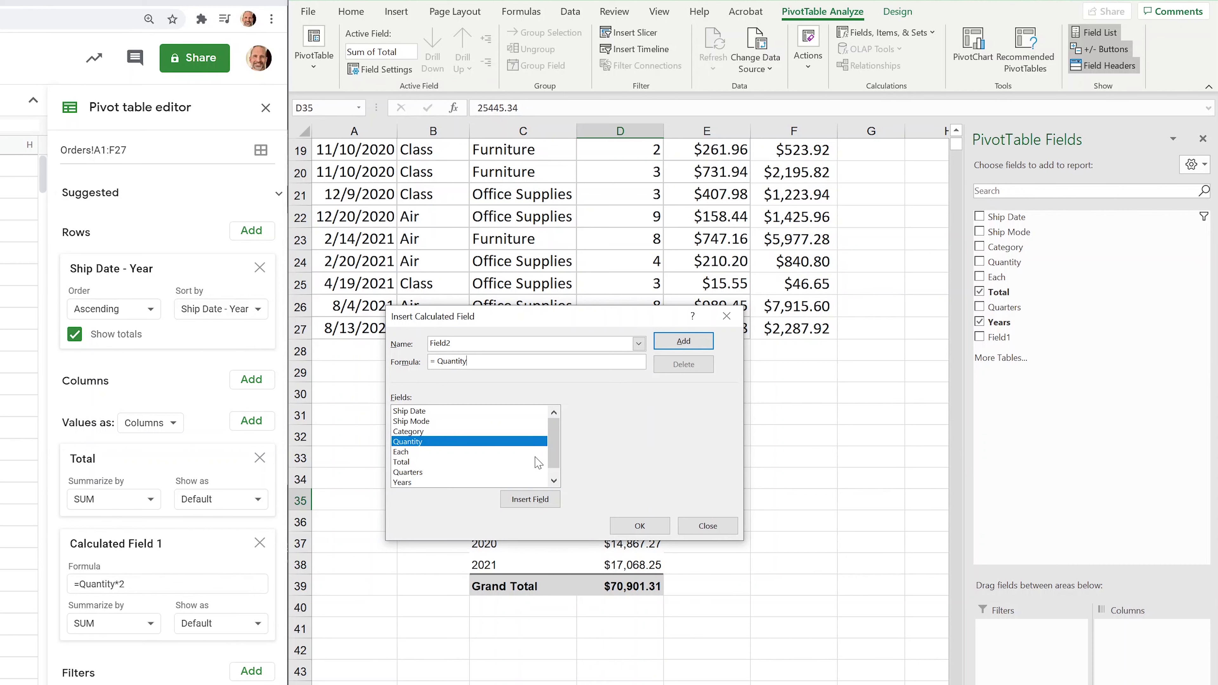
{"action": "type", "text": "*2"}
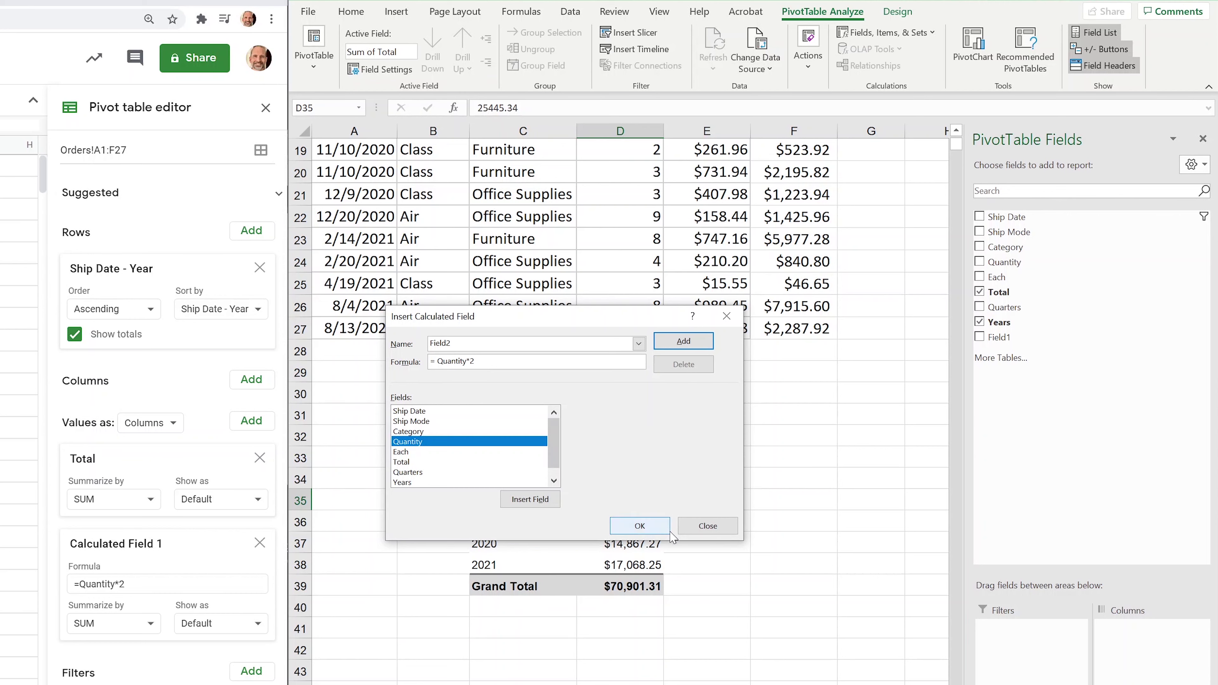
{"action": "left_click", "coordinate": [640, 525]}
{"action": "left_click", "coordinate": [673, 523]}
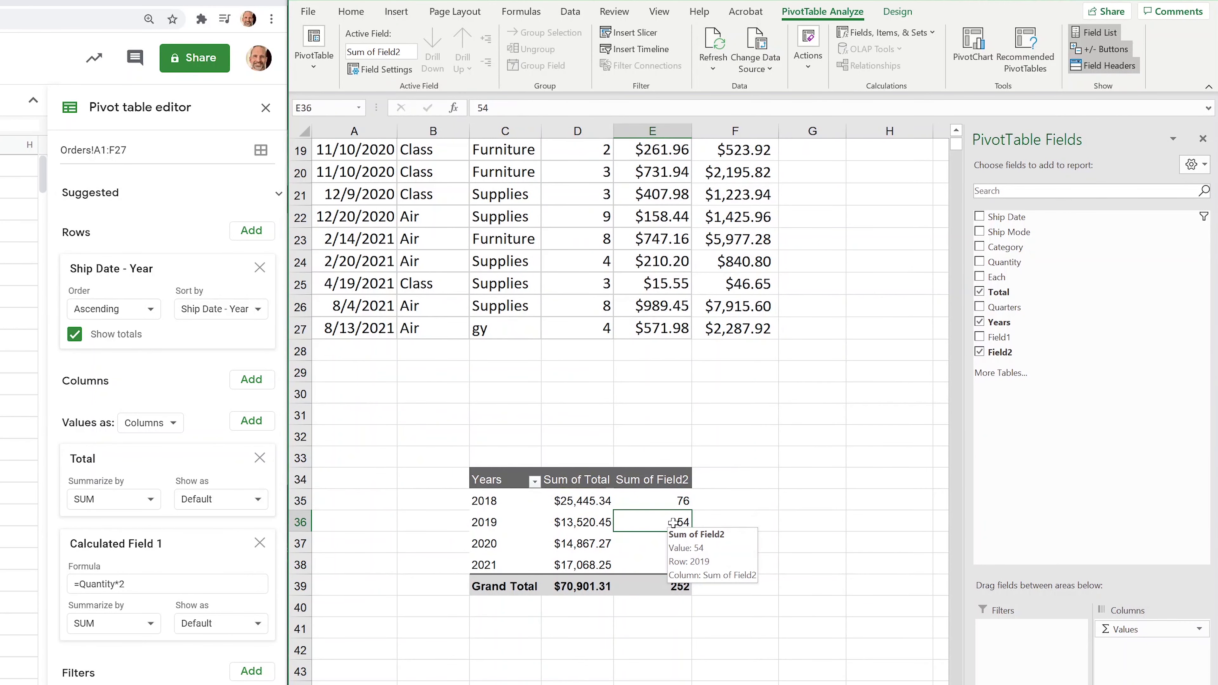
{"action": "key", "text": "Up"}
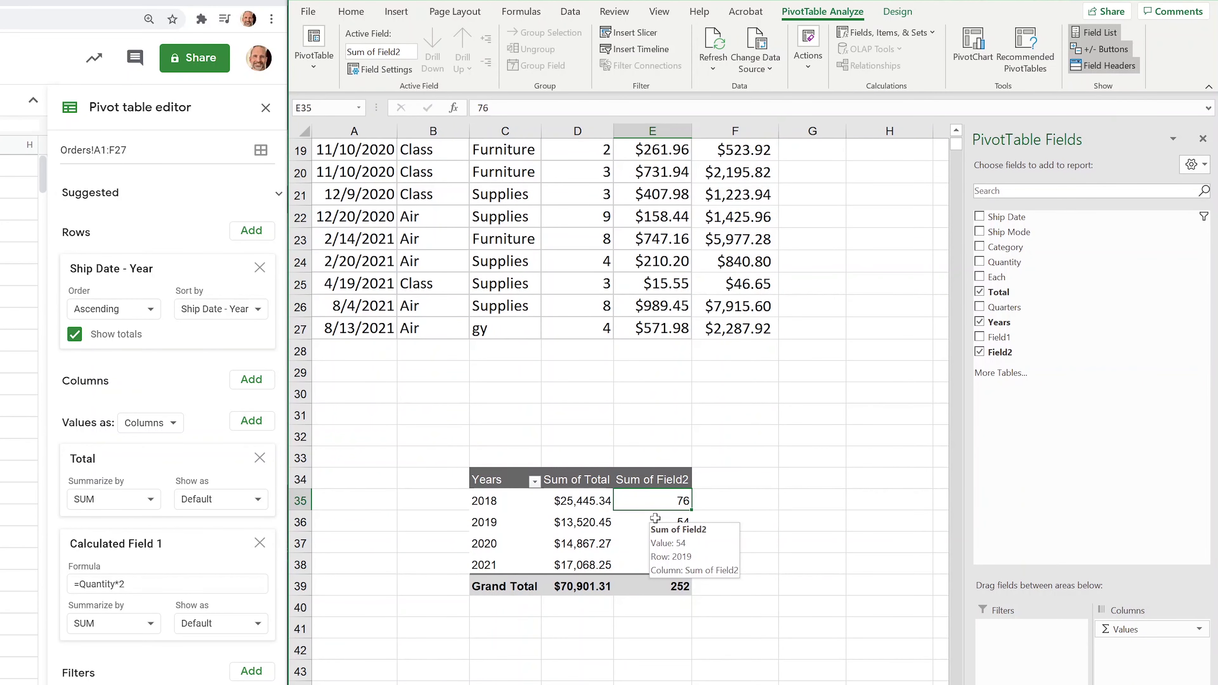